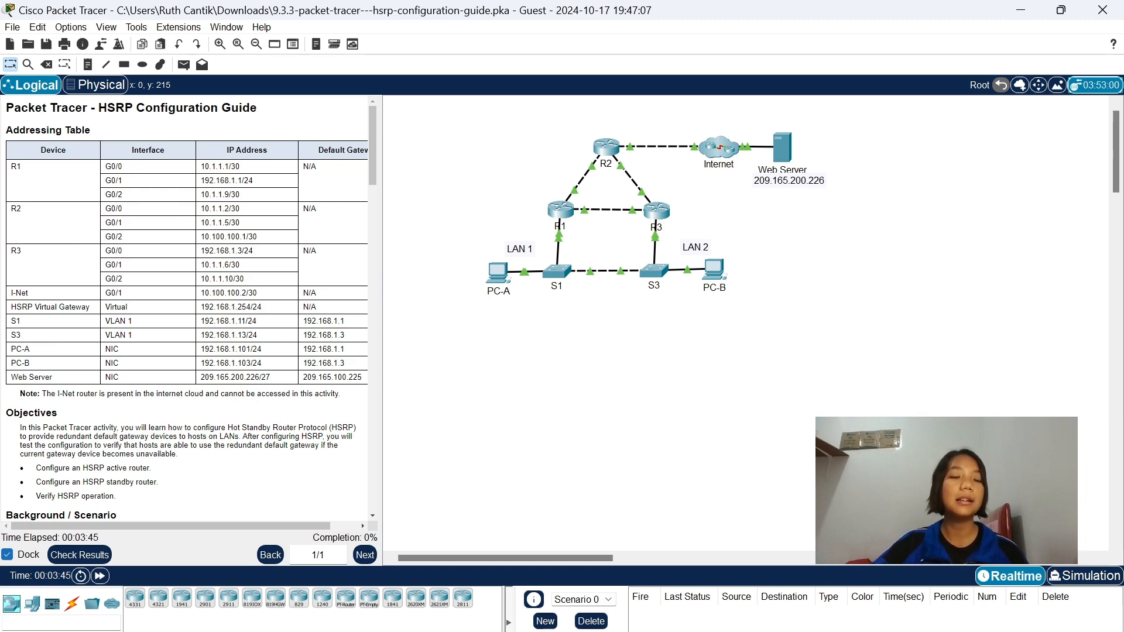
Read the lab instructions through Part 1, and open the Command Prompt on PC-A.
scroll(188, 310, down, 5)
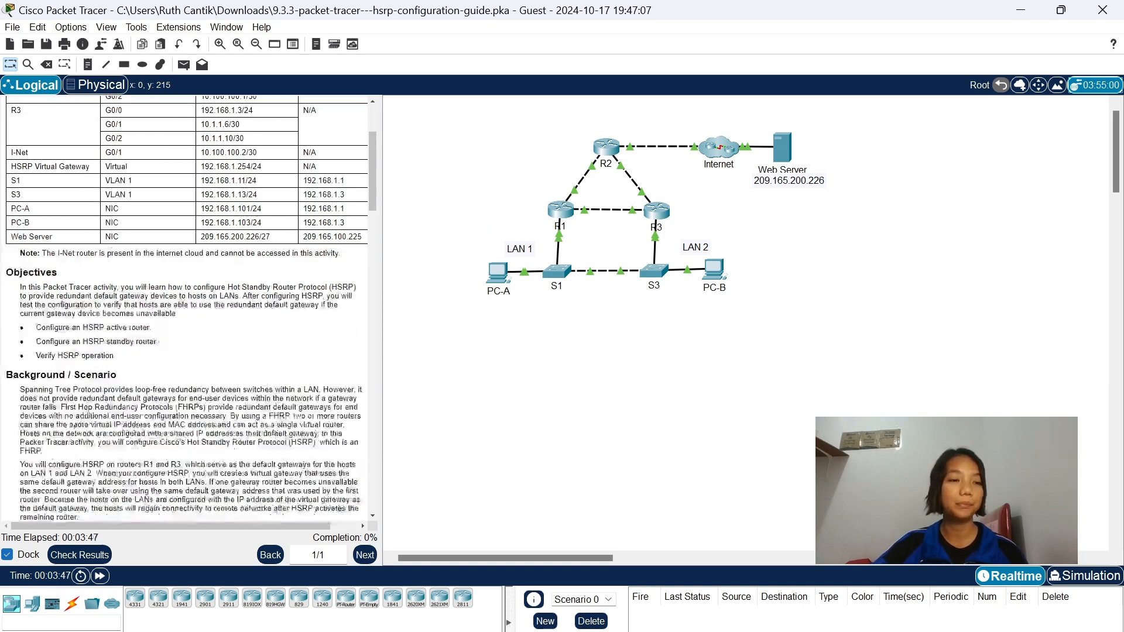
scroll(191, 308, down, 1)
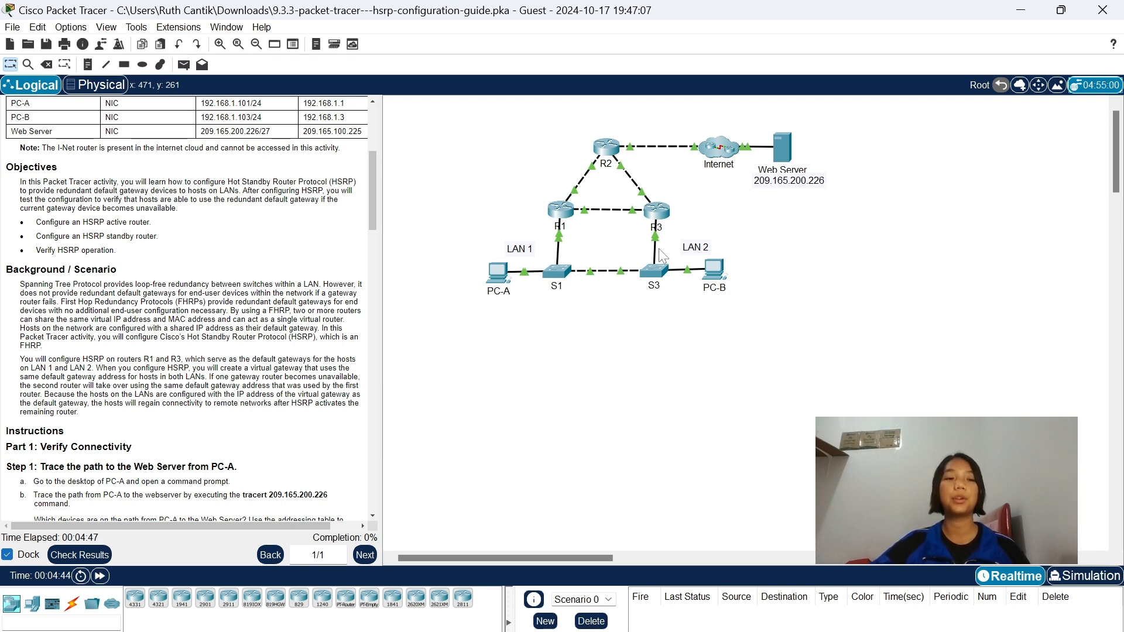
scroll(187, 305, down, 3)
scroll(229, 295, down, 7)
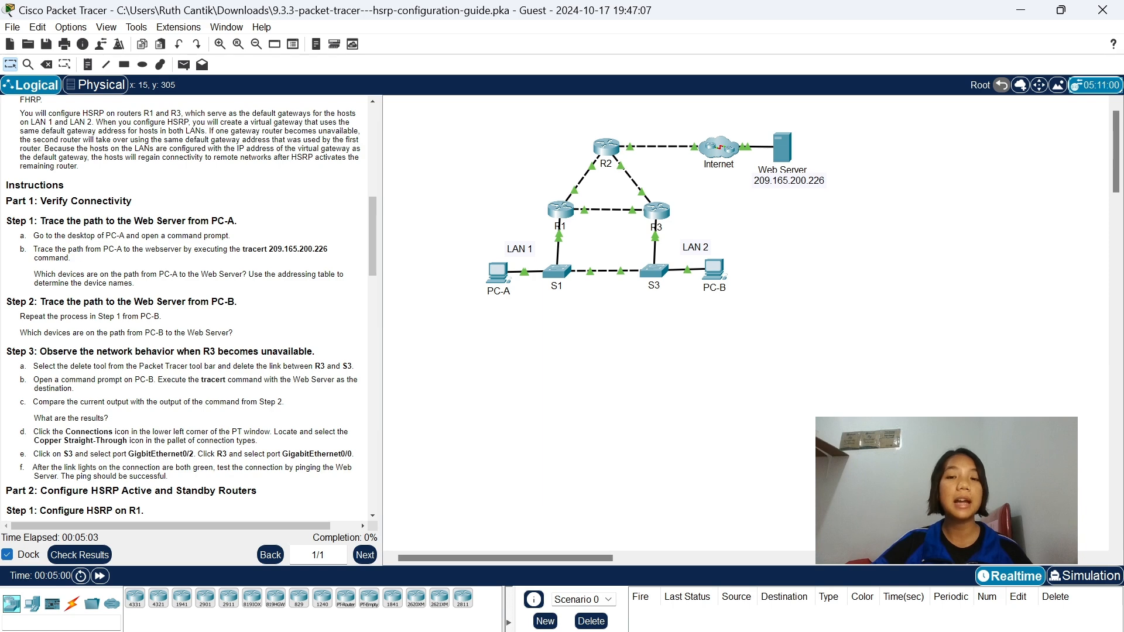
mouse_move(498, 271)
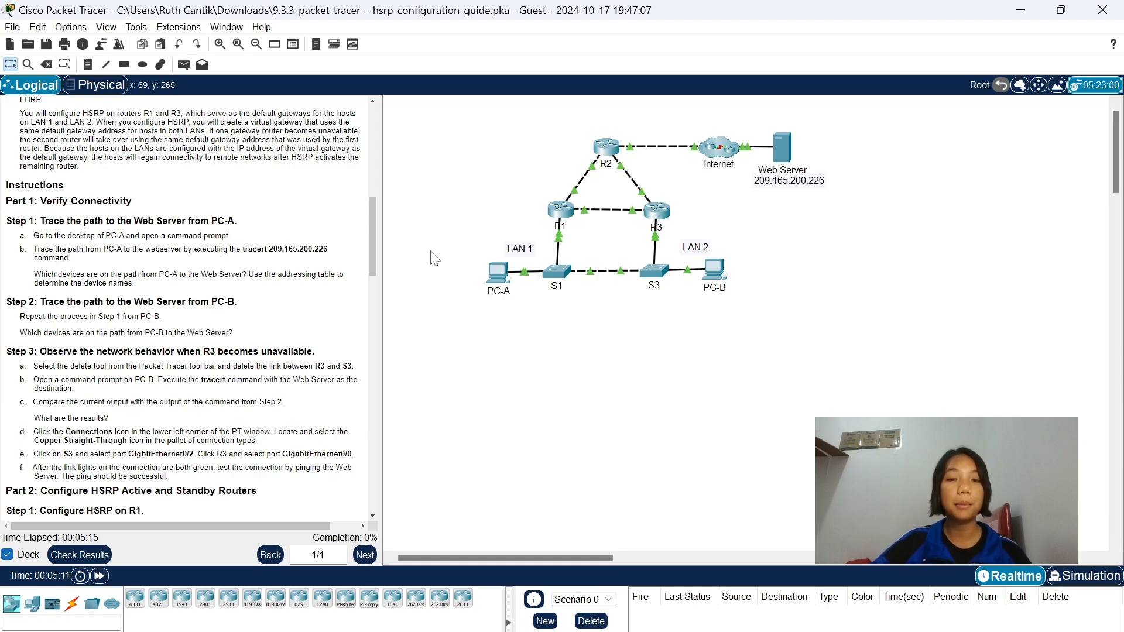
click(498, 274)
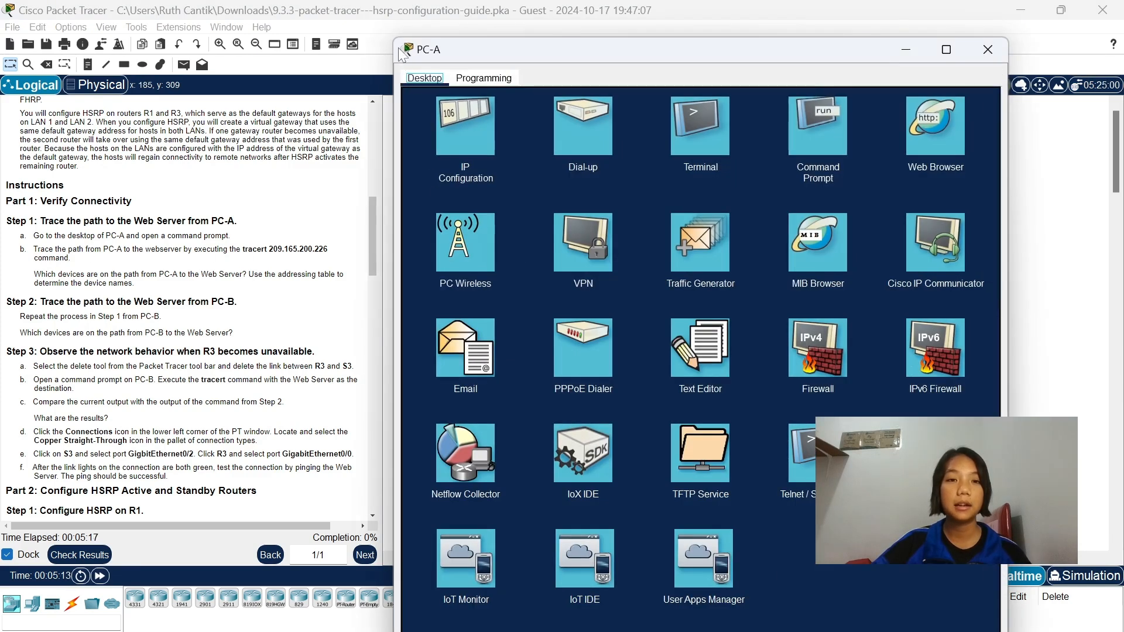
drag(392, 40, 386, 157)
drag(466, 105, 543, 162)
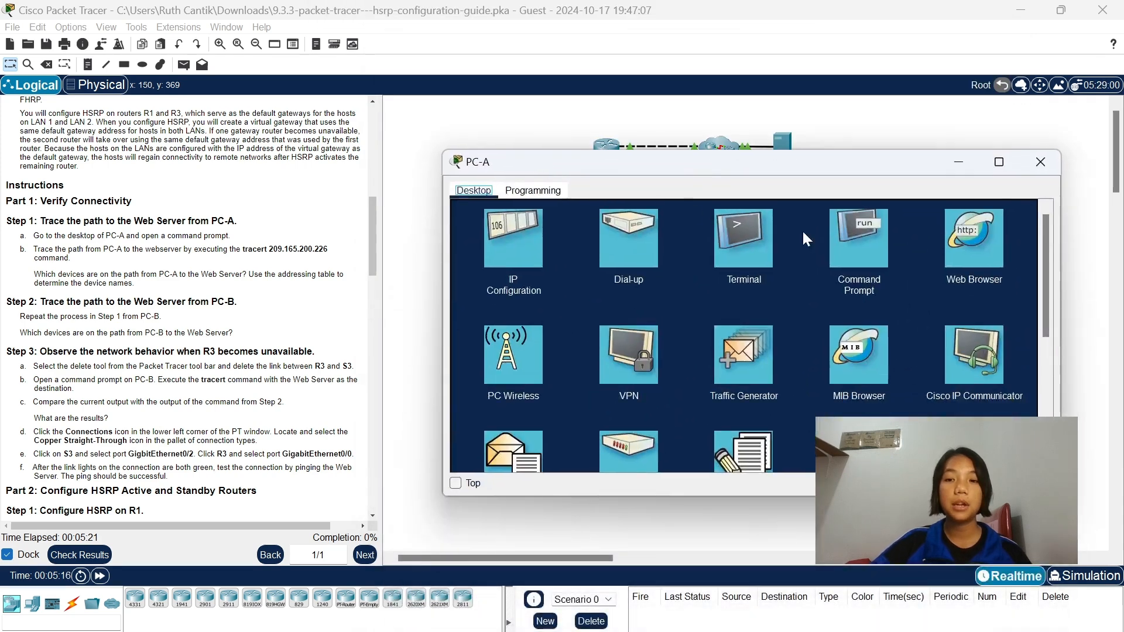
click(856, 236)
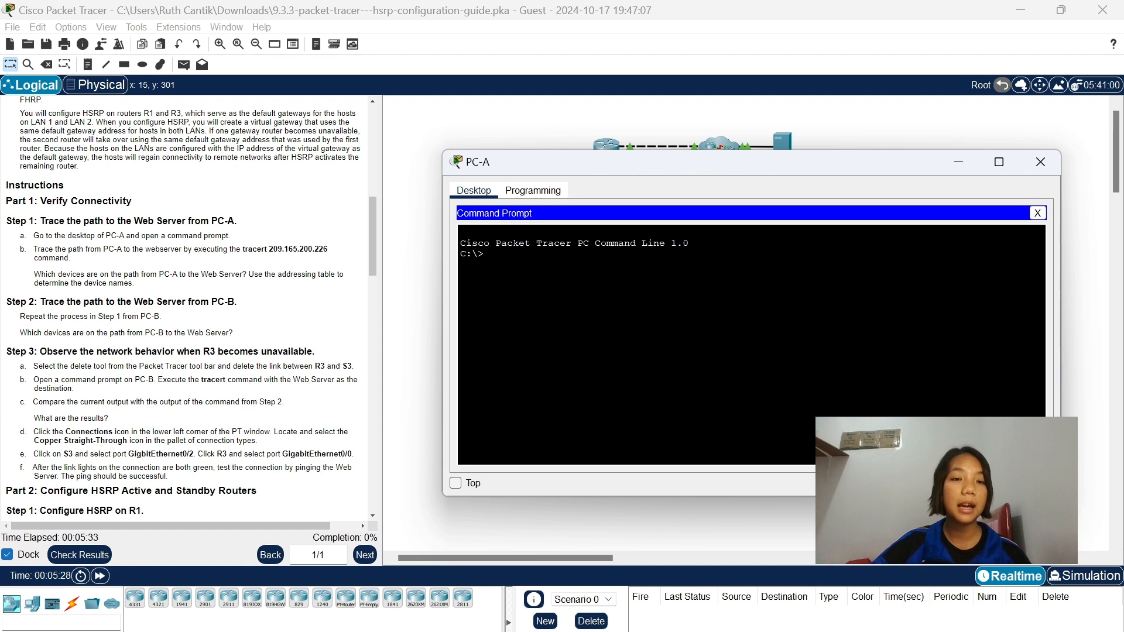
text(09)
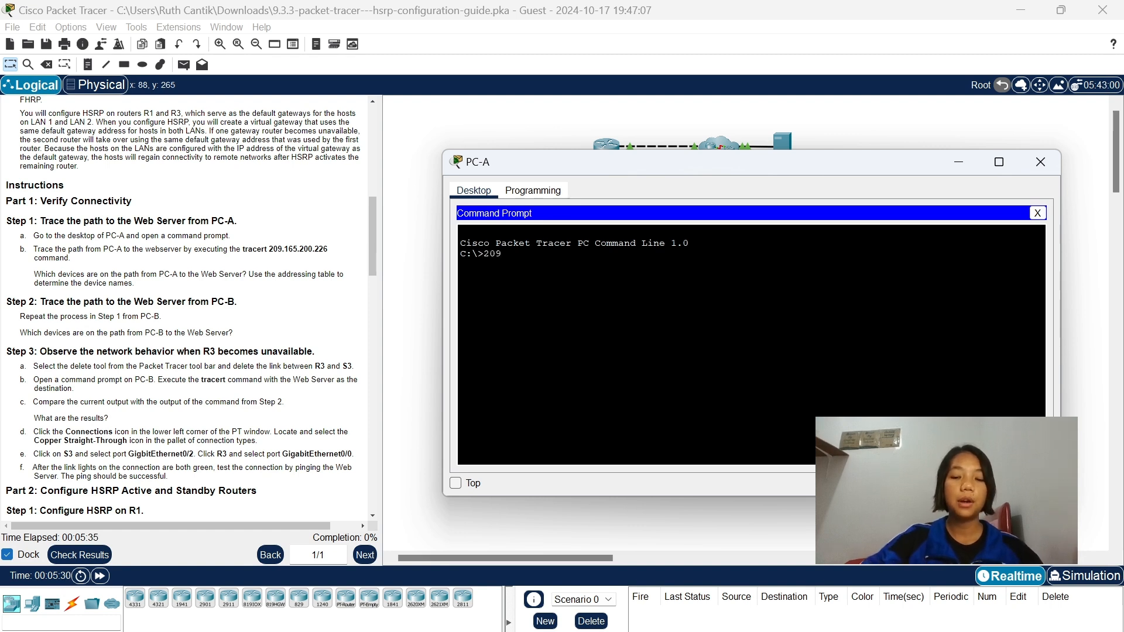
key(BackSpace)
key(BackSpace)
key(BackSpace)
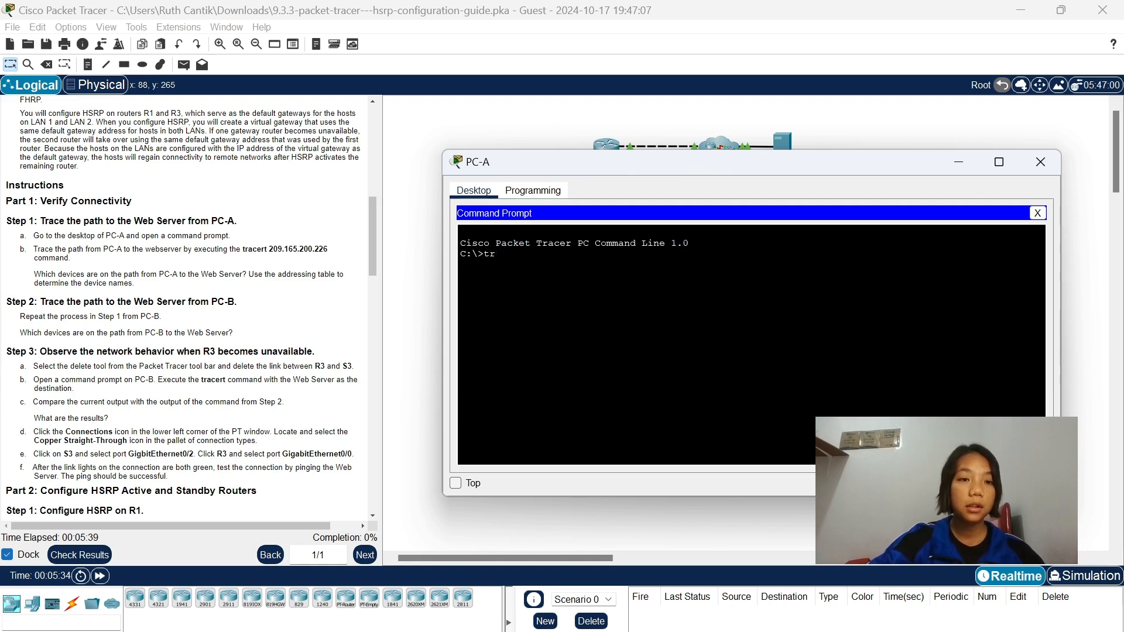
Trace the route from PC-A to the Web Server with the command tracert 209.165.200.226.
text(tracert)
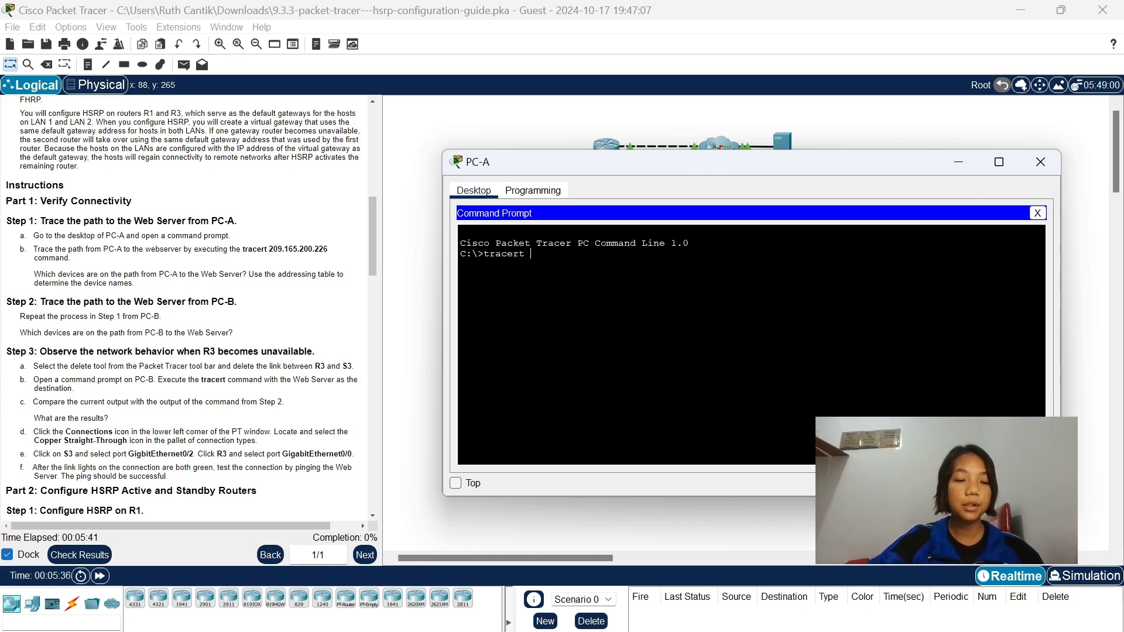
text( 209)
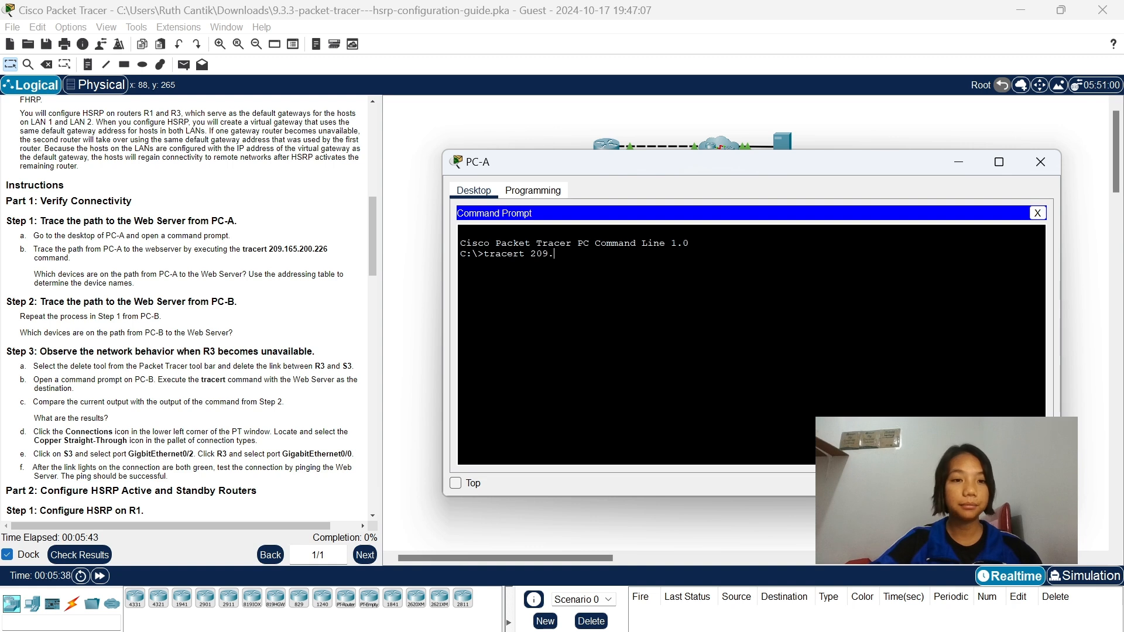
text(.165.200.)
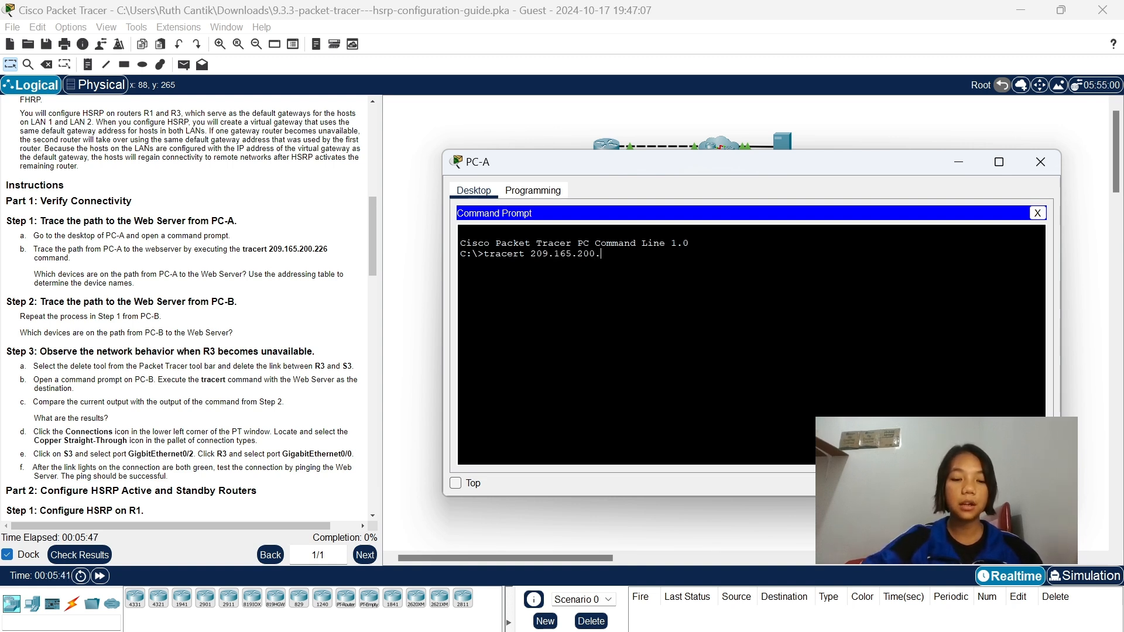
text(226)
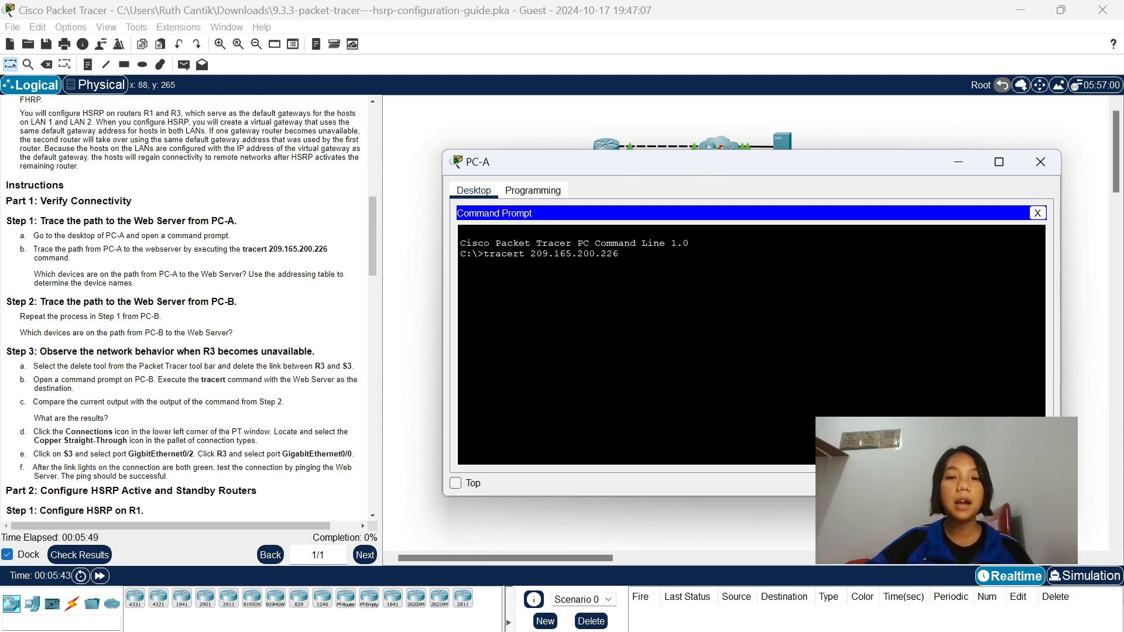
drag(647, 167, 660, 268)
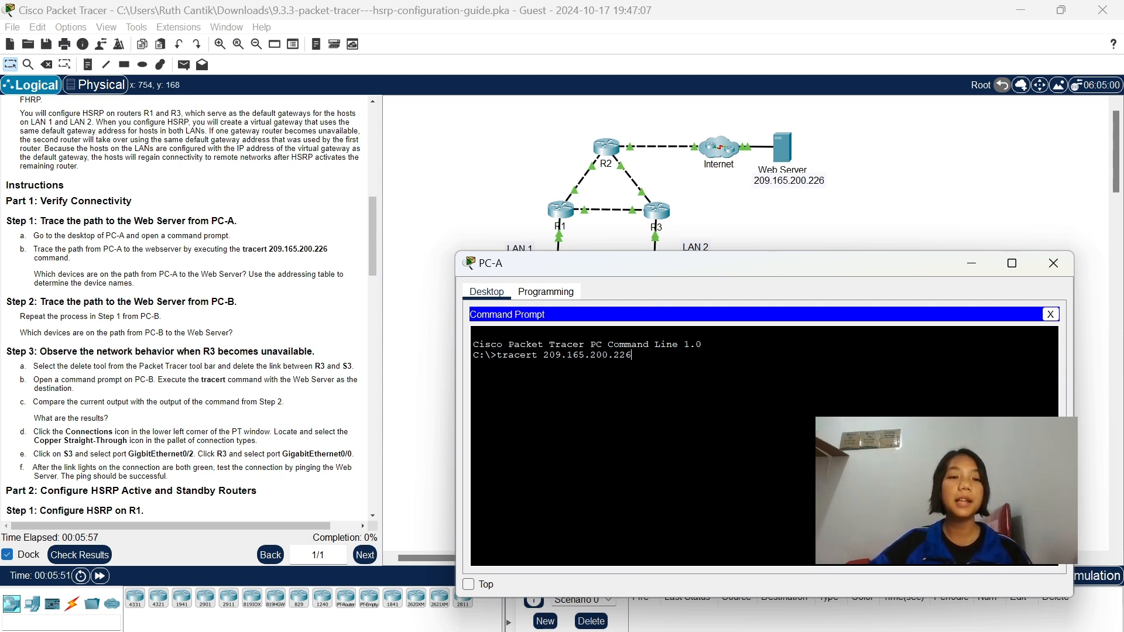
scroll(544, 234, down, 3)
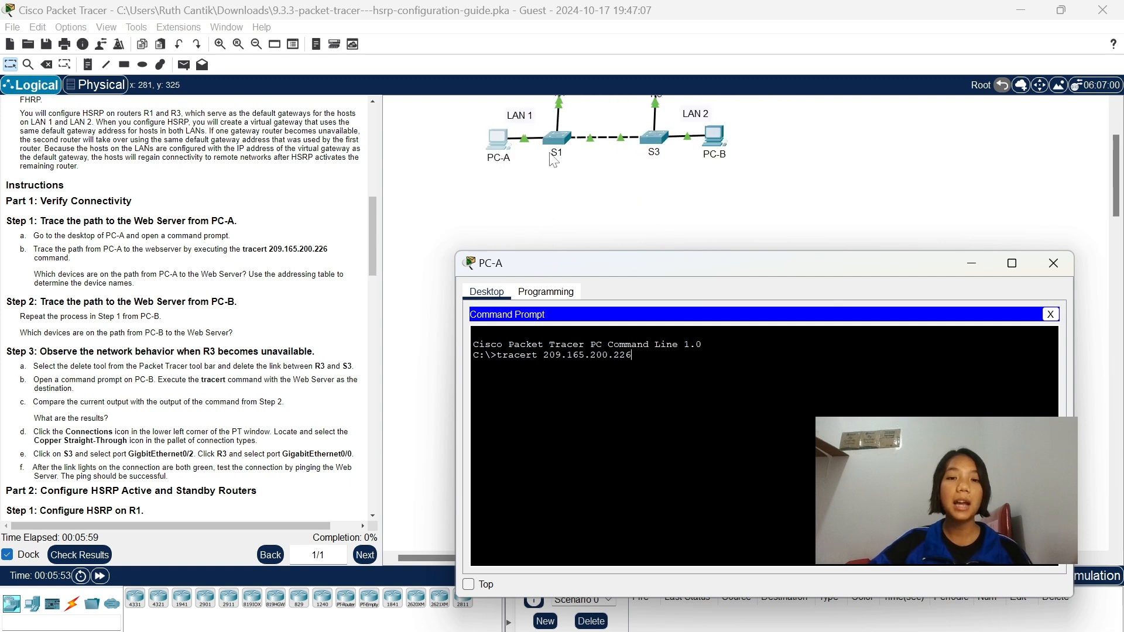
scroll(554, 160, up, 3)
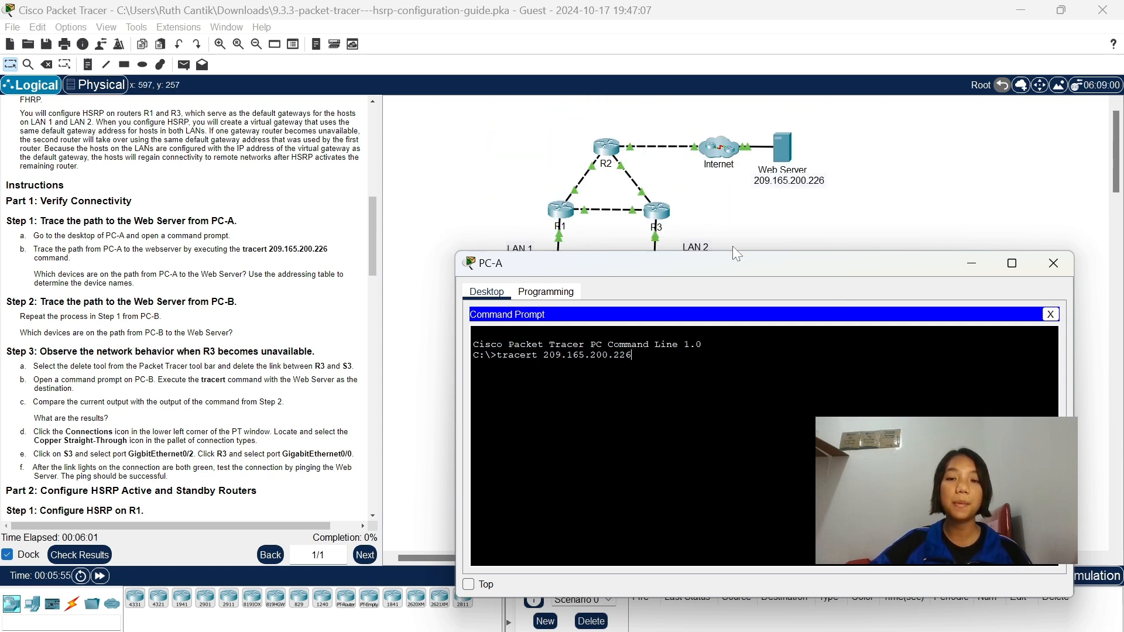
drag(732, 271, 731, 200)
key(Return)
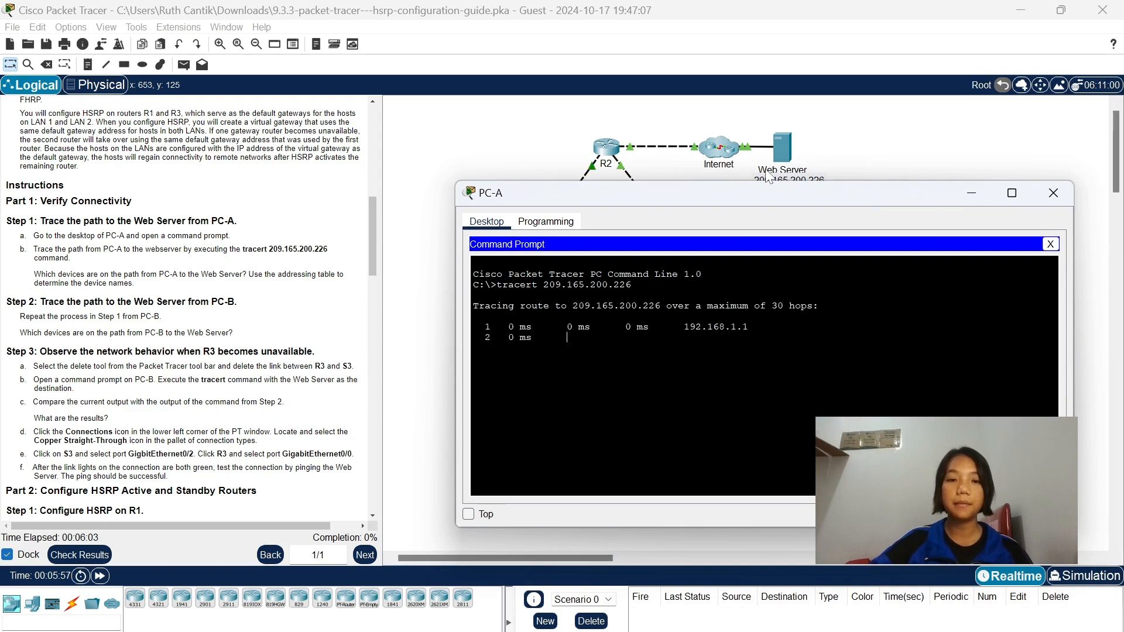
Compare the hops of PC-A's trace with the addressing table and topology to identify the devices on the path to the Web Server.
drag(755, 202, 764, 336)
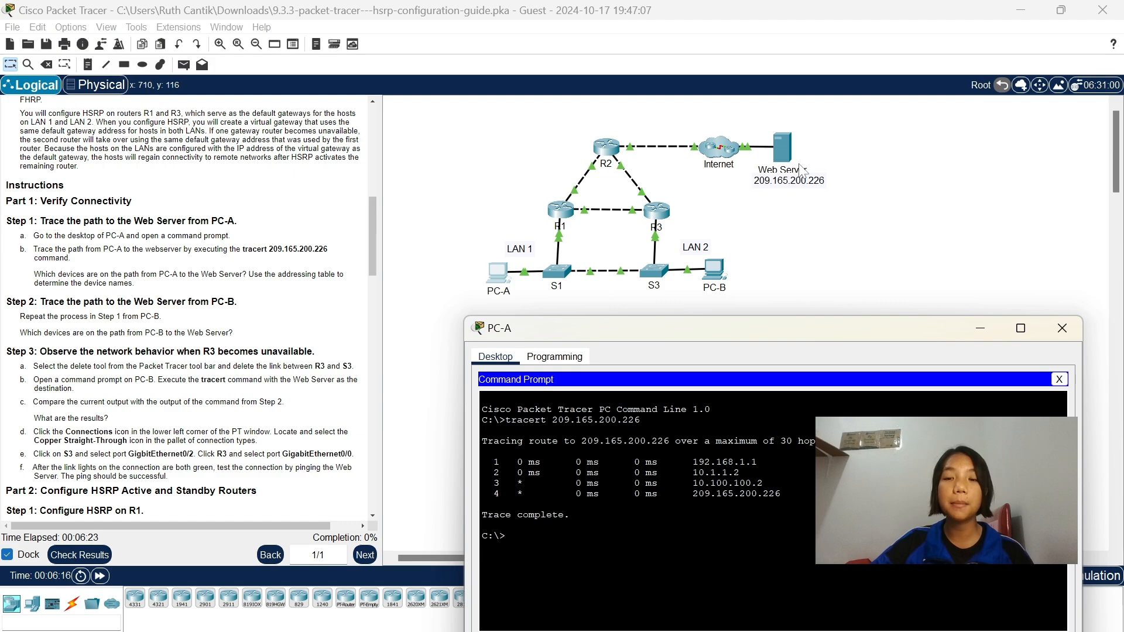
scroll(187, 304, up, 10)
scroll(187, 309, up, 3)
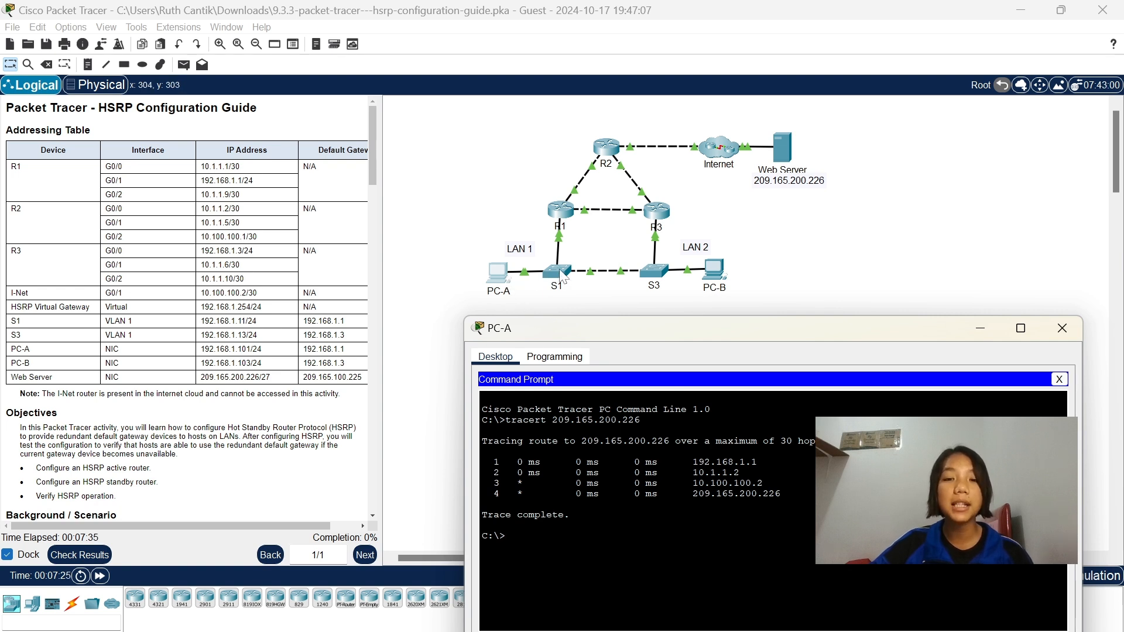
click(984, 328)
scroll(233, 404, down, 7)
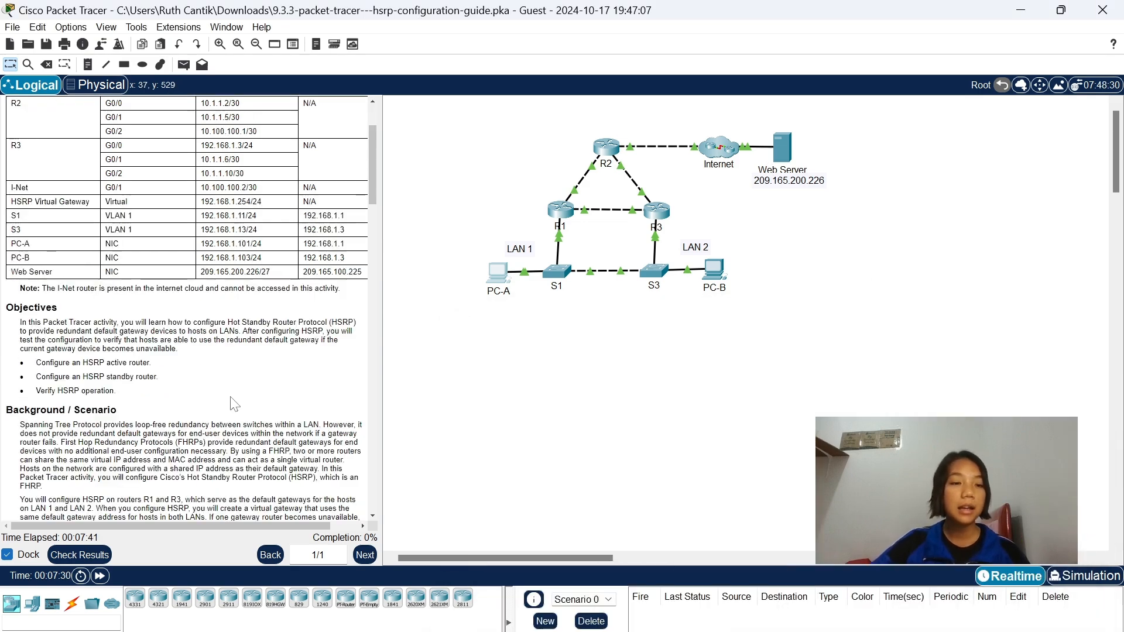
scroll(233, 404, down, 6)
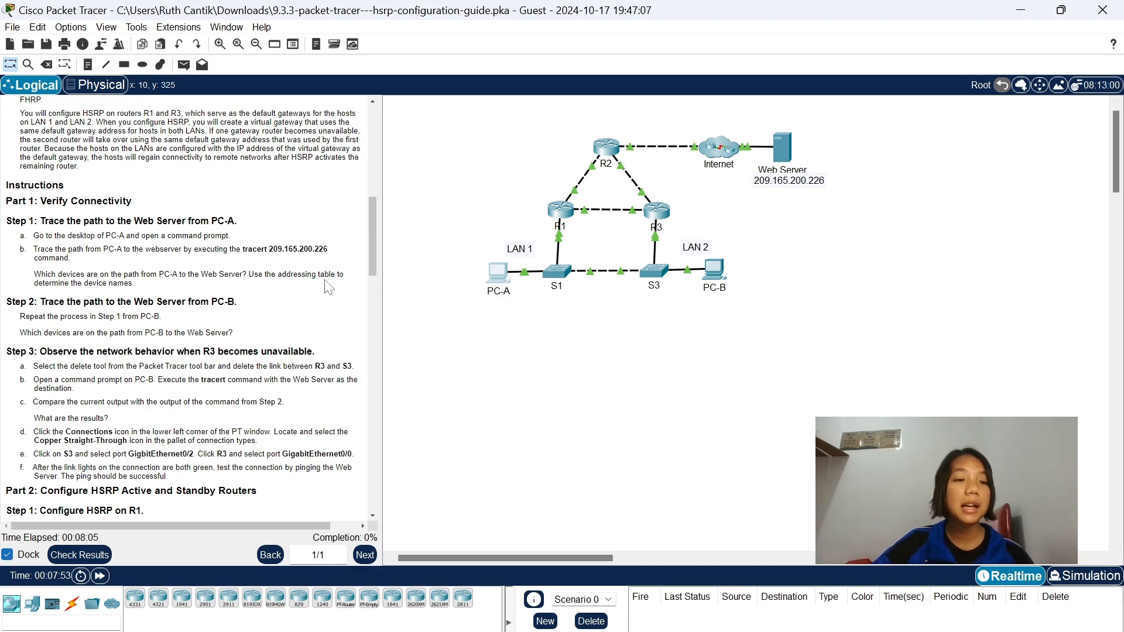
scroll(327, 287, up, 15)
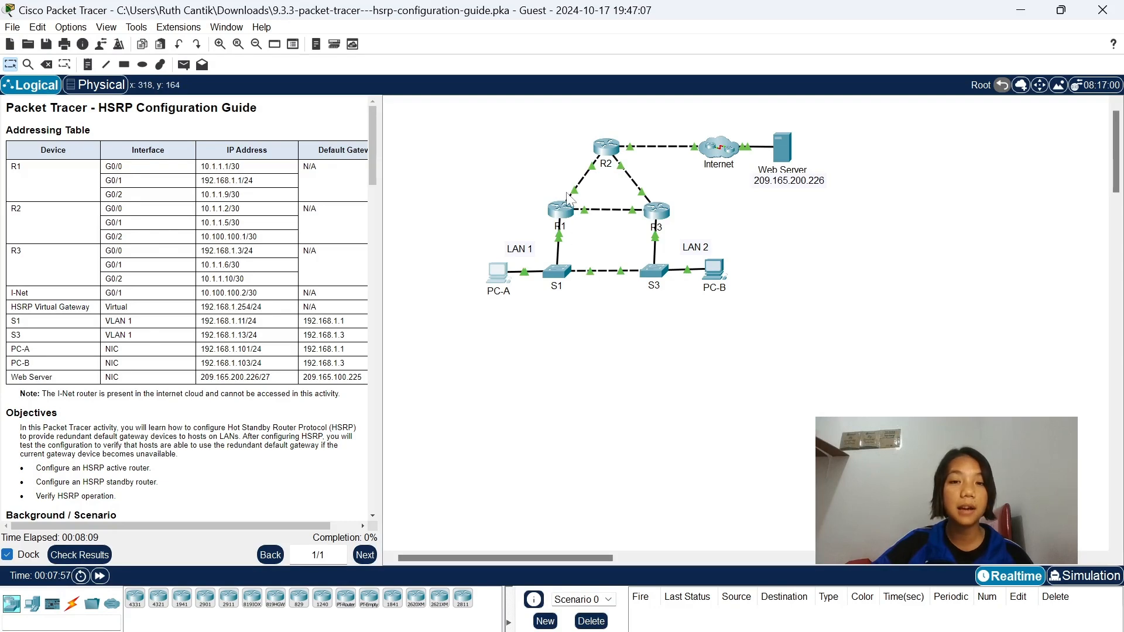
click(512, 273)
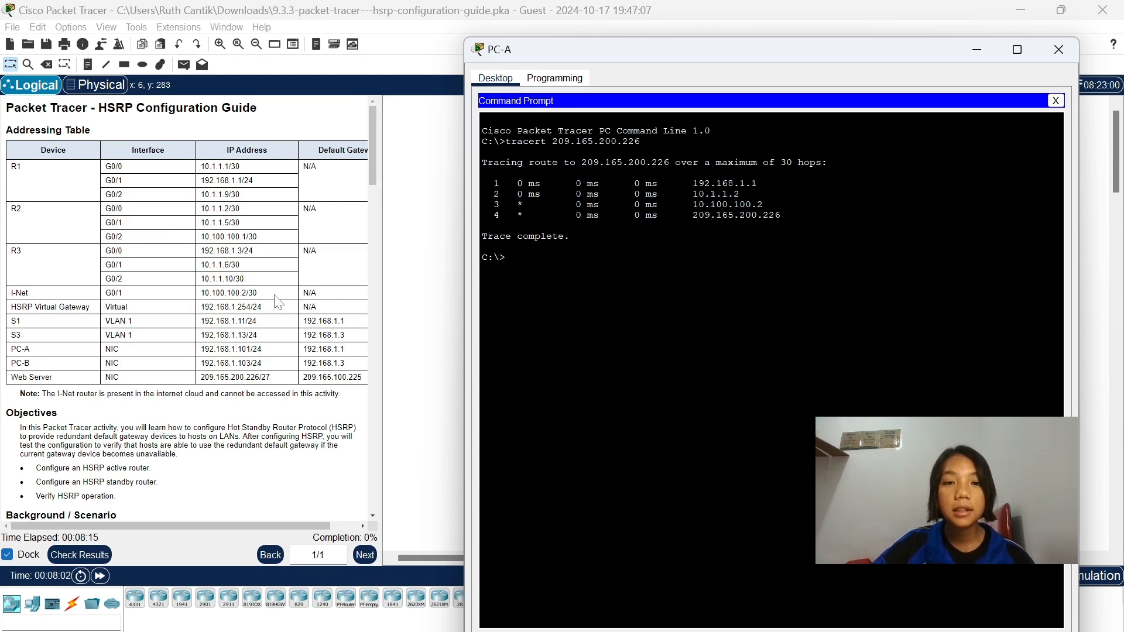
click(983, 56)
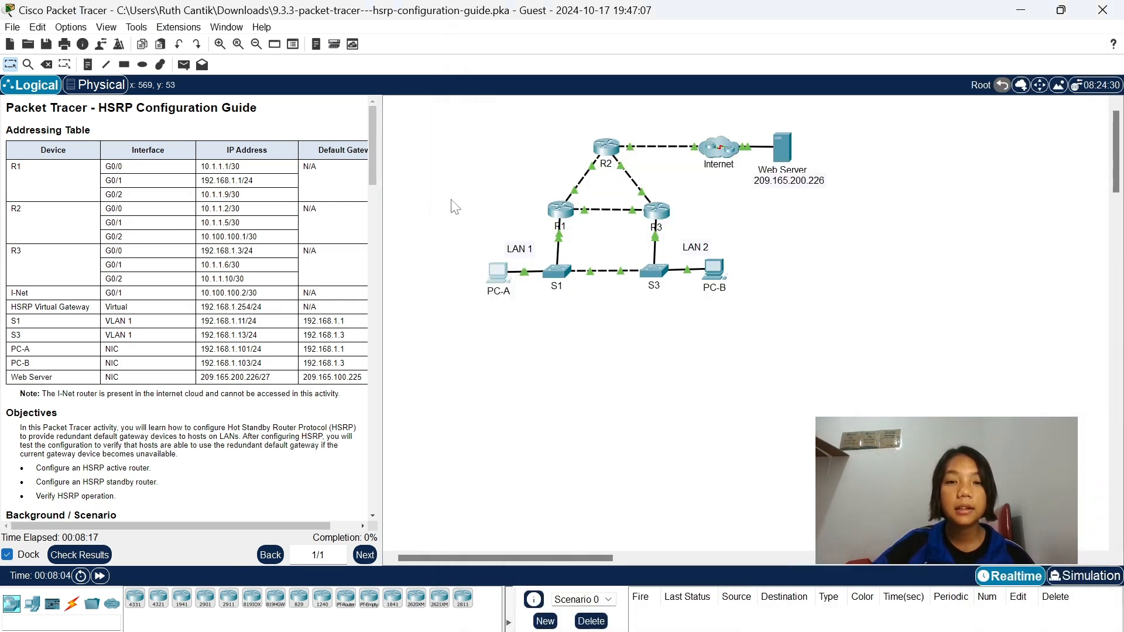
Return to the Step 2 instructions and open the Command Prompt on PC-B.
scroll(190, 311, down, 6)
scroll(185, 334, down, 1)
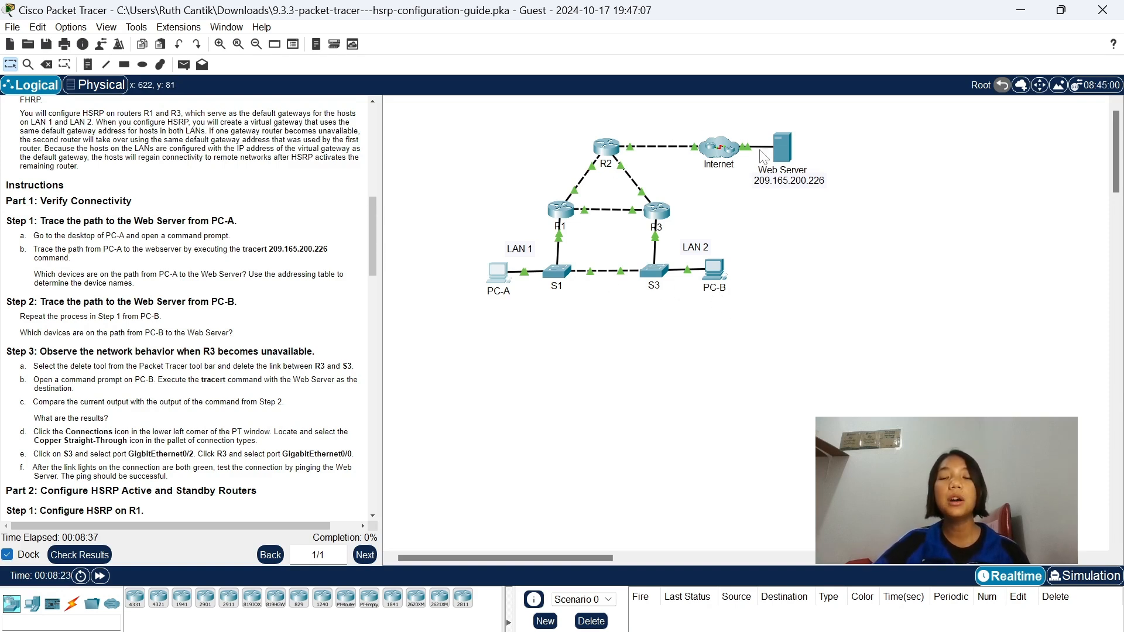
click(714, 269)
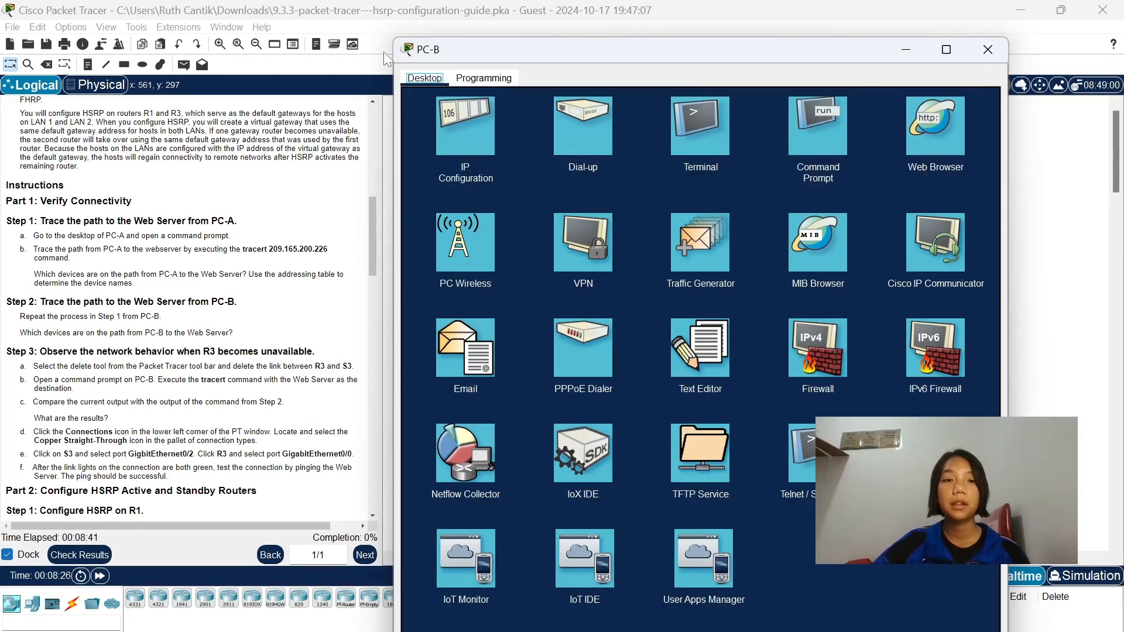
drag(393, 39, 427, 345)
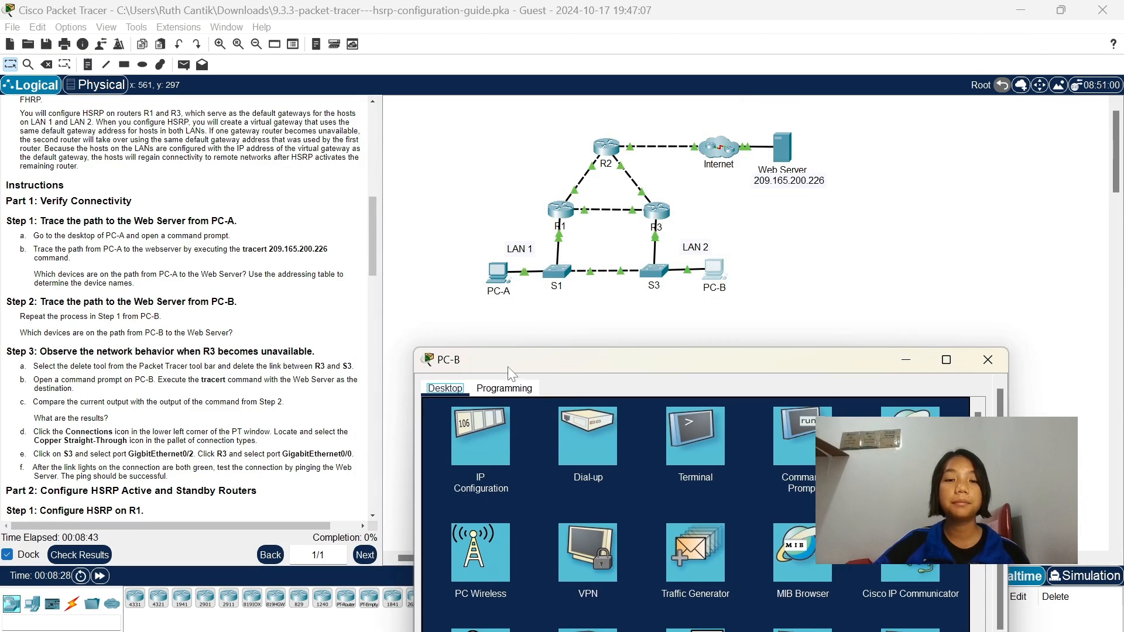
drag(516, 366, 525, 300)
click(808, 371)
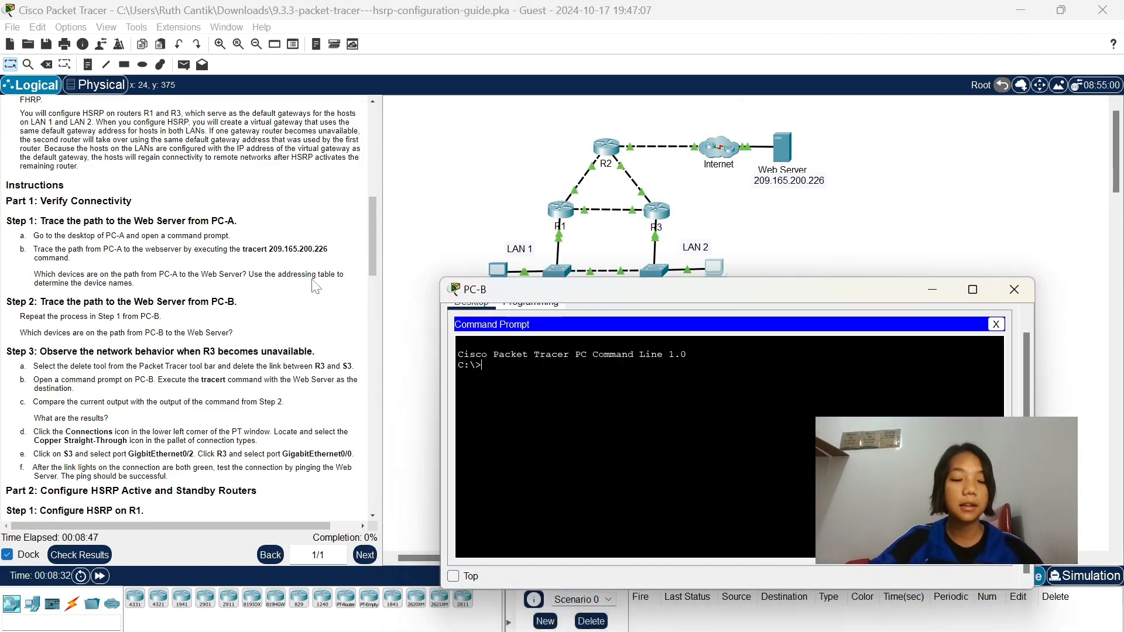
Run tracert 209.165.200.226 from PC-B and compare the hops to the Web Server with the addressing table.
text(tracert)
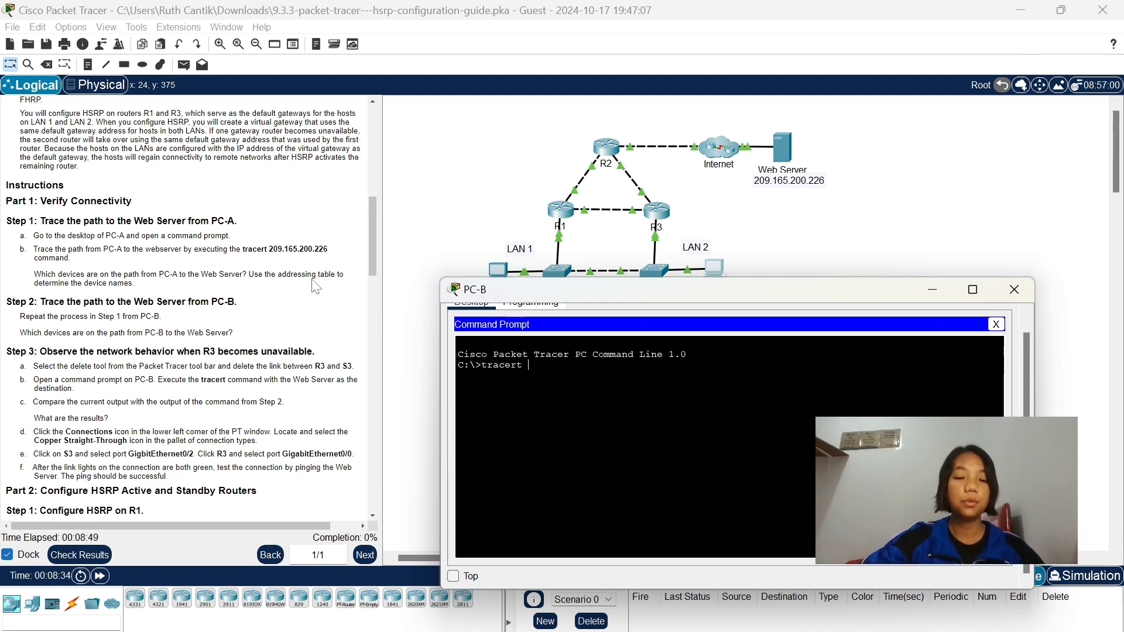
text( 209/)
key(BackSpace)
text(.1)
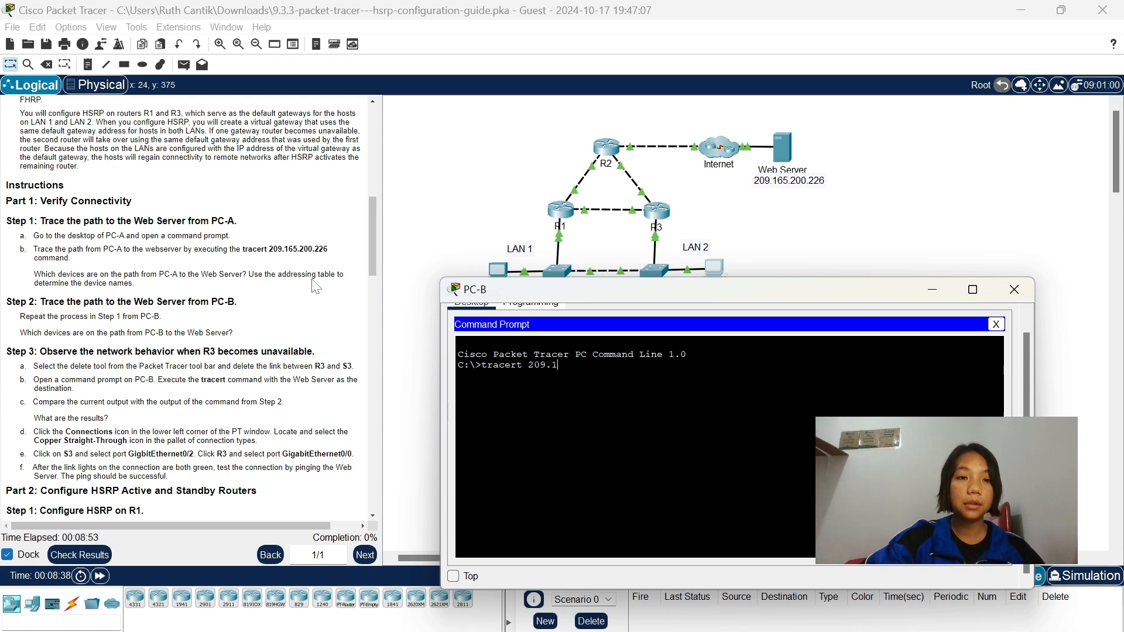
text(65.2)
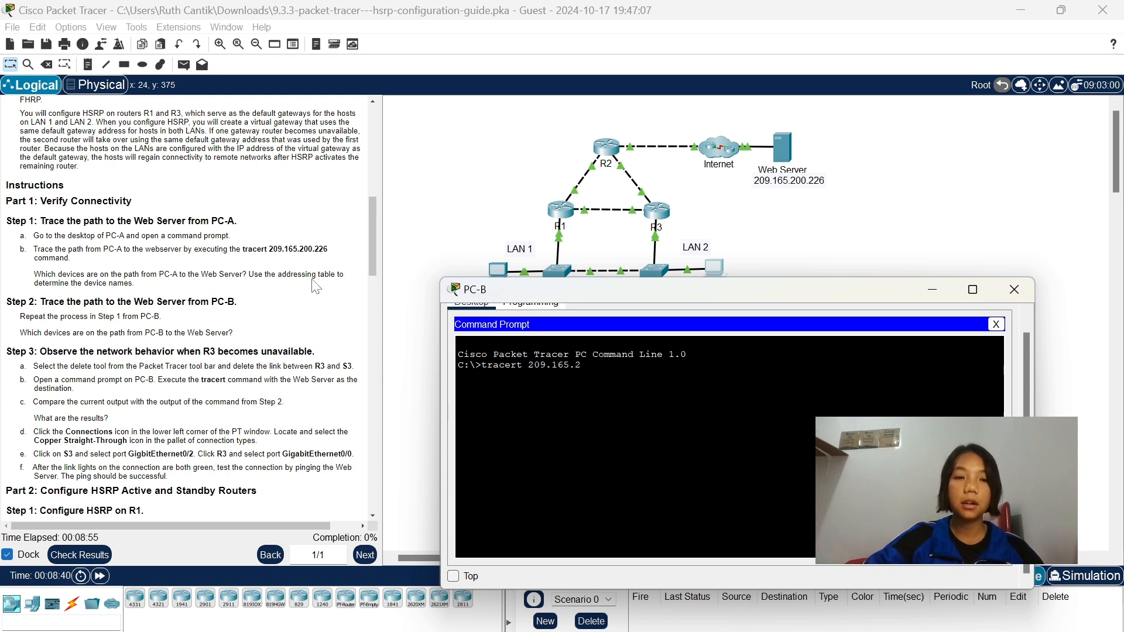
text(00.226)
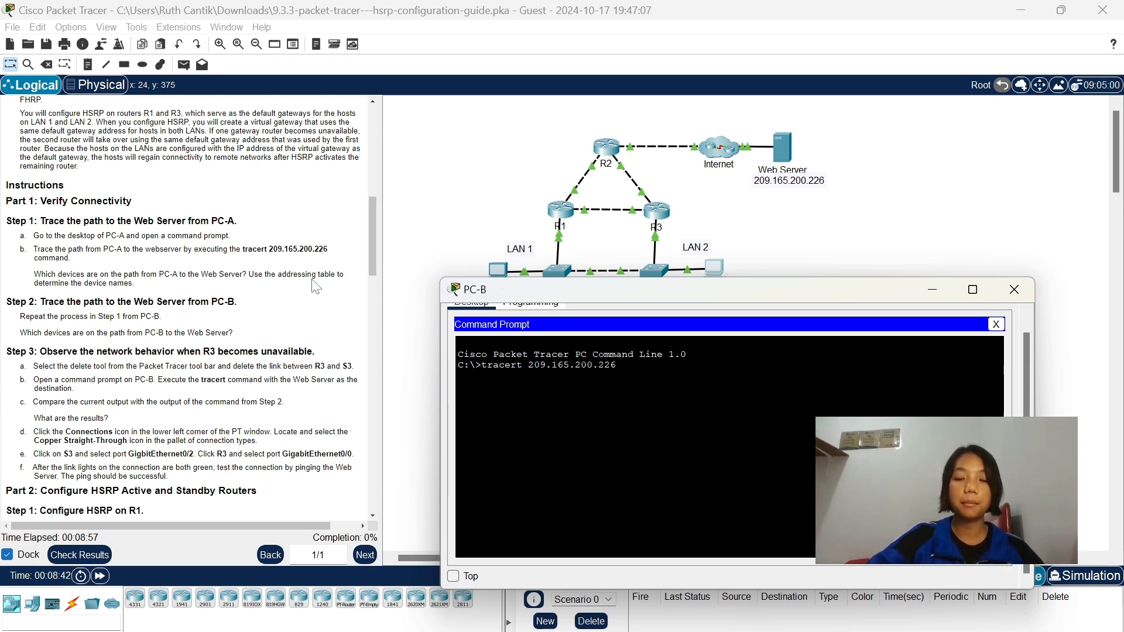
key(Return)
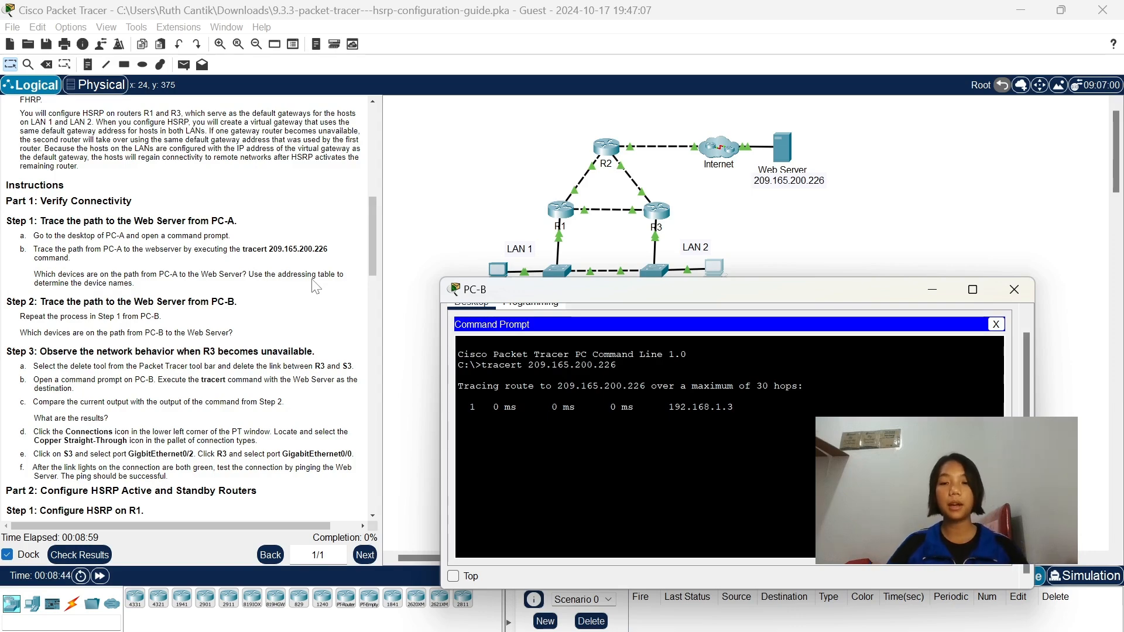
scroll(316, 287, up, 10)
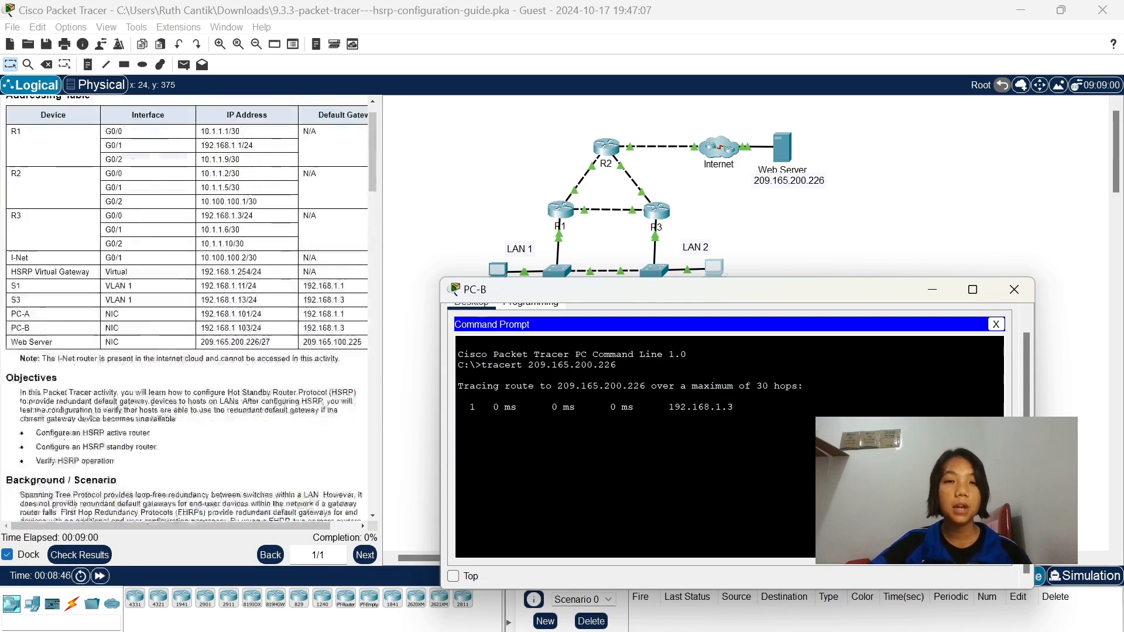
drag(743, 289, 742, 313)
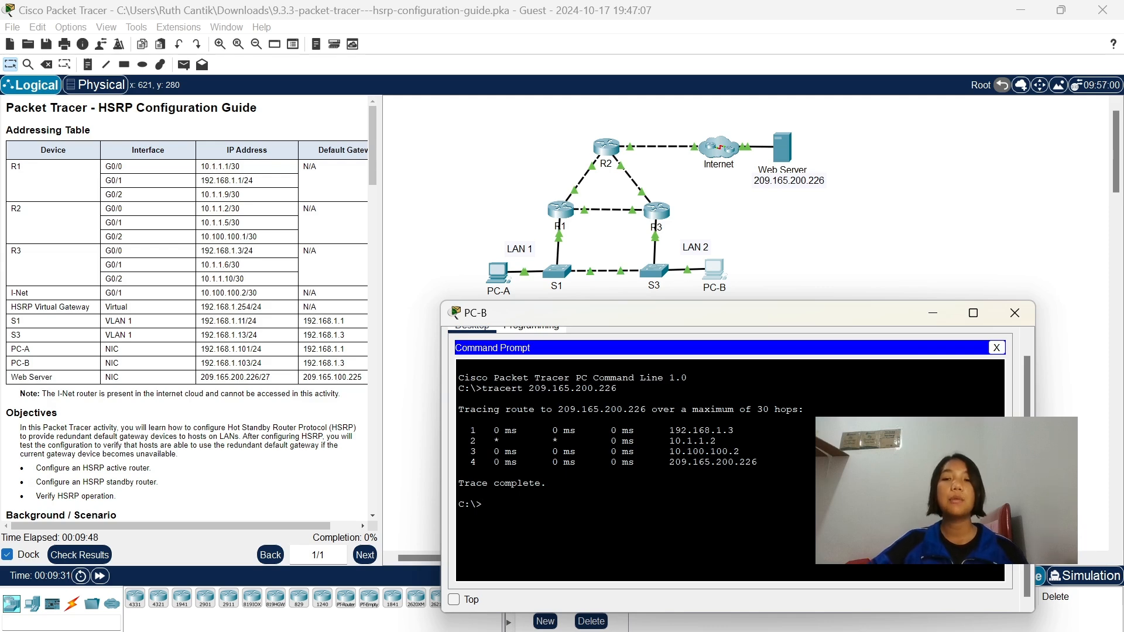
Go to the Step 3 instructions and delete the link between R3 and S3 in the topology.
click(937, 310)
scroll(116, 352, down, 15)
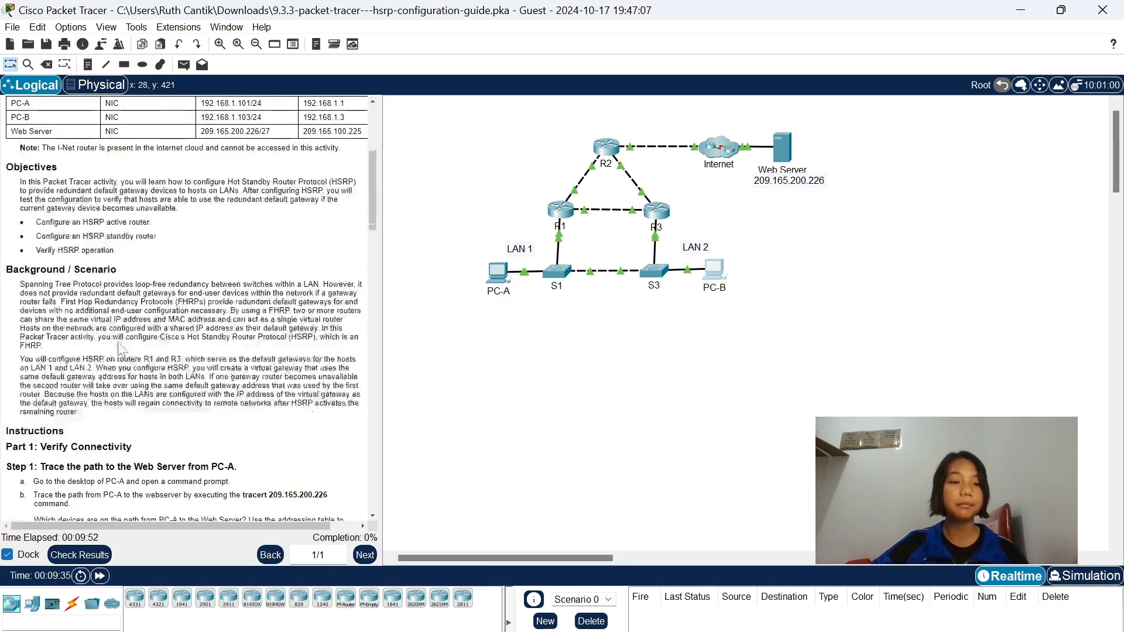
scroll(117, 351, down, 3)
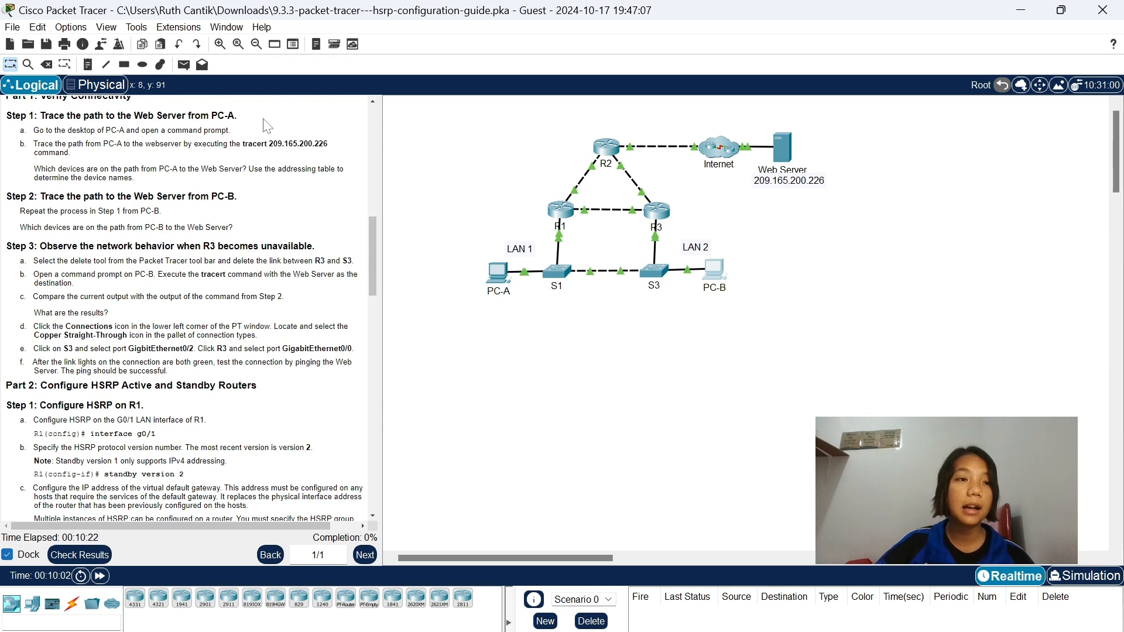
click(46, 64)
click(714, 269)
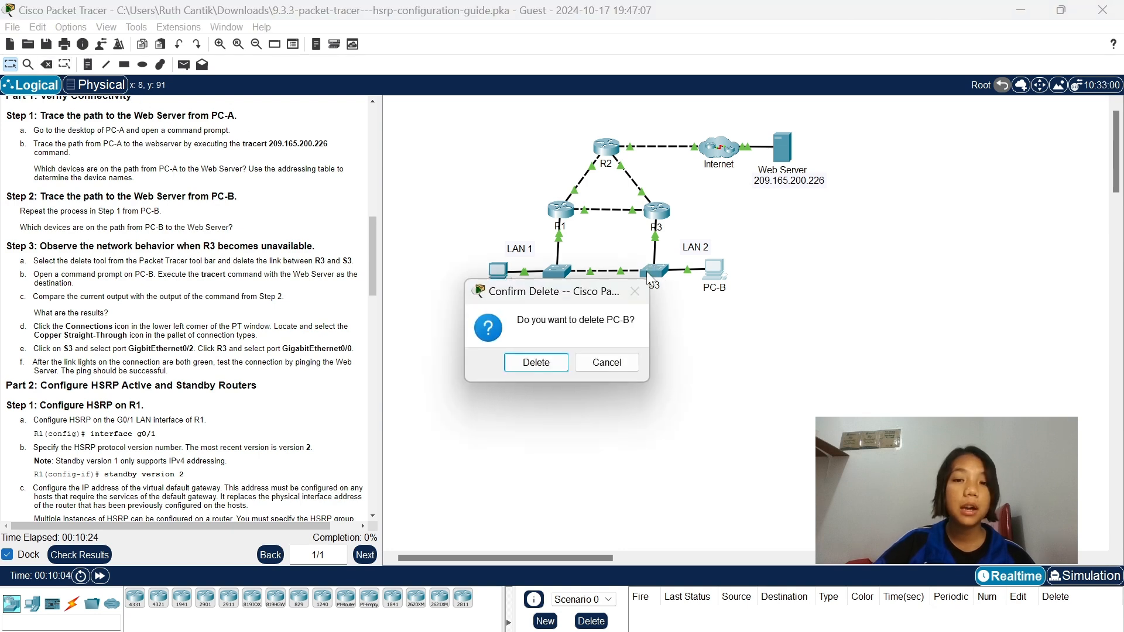
click(608, 365)
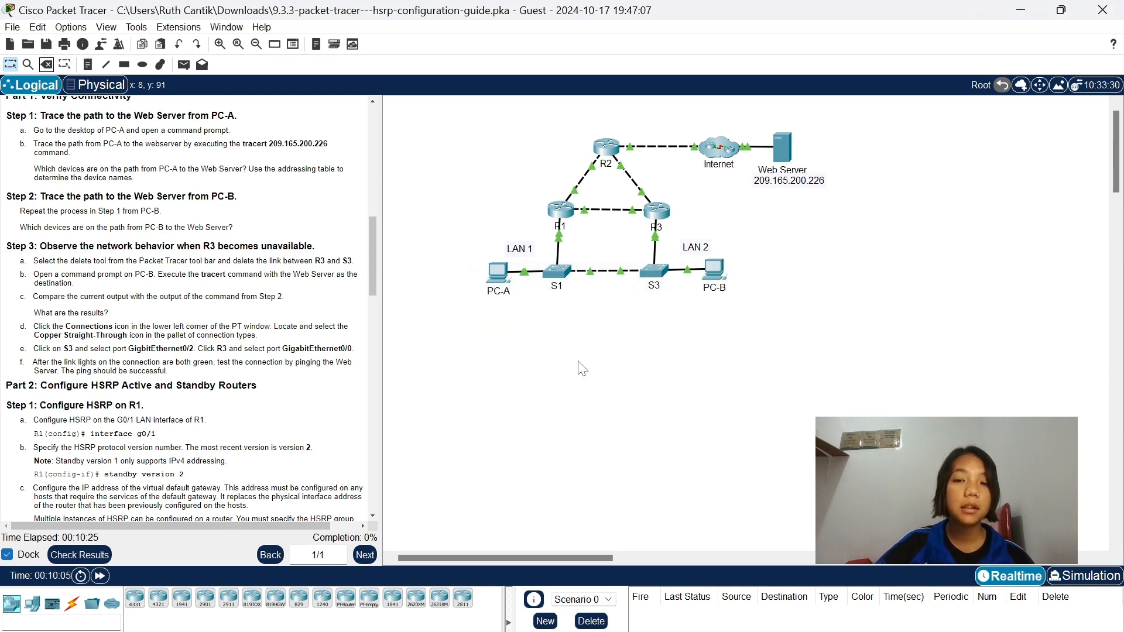
click(48, 65)
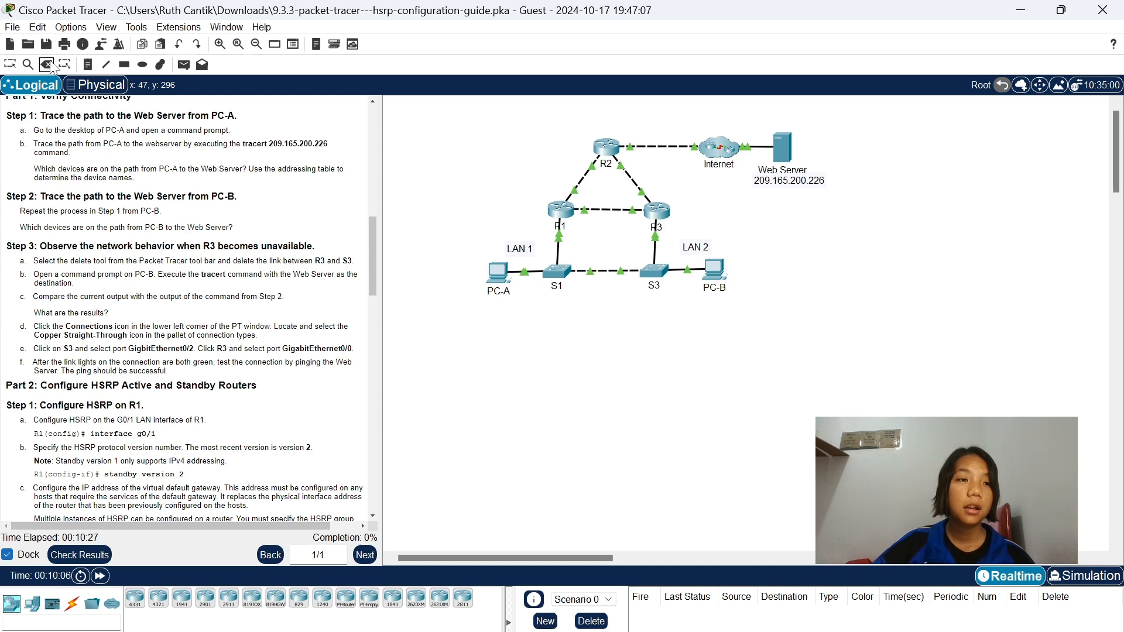
click(656, 245)
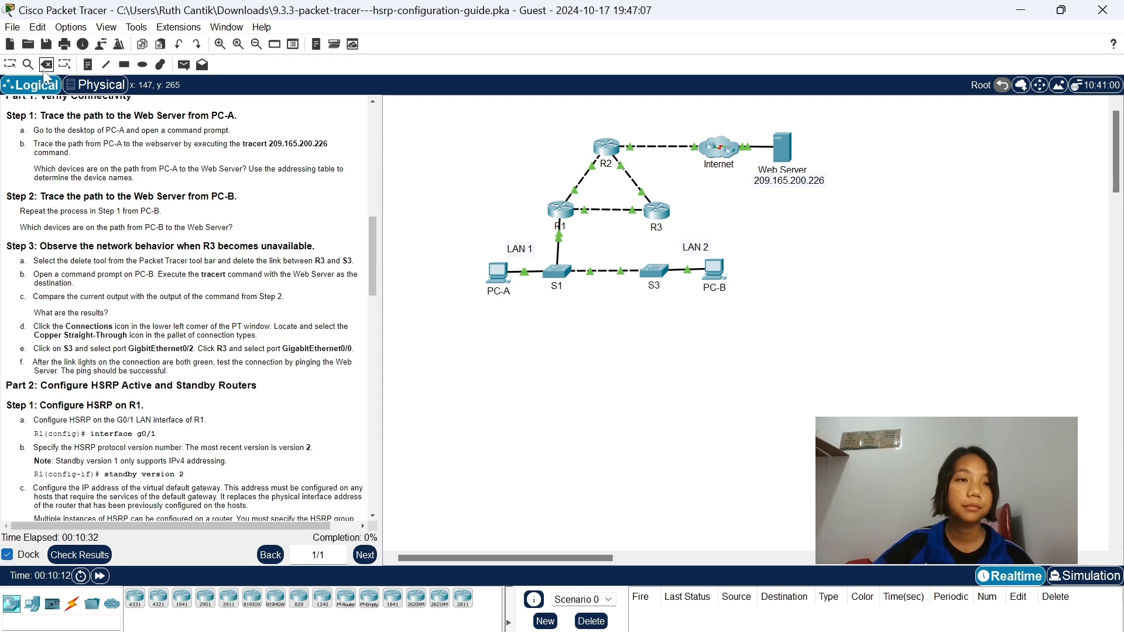
click(65, 66)
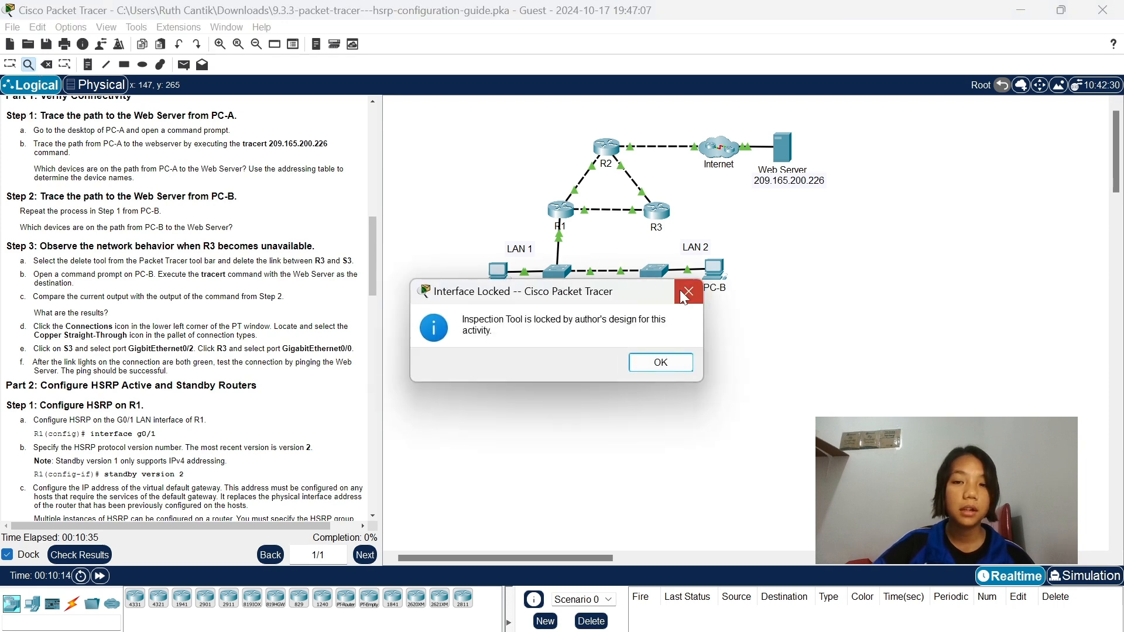
key(Return)
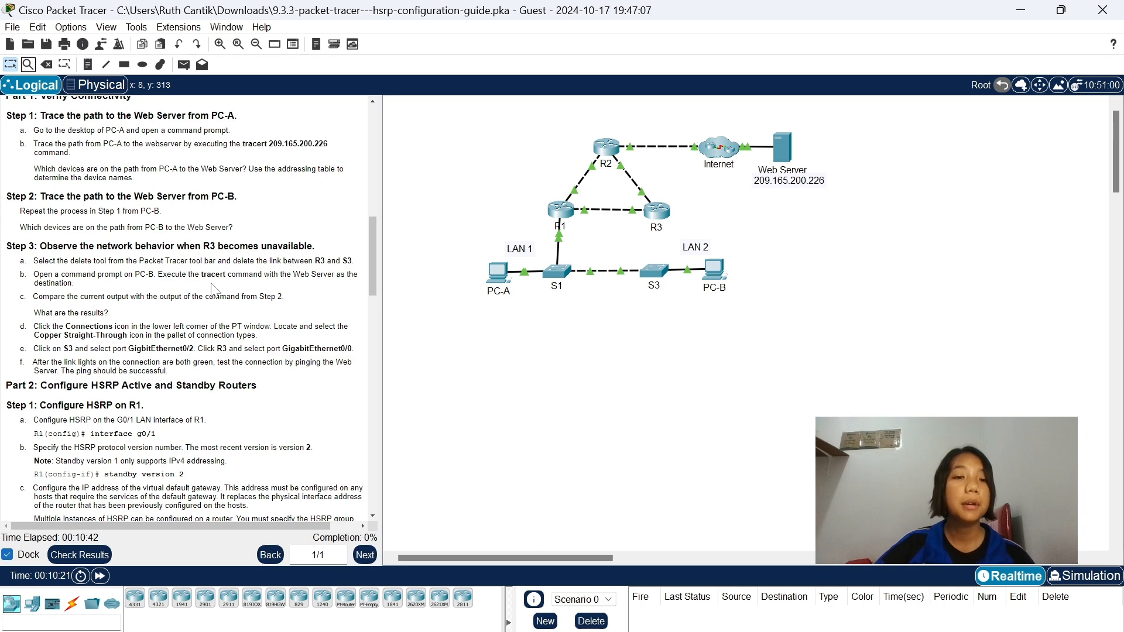
Copy the command tracert 209.165.200.226 from the instructions and run it in PC-B's Command Prompt.
click(717, 273)
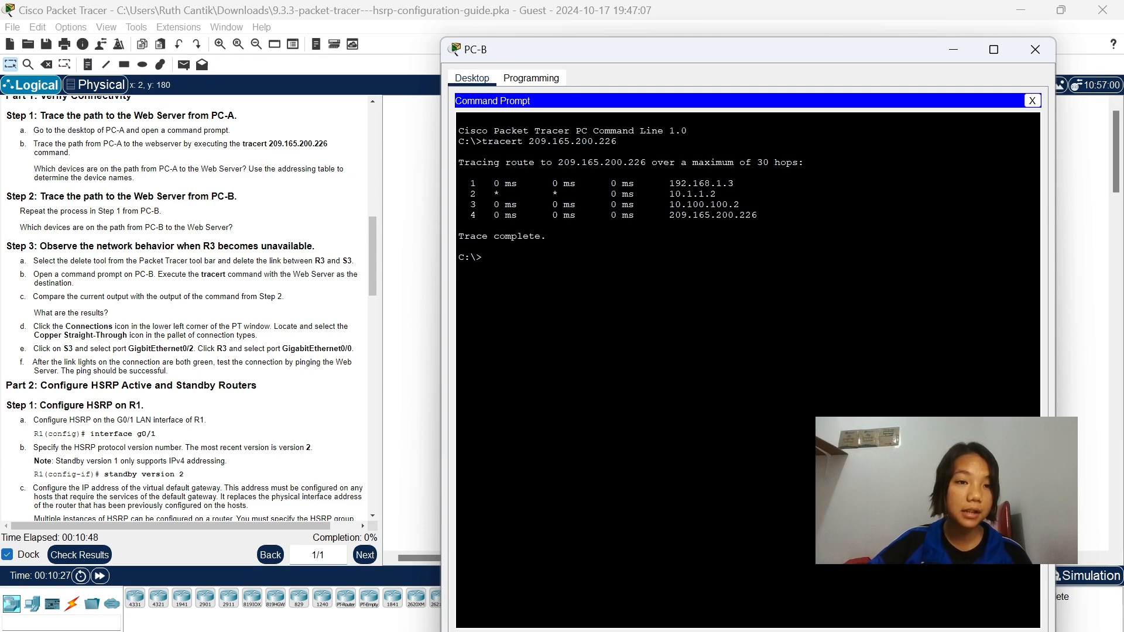
drag(327, 144, 240, 144)
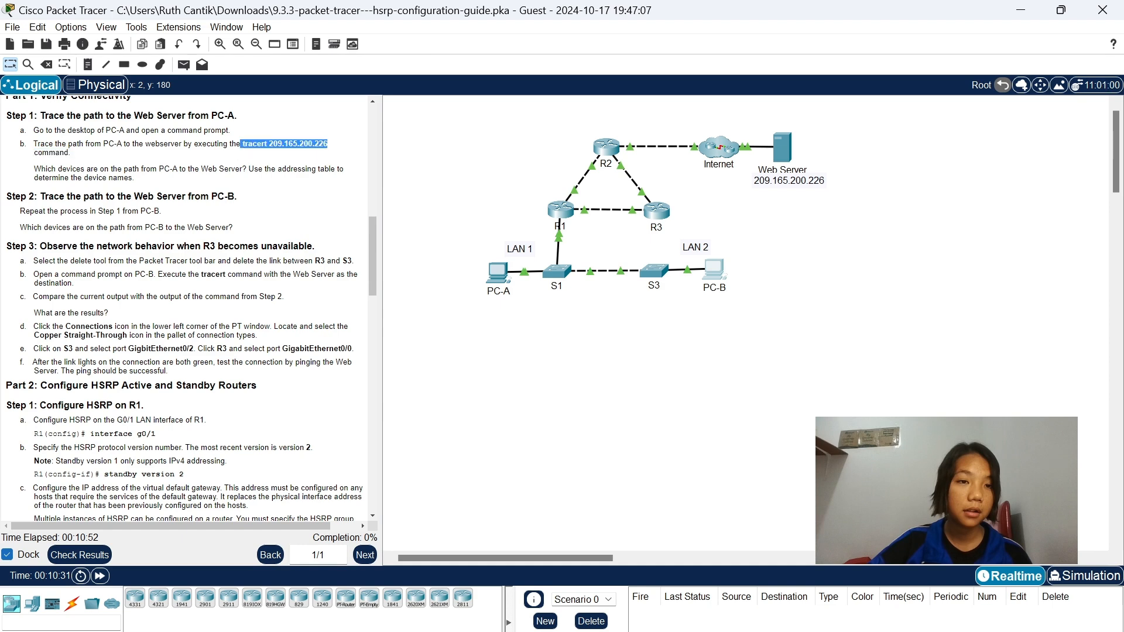
right_click(254, 146)
click(271, 156)
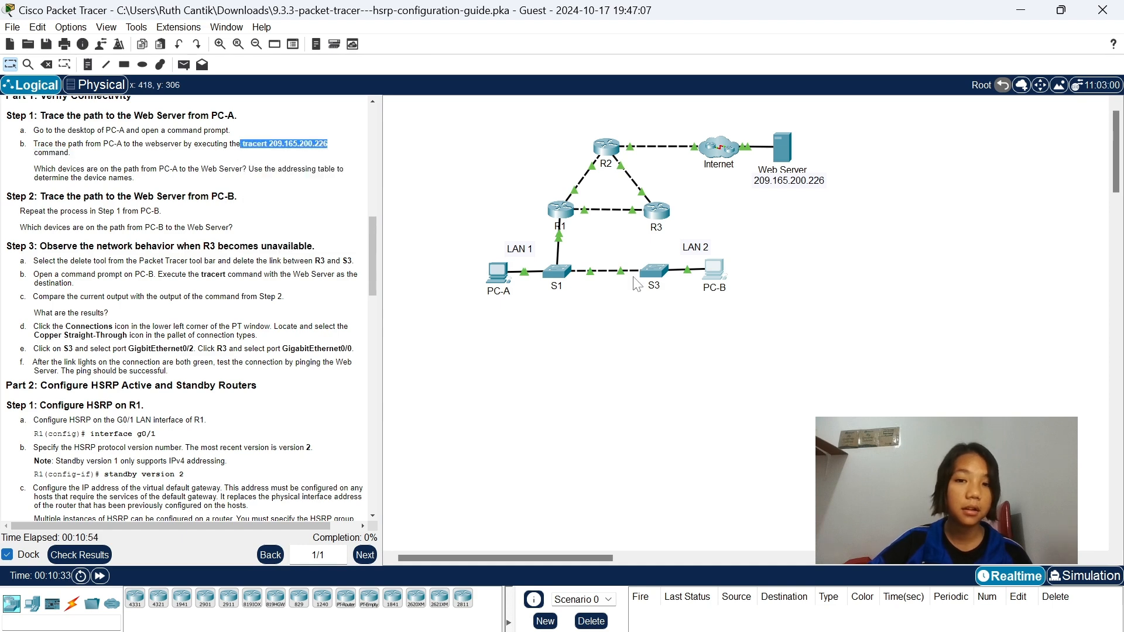
click(713, 270)
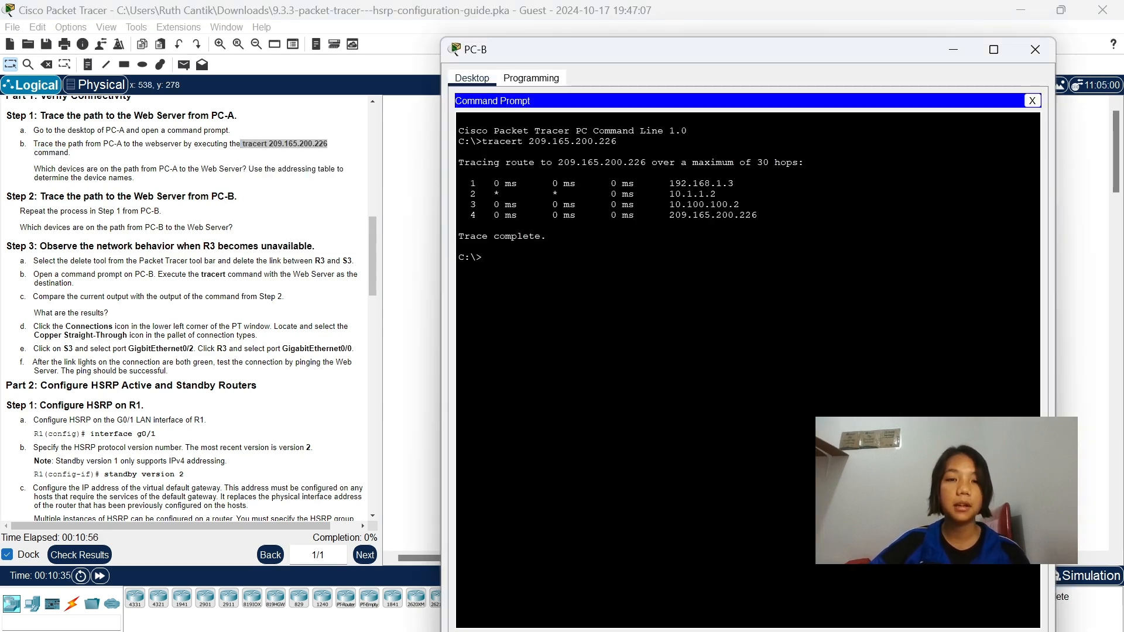
right_click(535, 269)
click(564, 300)
key(Return)
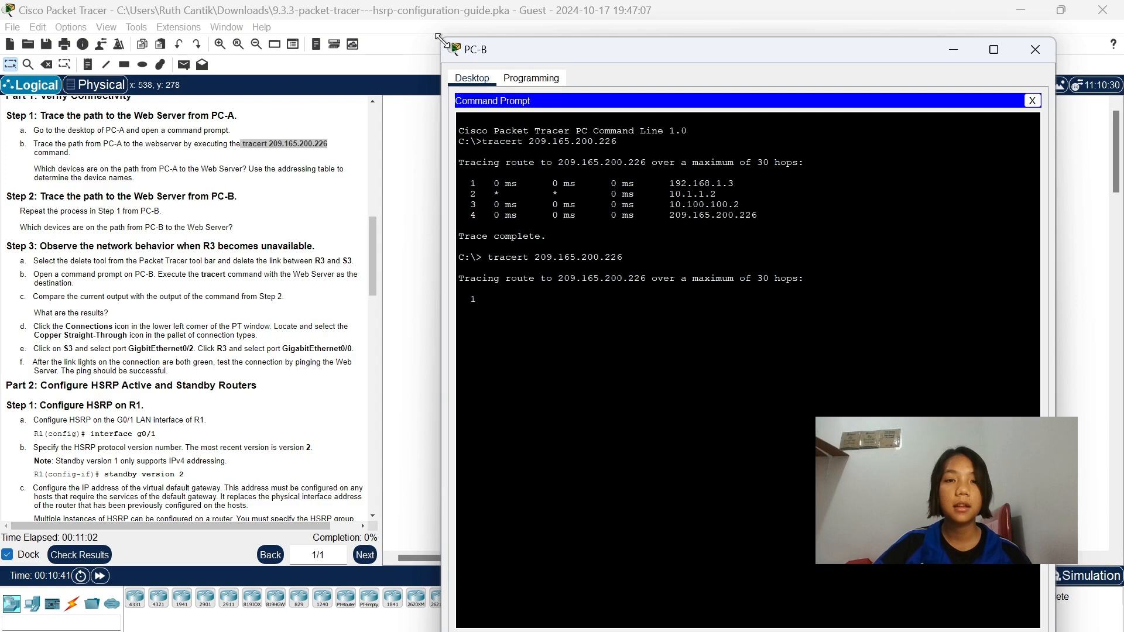
Follow PC-B's trace alongside the topology and compare its output with the earlier trace from Step 2.
mouse_move(442, 42)
mouse_down()
mouse_move(409, 189)
mouse_move(409, 310)
mouse_up()
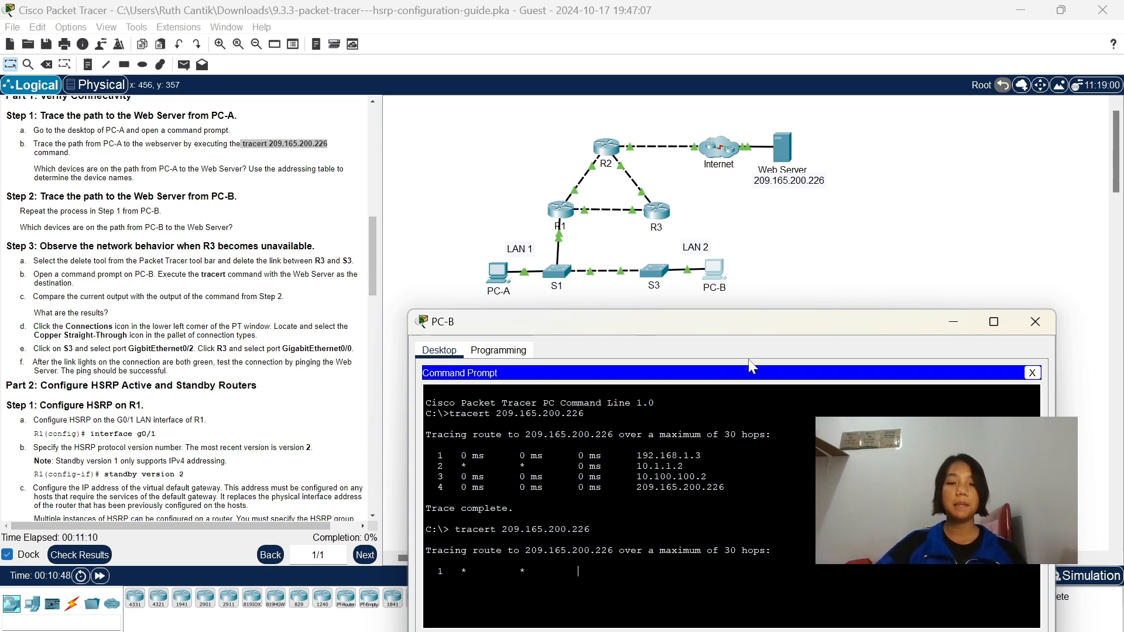
drag(761, 324, 765, 292)
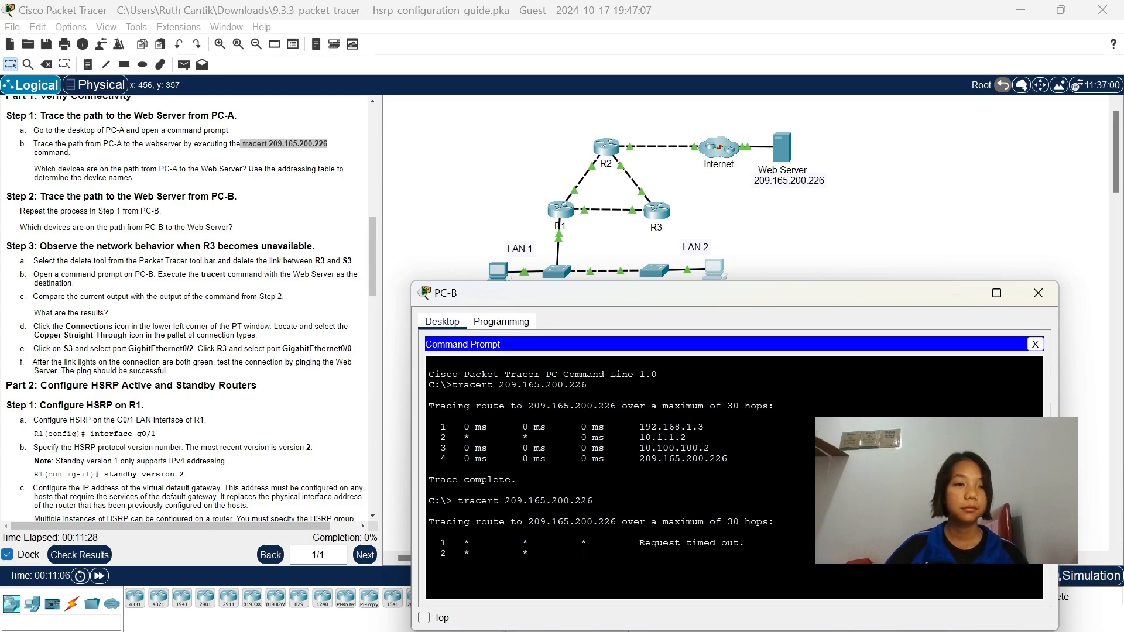
scroll(188, 310, down, 5)
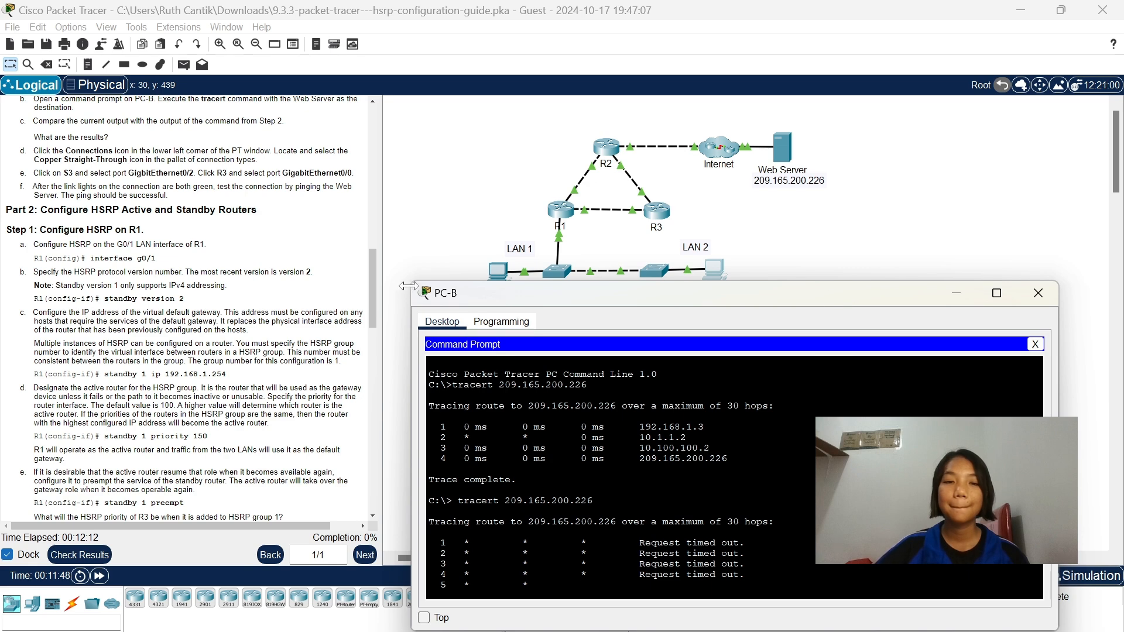
drag(412, 284, 402, 319)
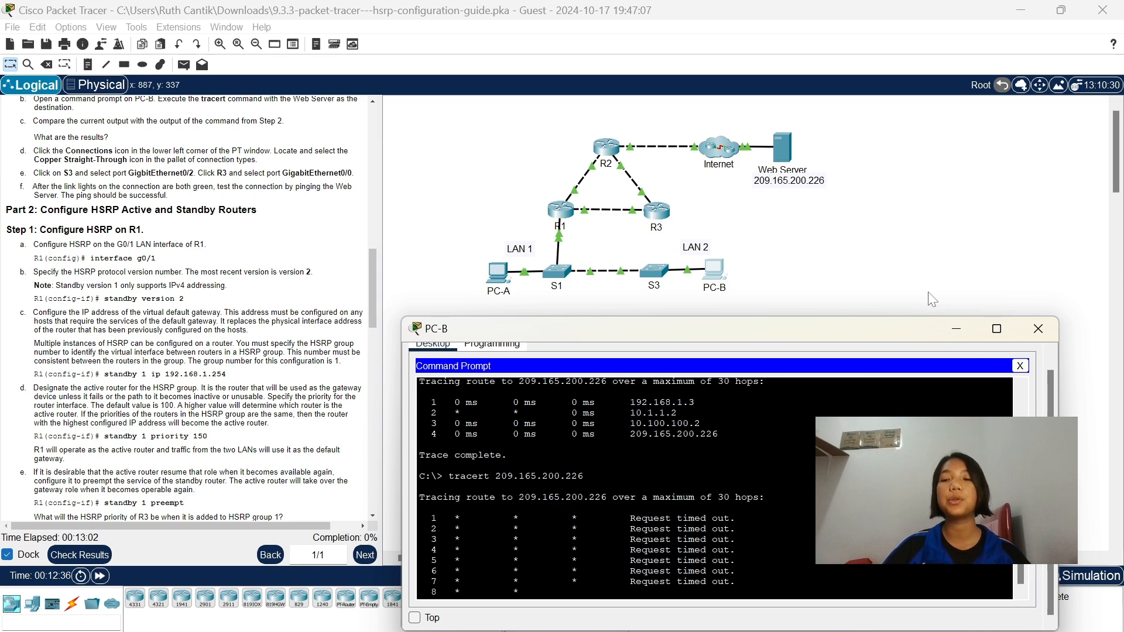
click(948, 336)
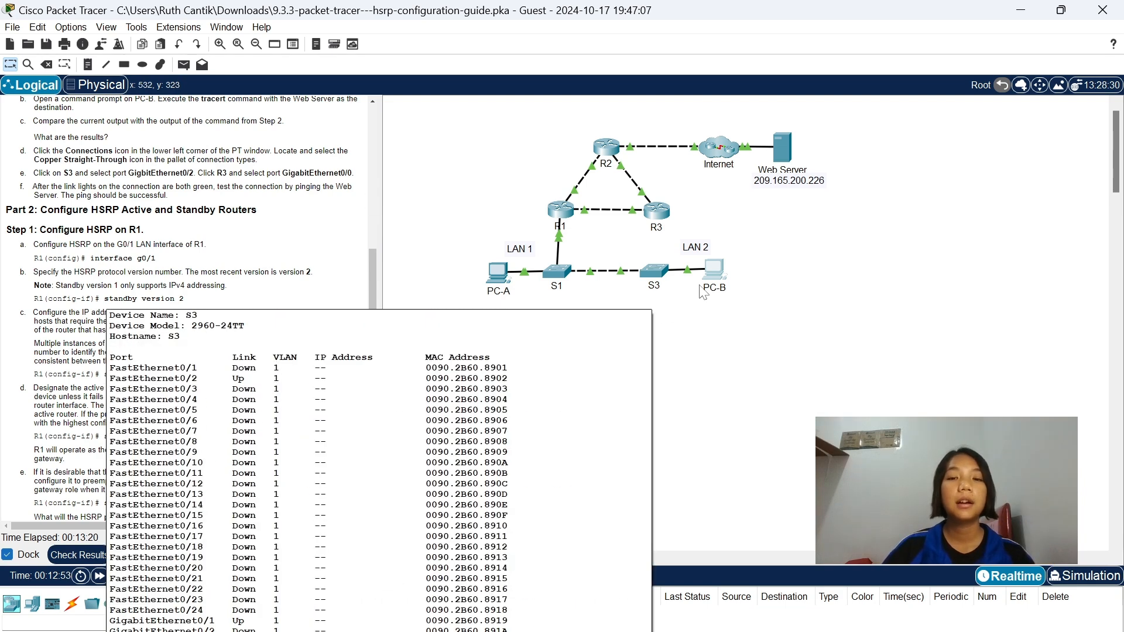
click(714, 269)
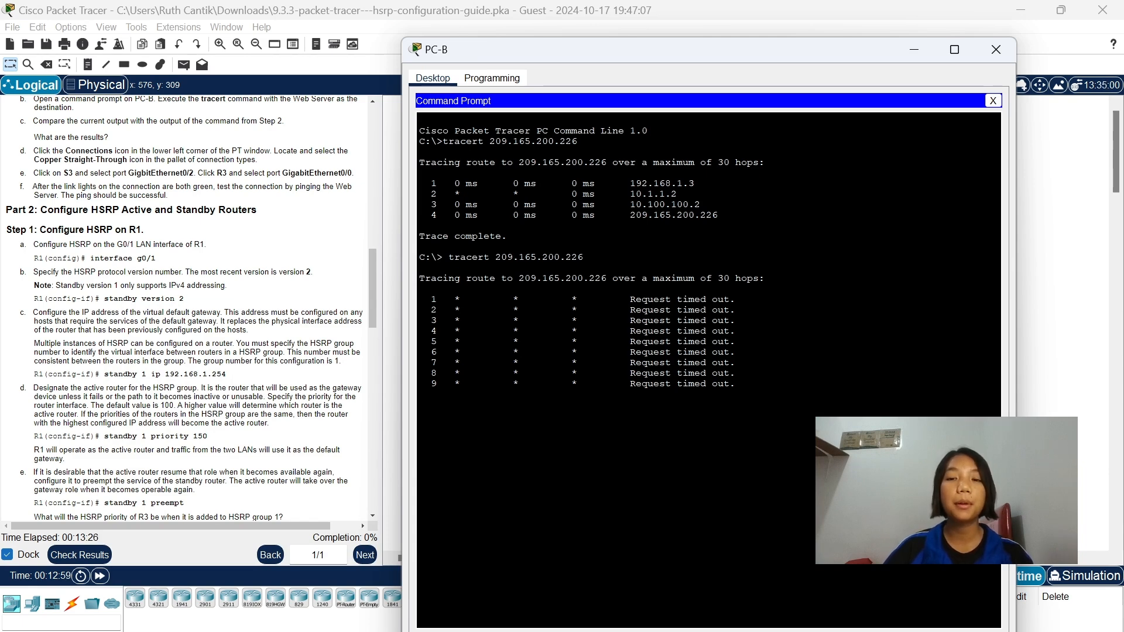
drag(685, 40, 685, 329)
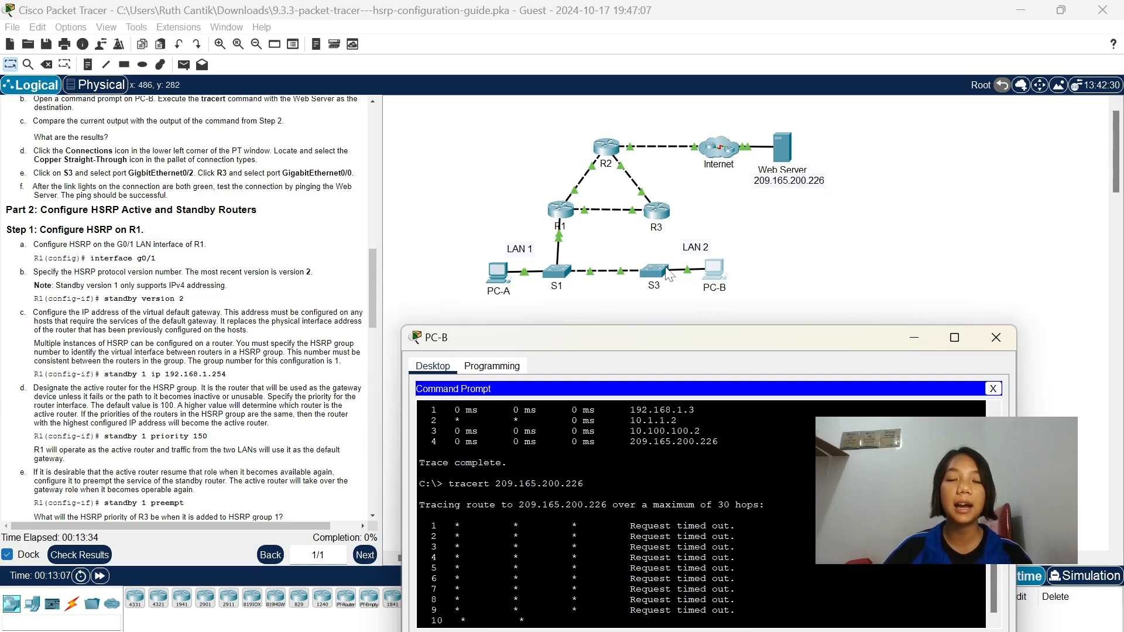
click(914, 333)
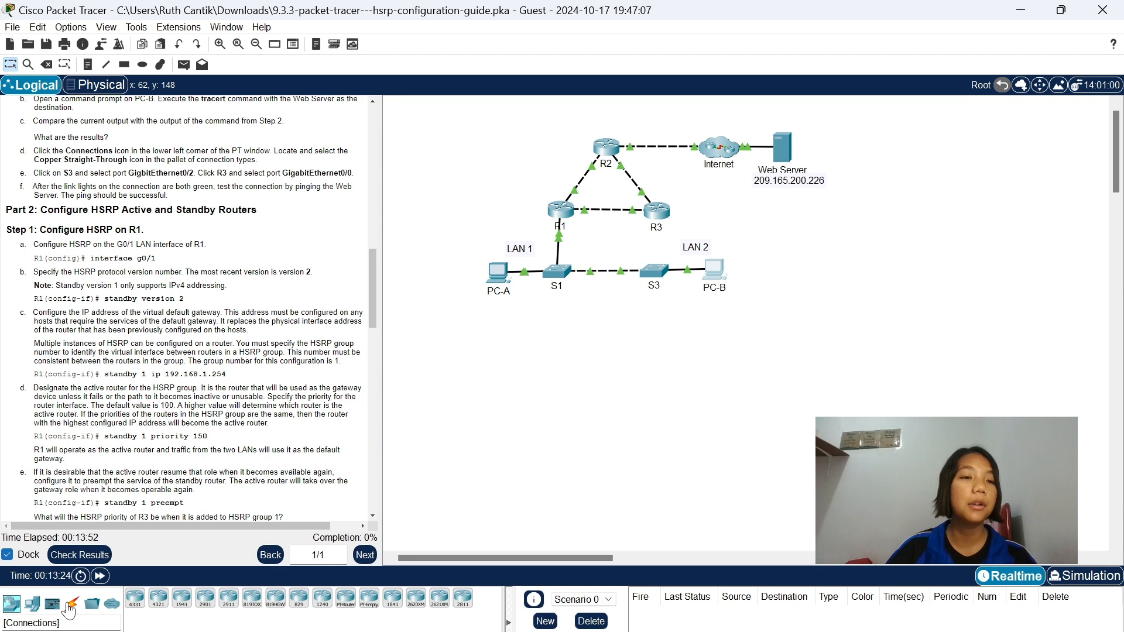
Connect S3 port GigabitEthernet0/2 to R3 port GigabitEthernet0/0 with a Copper Straight-Through cable.
click(70, 607)
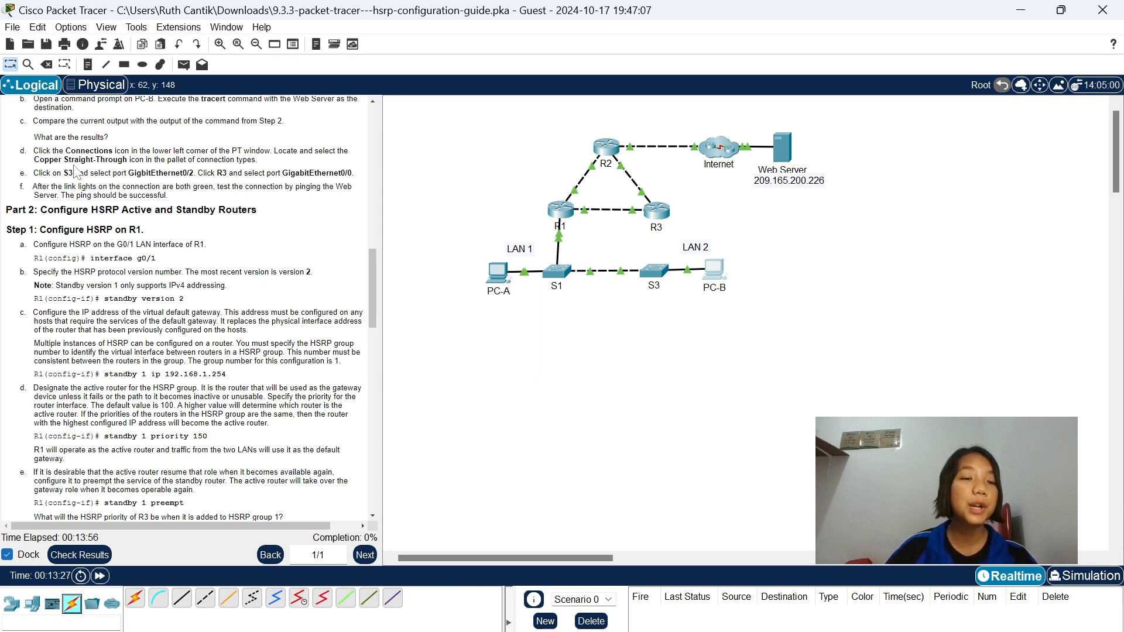
click(184, 602)
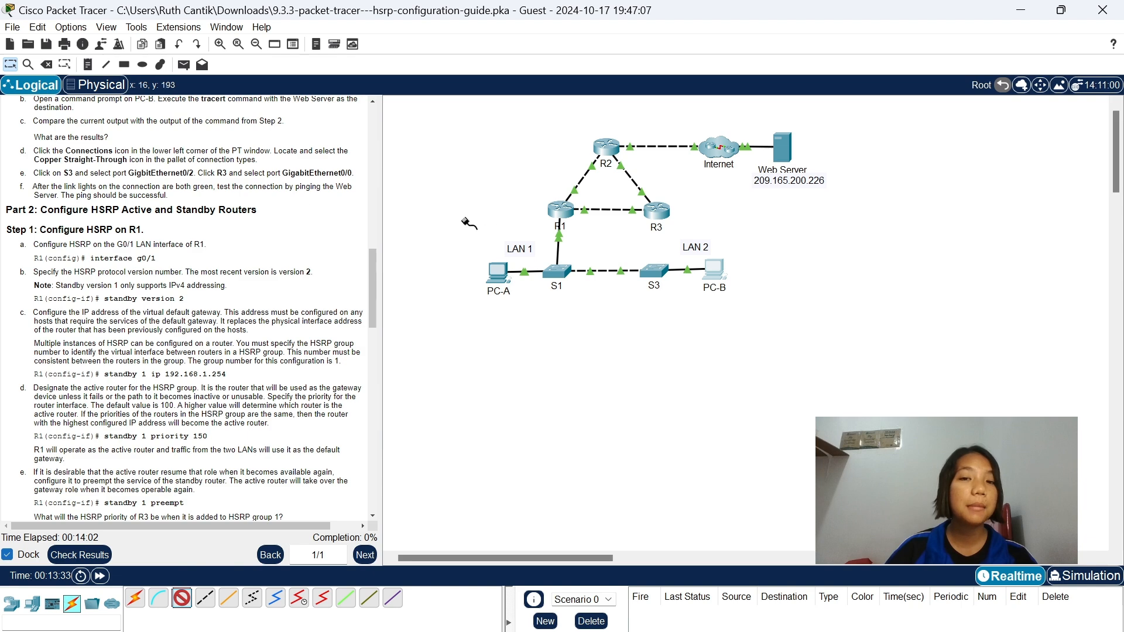
click(652, 272)
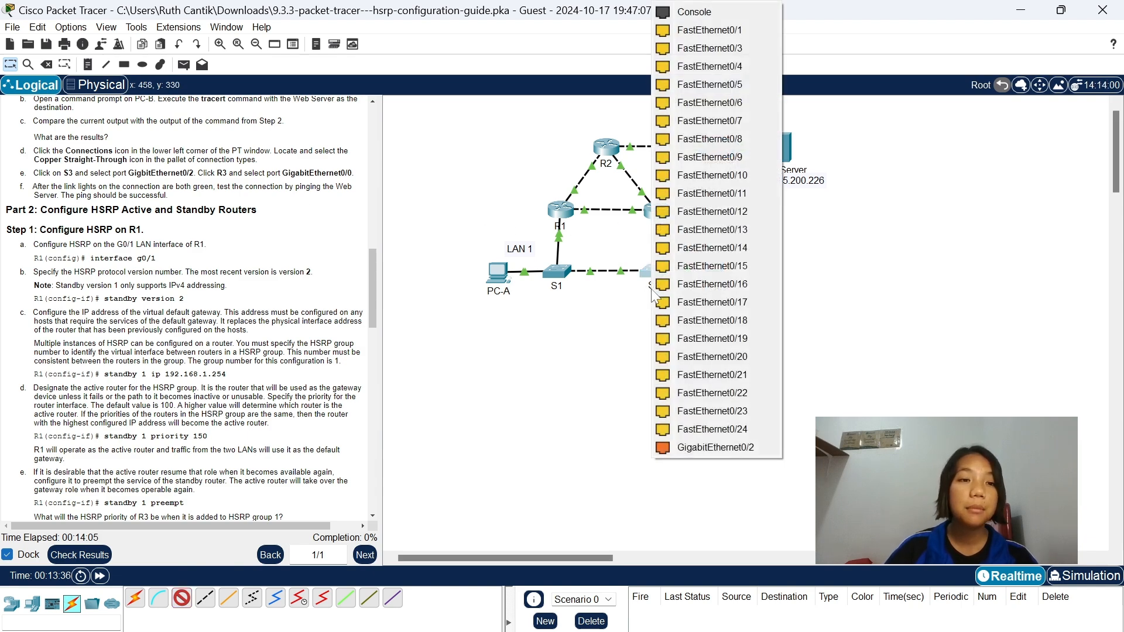
click(694, 446)
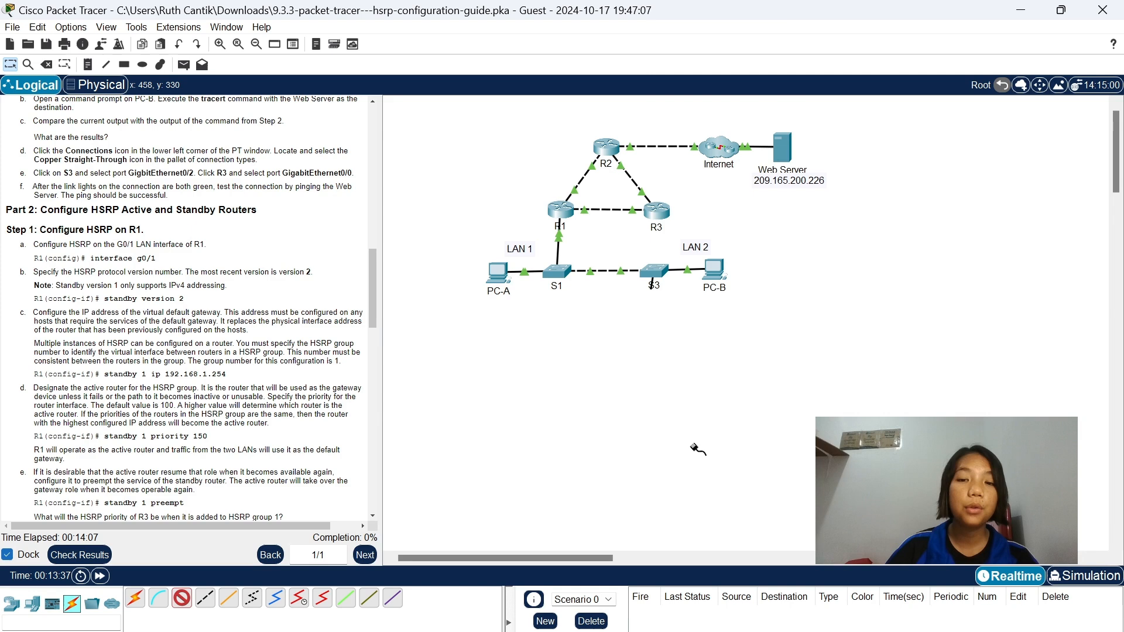
click(662, 217)
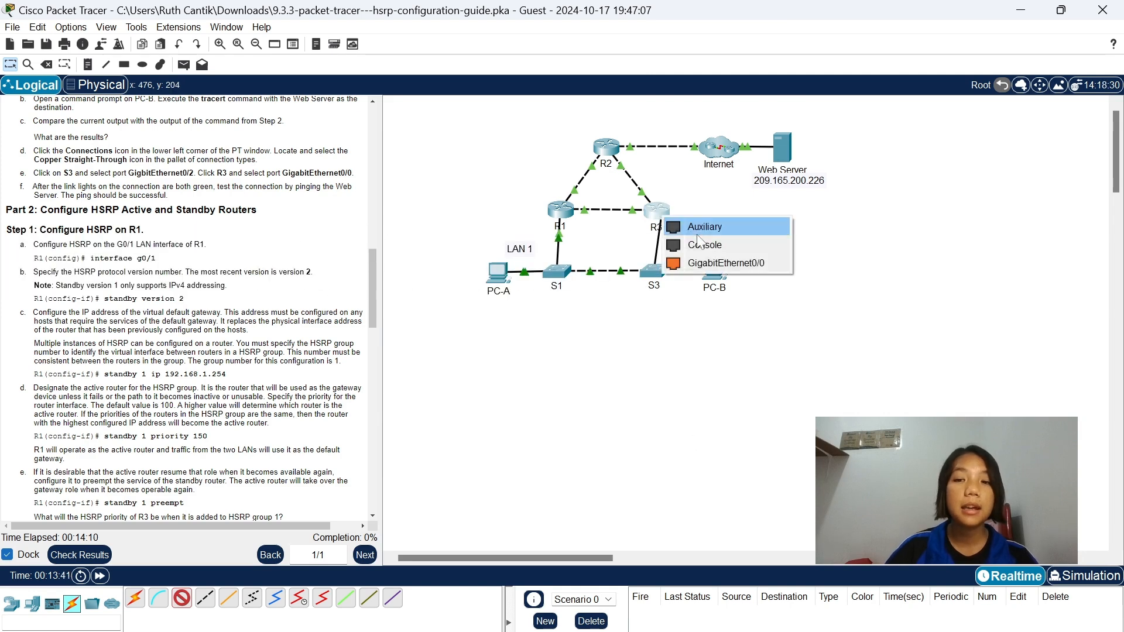
click(707, 262)
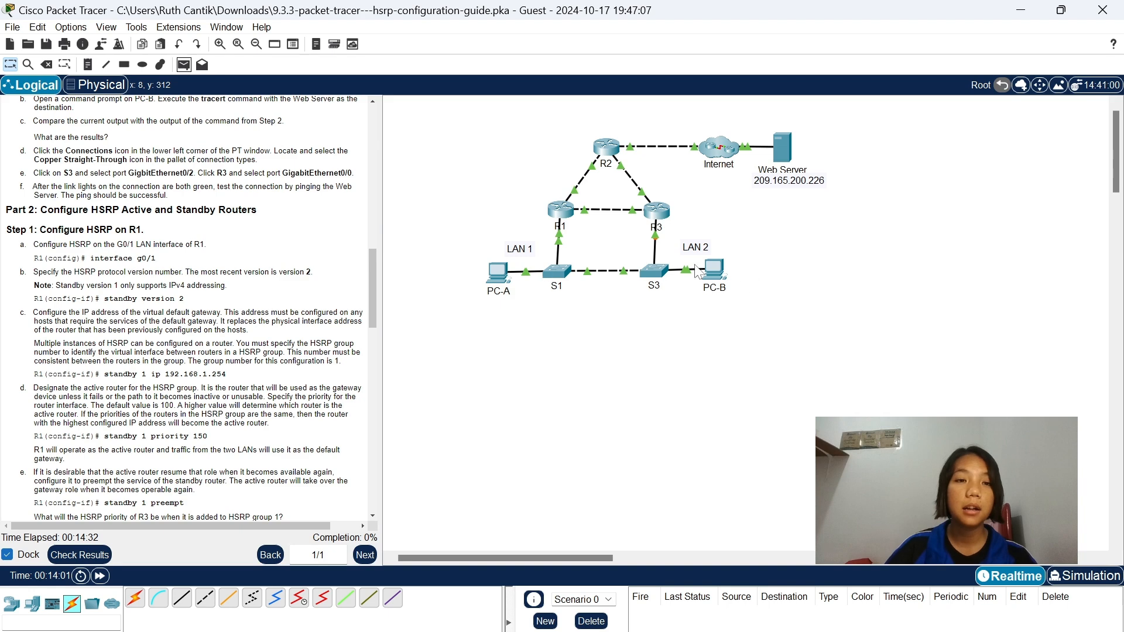
click(184, 64)
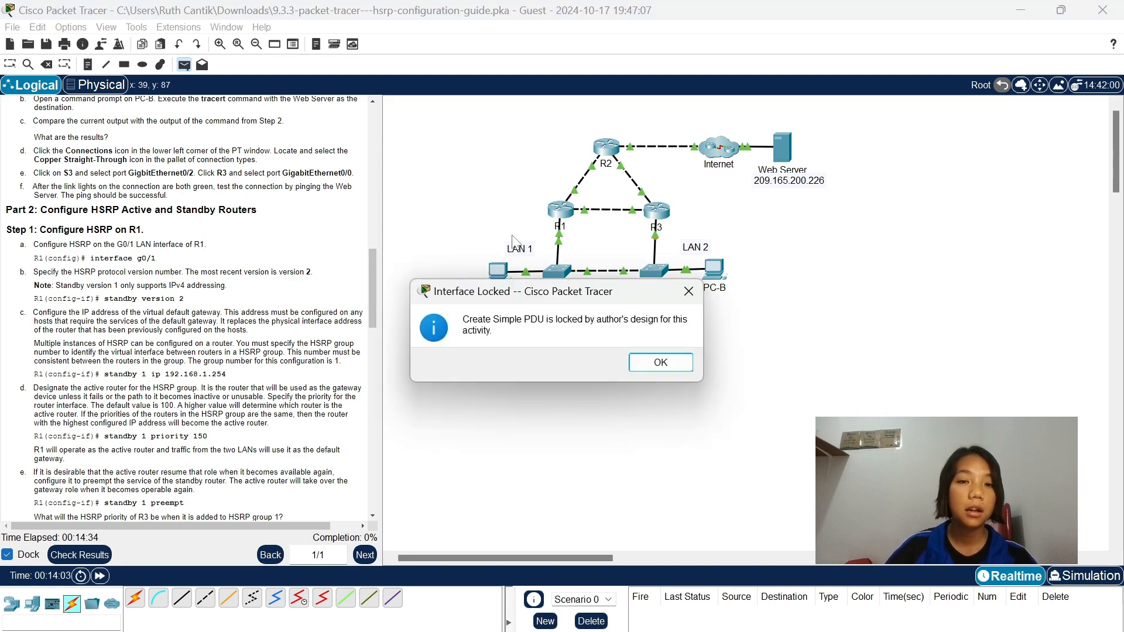
click(657, 362)
click(204, 65)
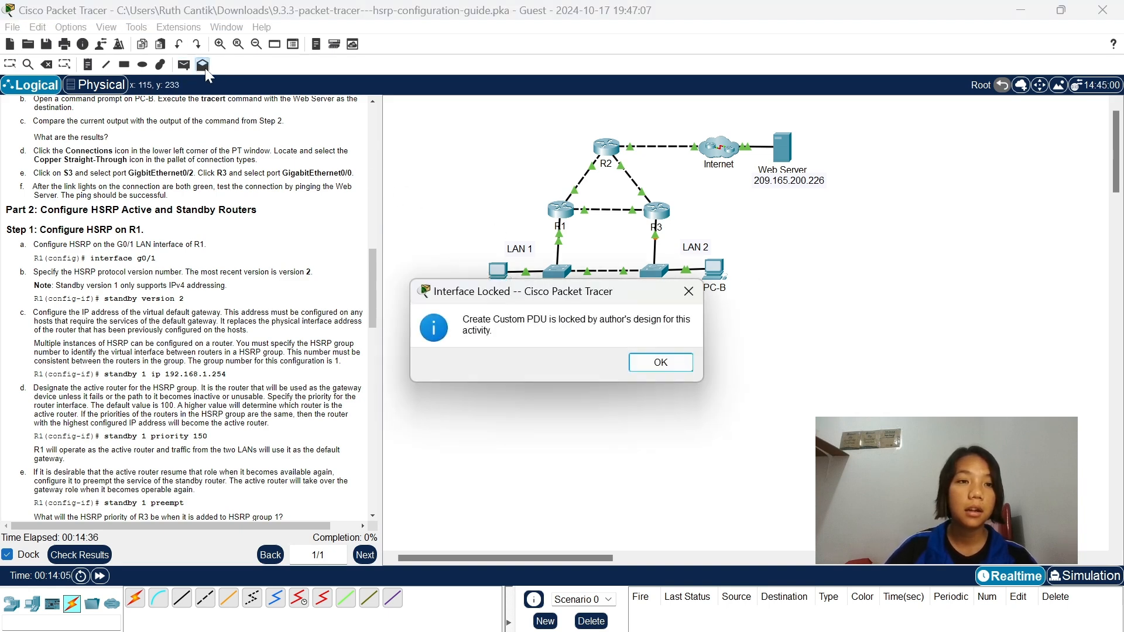
click(658, 366)
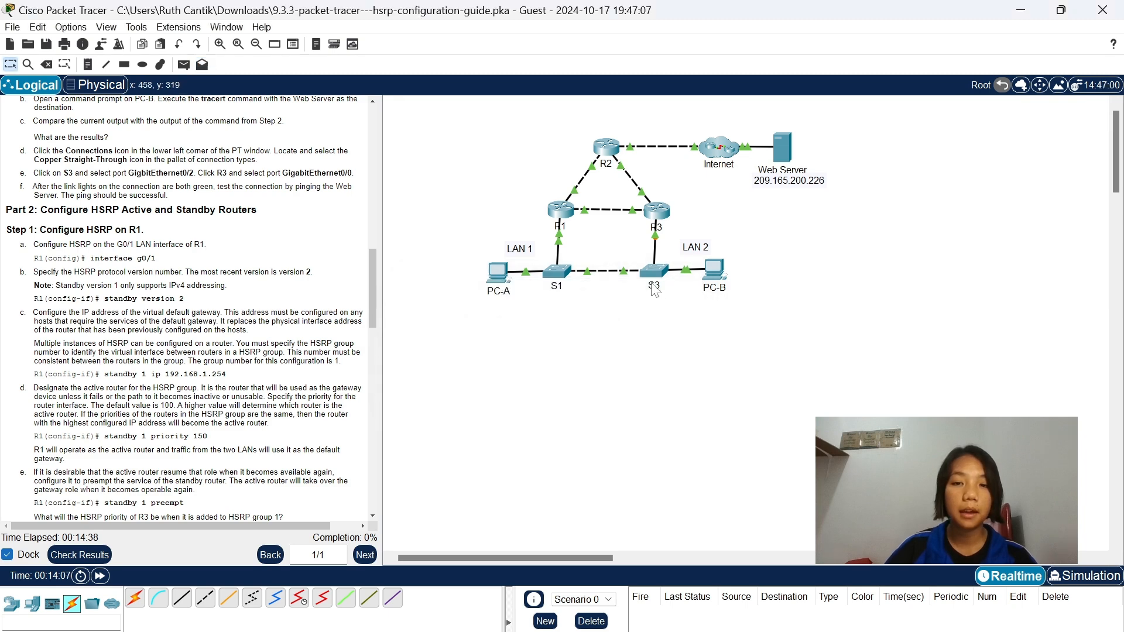
click(654, 272)
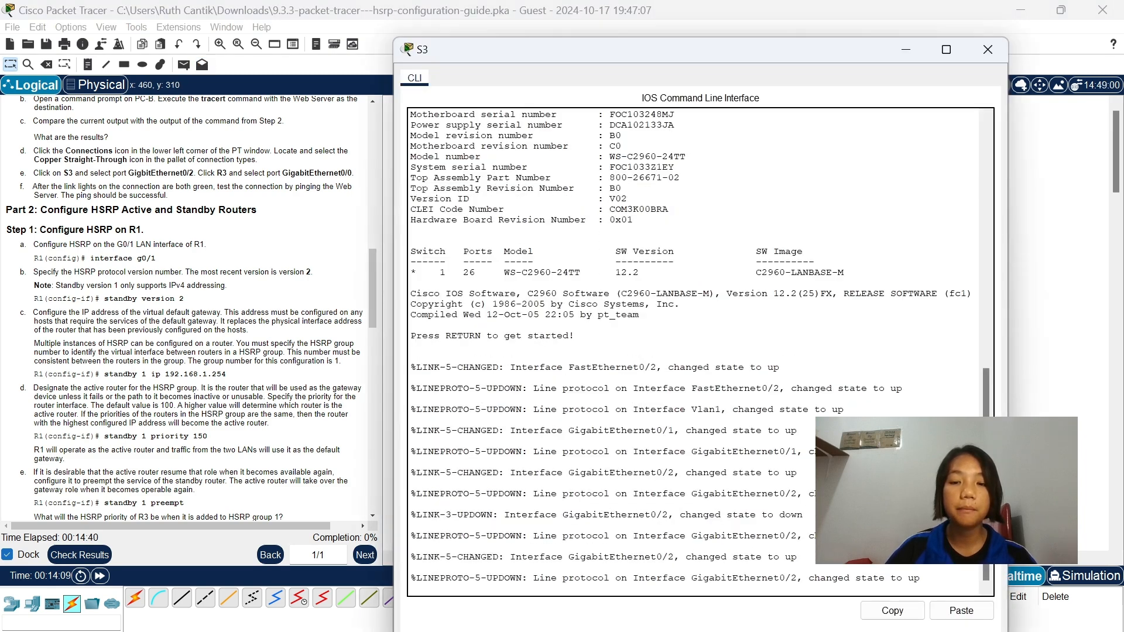
click(987, 49)
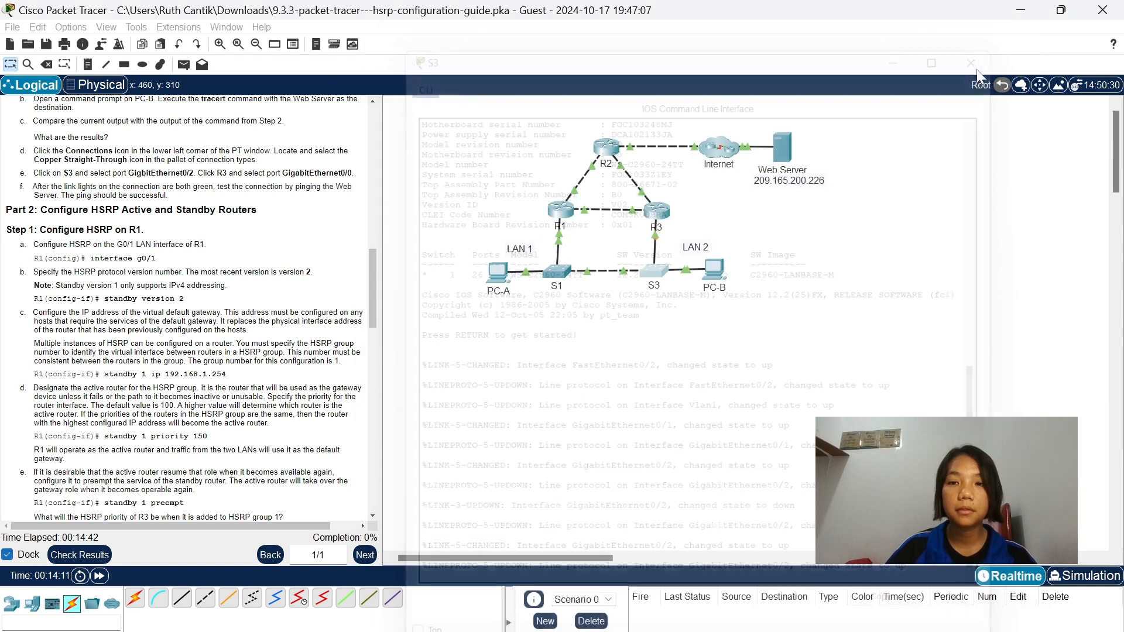
Run tracert 209.165.200.226 again from PC-B's Command Prompt to test the restored connection to the Web Server.
click(713, 271)
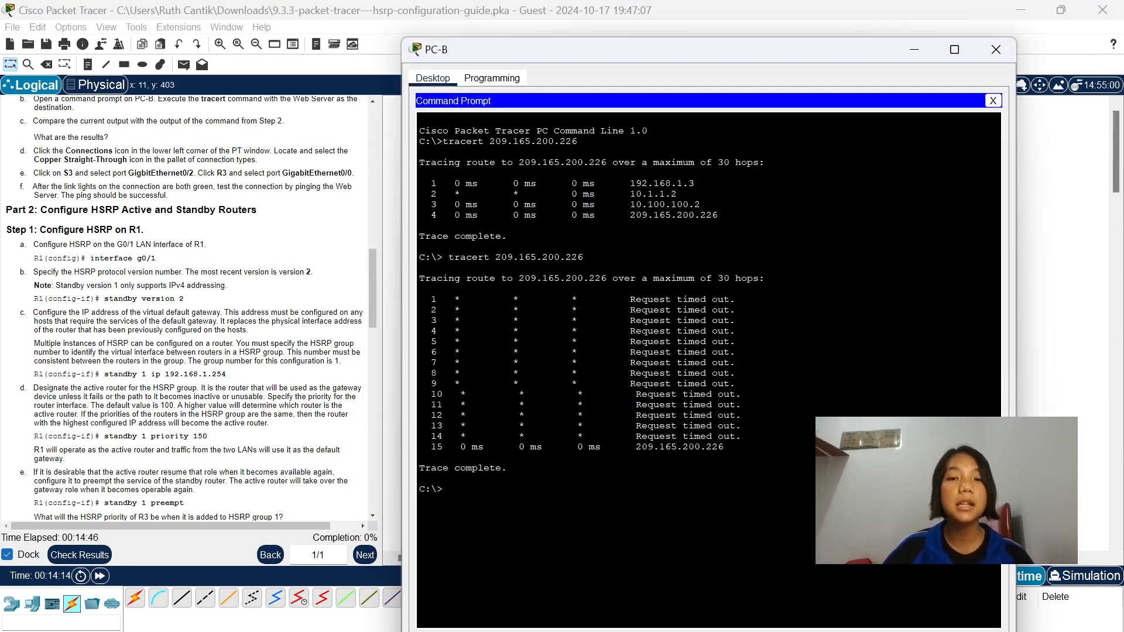
right_click(484, 492)
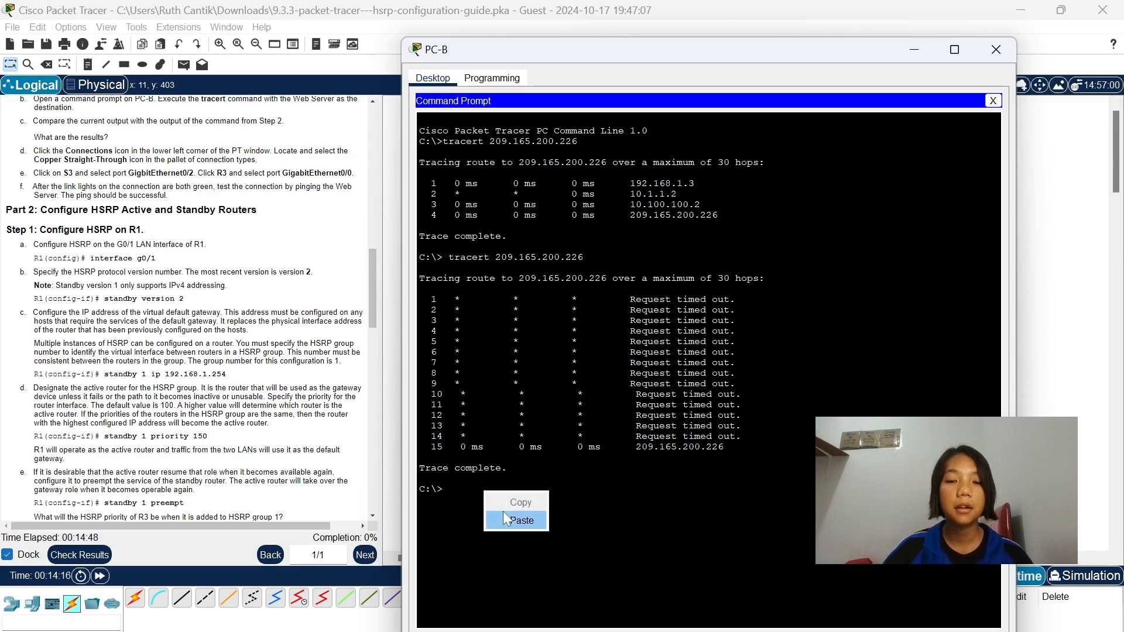
click(506, 515)
key(Return)
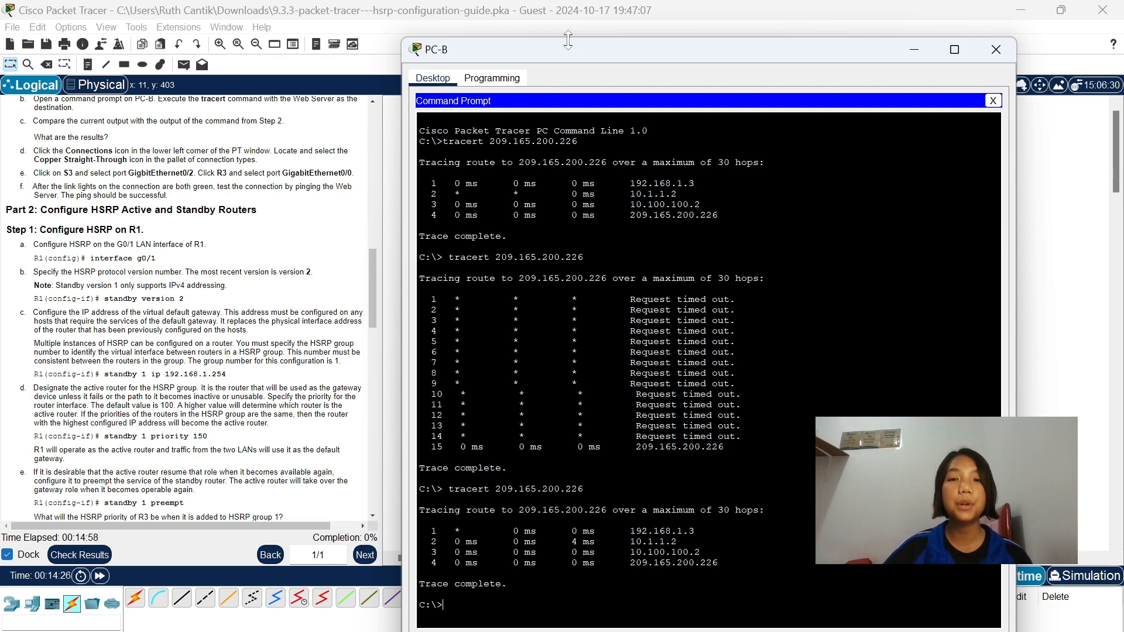
Review PC-B's earlier and latest tracert outputs alongside the topology, and close the PC-B window.
drag(568, 50, 570, 250)
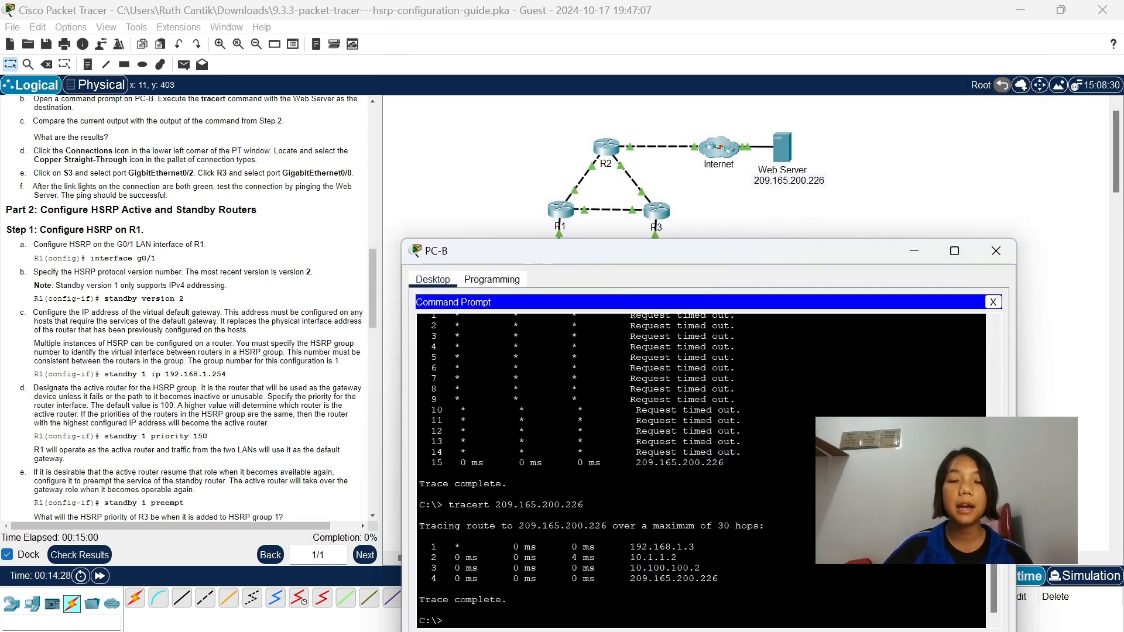
scroll(701, 471, up, 6)
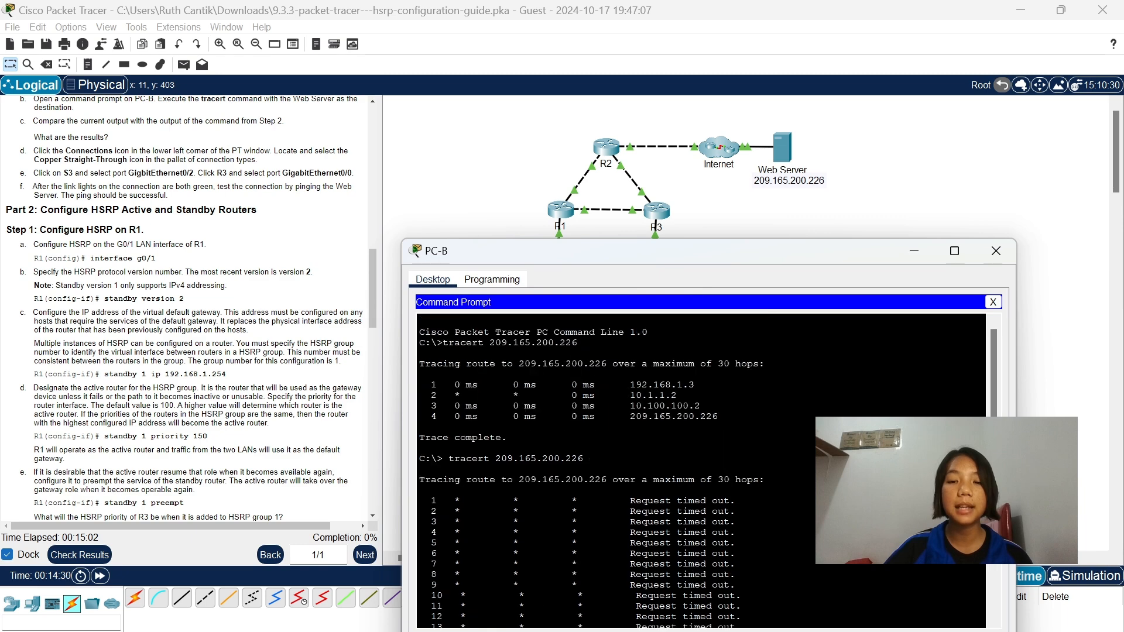
scroll(701, 471, down, 6)
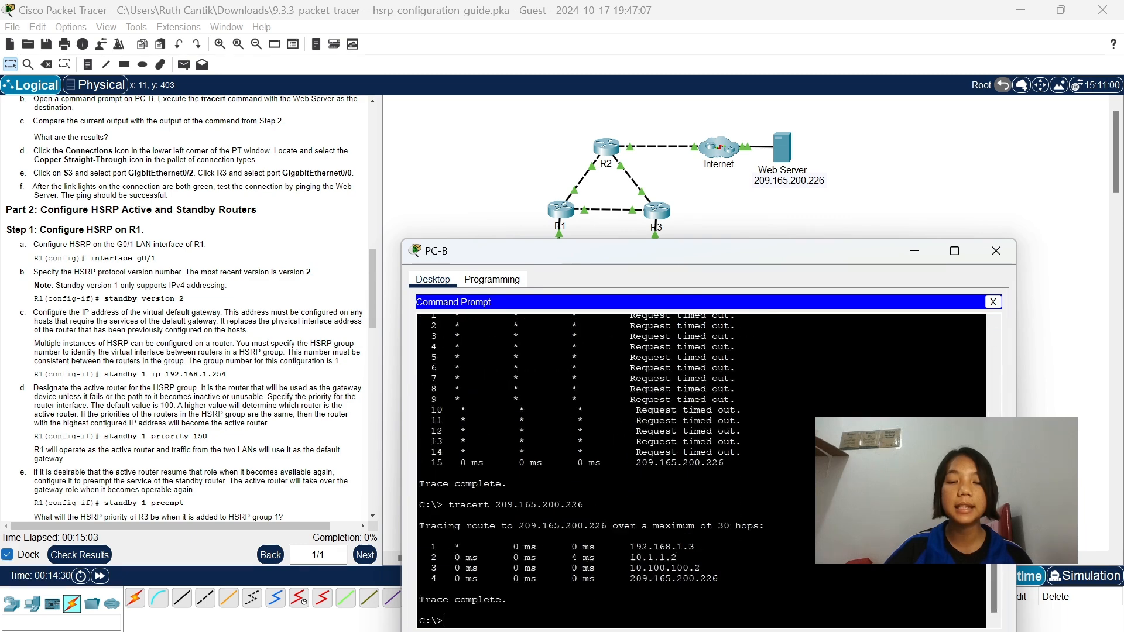
click(995, 251)
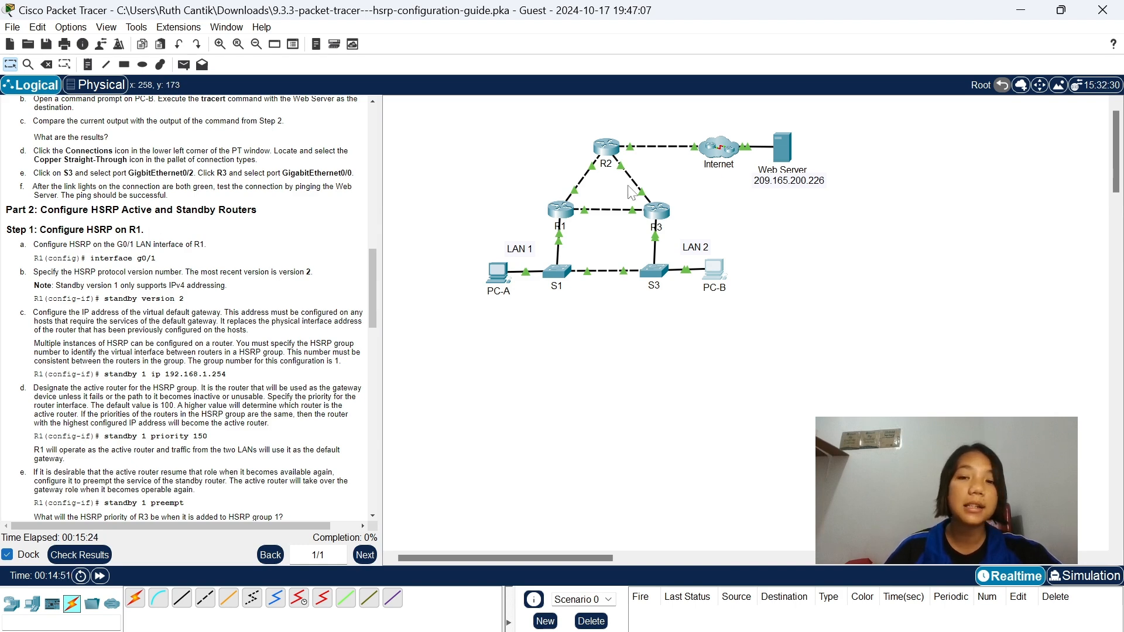
Open R1's command line and enter global configuration mode with enable and conf t.
click(562, 210)
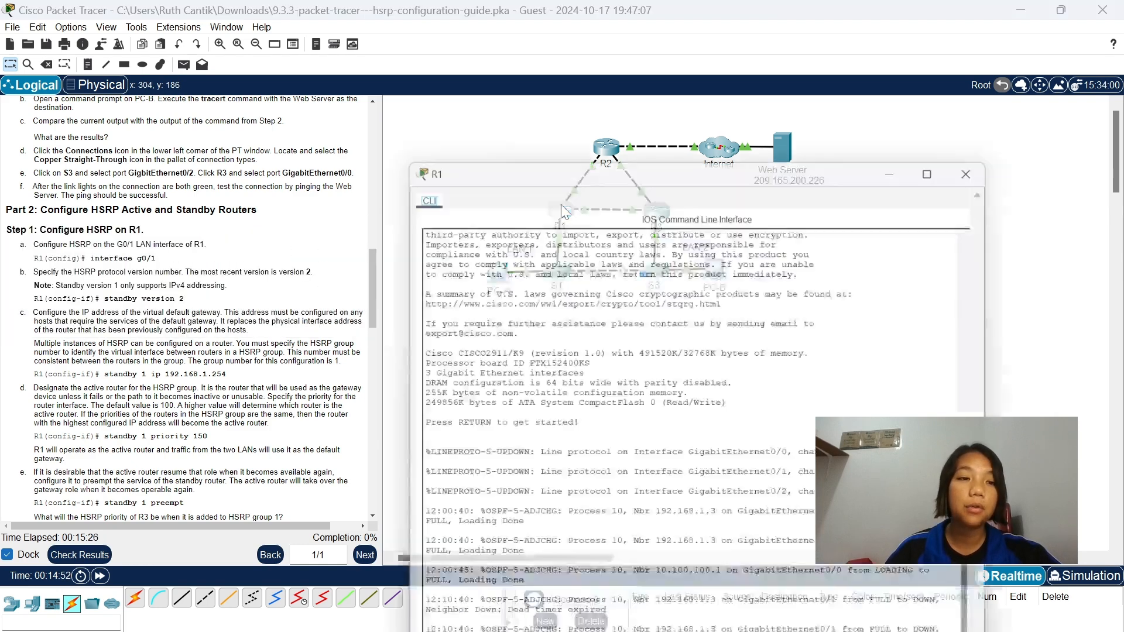
drag(395, 39, 375, 298)
drag(447, 318, 529, 179)
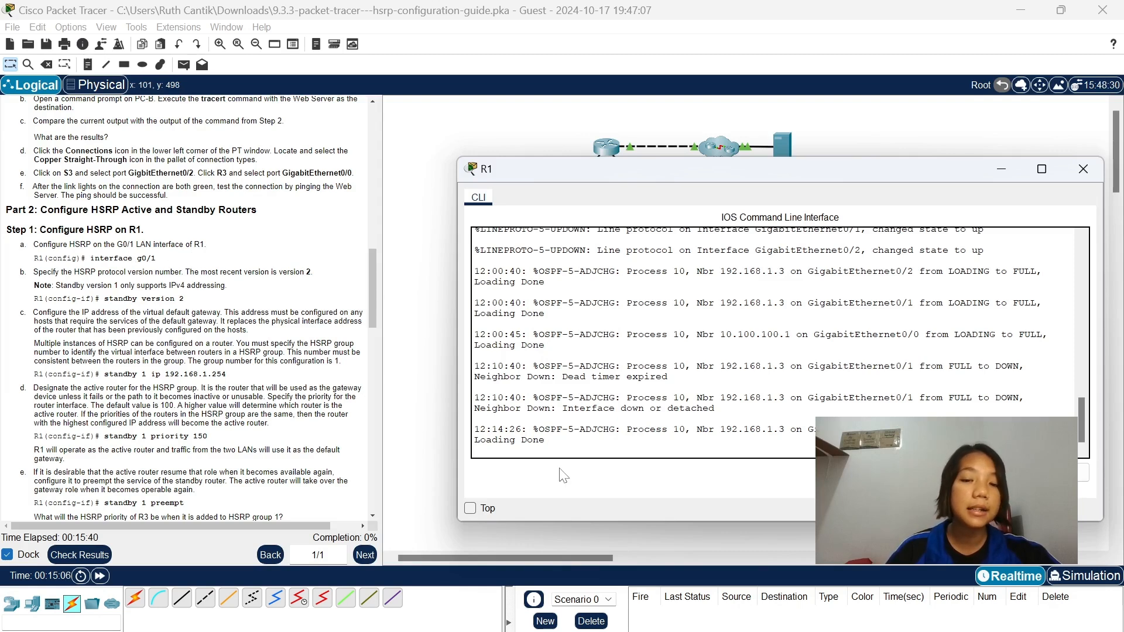
key(Return)
text(enab)
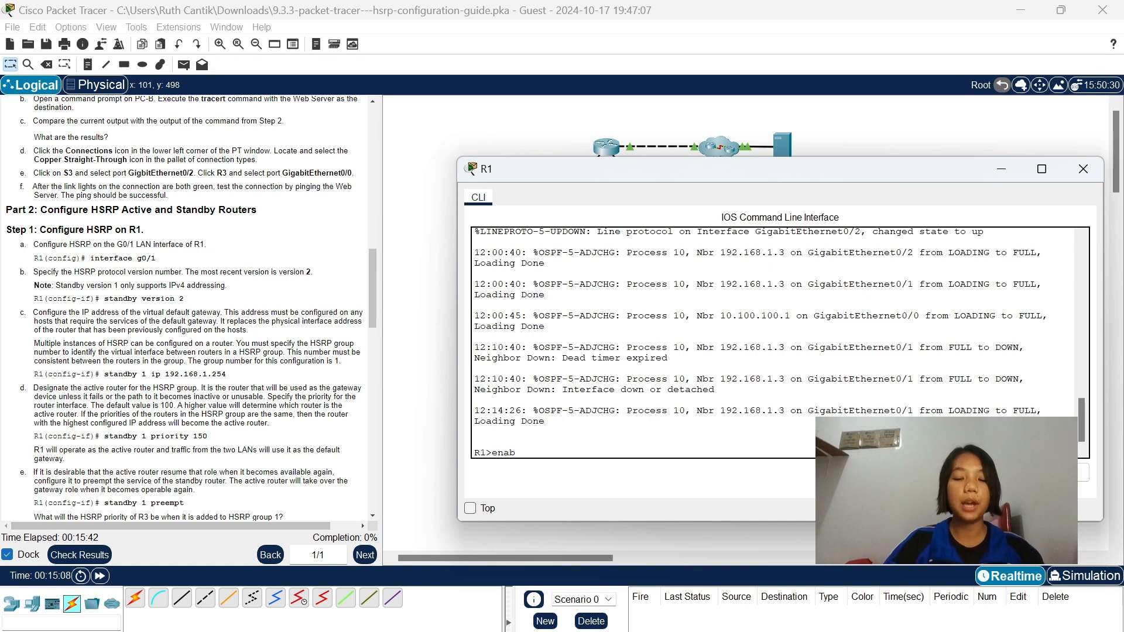
text(le)
key(Return)
text(conf)
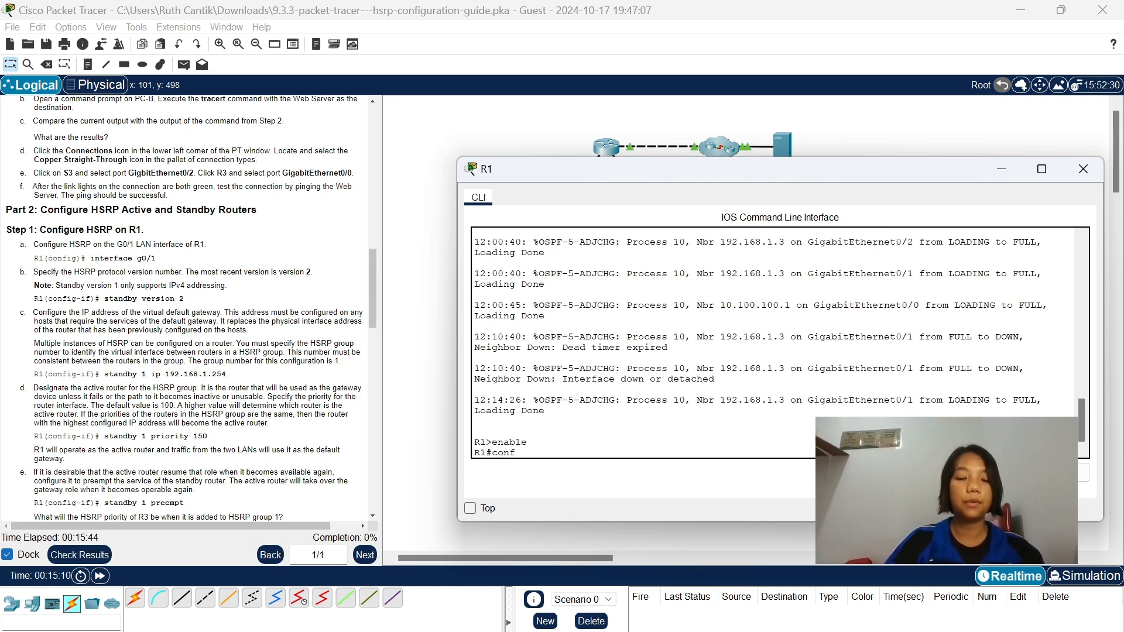
text( t)
key(Return)
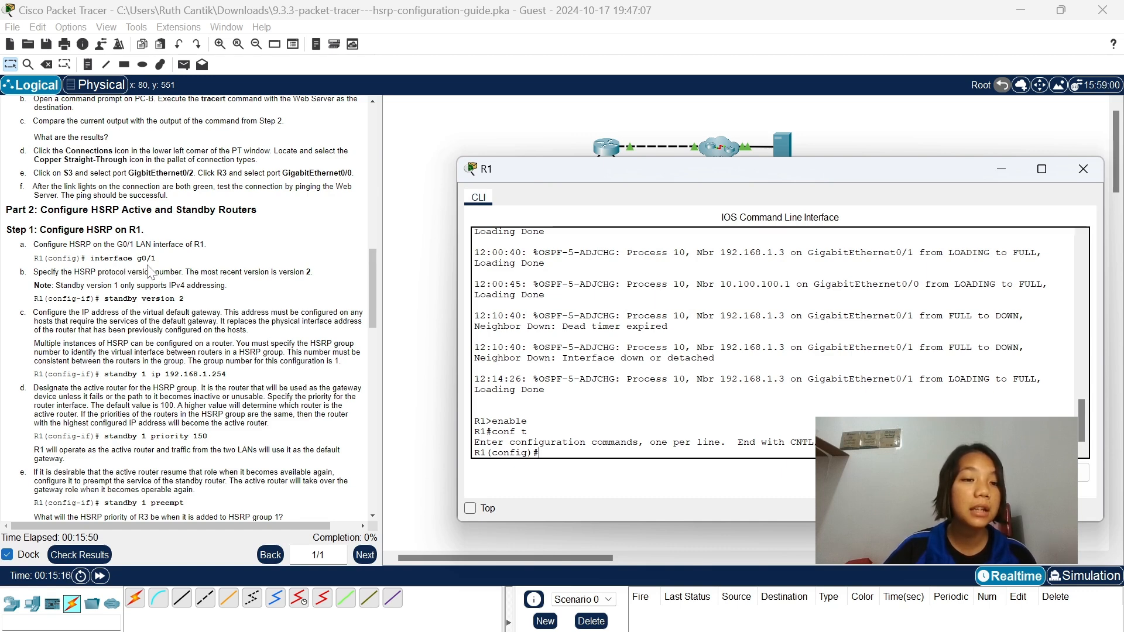
Enter interface g0/1 on R1 and set the HSRP protocol version with standby version 2.
text(i)
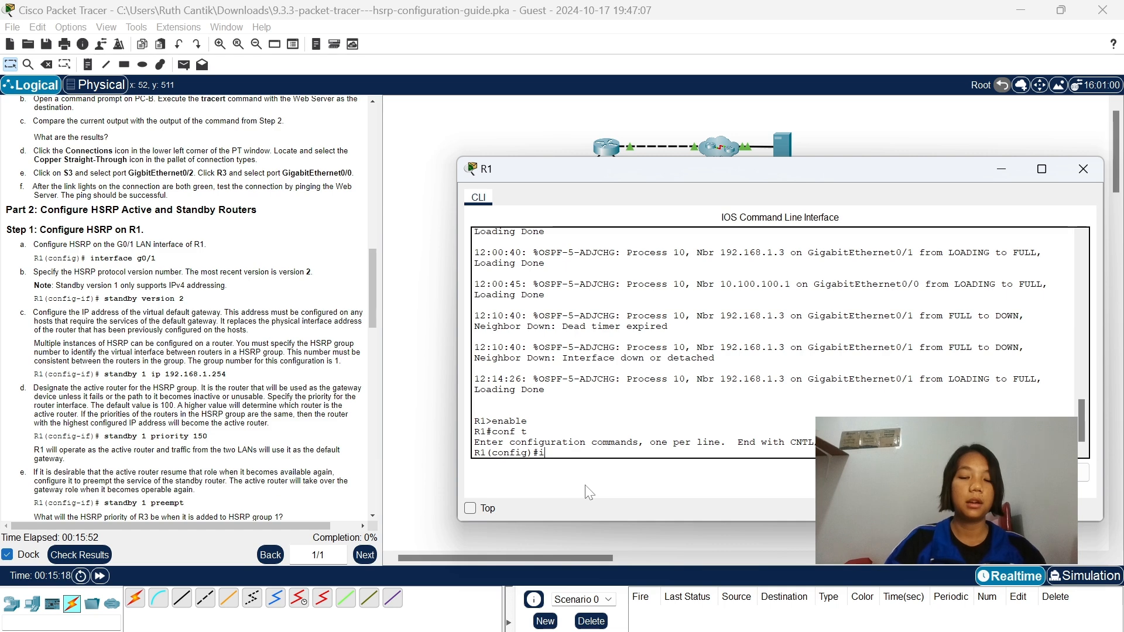
text(nt g0)
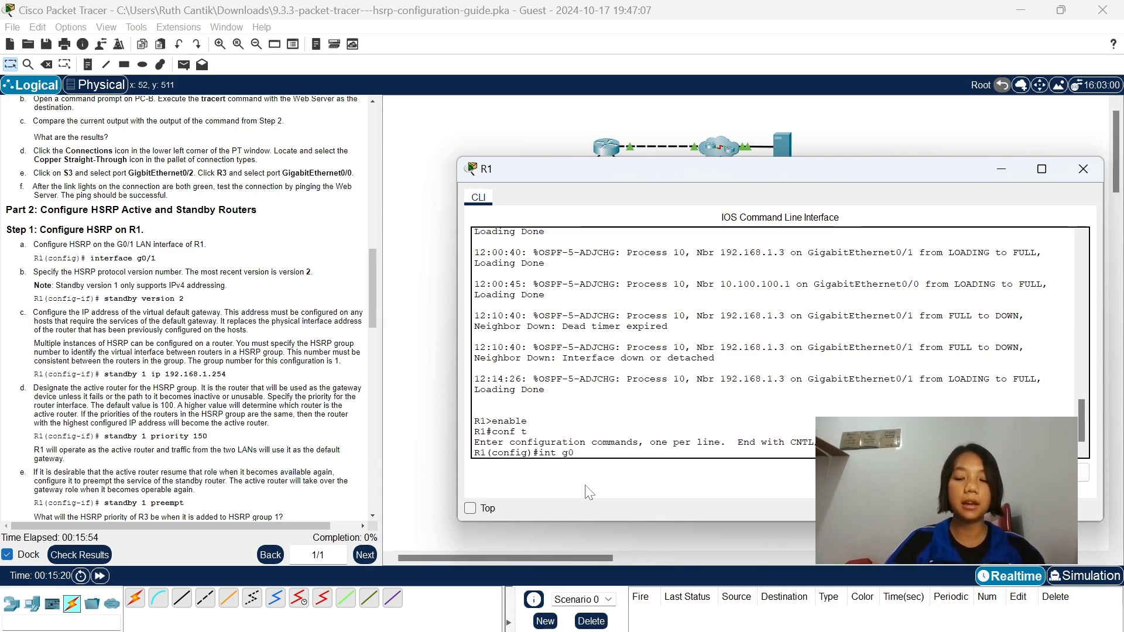
text(/1)
key(Return)
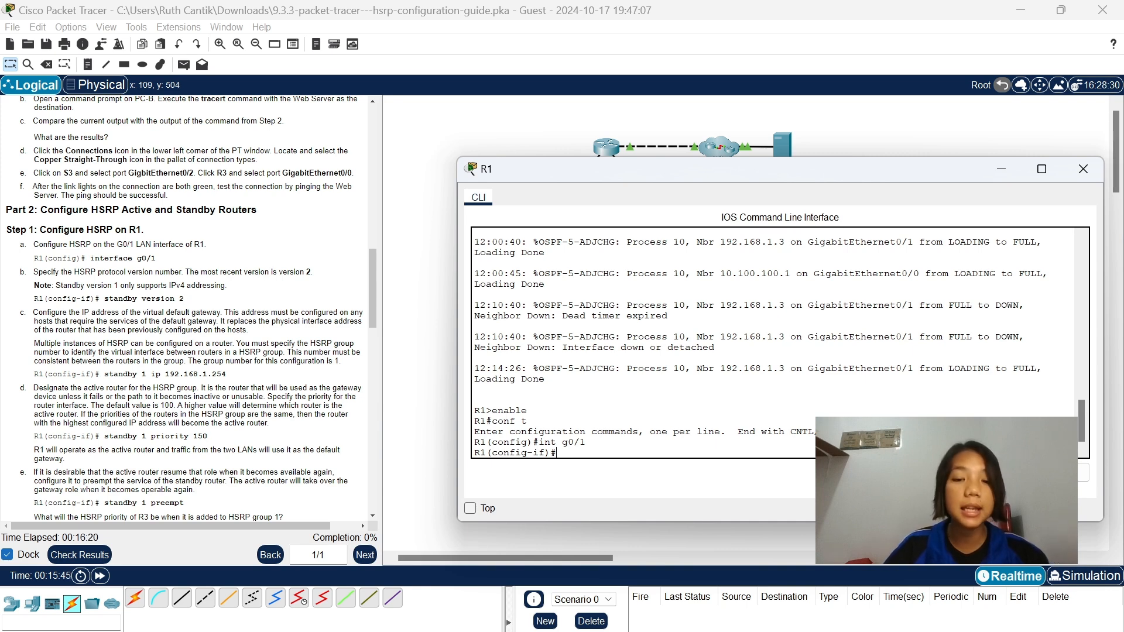
text(sta)
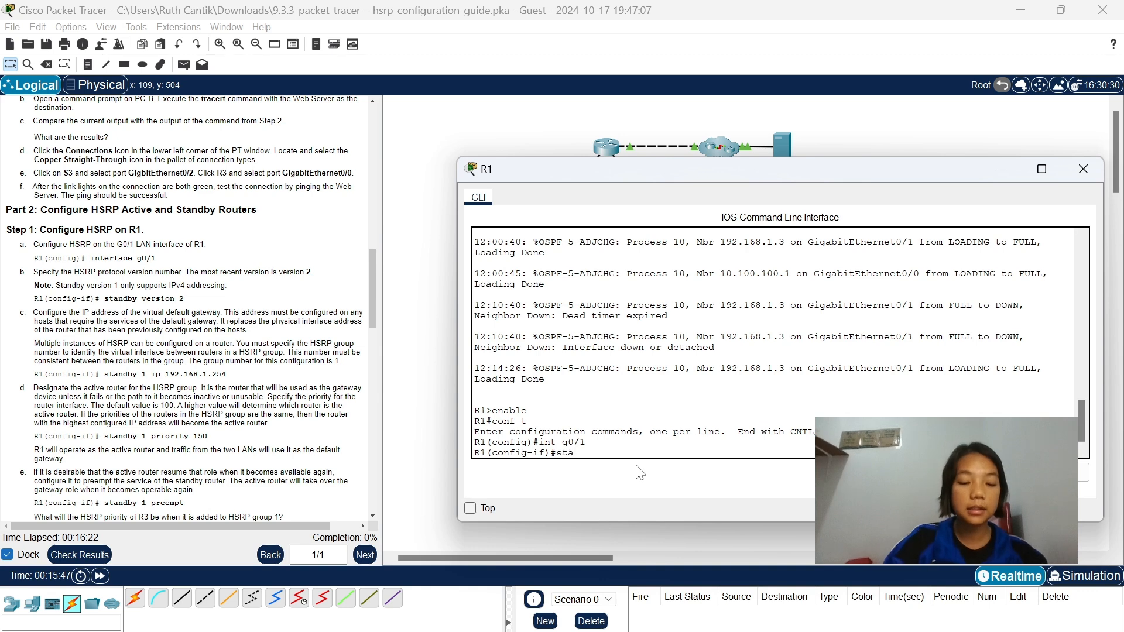
text(ndby)
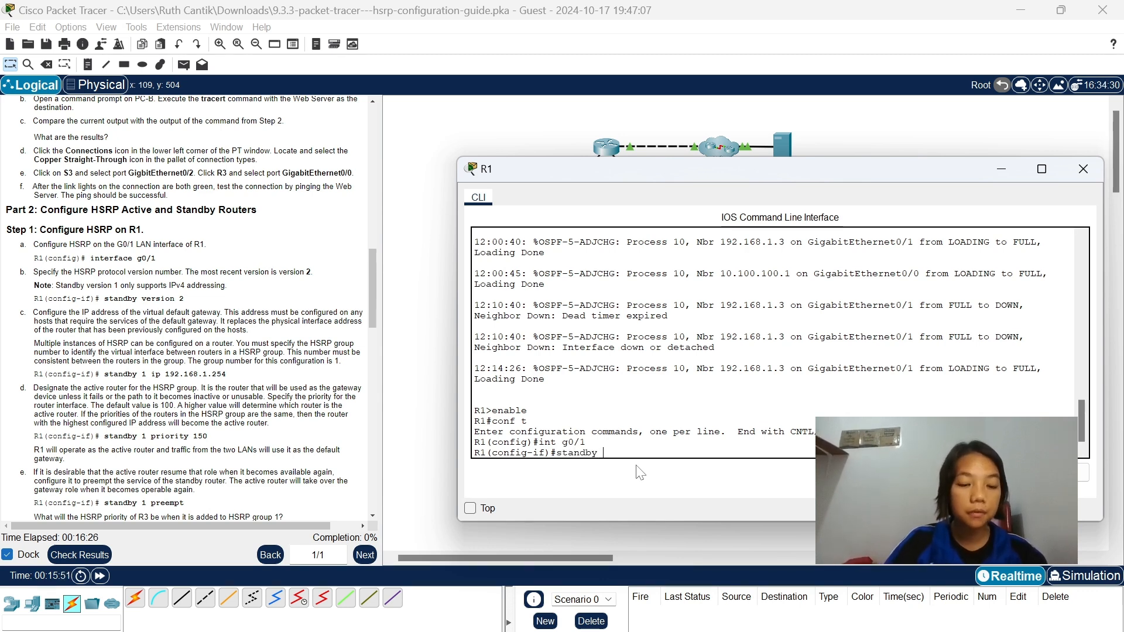
text( version 2)
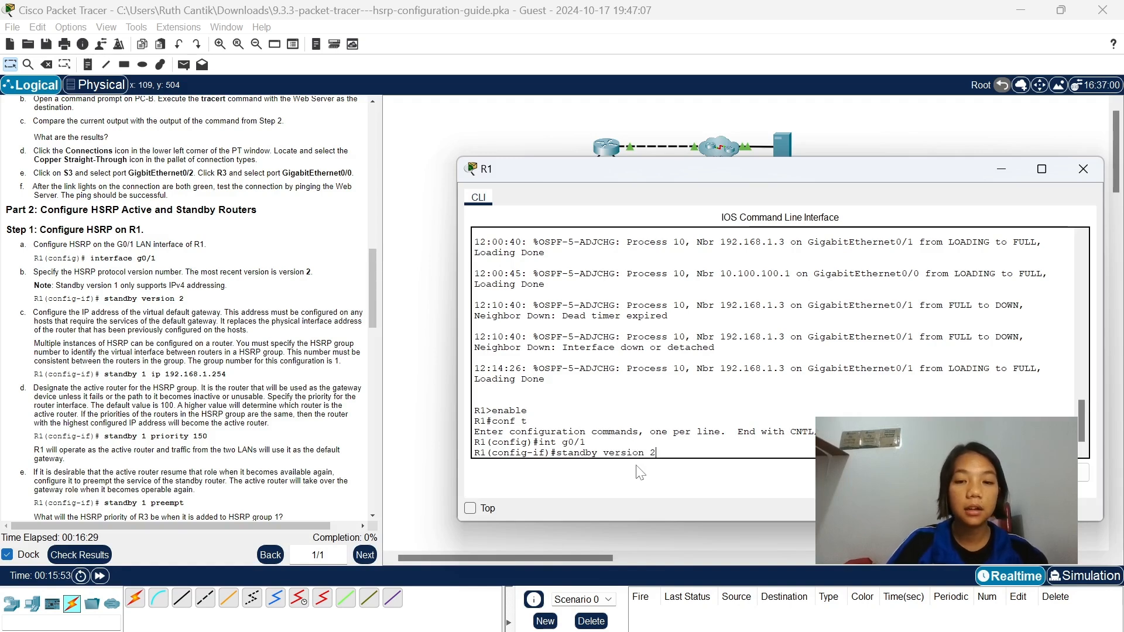
key(Return)
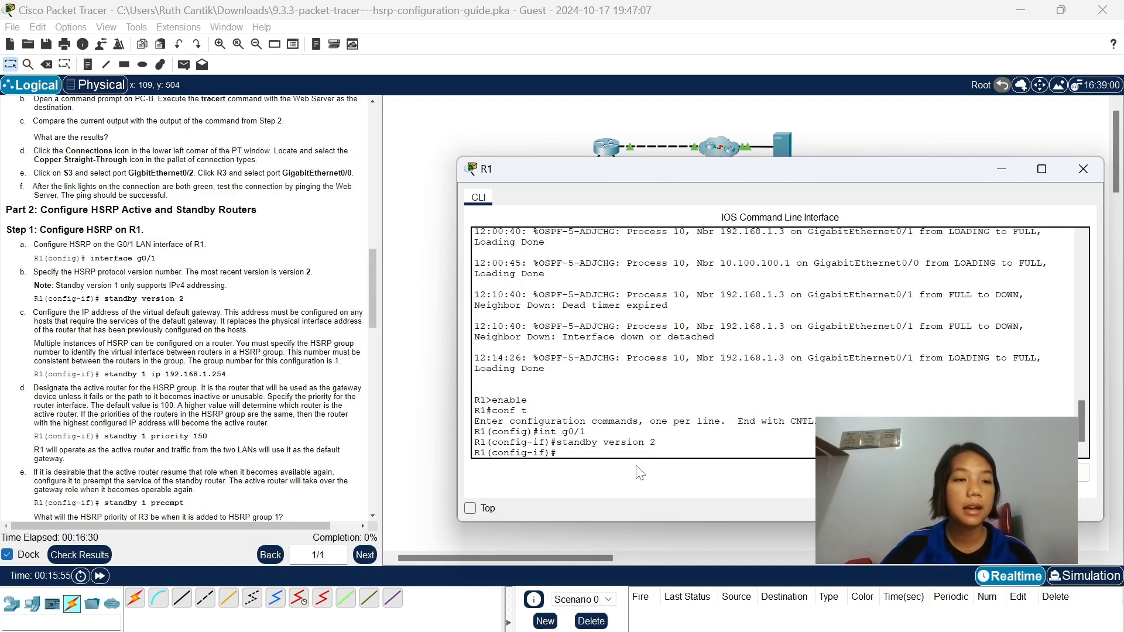
Set the virtual default gateway for HSRP group 1 on R1's g0/1 with standby 1 ip 192.168.1.254.
scroll(106, 314, down, 2)
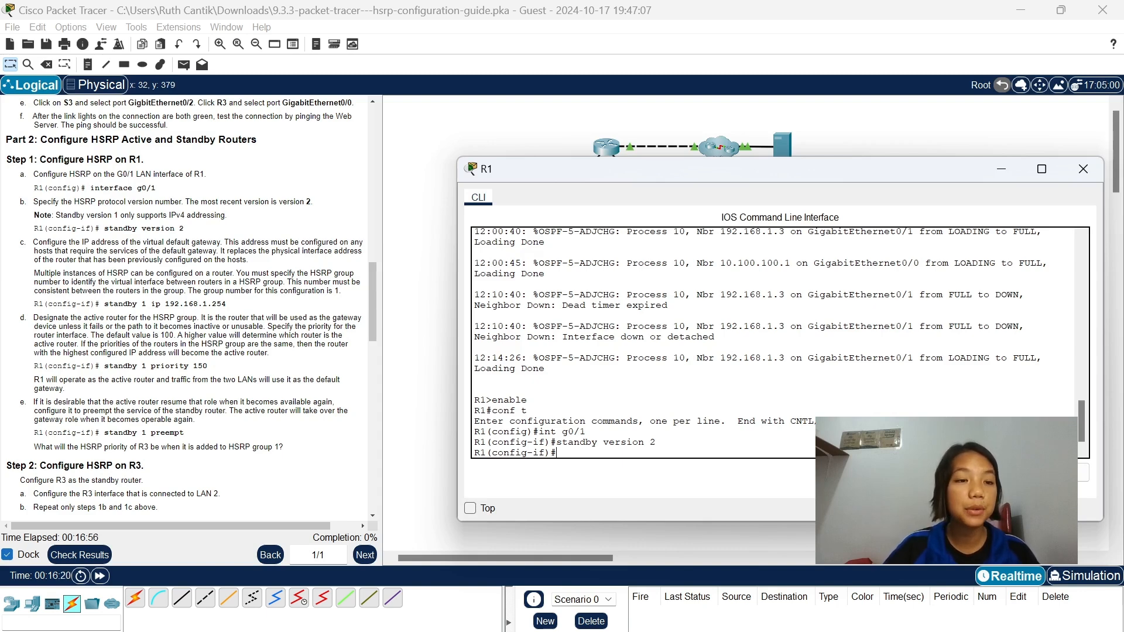
text(s)
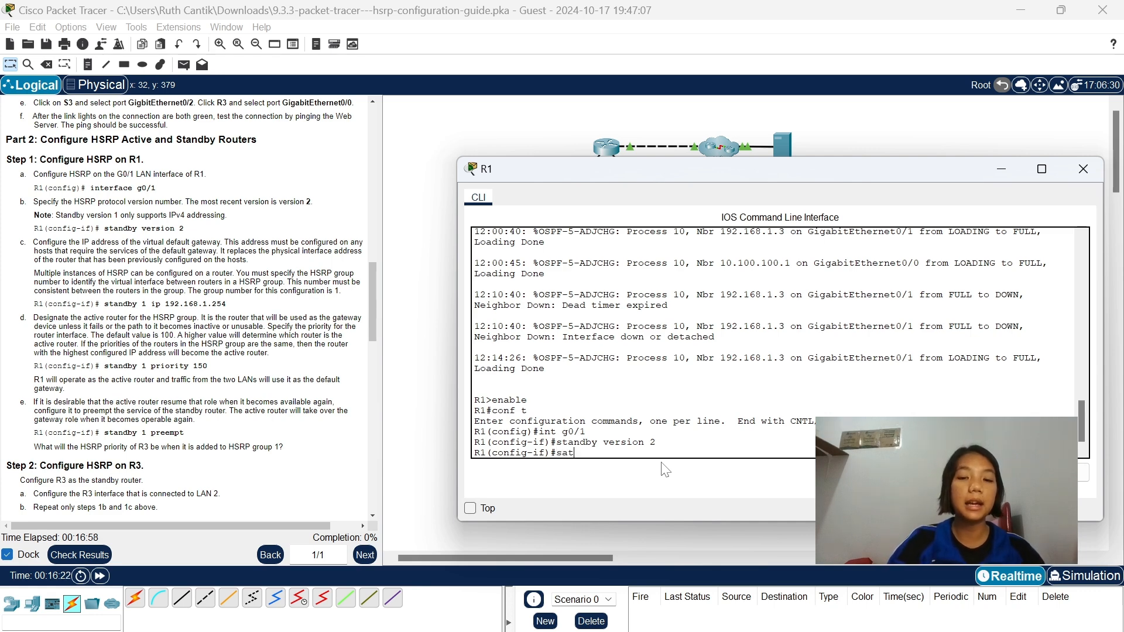
text(tandby)
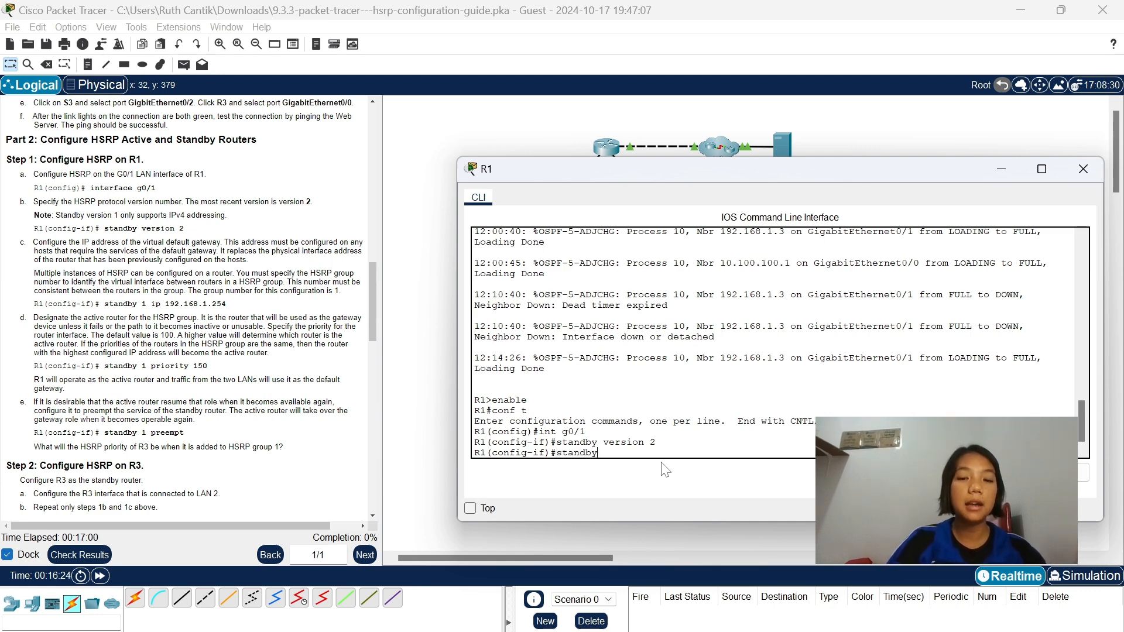
text( 1 ip 1)
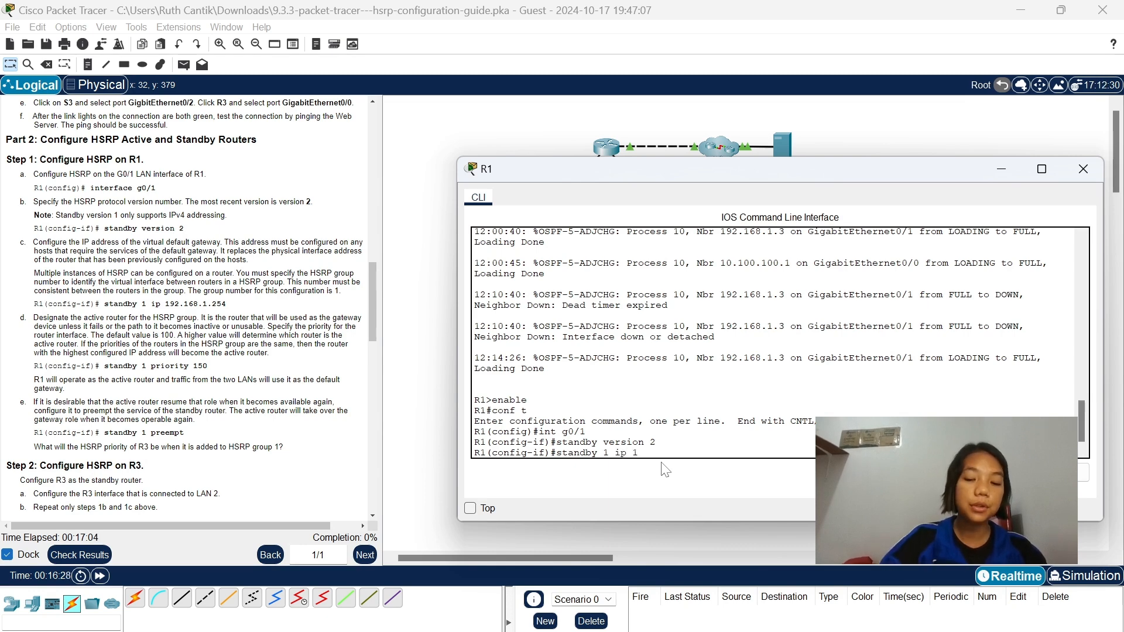
text(92.1)
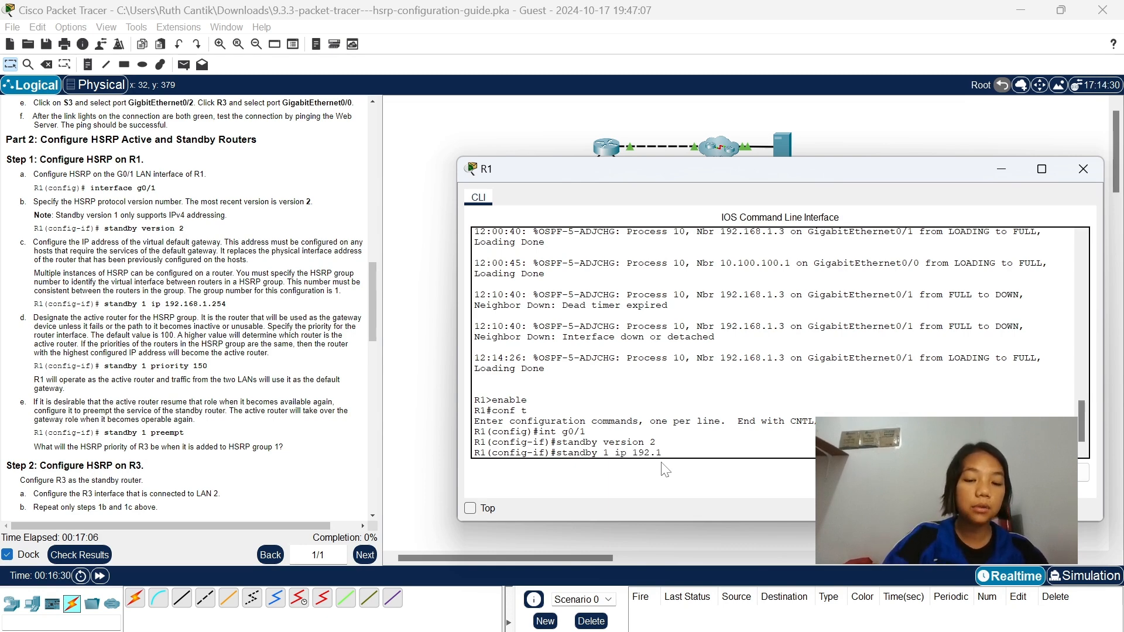
text(68.1)
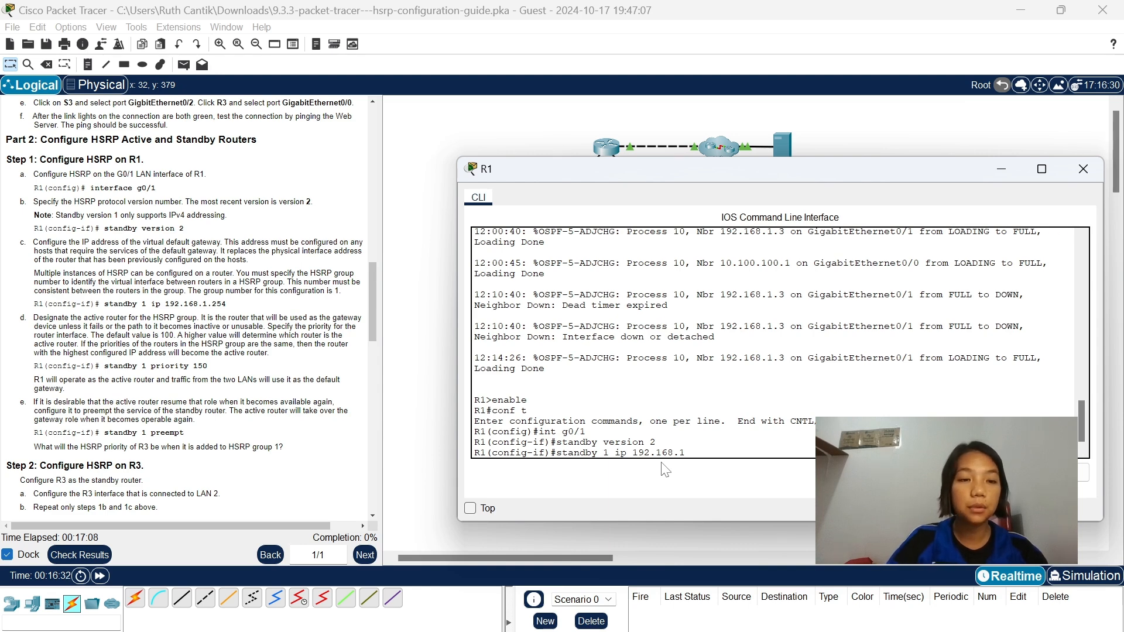
text(.254)
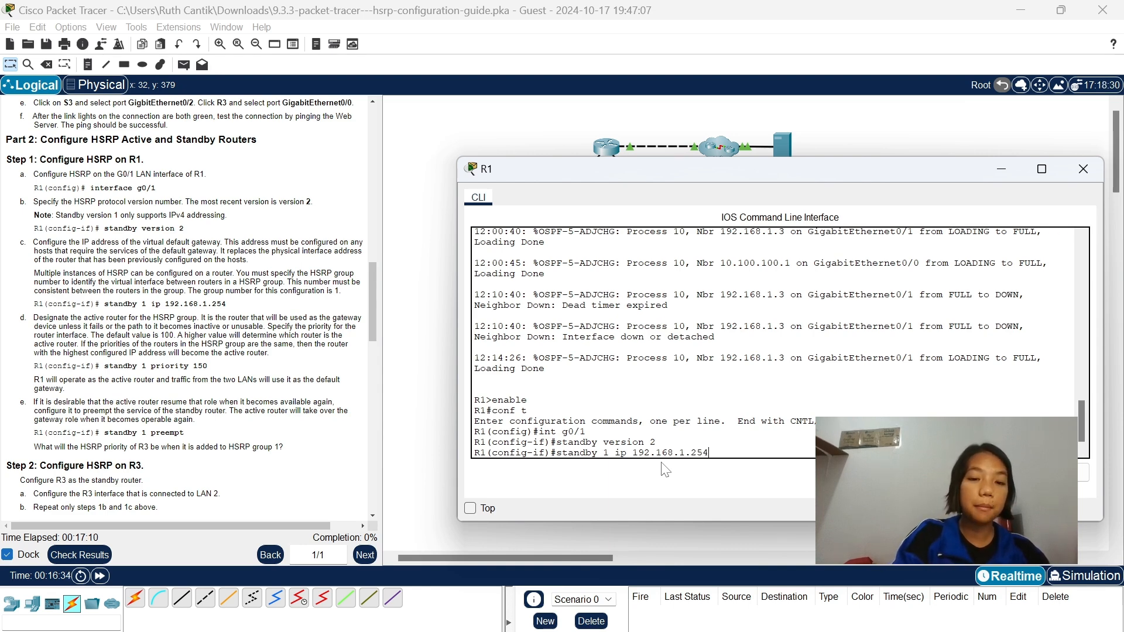
key(Return)
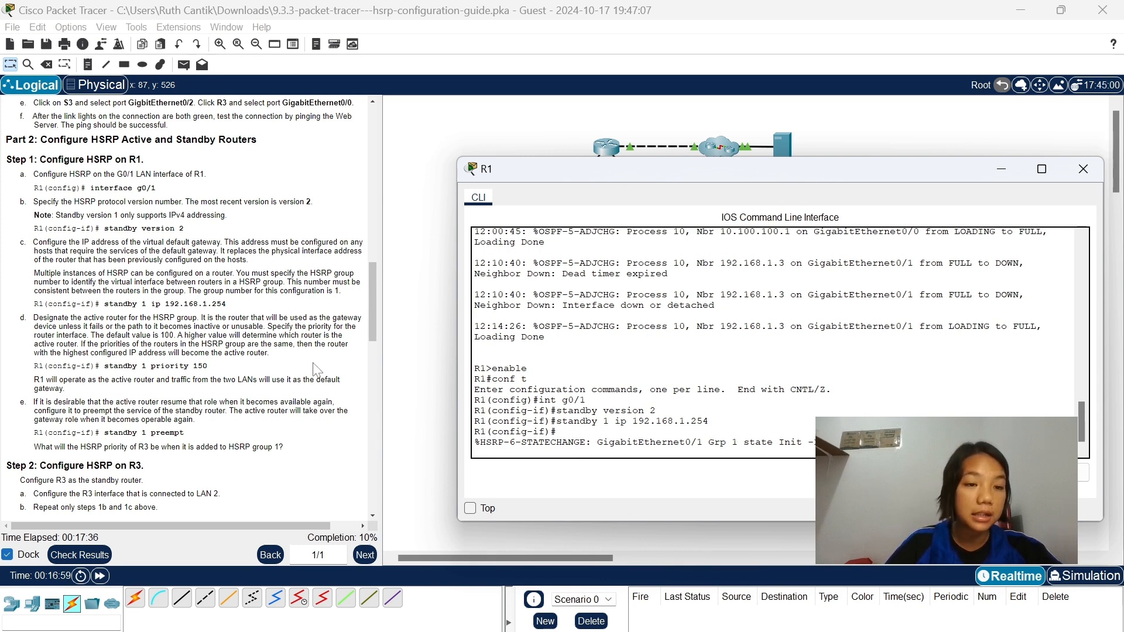
key(Return)
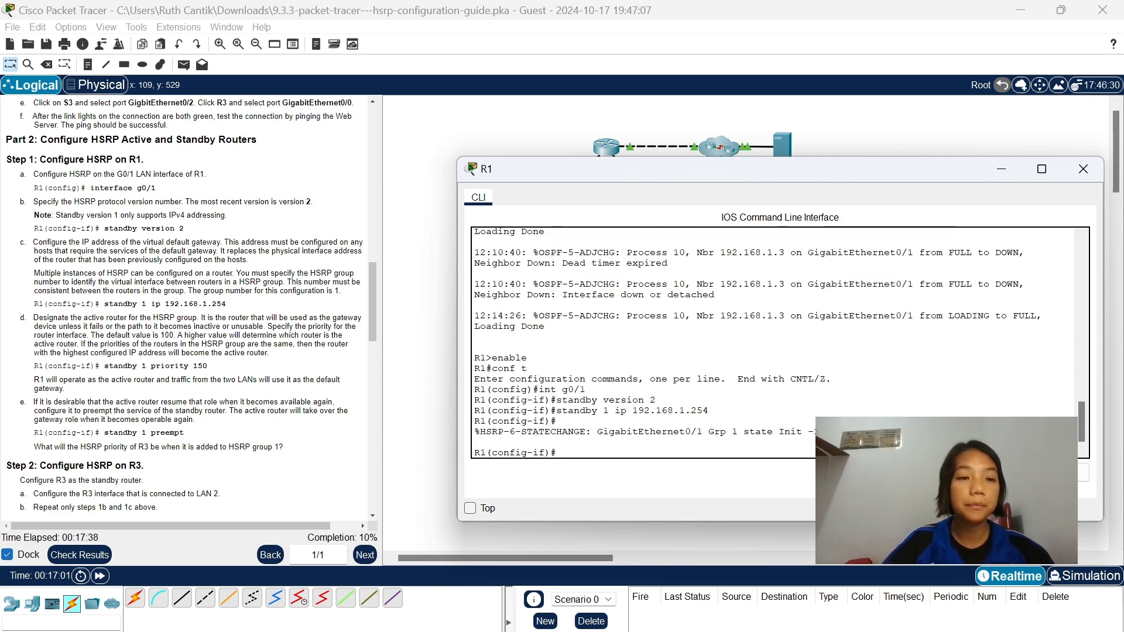
text(stan)
text(d)
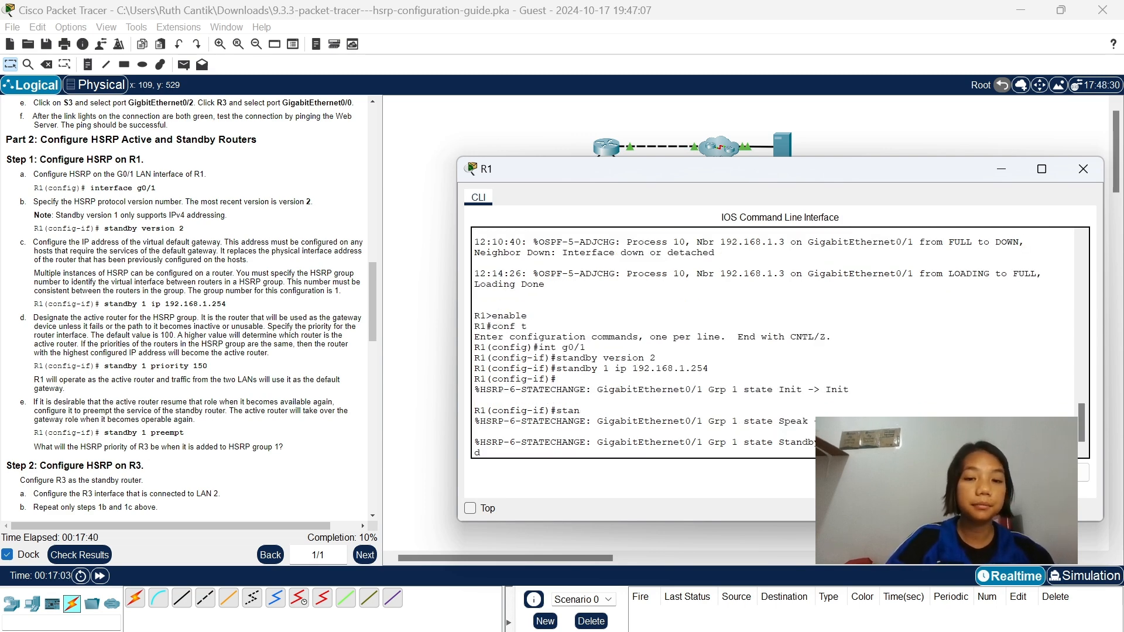
key(Return)
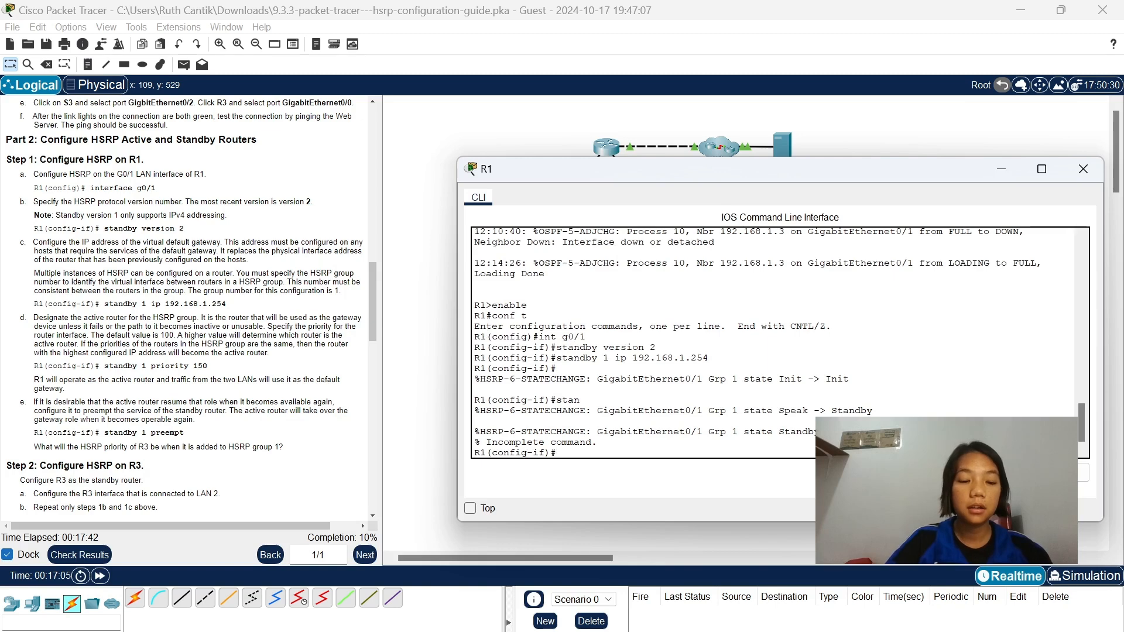
Designate R1 as the active router for HSRP group 1 with standby 1 priority 150.
text(stan)
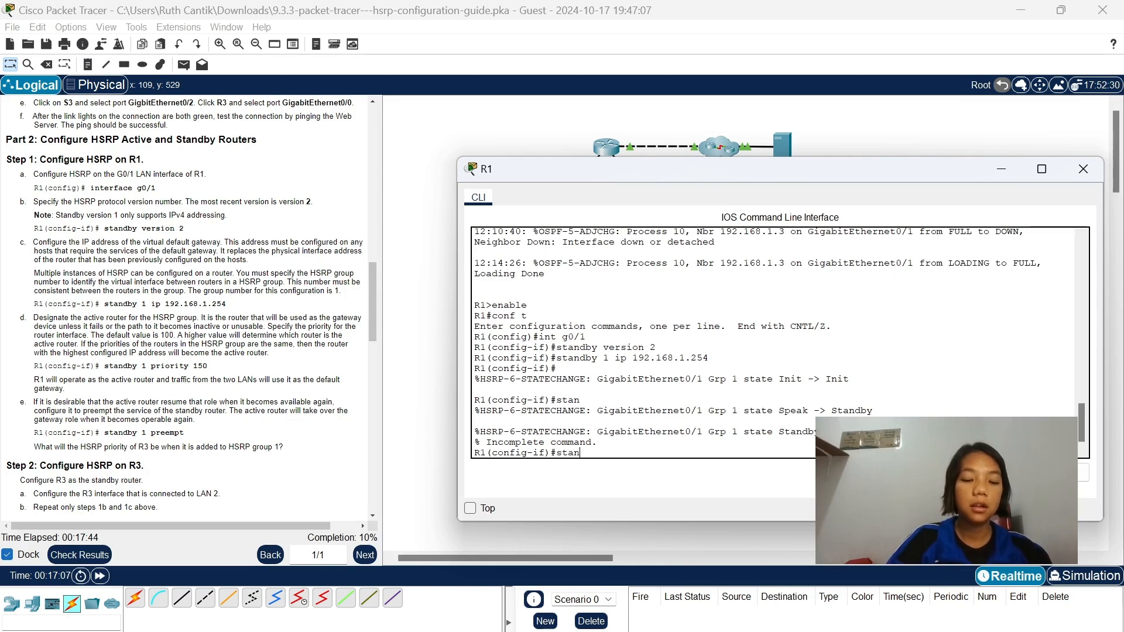
text(dby 1)
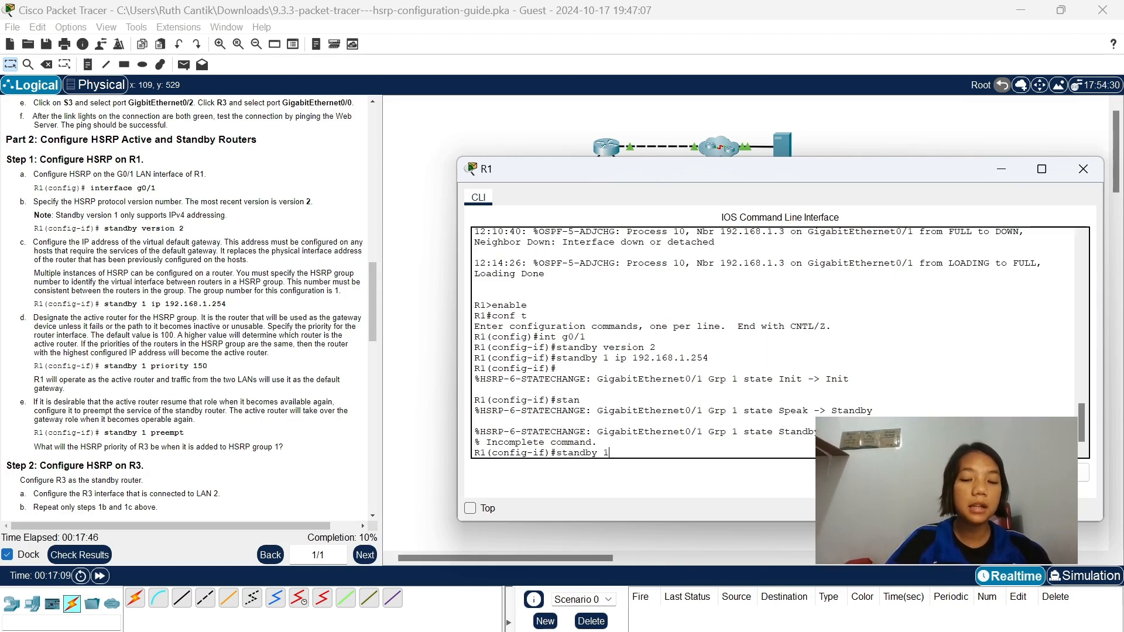
text( prio)
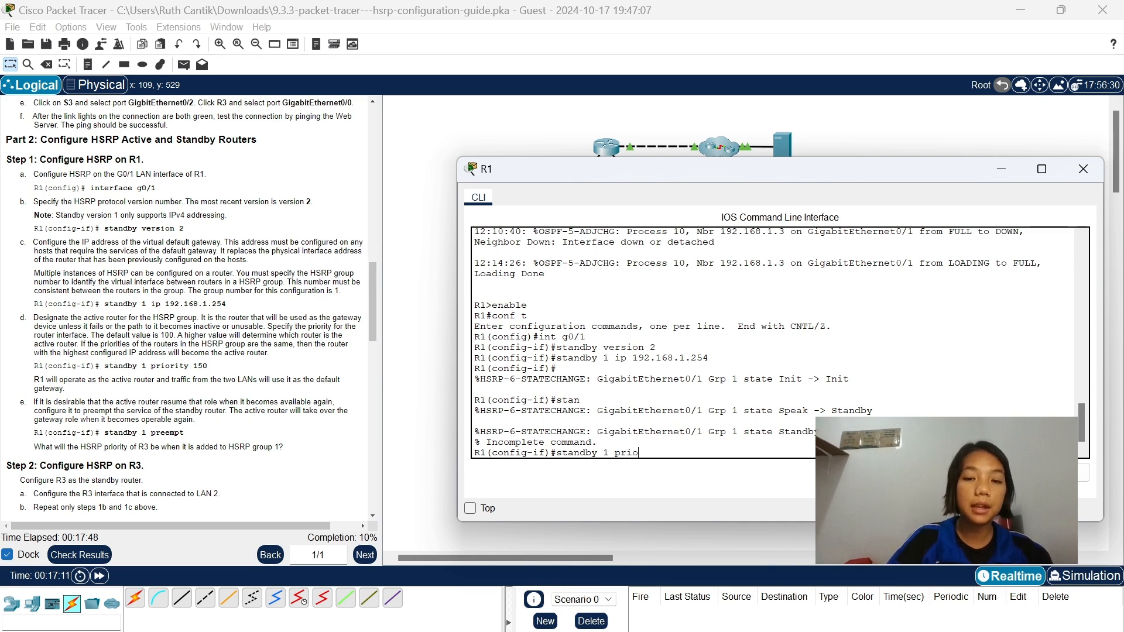
text(rit)
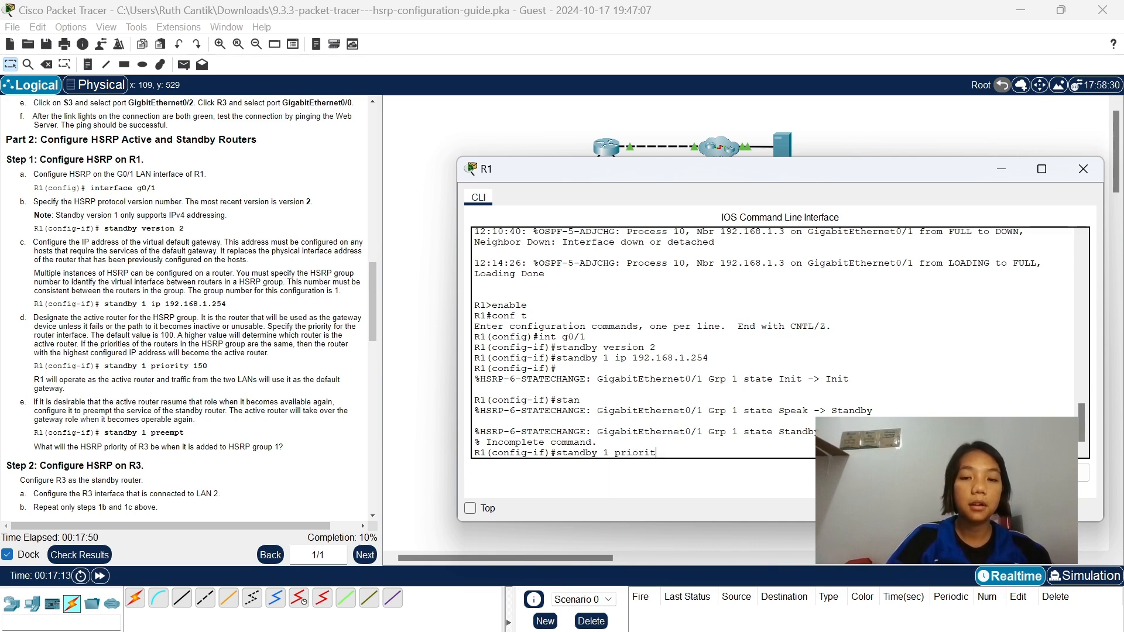
key(BackSpace)
key(BackSpace)
text(ity )
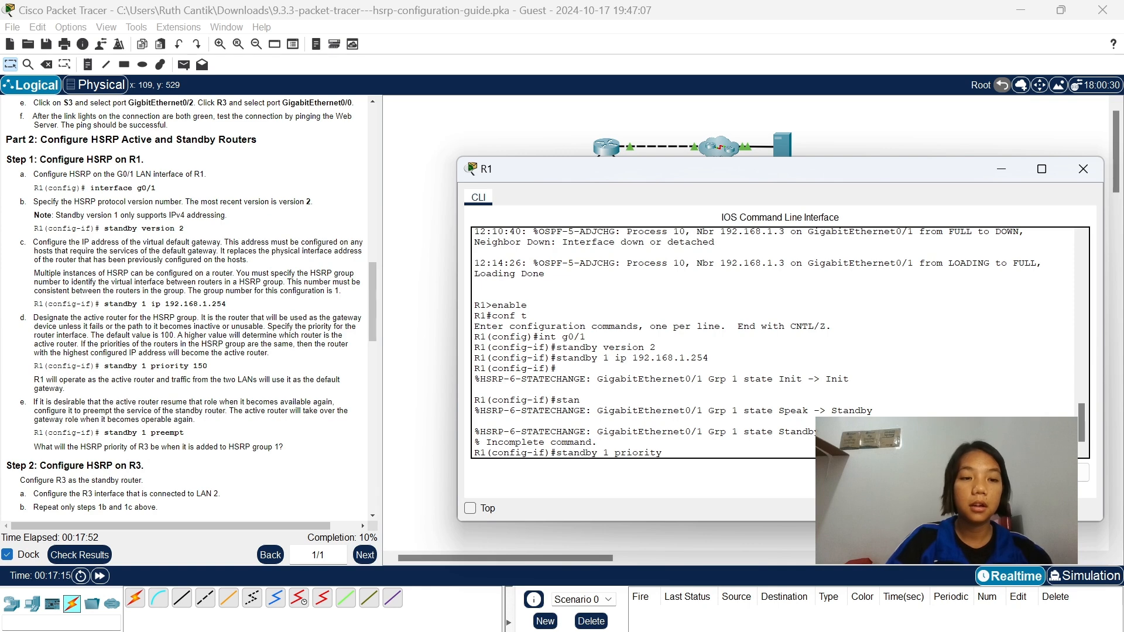
text(150)
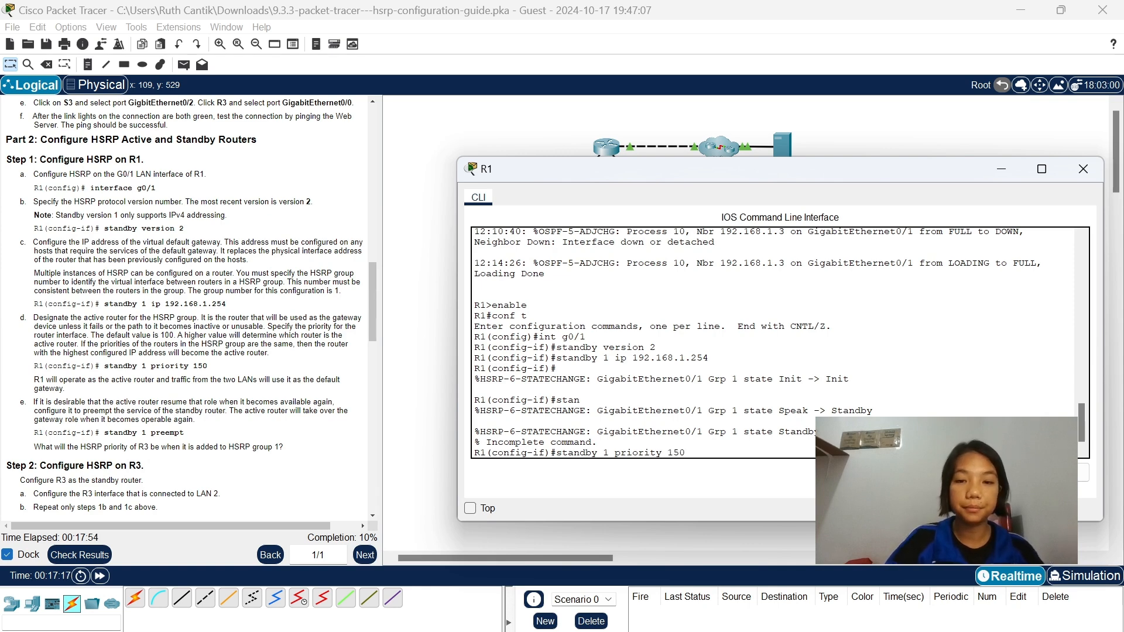
key(Return)
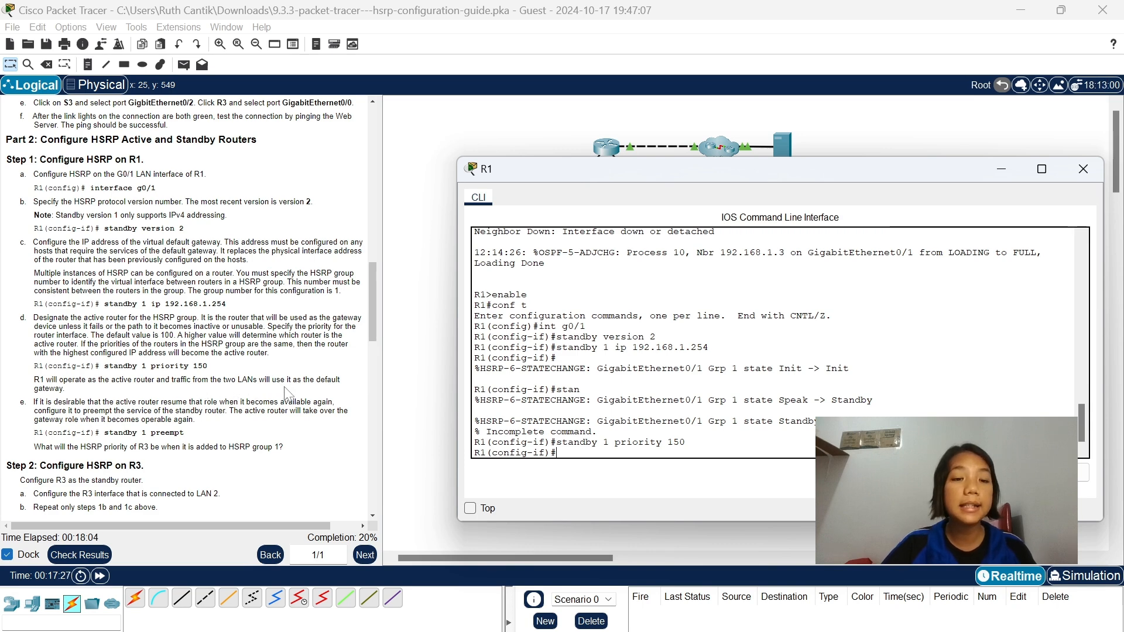
scroll(321, 392, down, 4)
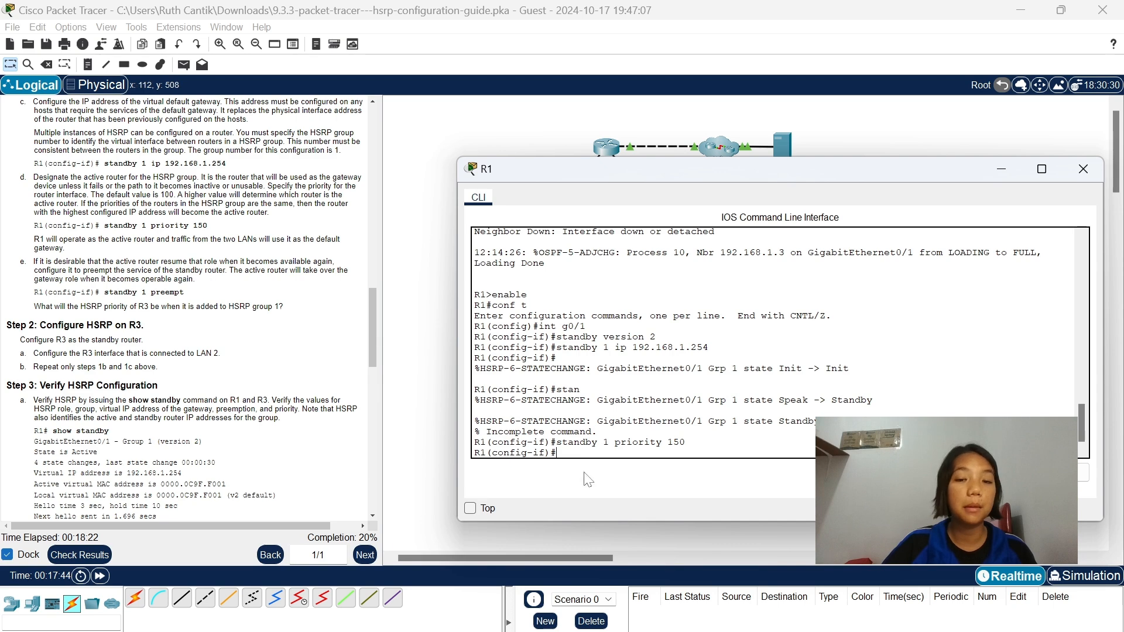
Let R1 reclaim the active role for HSRP group 1 on g0/1 with standby 1 preempt.
text(standby )
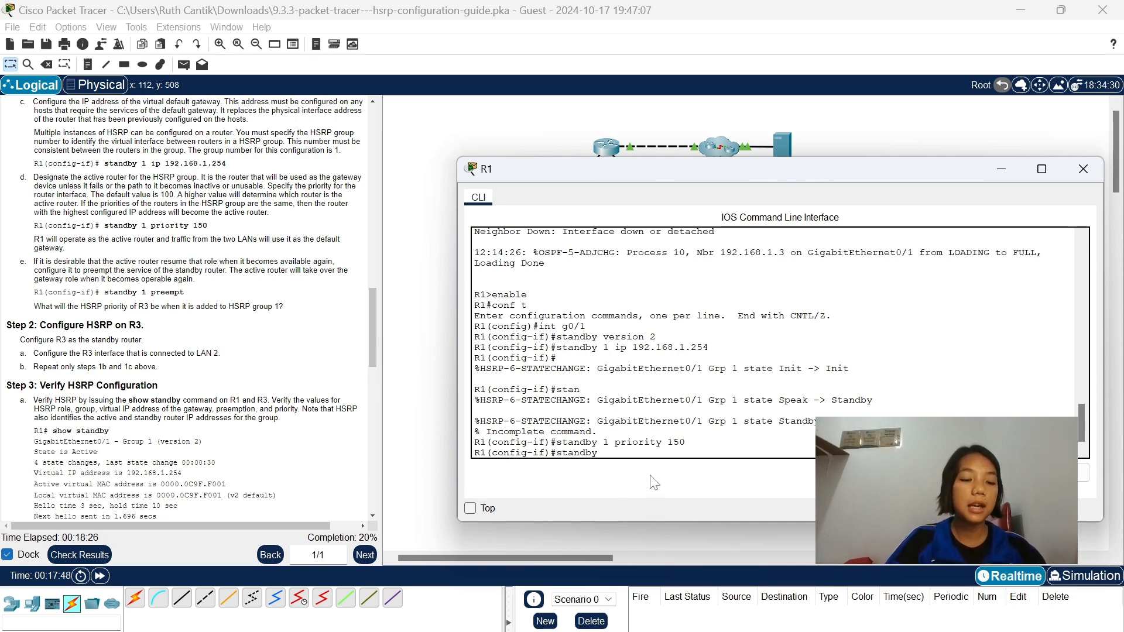
text(1 preemp)
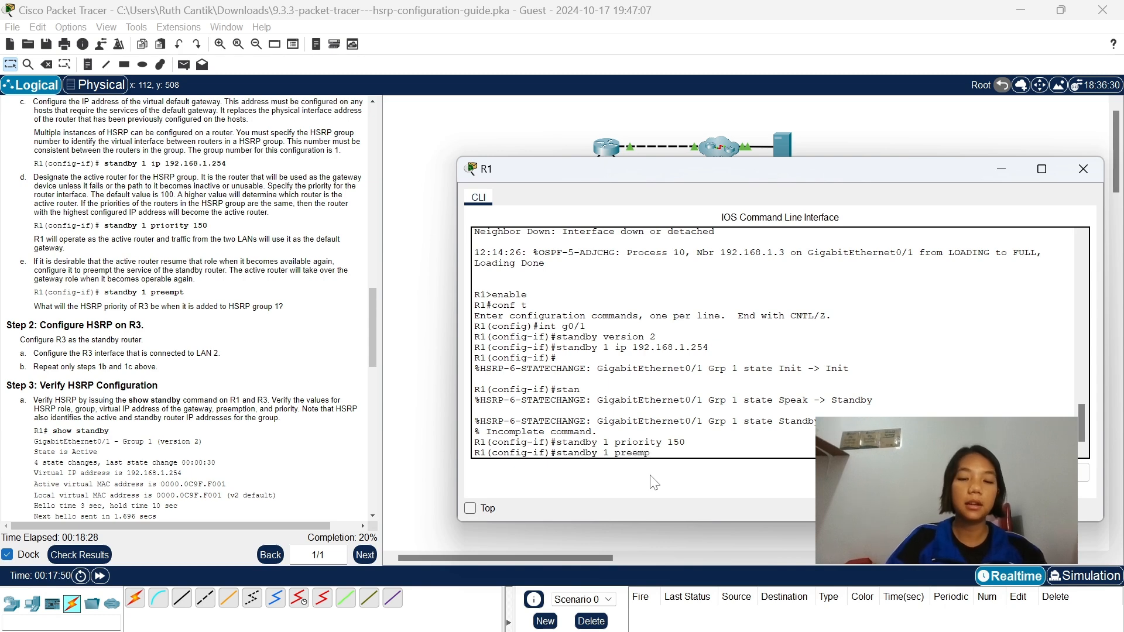
text(t)
key(Return)
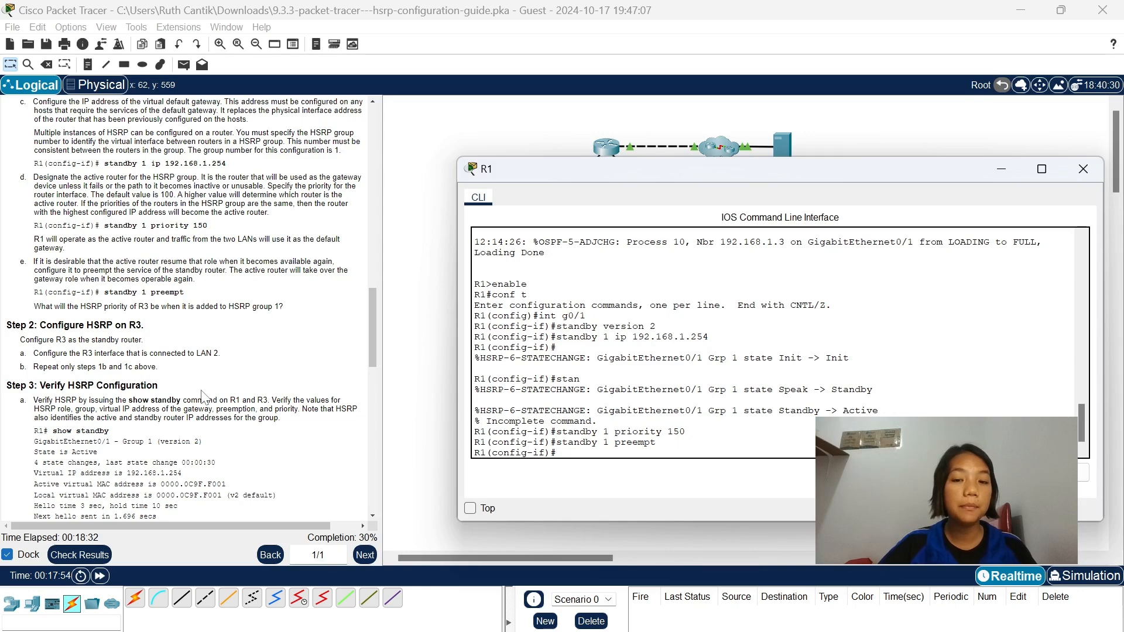
Minimize R1's window, open R3's command line, and enter global configuration mode with enable and conf t.
scroll(202, 393, down, 1)
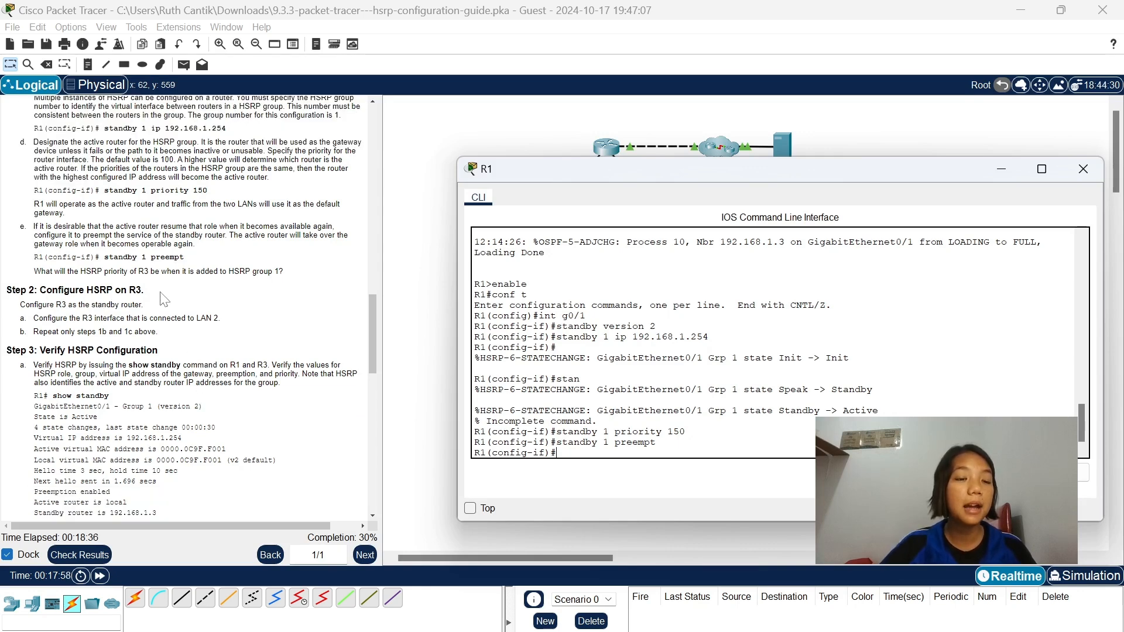
click(1001, 169)
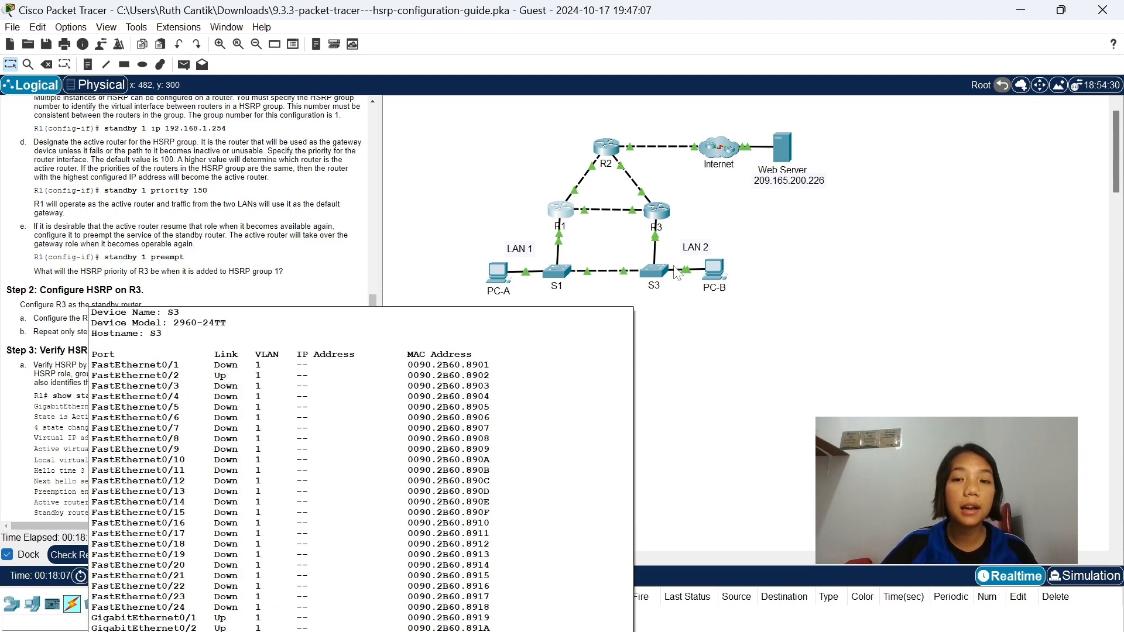
click(662, 224)
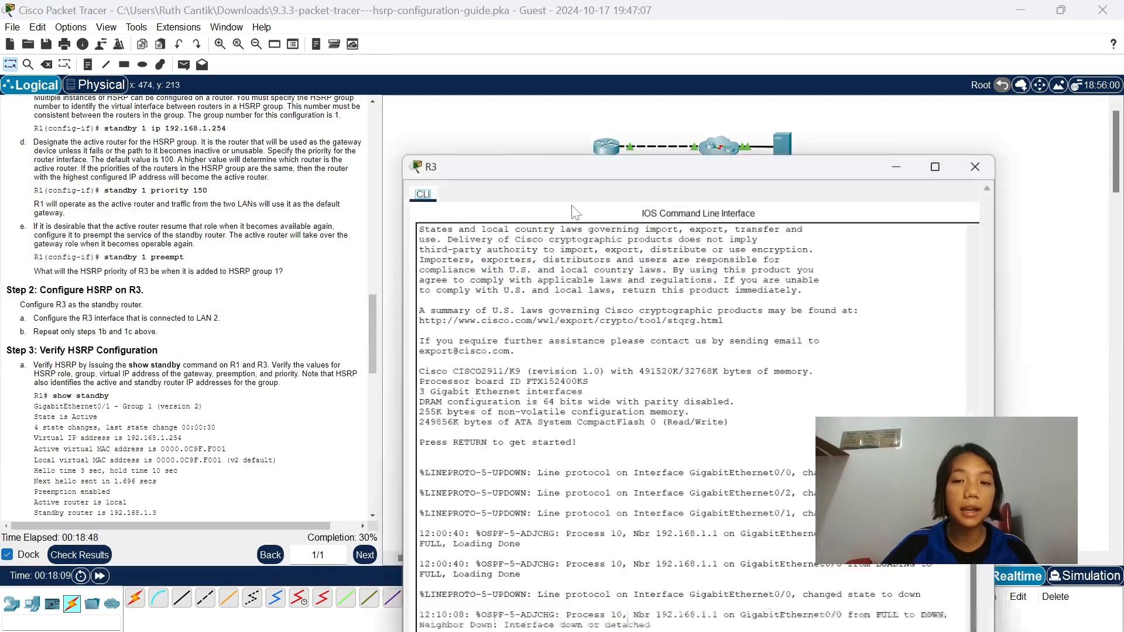
drag(392, 41, 365, 360)
drag(458, 381, 549, 223)
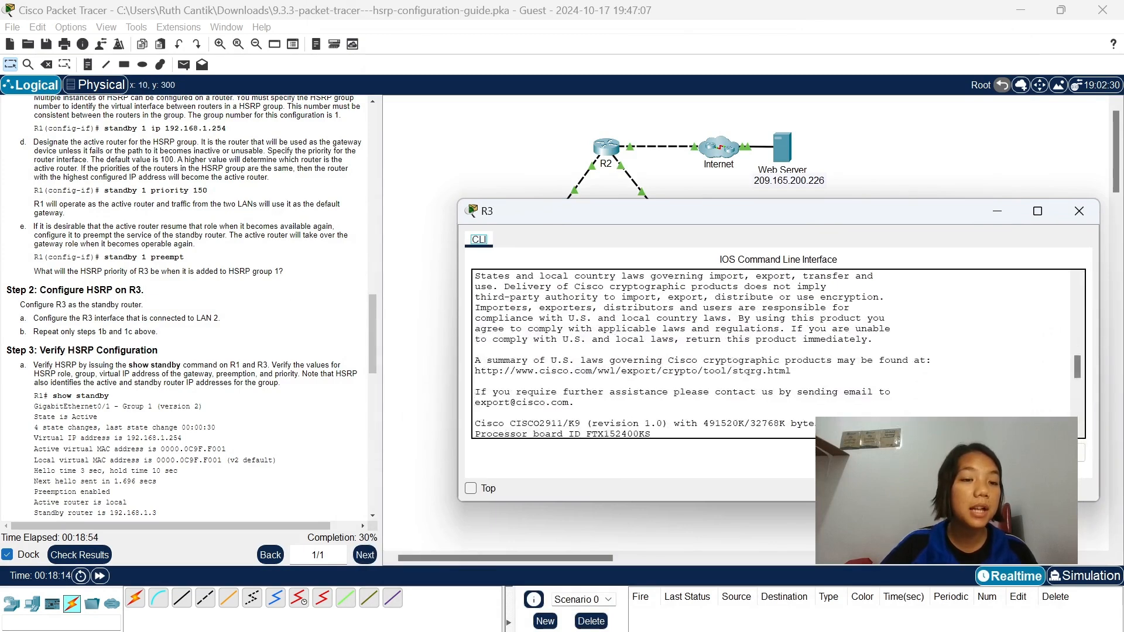
scroll(184, 304, up, 3)
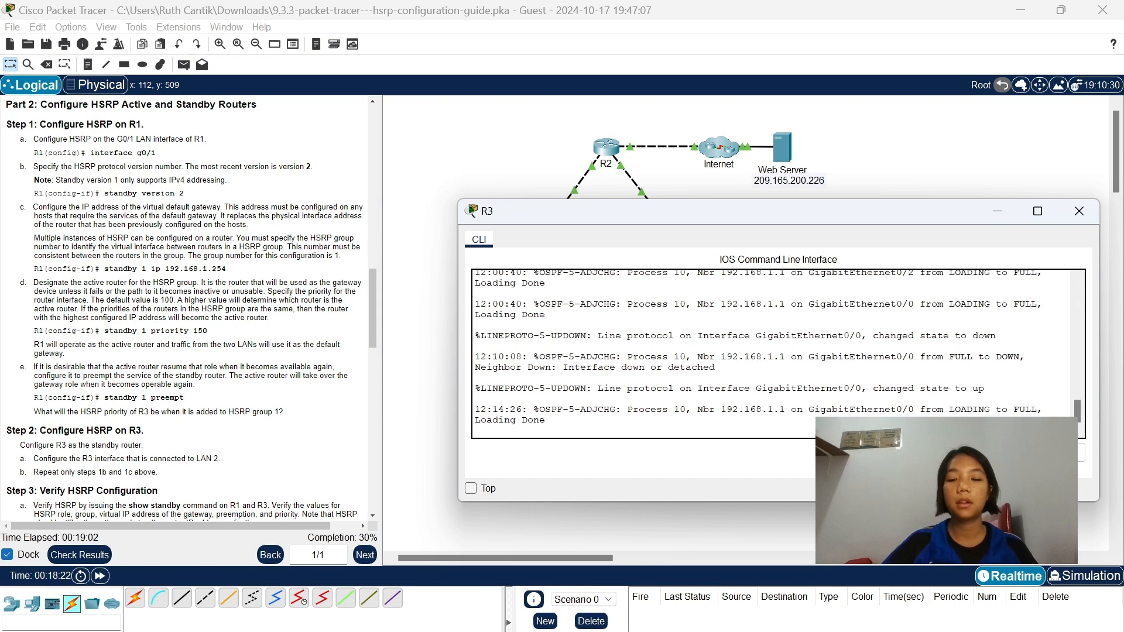
key(Return)
text(enable)
key(Return)
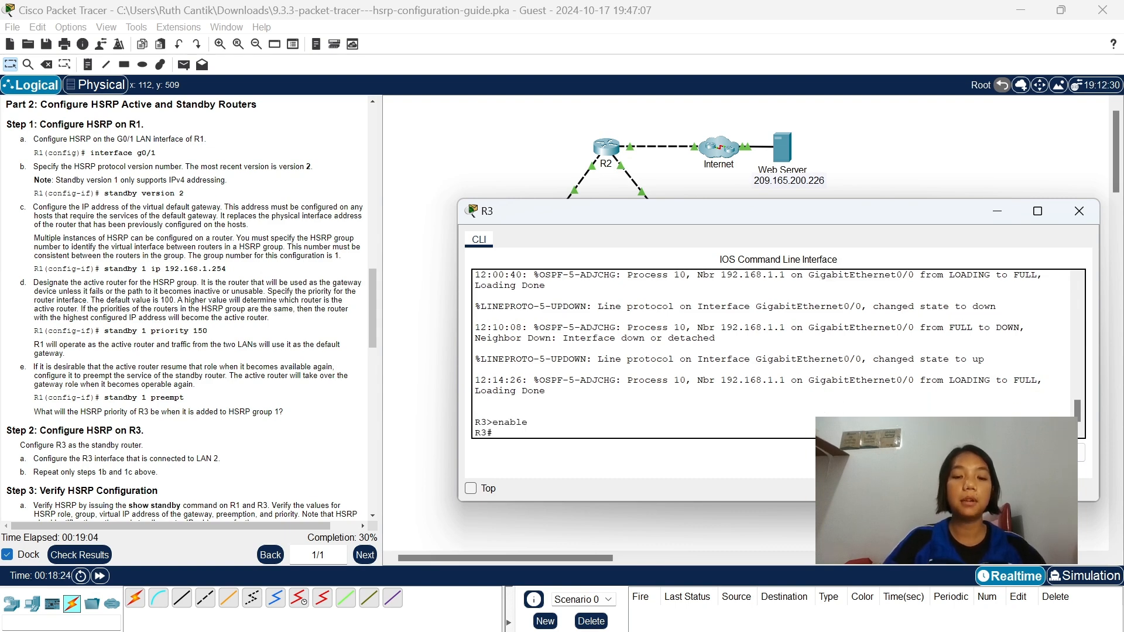
text(conf t)
key(Return)
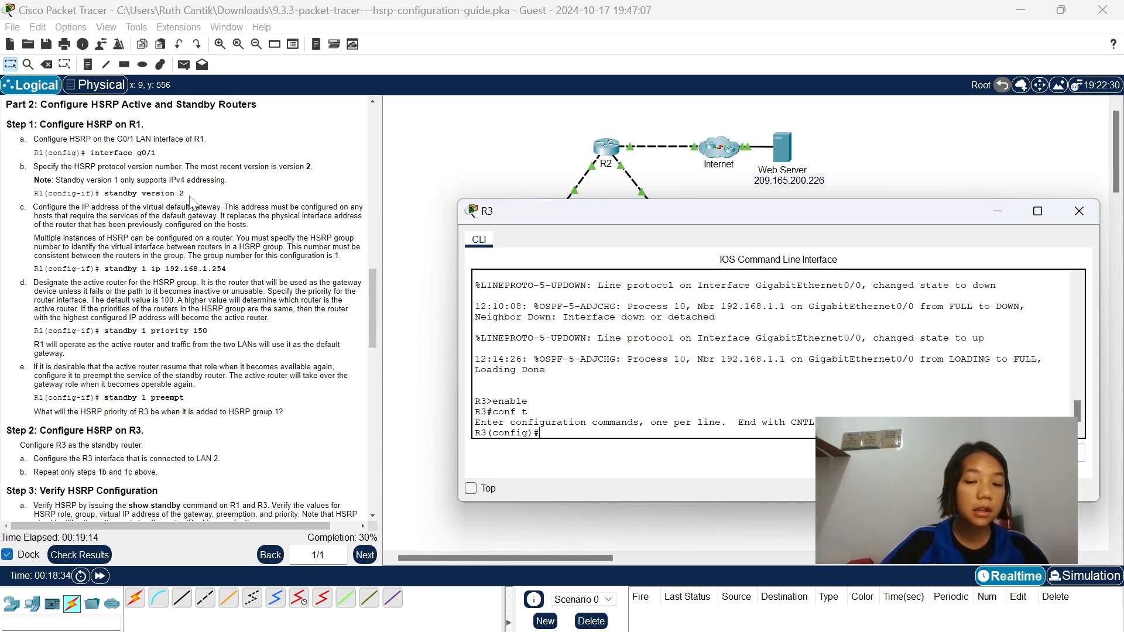
Try to set the HSRP protocol version on R3 with standby version 2 in global configuration mode.
text(st)
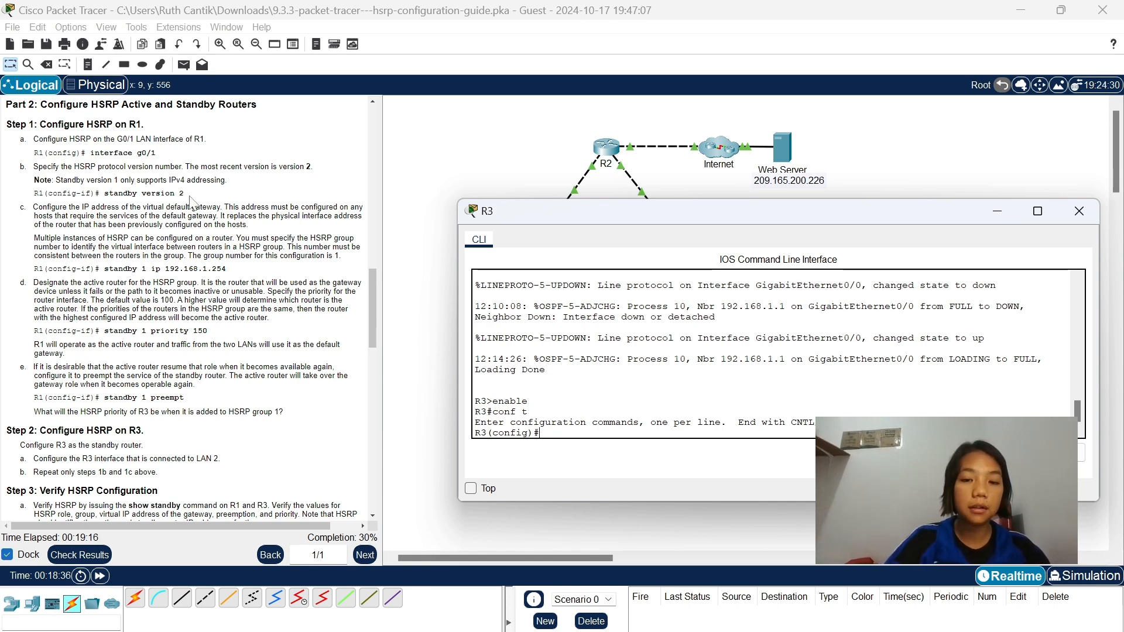
text(andby)
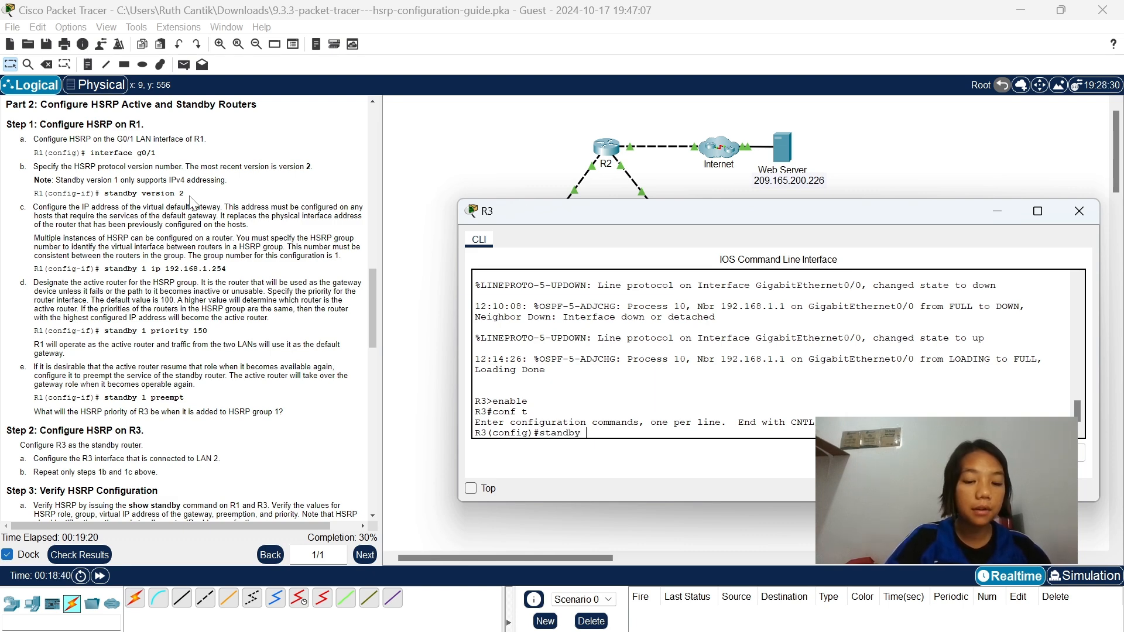
text( version)
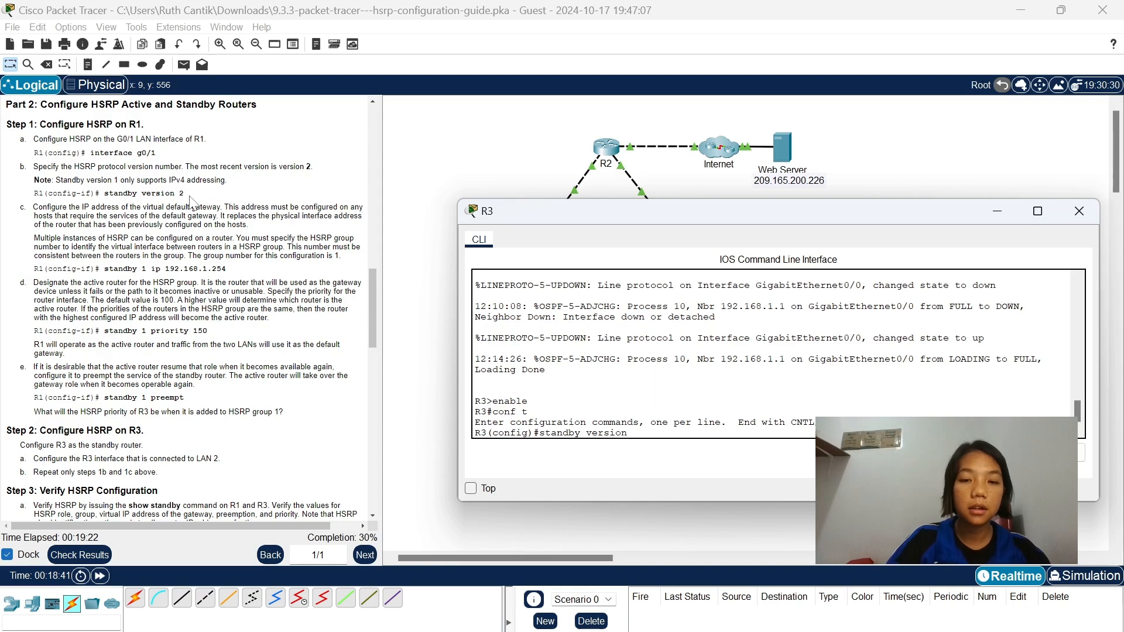
text( 2)
key(Return)
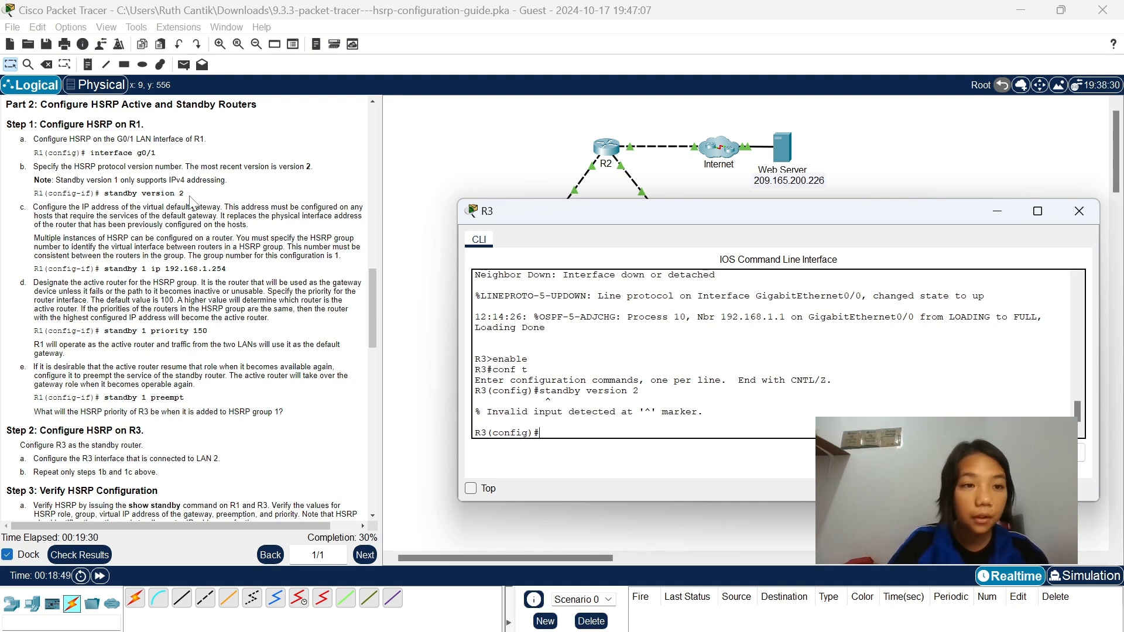
Enter interface g0/1 on R3 and set the HSRP protocol version with standby version 2.
text(int )
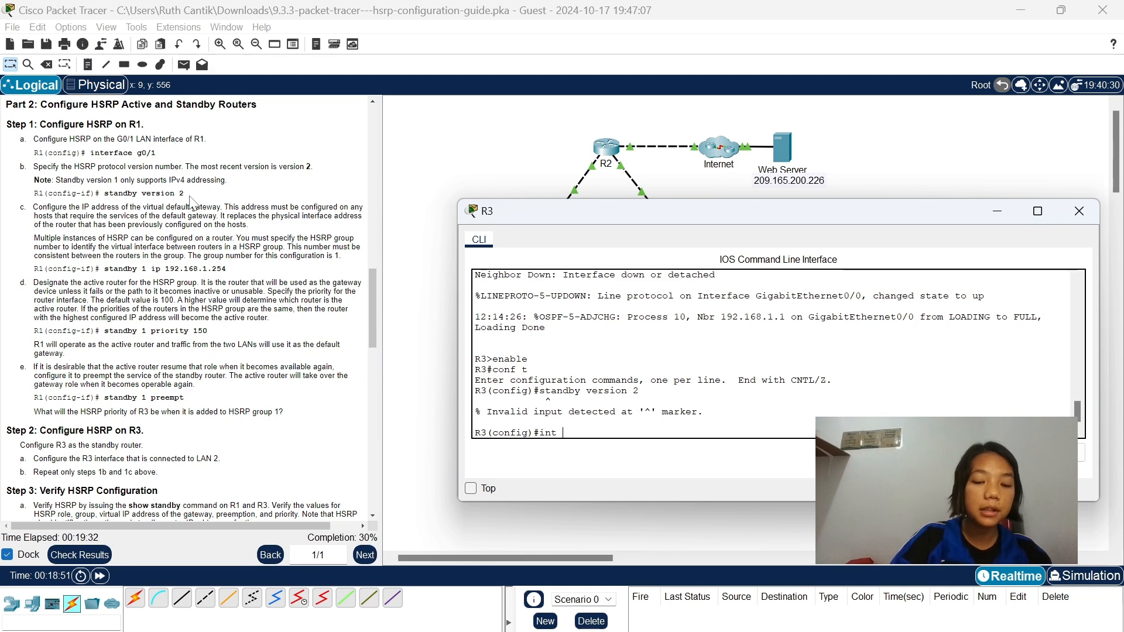
text(g0/1)
key(Return)
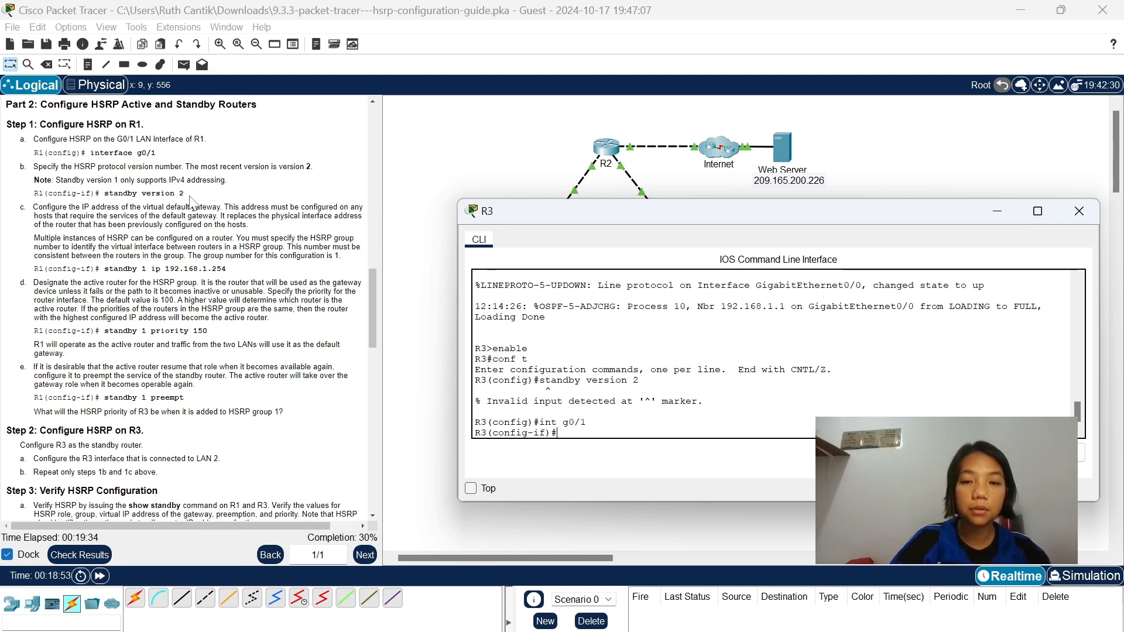
text(standby )
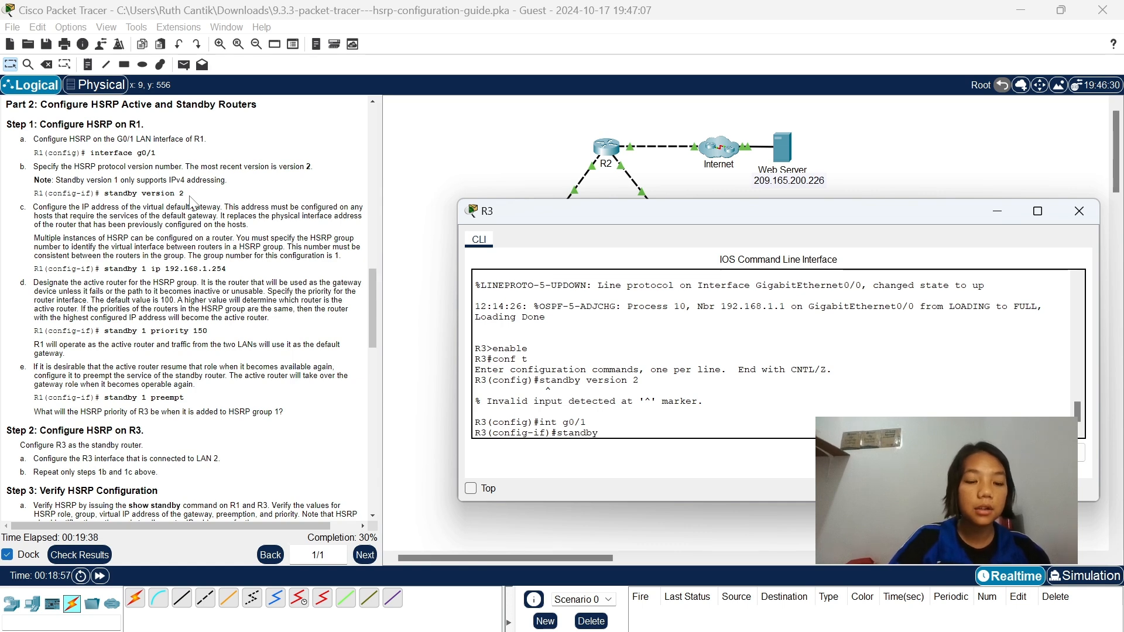
text(version 2)
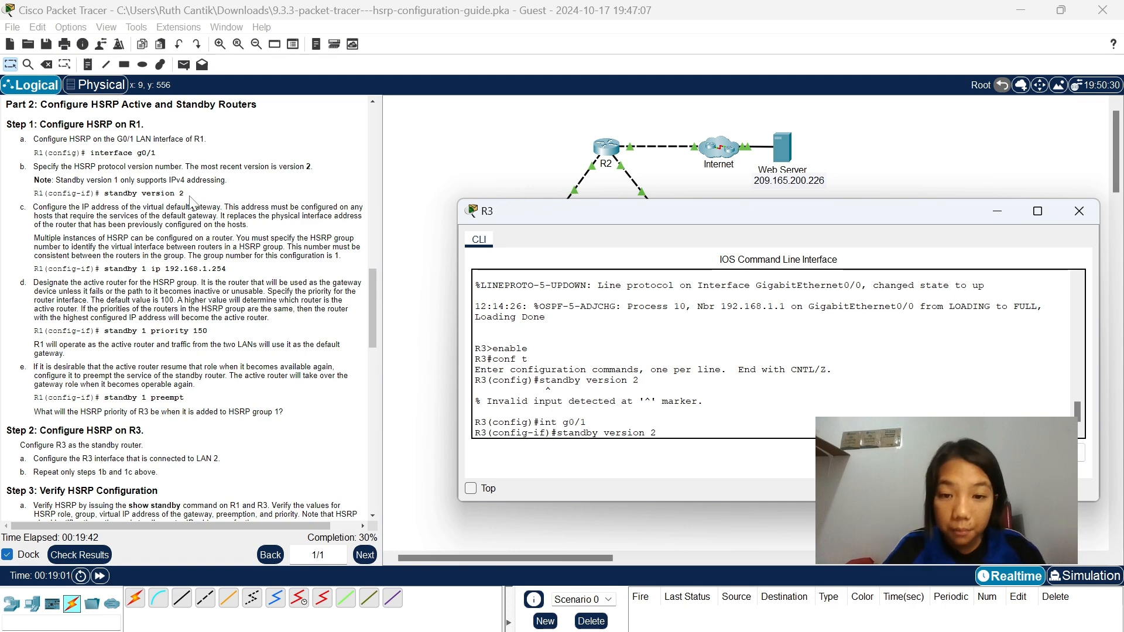
key(Return)
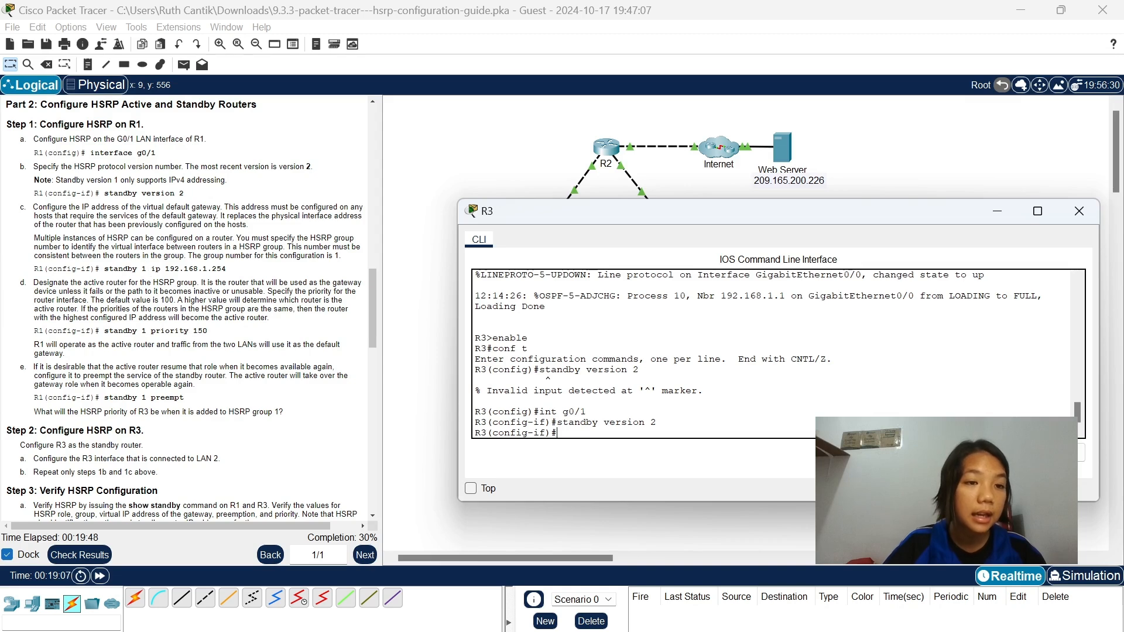
Try to set the virtual default gateway for HSRP group 1 on R3 with standby 1 ip 192.268.1.254.
text(standby)
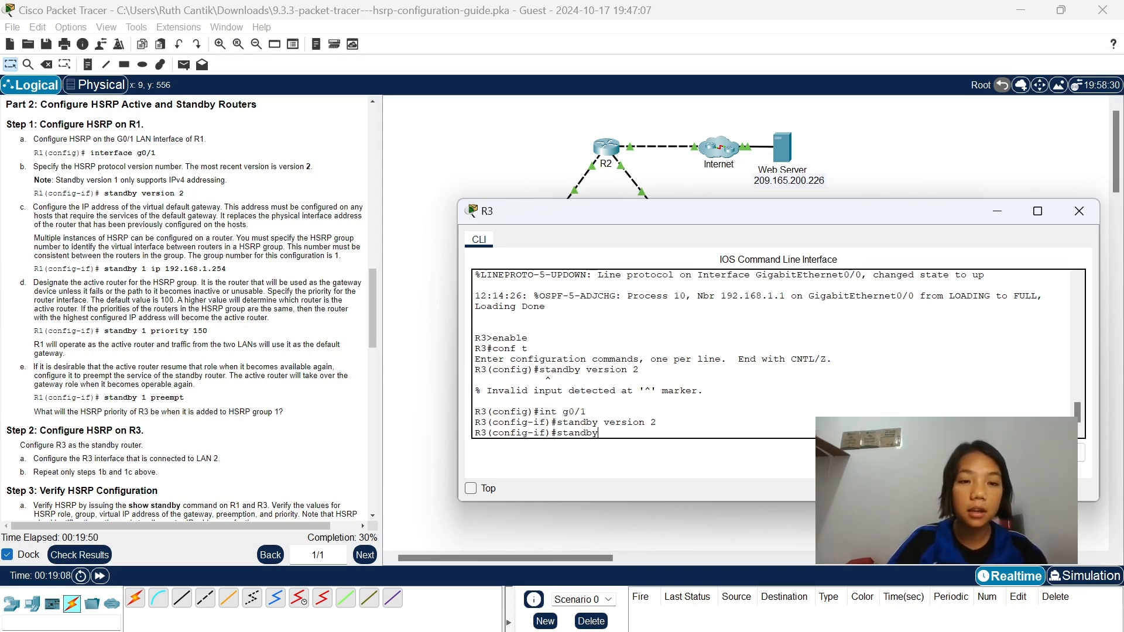
text( 1 ip )
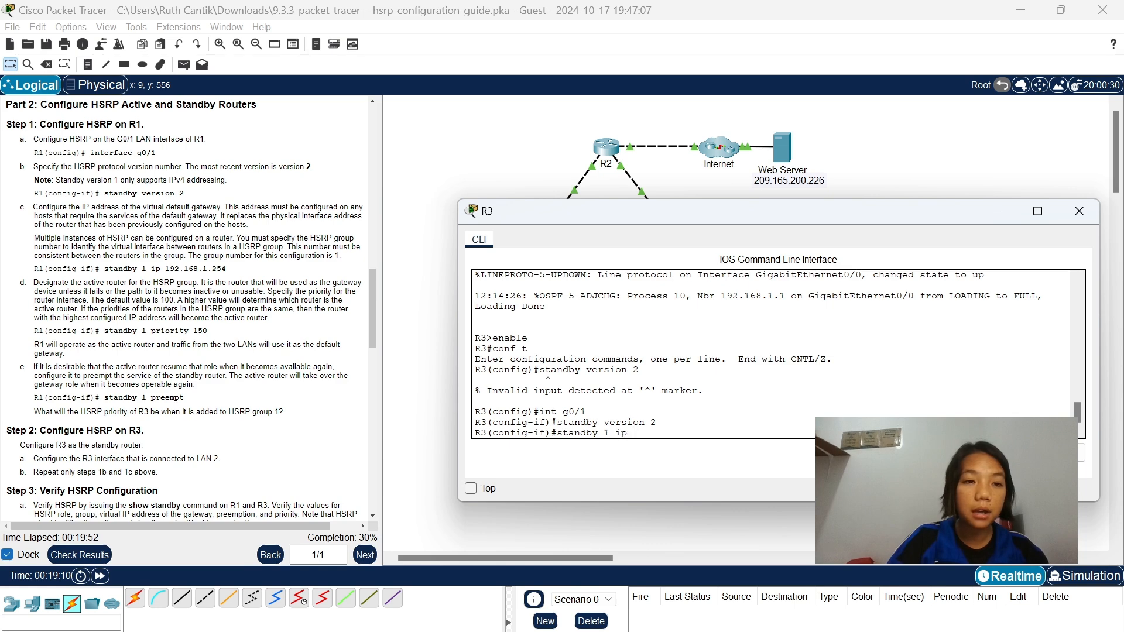
text(192.)
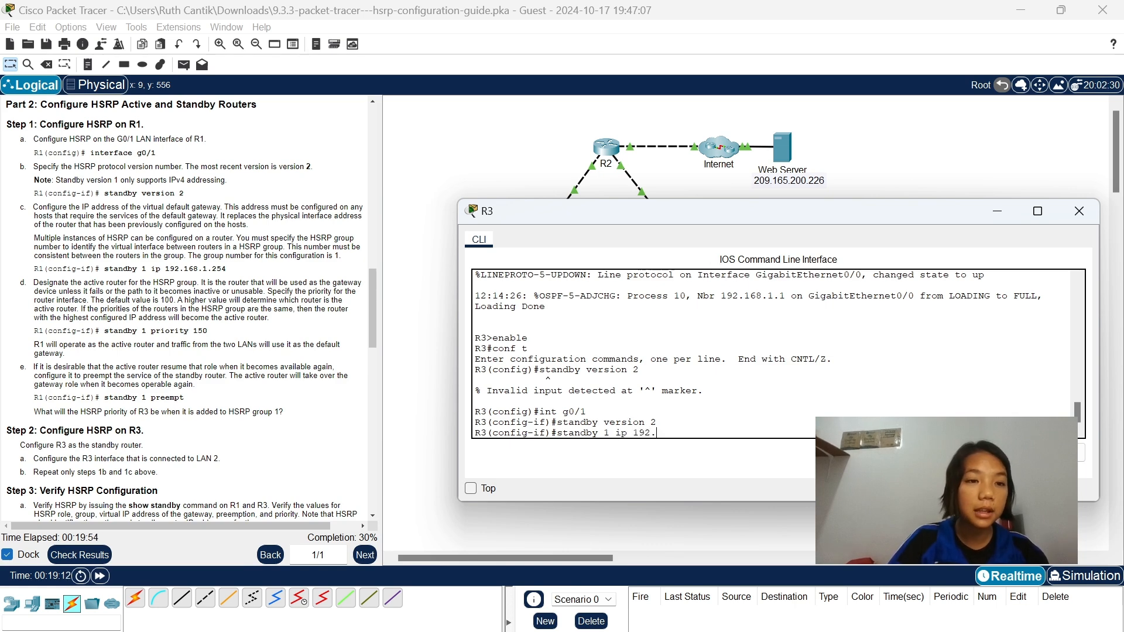
text(268.)
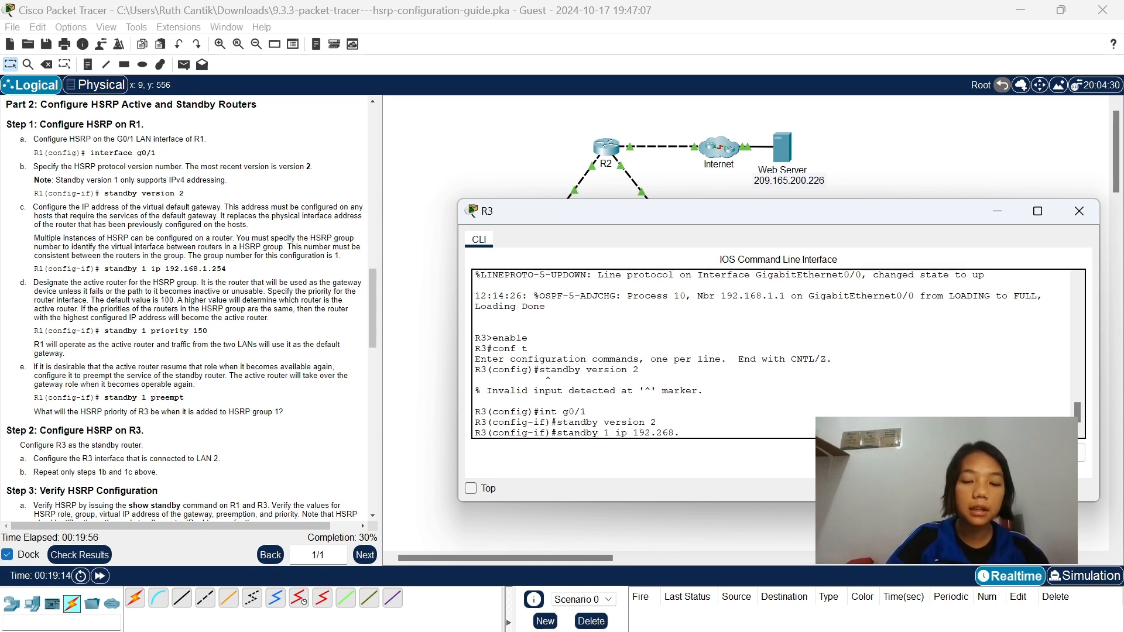
text(1.254)
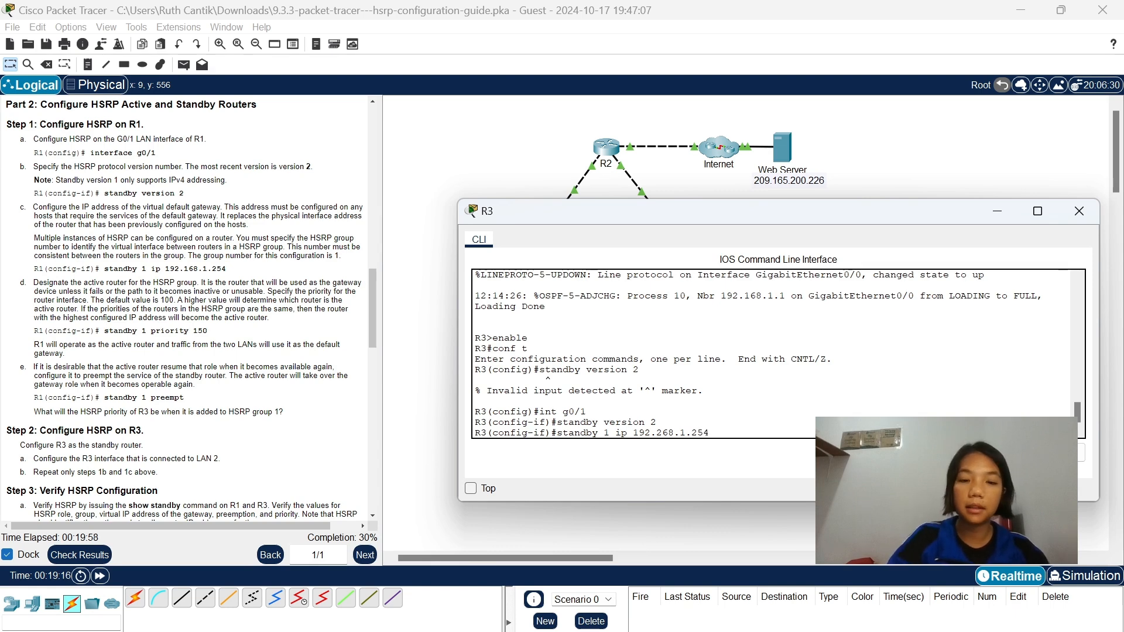
key(Return)
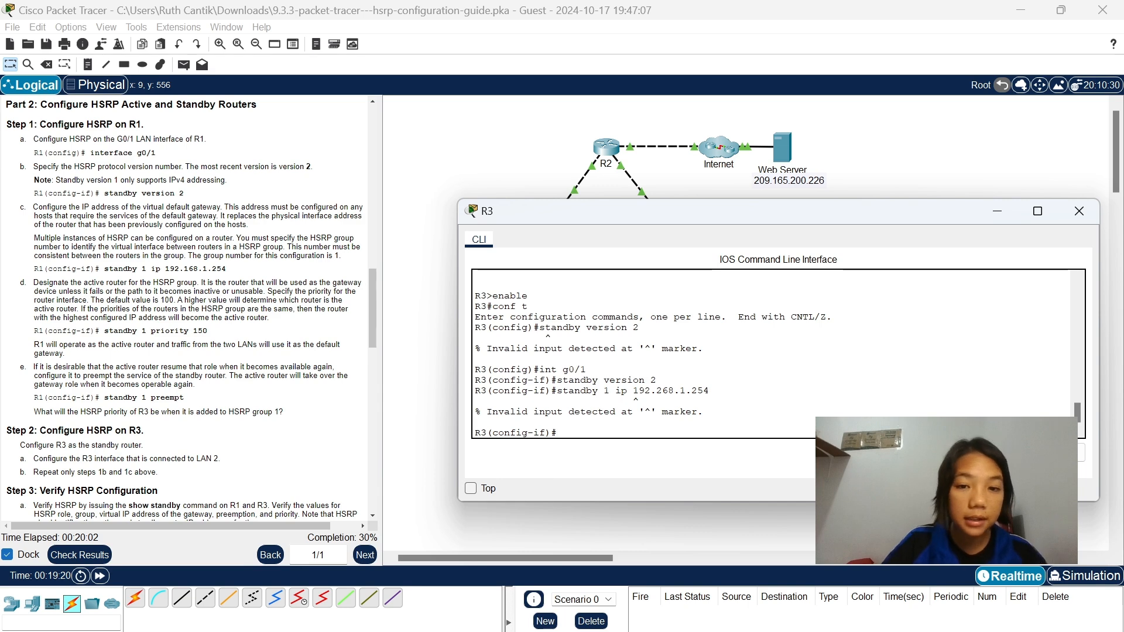
Set the virtual default gateway for HSRP group 1 on R3's g0/1 with standby 1 ip 192.168.1.254.
text(stan)
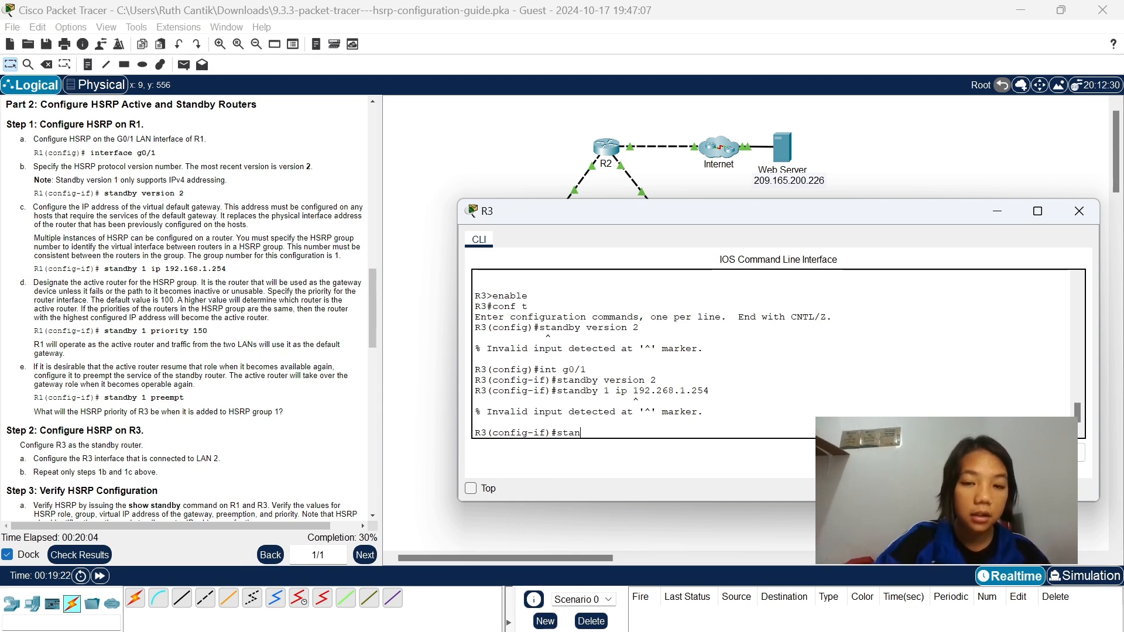
text(d)
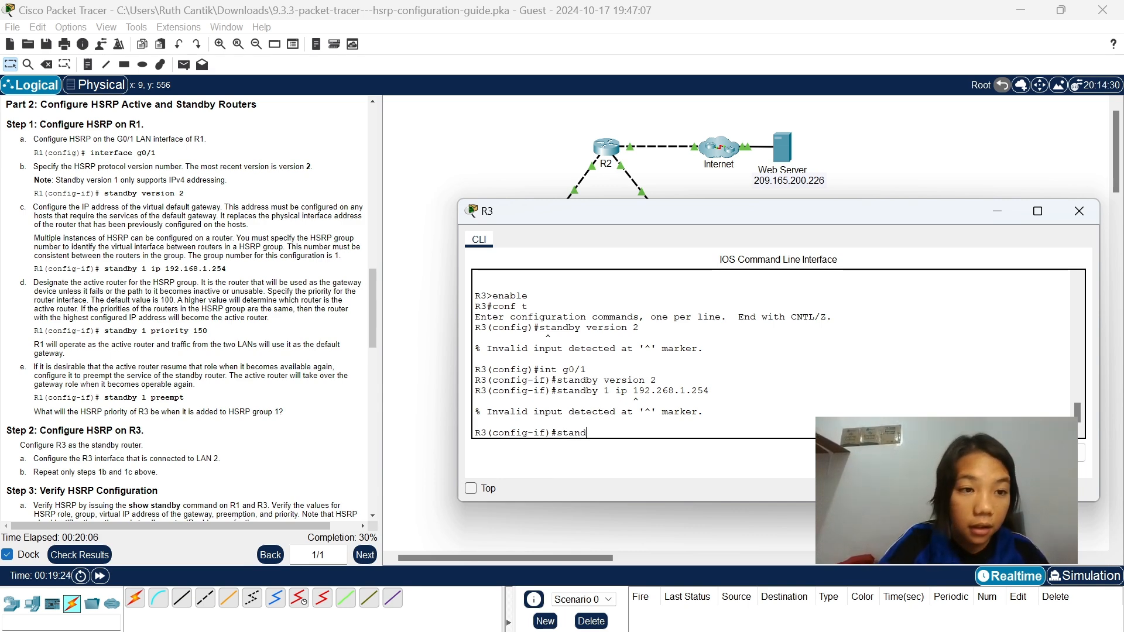
text(by)
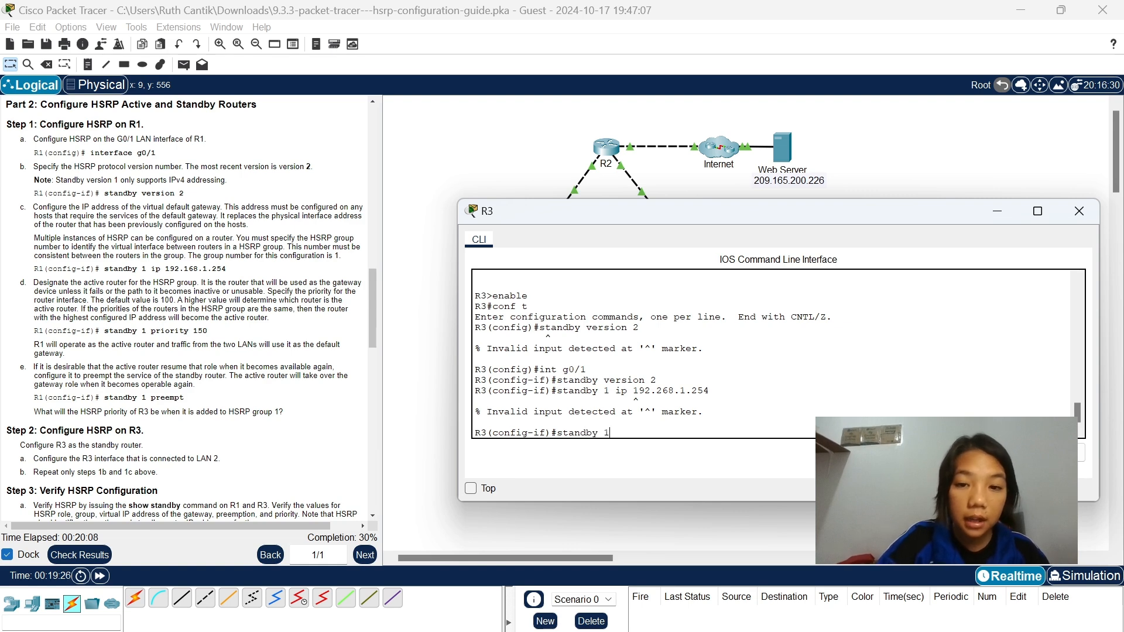
text( 1 )
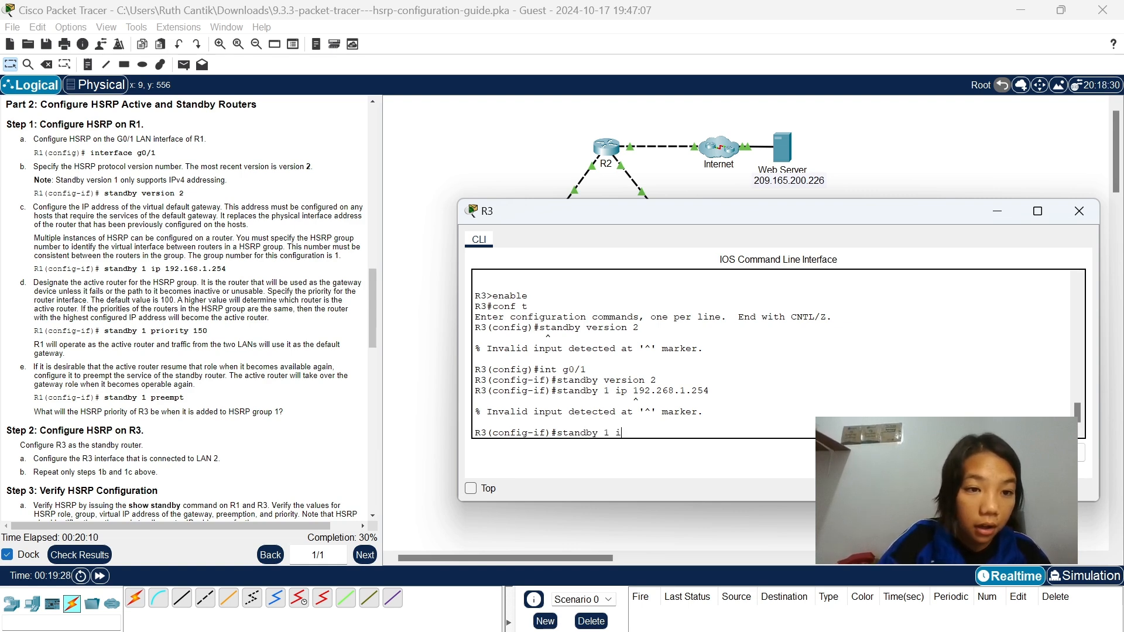
text(ip 192.)
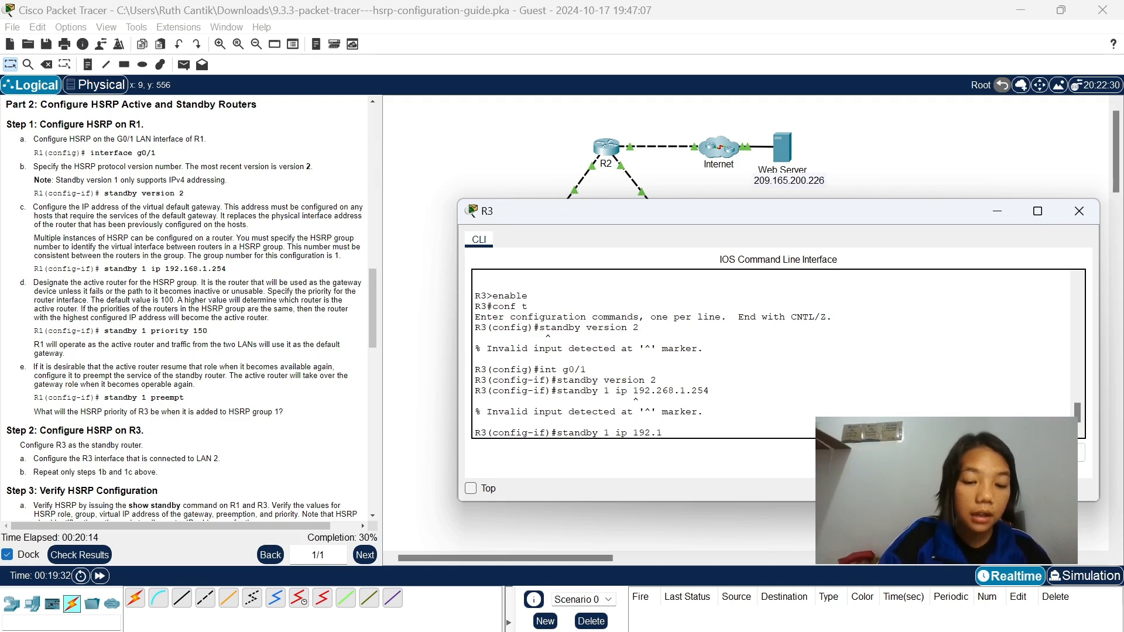
text(168)
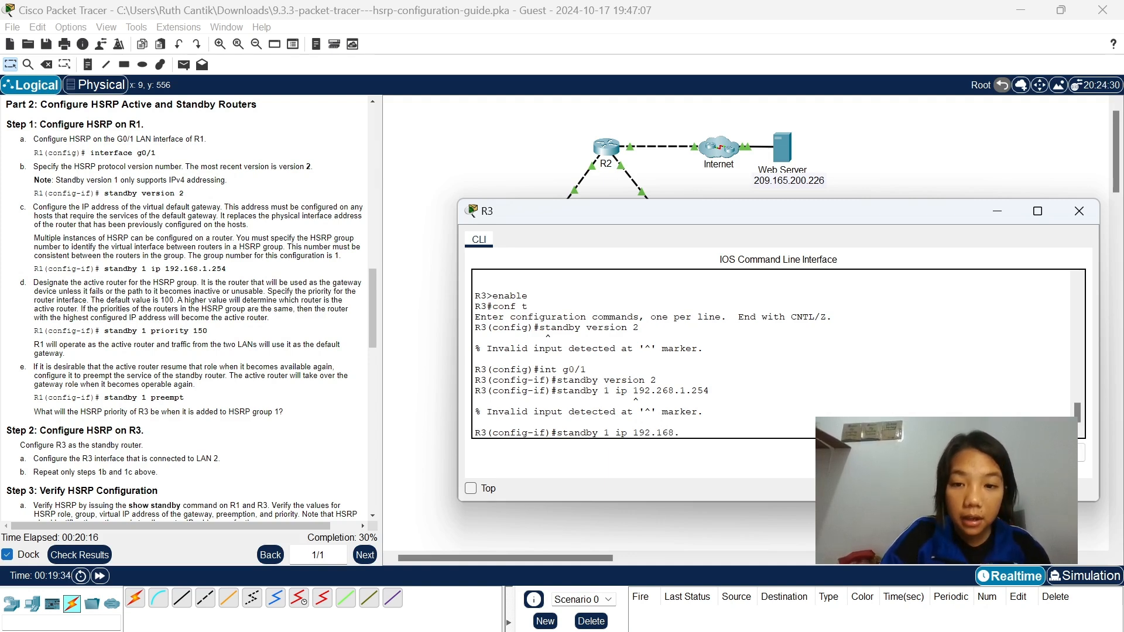
text(.1)
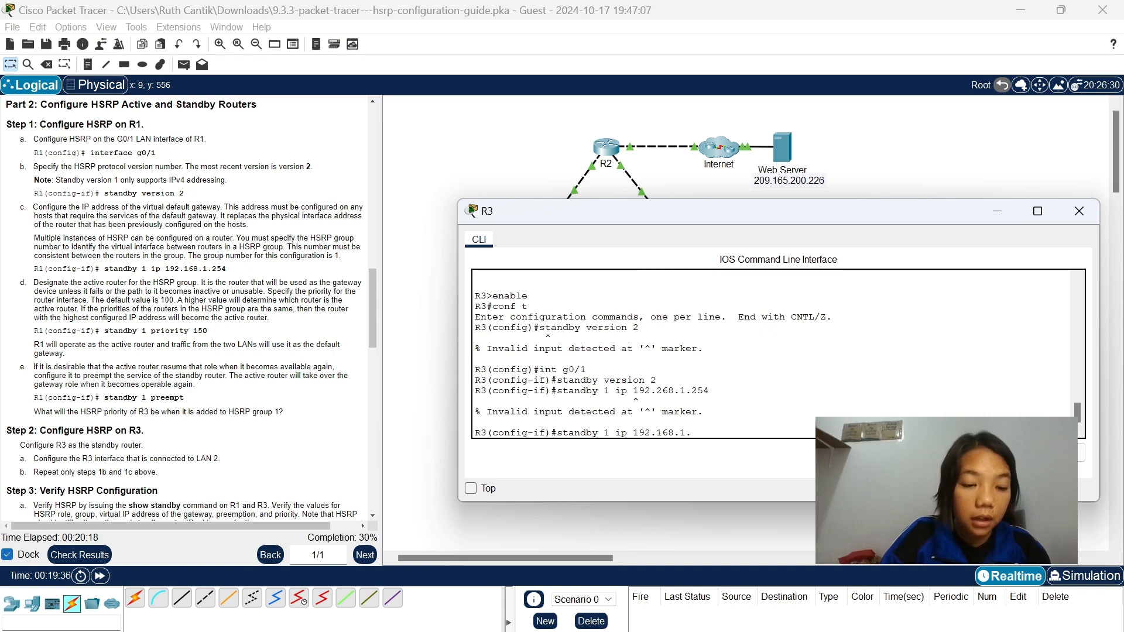
text(.)
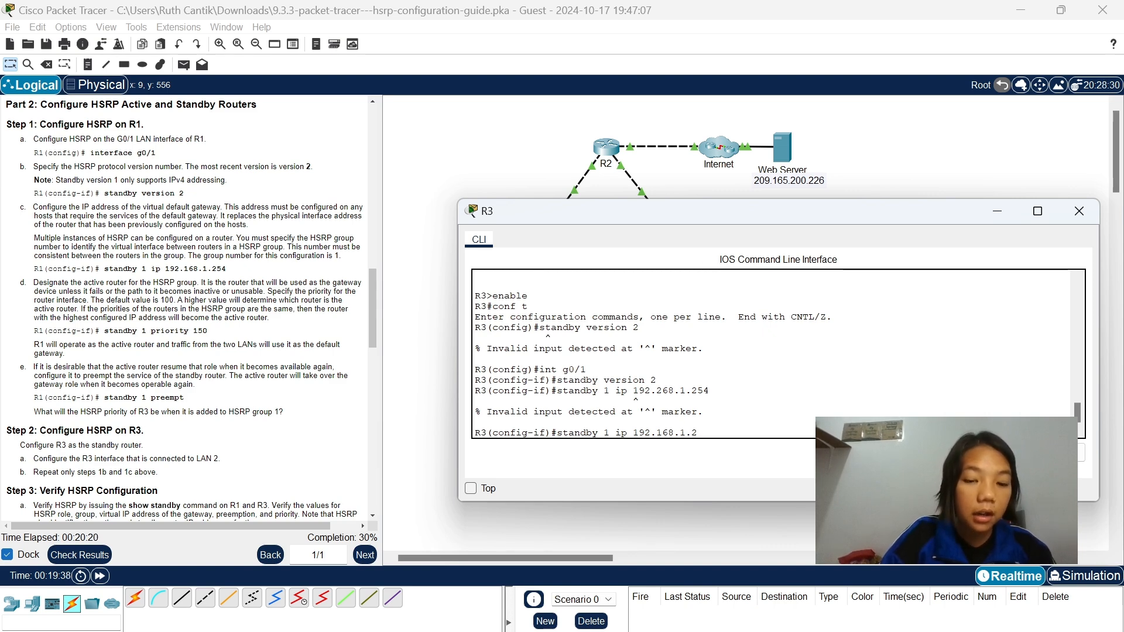
text(254)
key(Return)
key(Return)
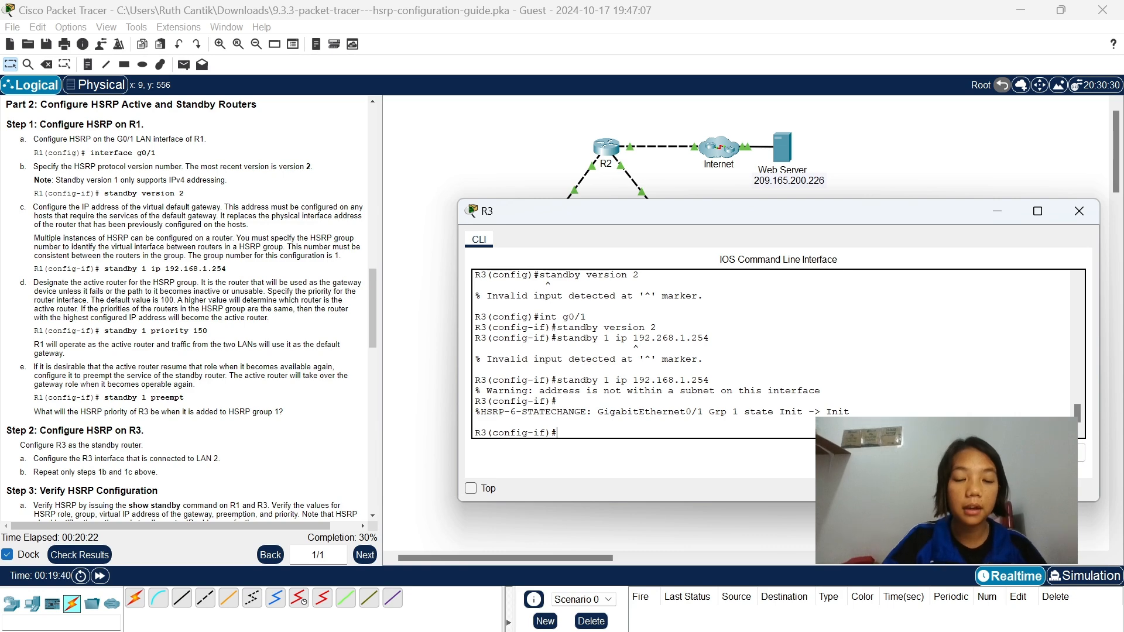
scroll(130, 348, down, 6)
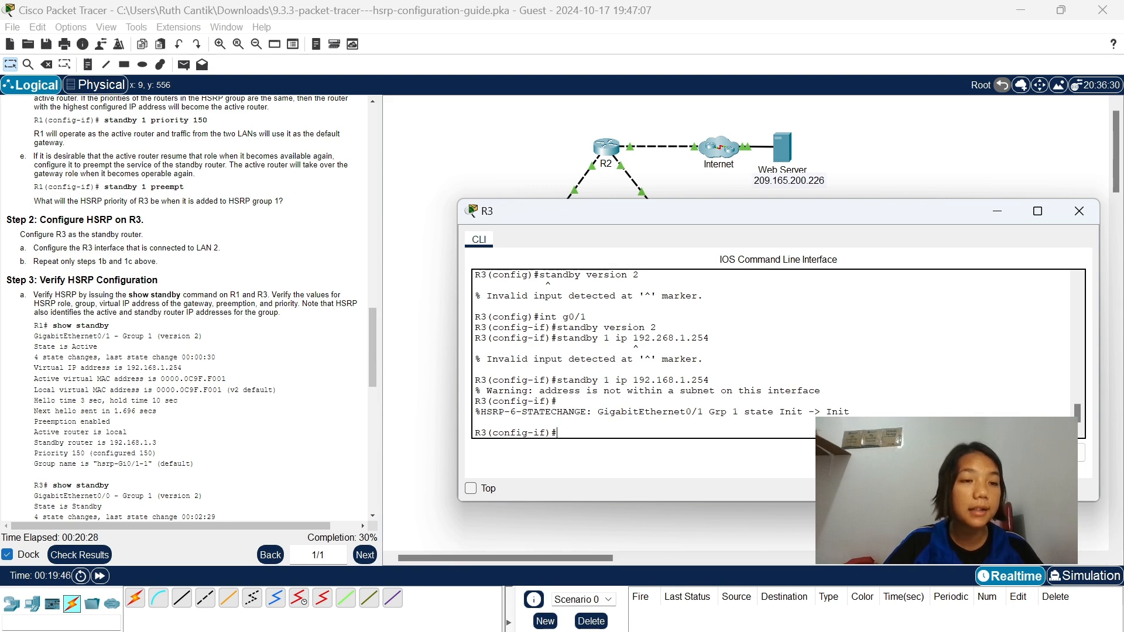
Minimize R3's window, open R1's command line and place its window beside the lab instructions.
click(999, 212)
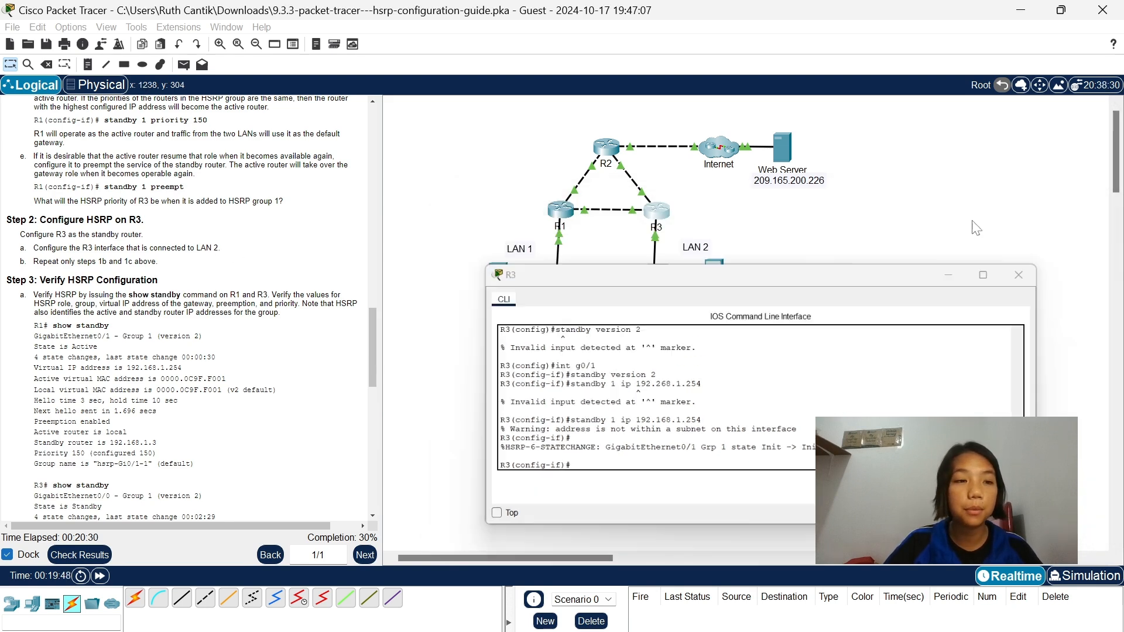
scroll(240, 231, down, 2)
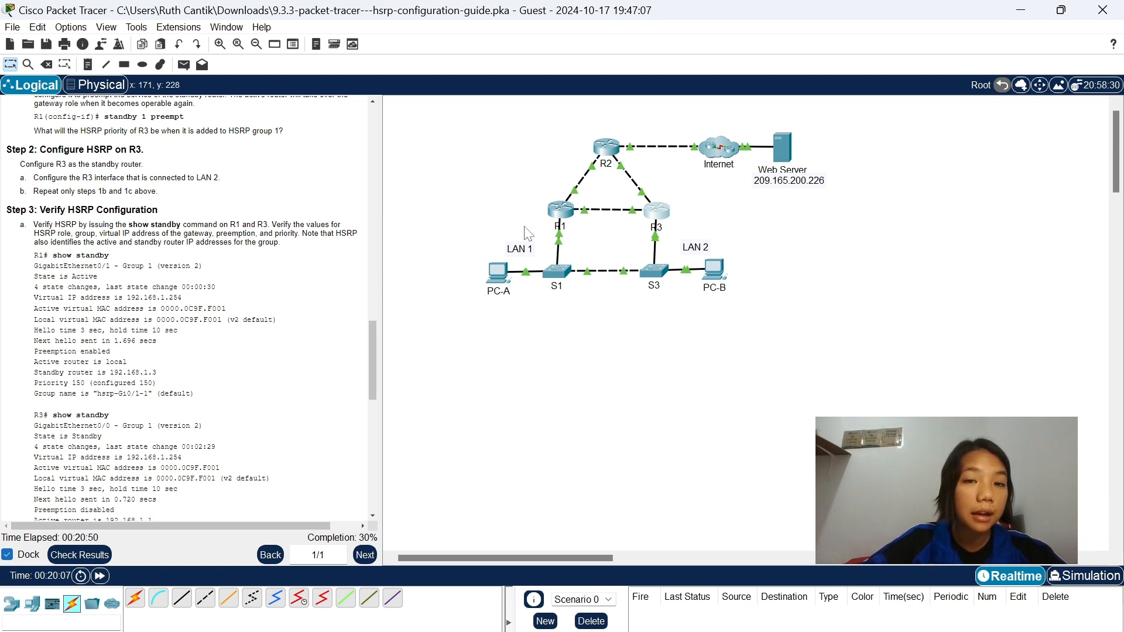
click(561, 210)
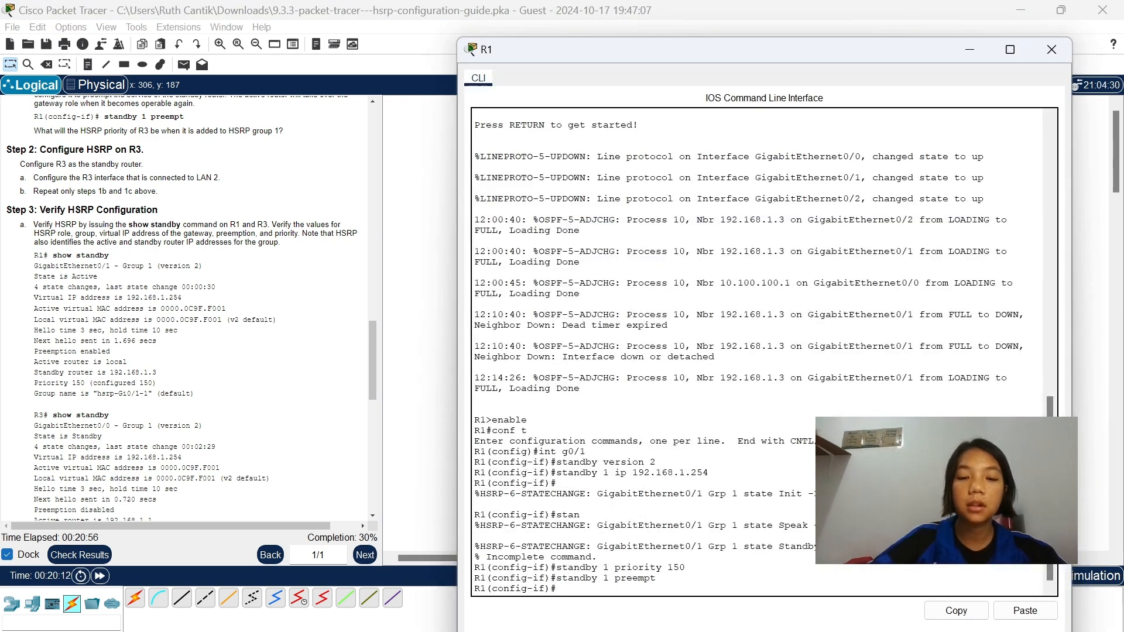
key(Return)
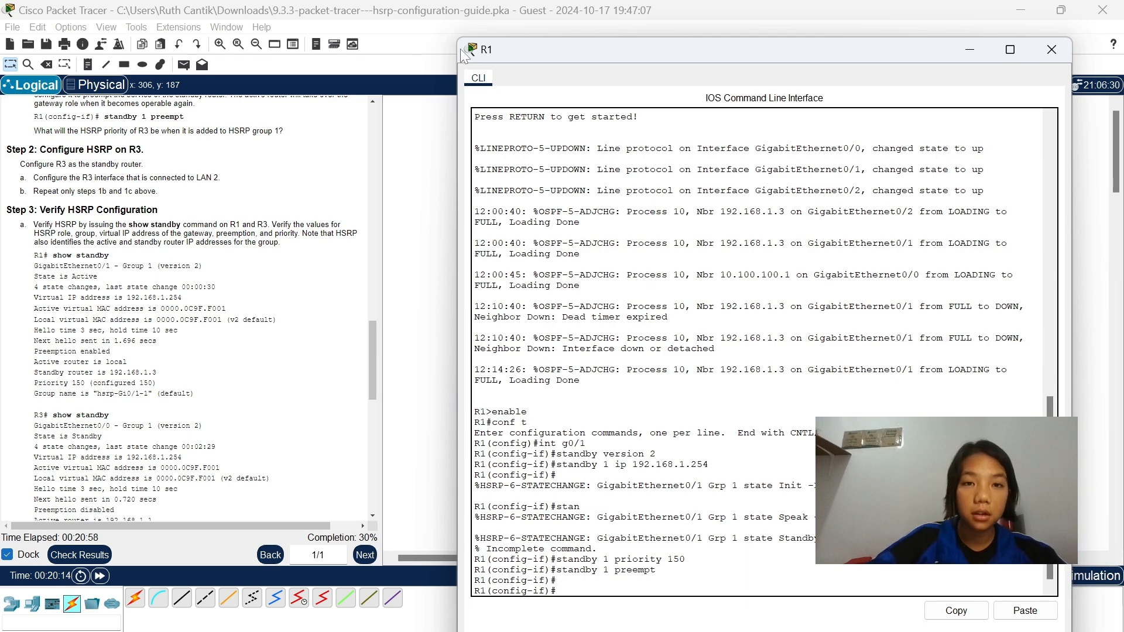
drag(456, 33, 411, 246)
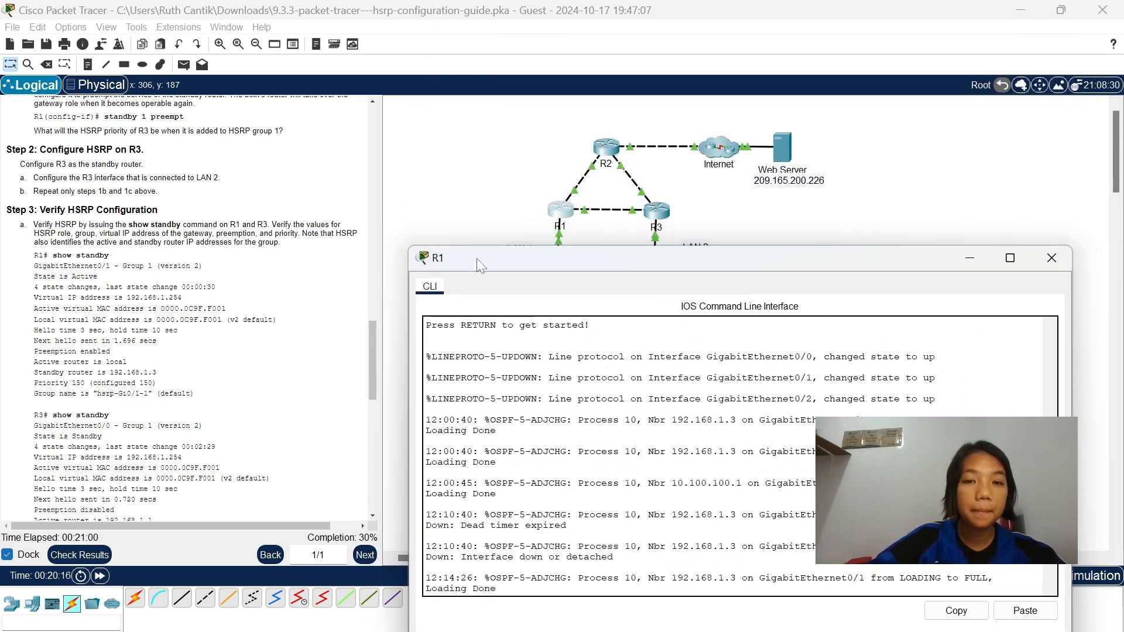
drag(521, 262, 521, 162)
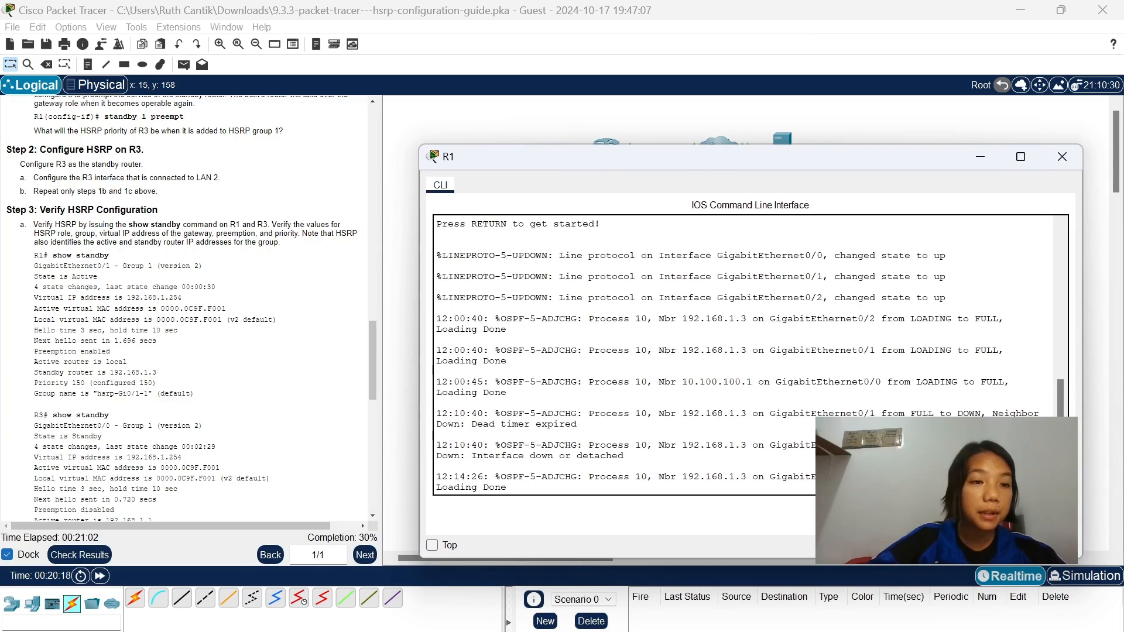
Try to display the HSRP status on R1 with show standby from interface configuration mode.
scroll(187, 305, down, 2)
key(Return)
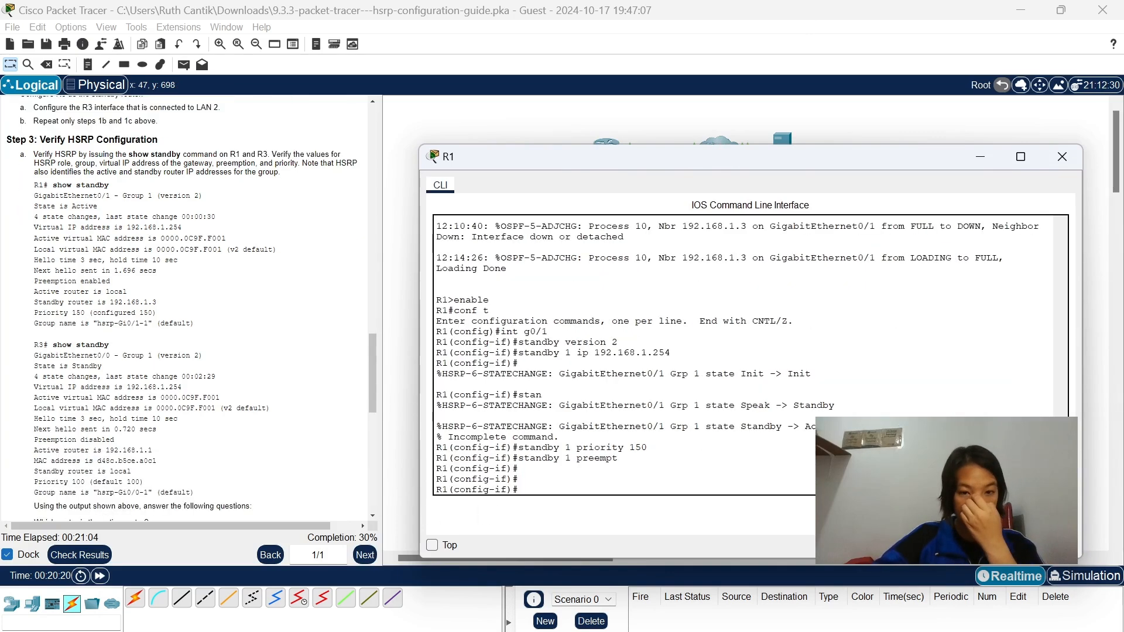
text(show standb)
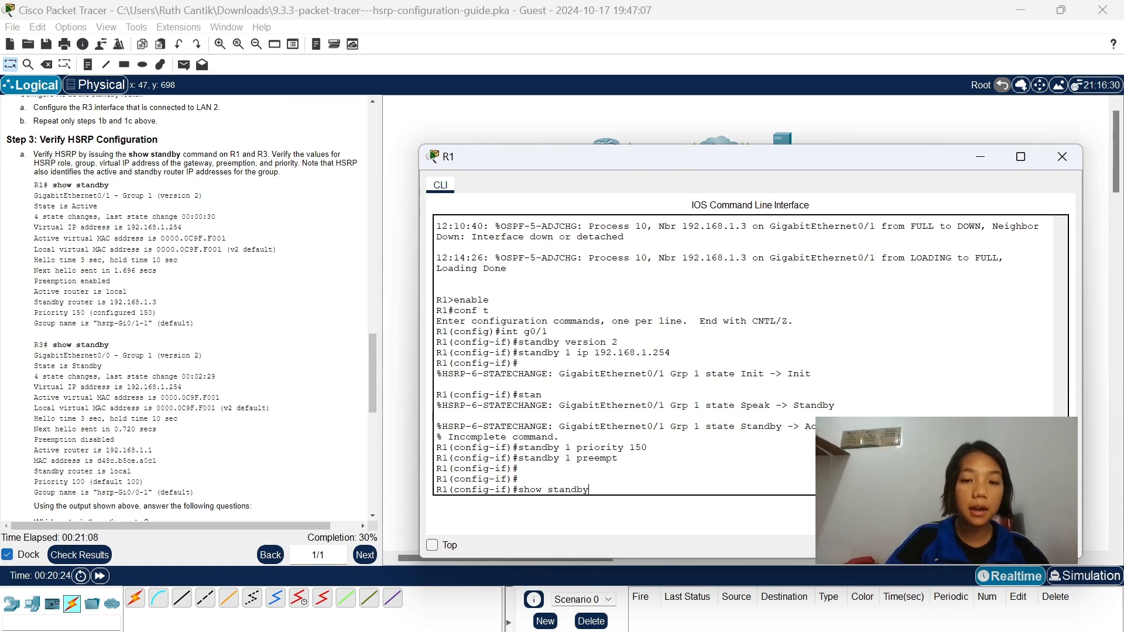
text(y)
key(Return)
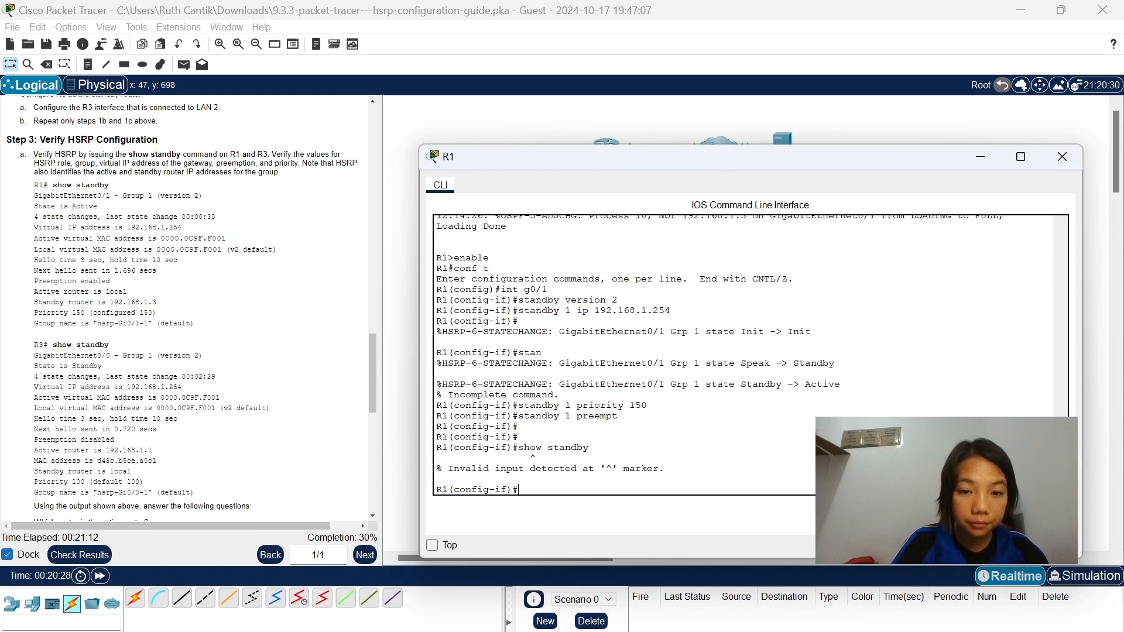
Return R1 from interface configuration mode to privileged EXEC mode by issuing exit twice.
text(shi)
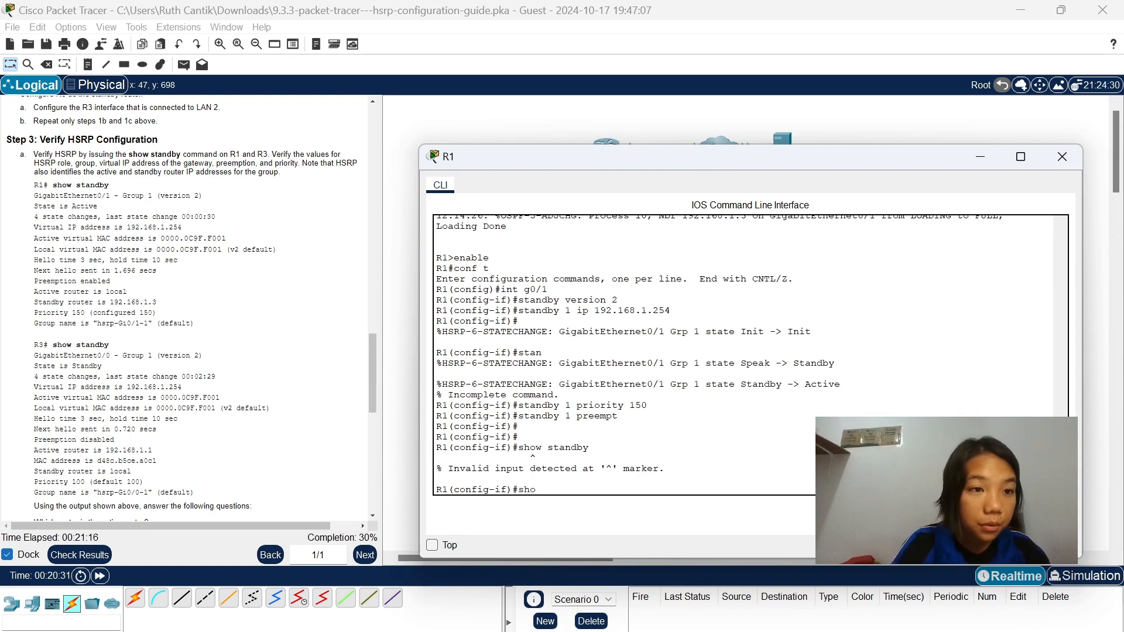
key(BackSpace)
key(BackSpace)
key(BackSpace)
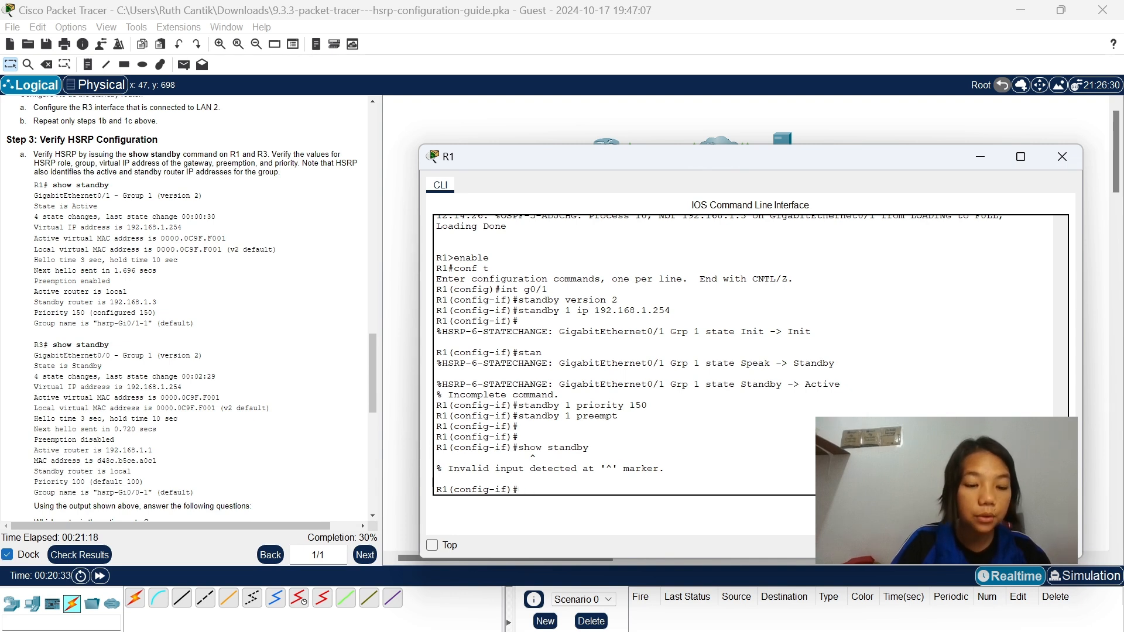
text(exit)
key(Return)
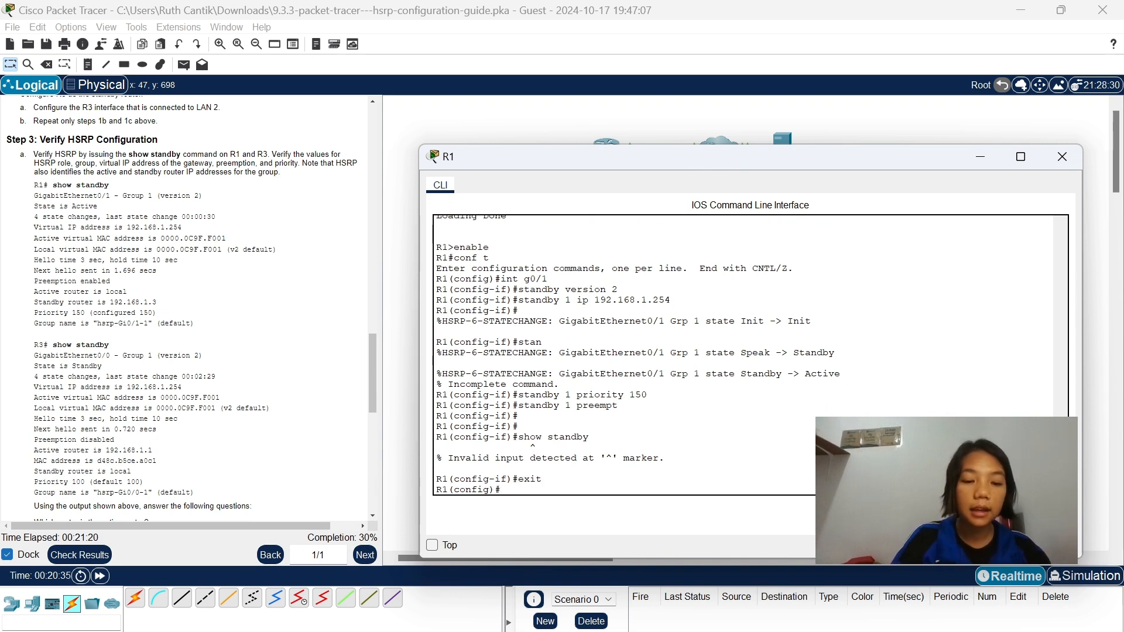
text(exit)
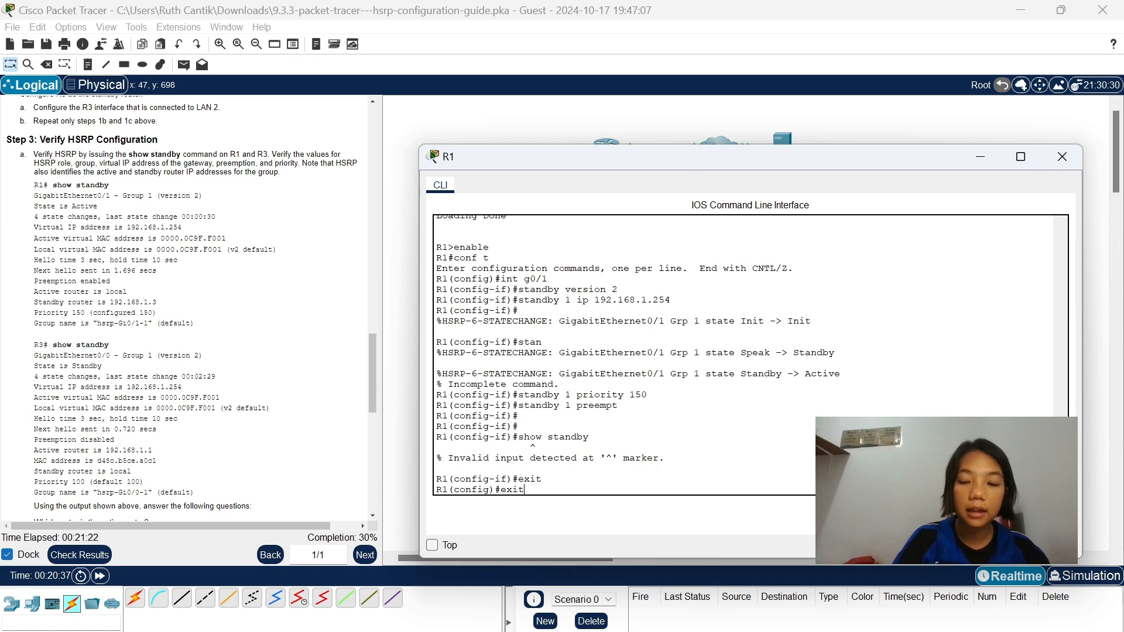
key(Return)
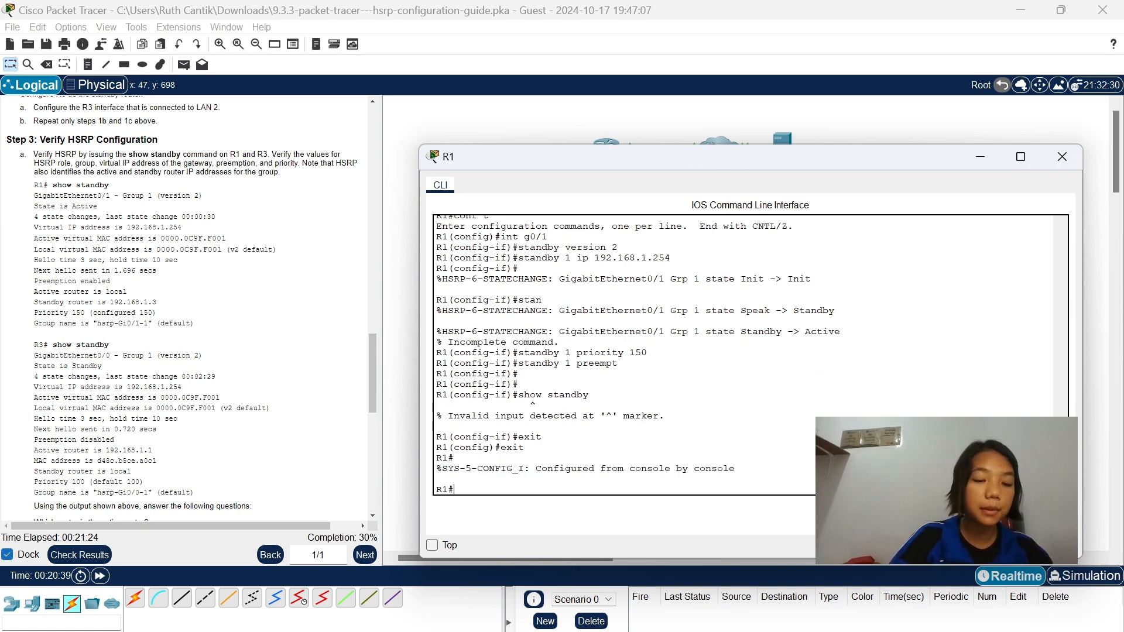
Display the HSRP status on R1 with show standby.
text(show stand)
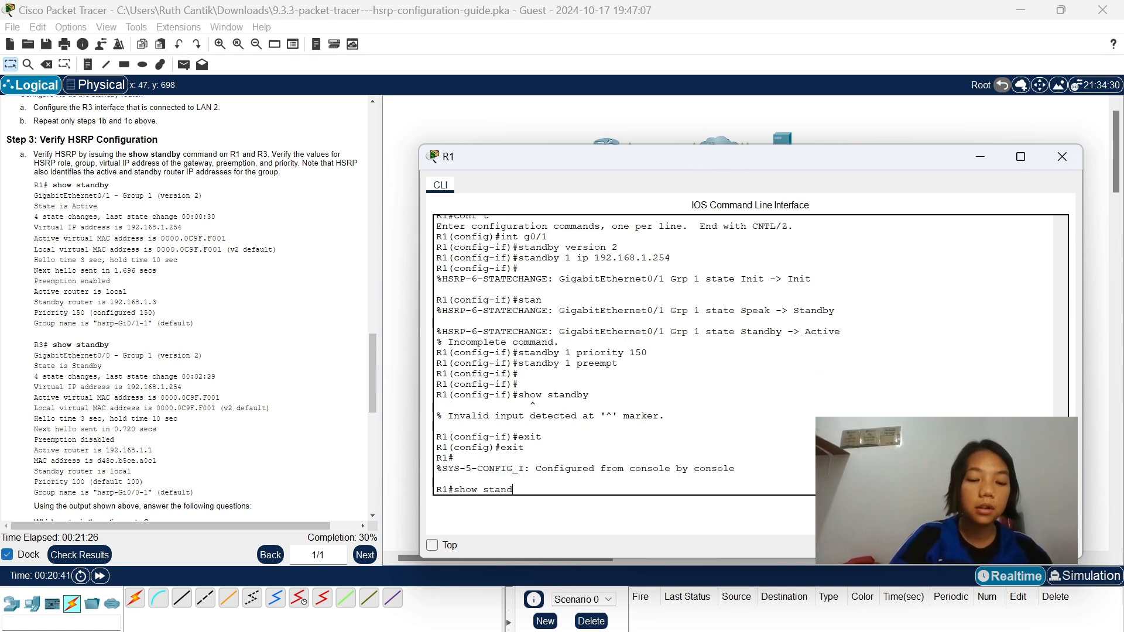
text(by)
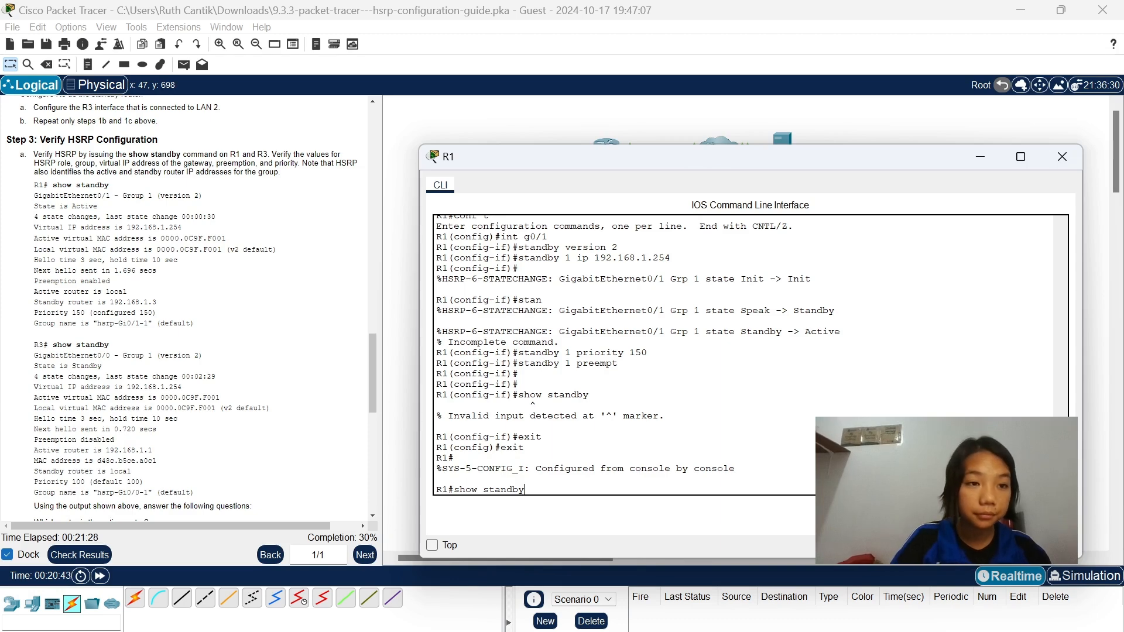
key(Return)
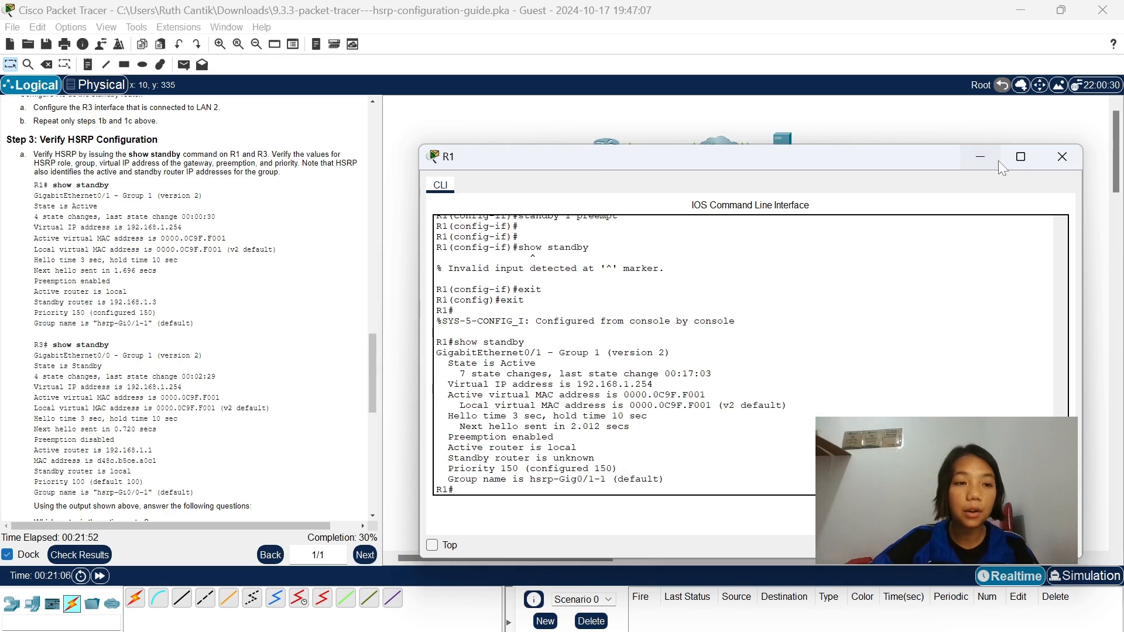
Minimize R1's window, open R3's command line and return it to privileged EXEC mode with exit twice.
click(999, 160)
scroll(202, 461, down, 3)
scroll(202, 461, down, 1)
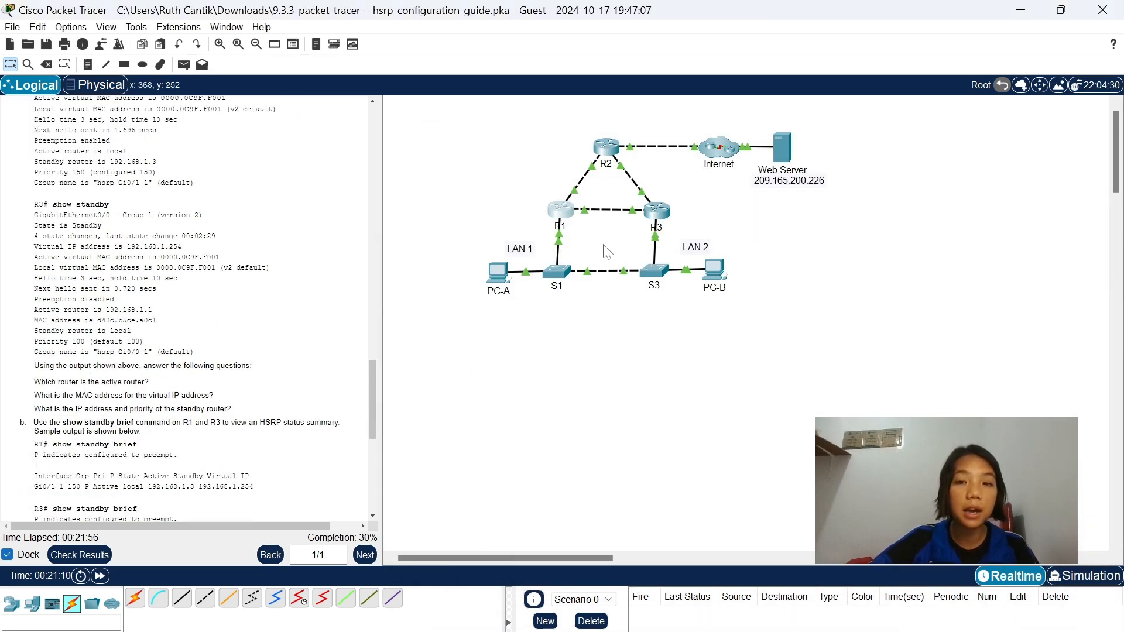
click(656, 210)
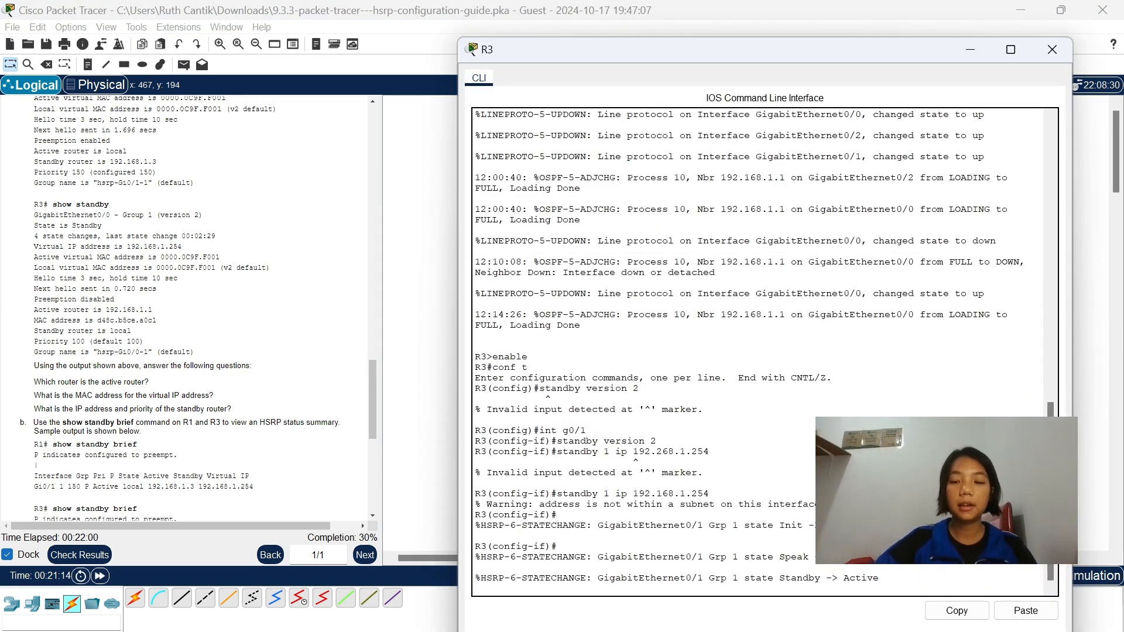
key(Return)
text(exit)
key(Return)
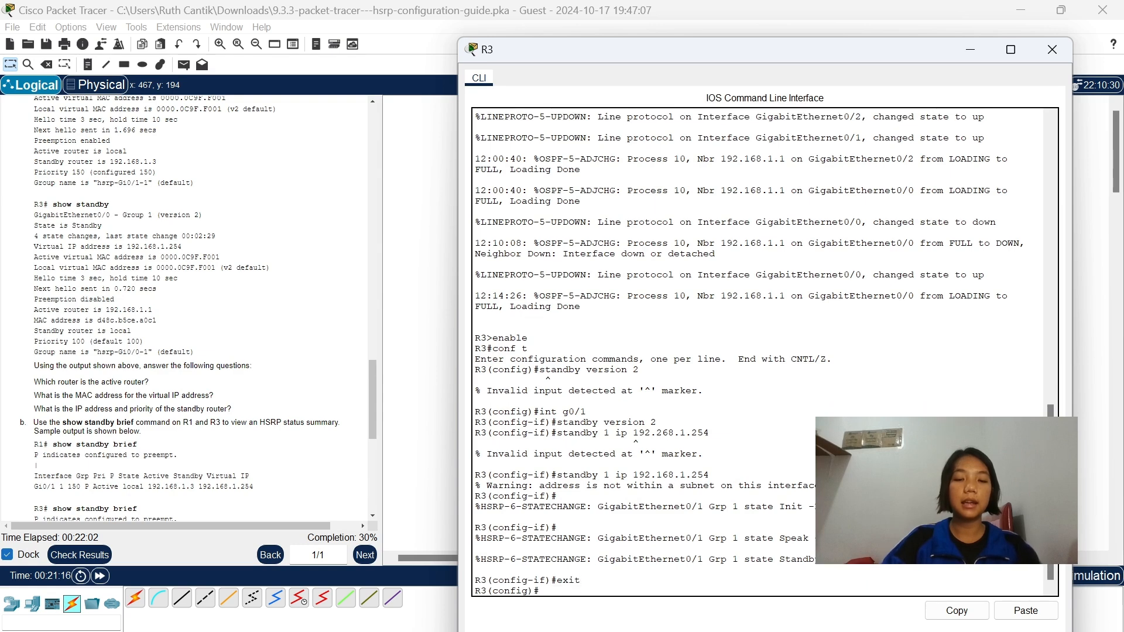
text(exit)
key(Return)
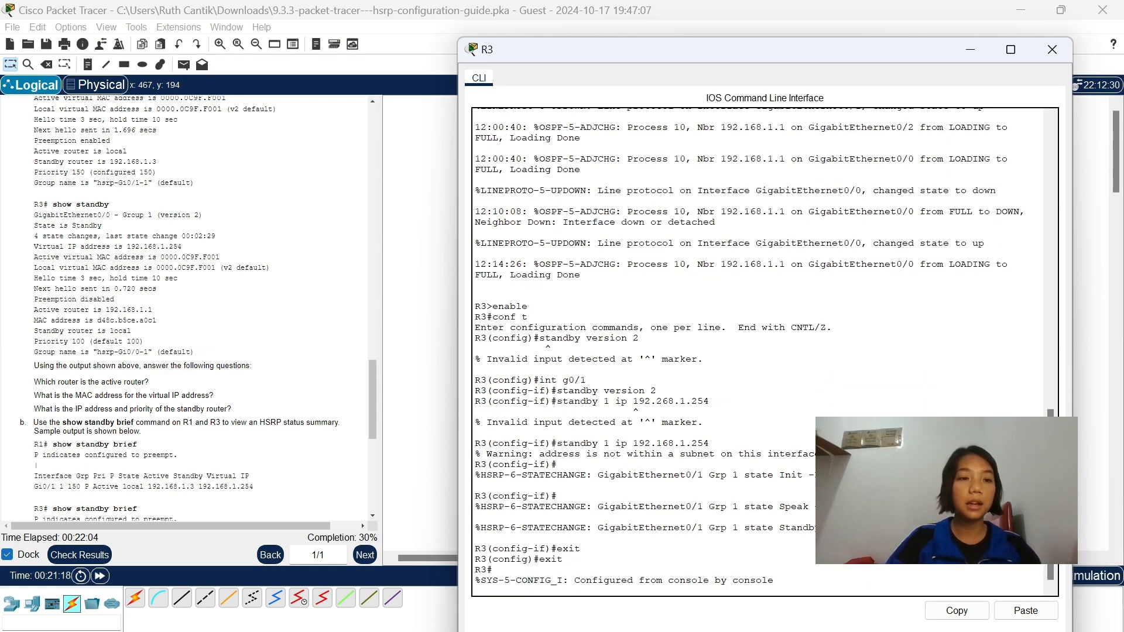
Display the HSRP status on R3 with show standby and compare it with the commands entered earlier.
text(show satn)
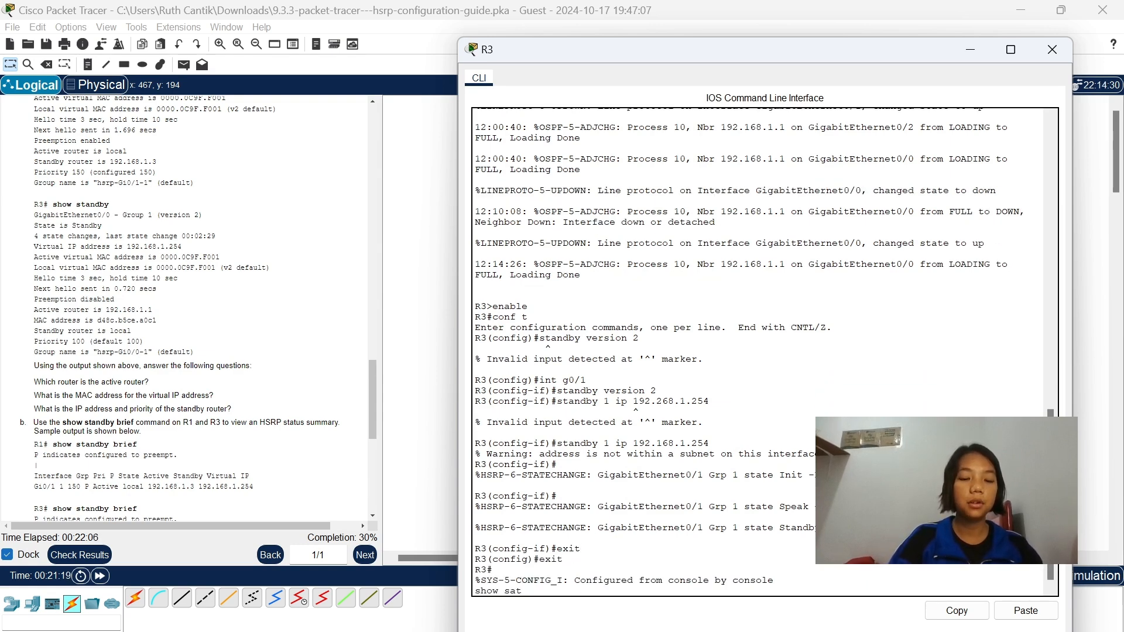
key(BackSpace)
key(BackSpace)
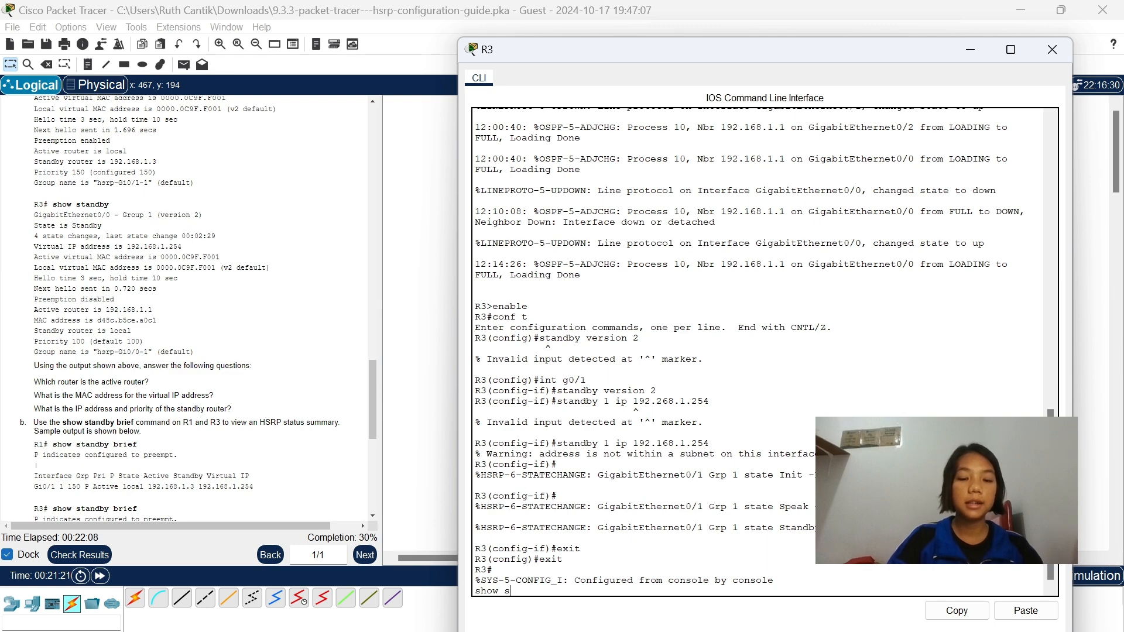
text(tandby)
key(Return)
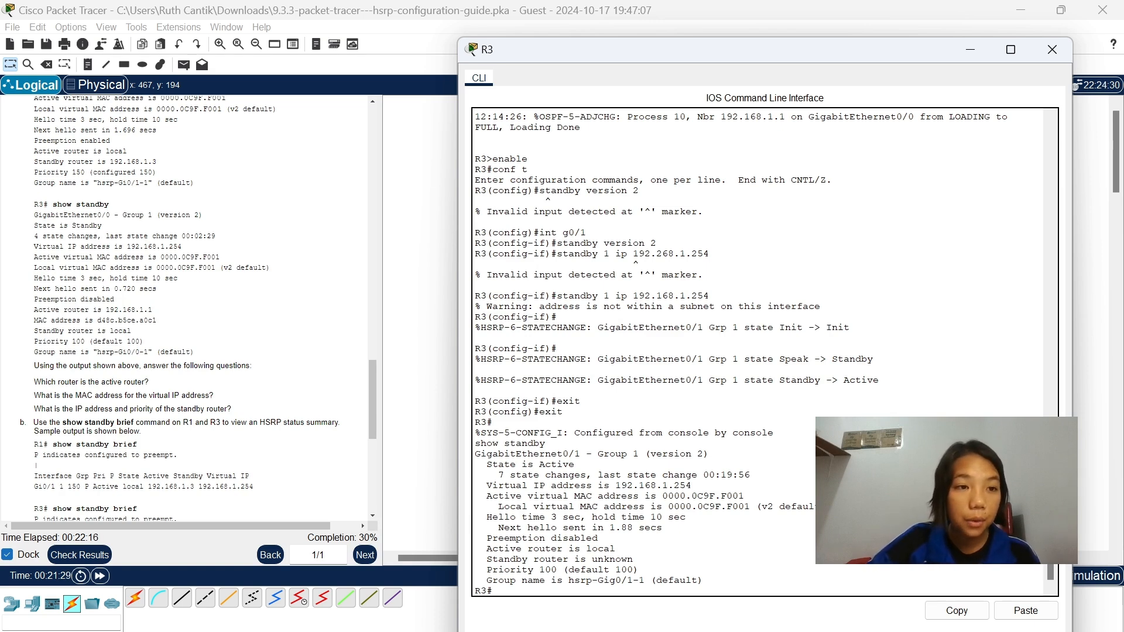
scroll(758, 351, up, 2)
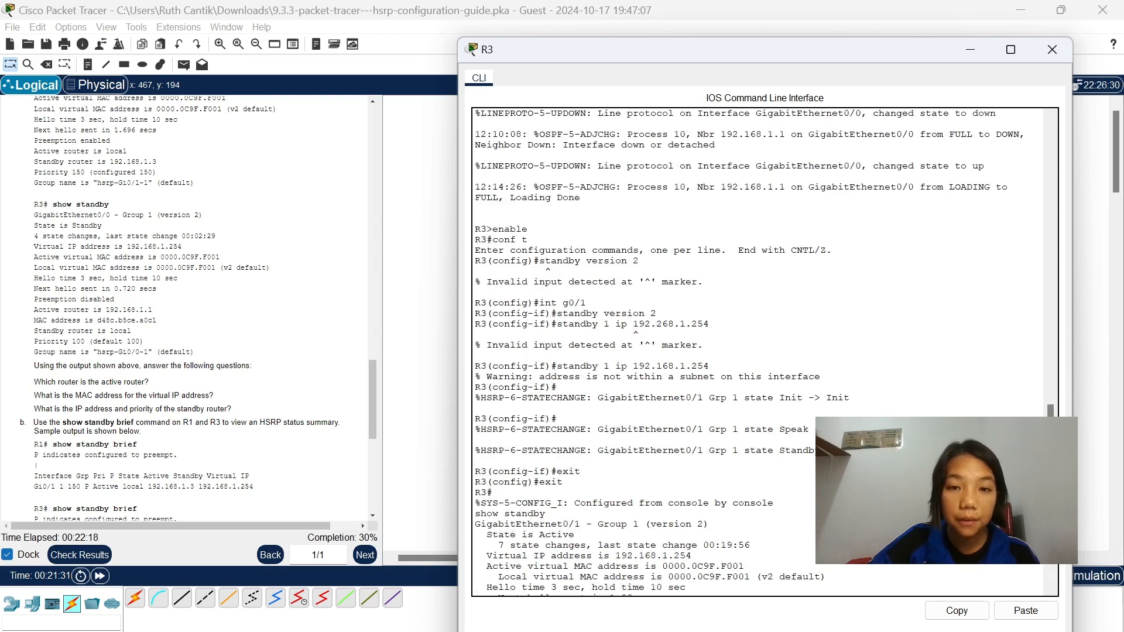
scroll(758, 351, down, 2)
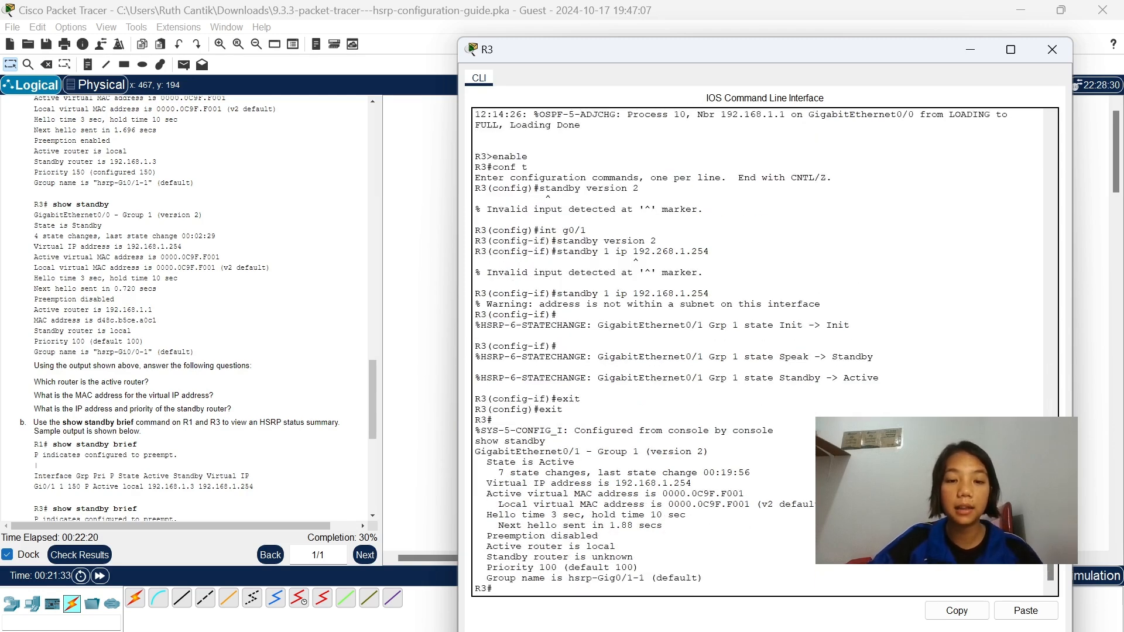
Enter interface g0/0 on R3 from configuration mode and set its HSRP protocol version with standby version 2.
text(conf t)
key(Return)
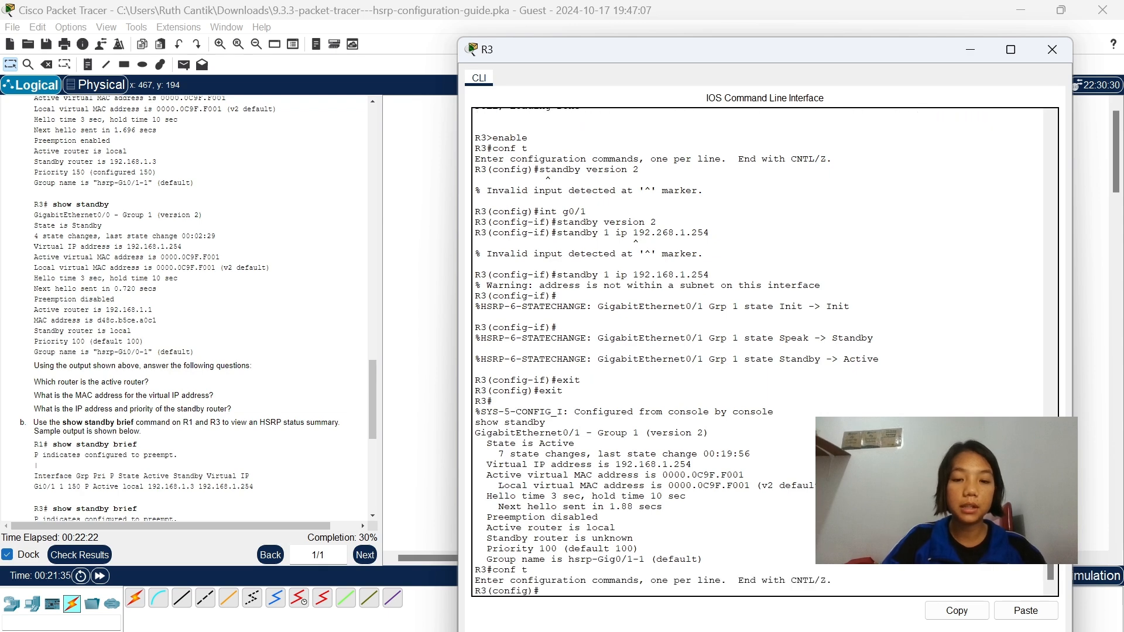
text(int g)
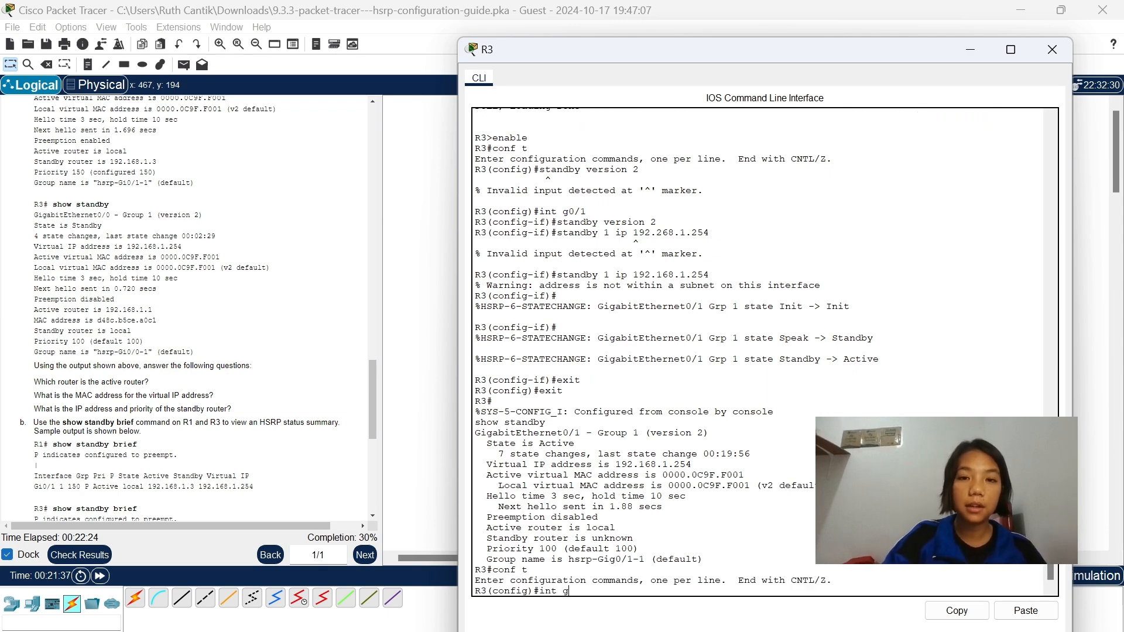
text(0/1)
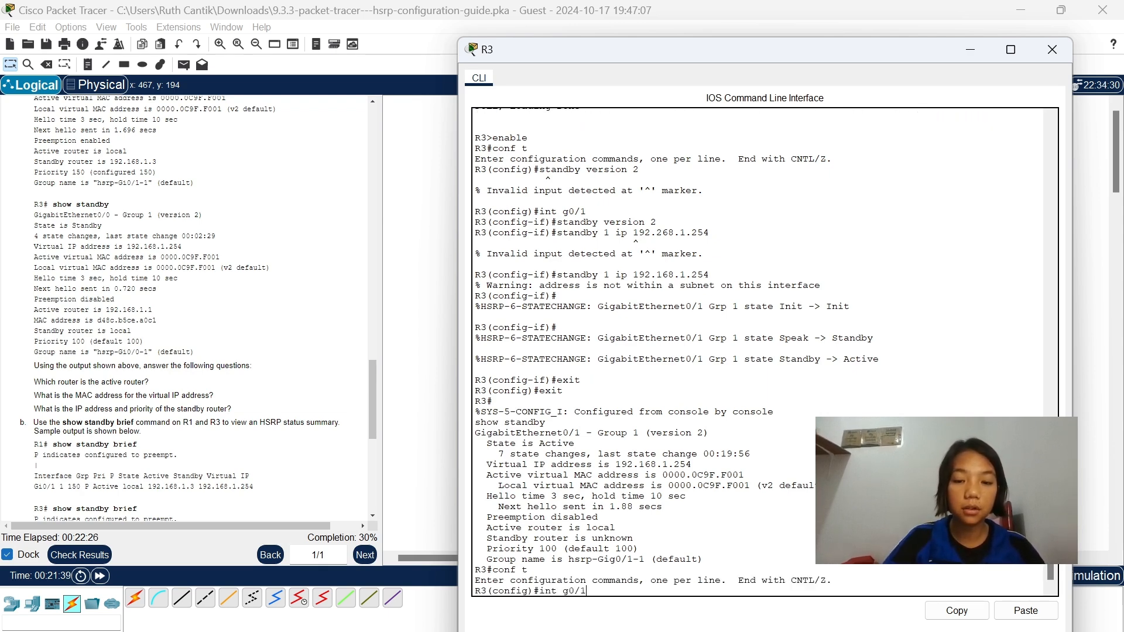
key(BackSpace)
text(0)
key(Return)
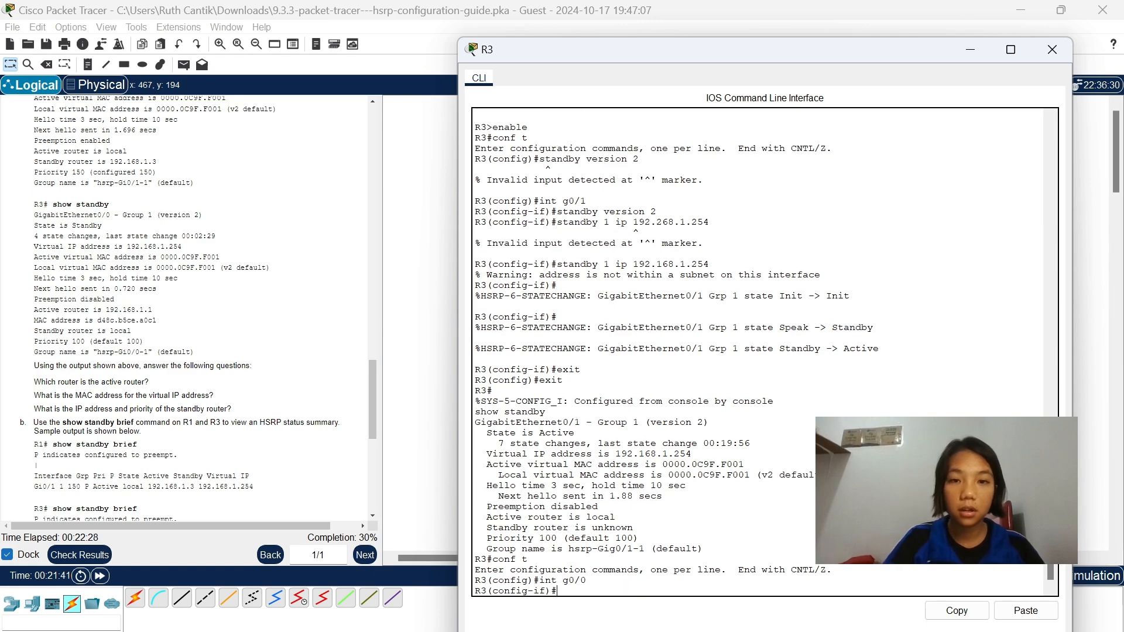
text(standby)
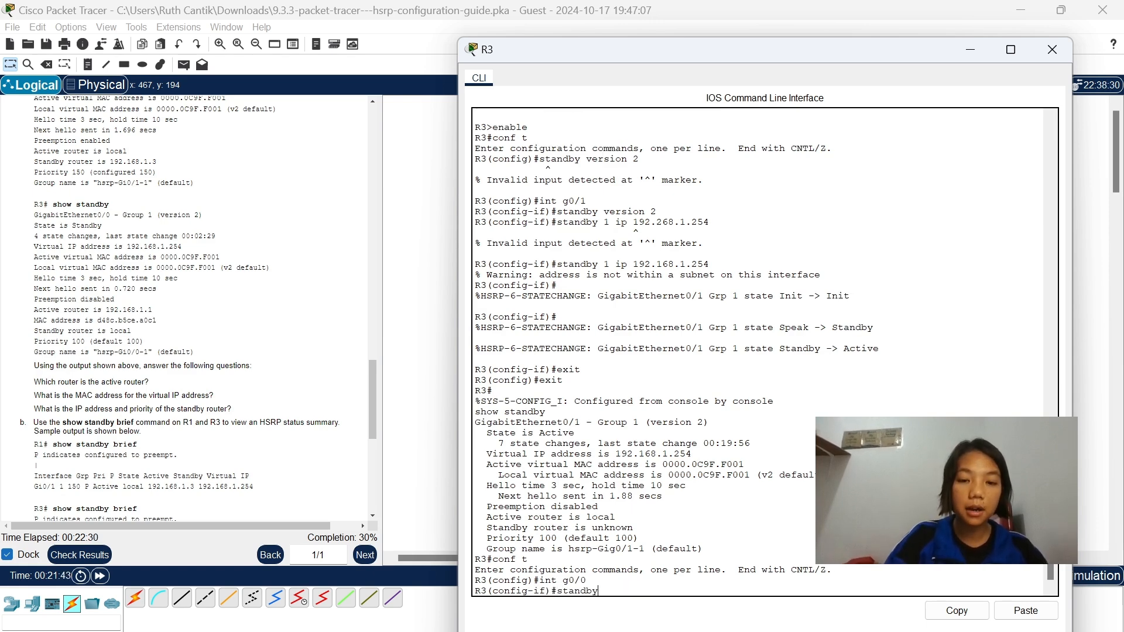
text(ver)
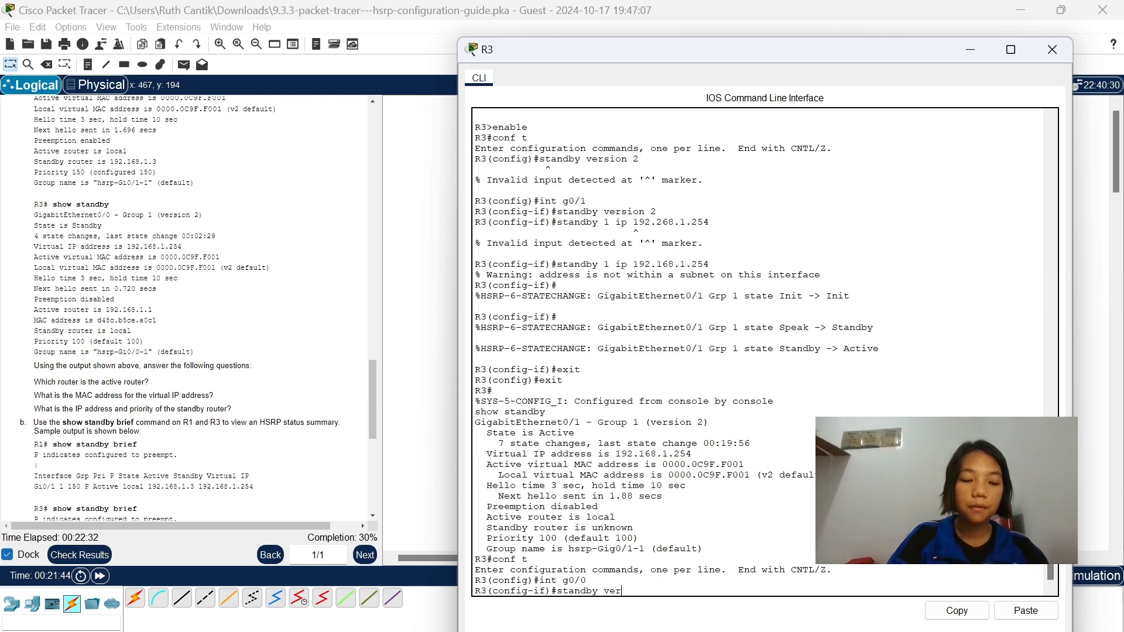
text(sion 2)
key(Return)
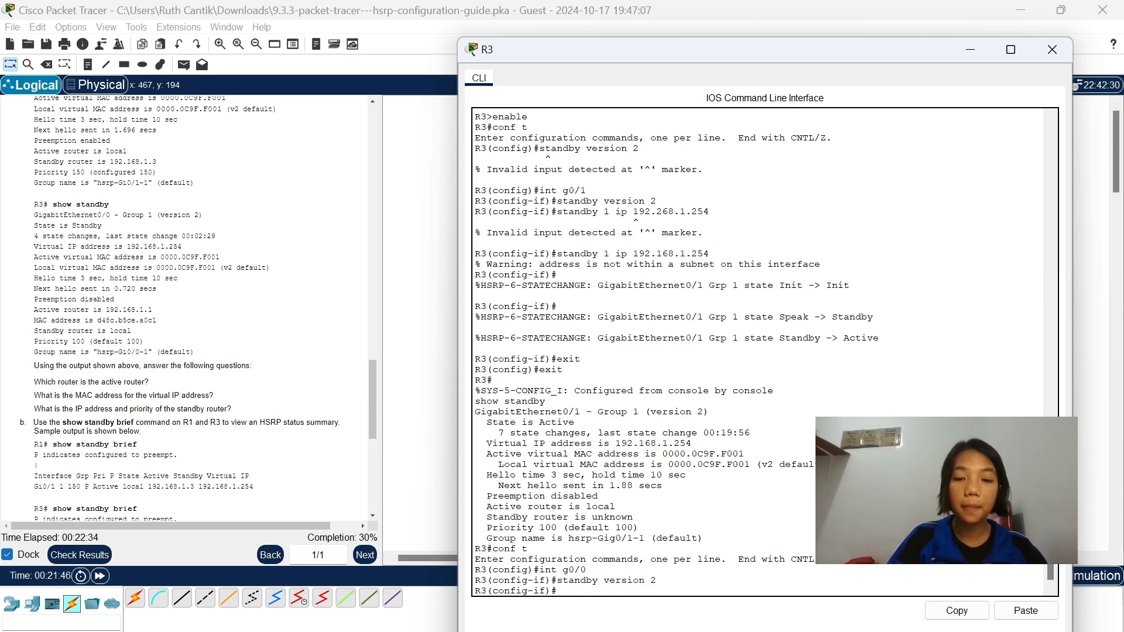
Try to assign the HSRP virtual address on R3's g0/0 with standby 1 ip 192.268.1.254.
text(stan)
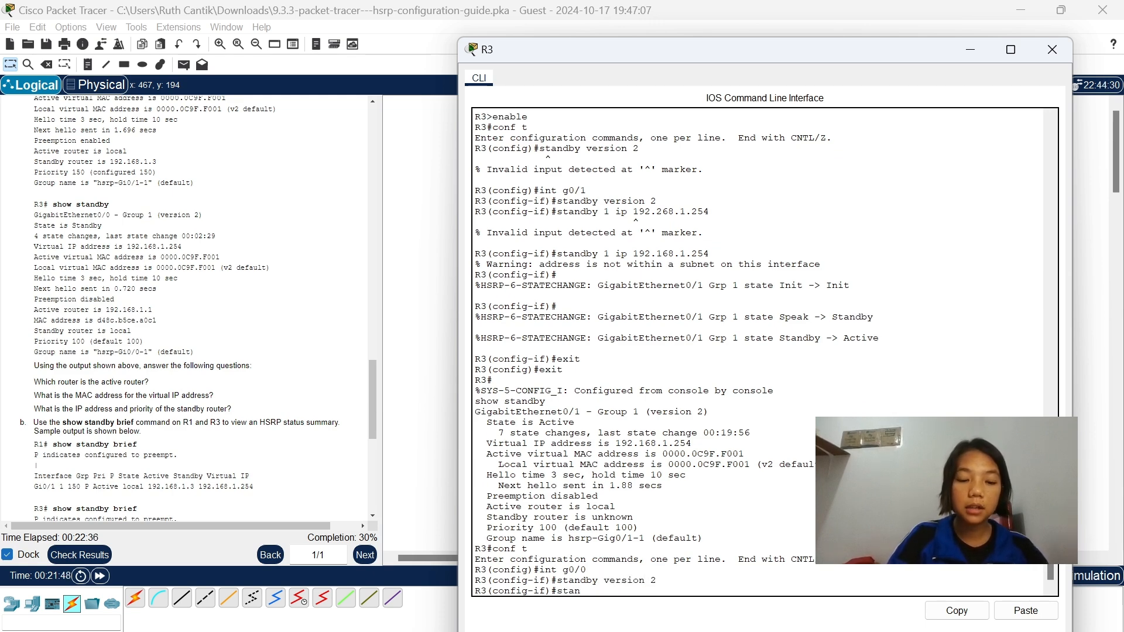
text(dby 1 ip 192.)
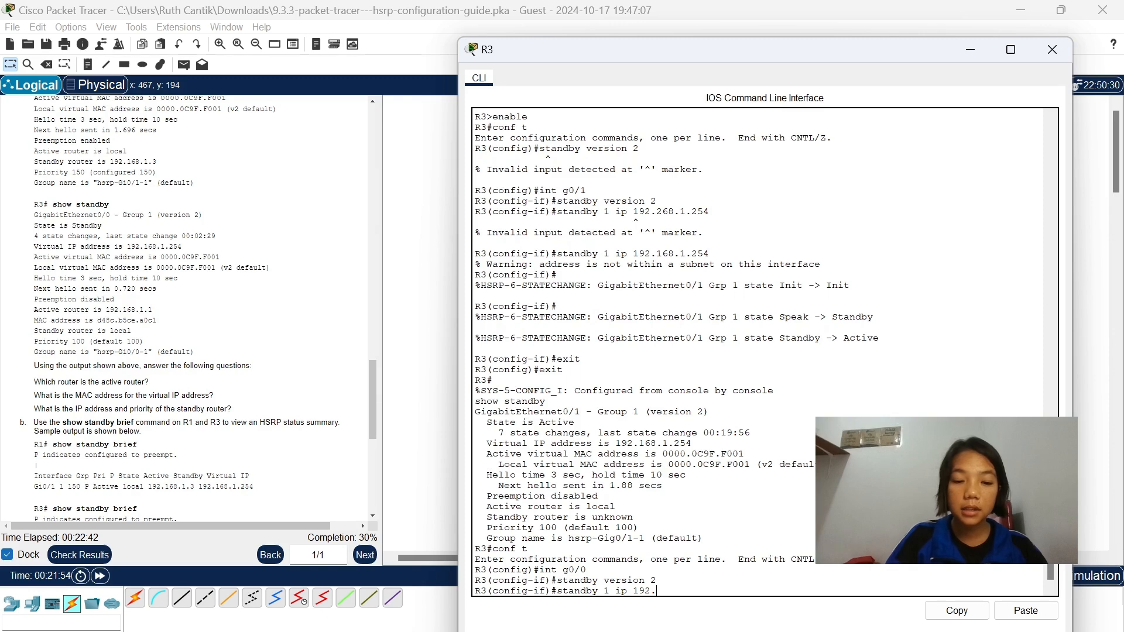
text(268.)
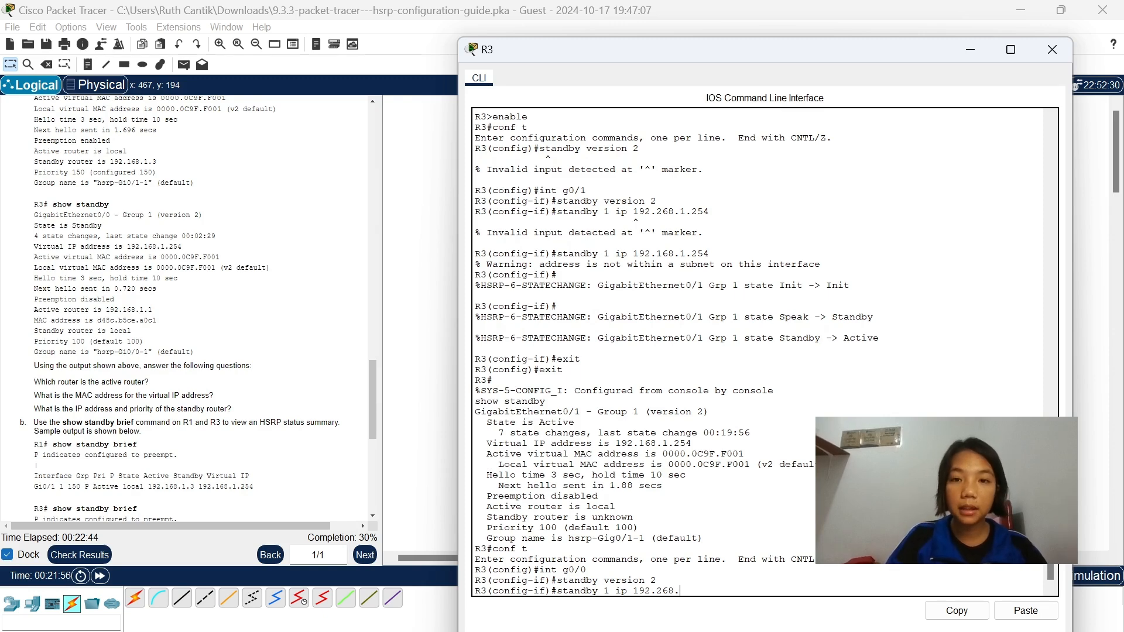
text(1.2)
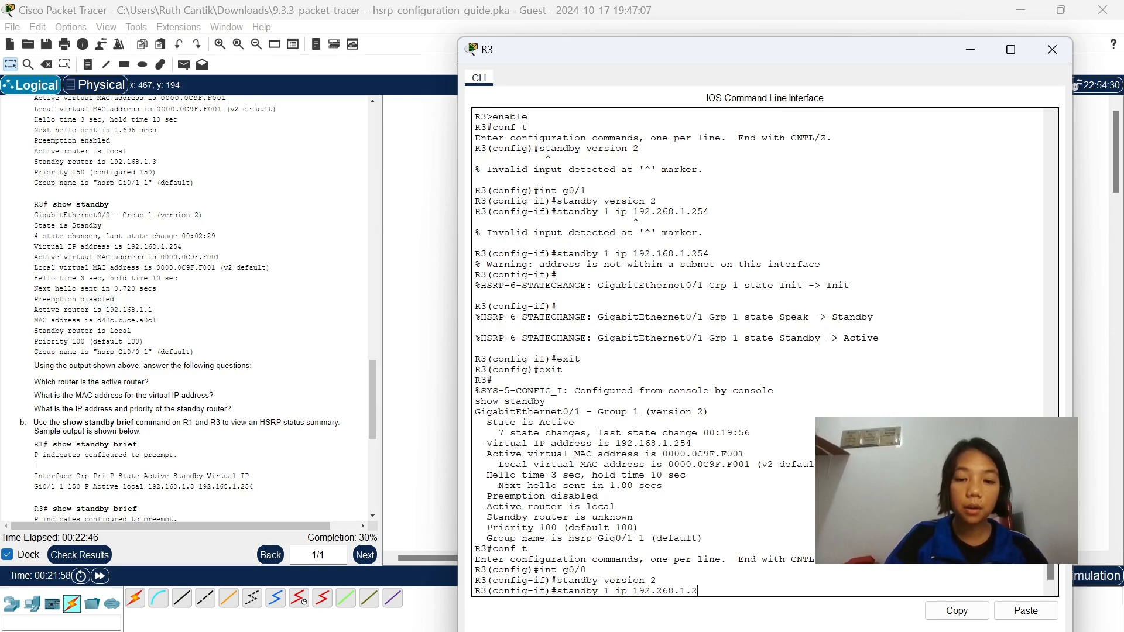
text(54)
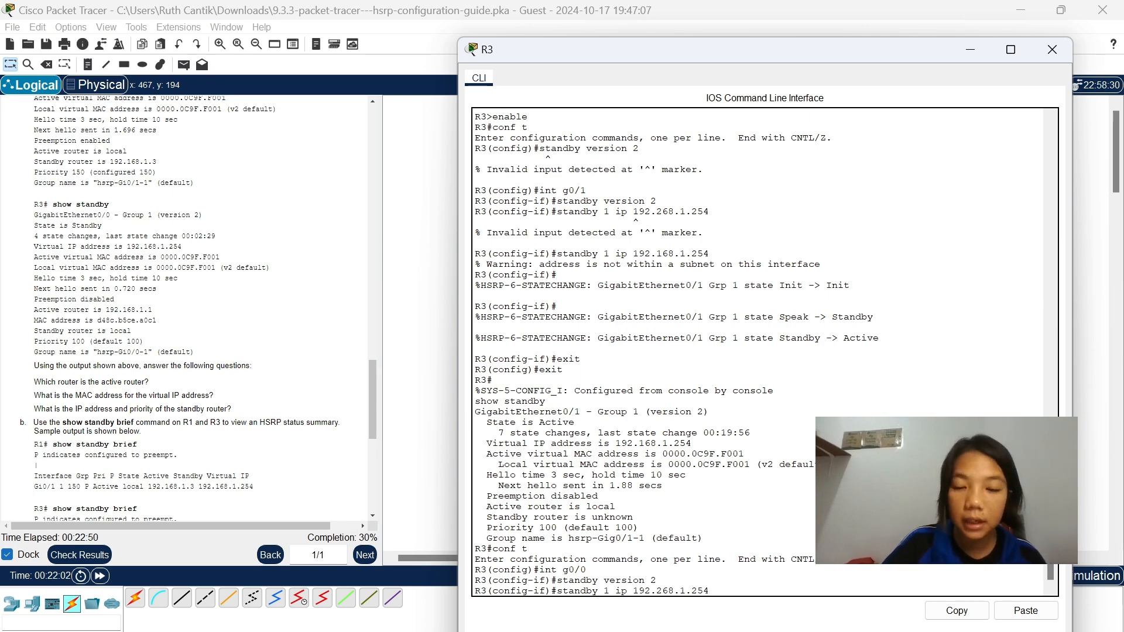
key(Return)
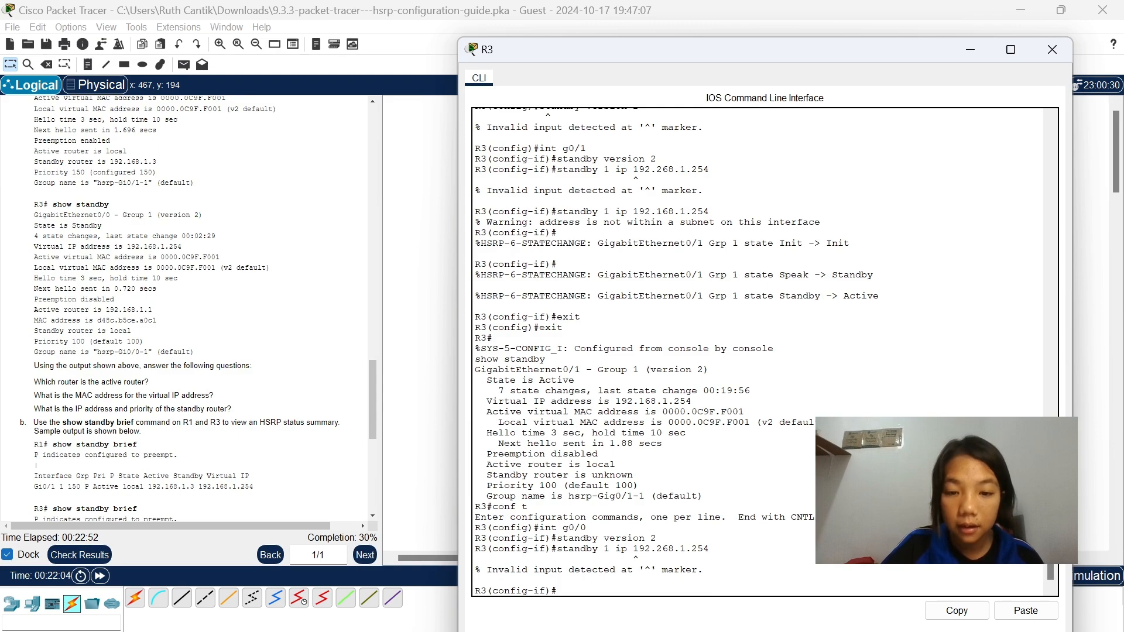
Assign the HSRP group 1 virtual address on R3's g0/0 with standby 1 ip 192.168.1.154.
text(standby)
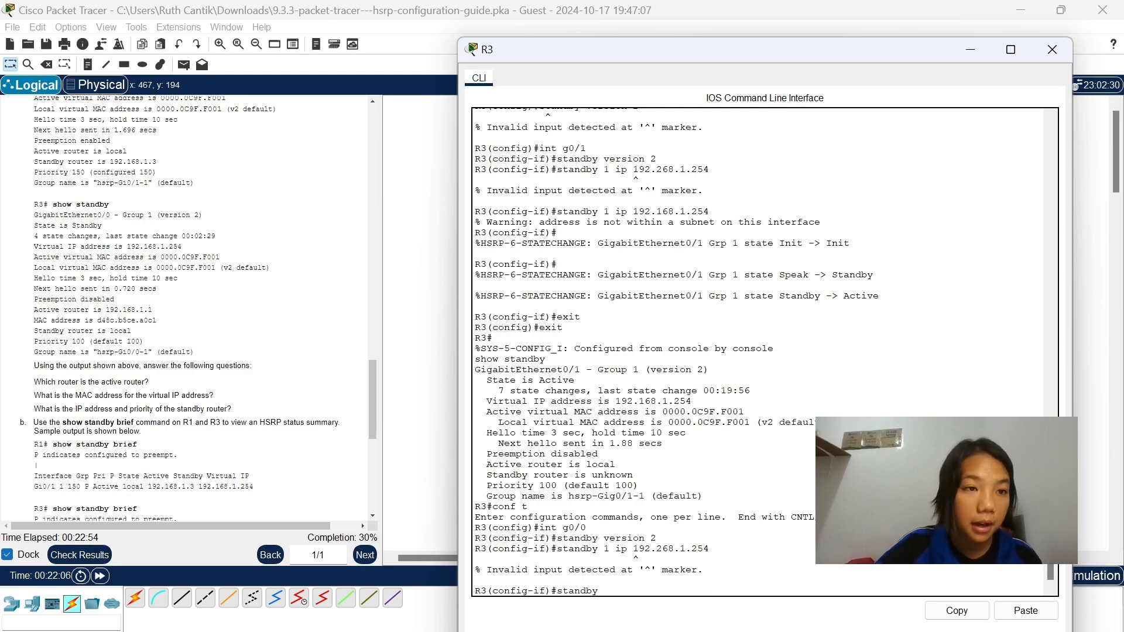
scroll(258, 360, up, 15)
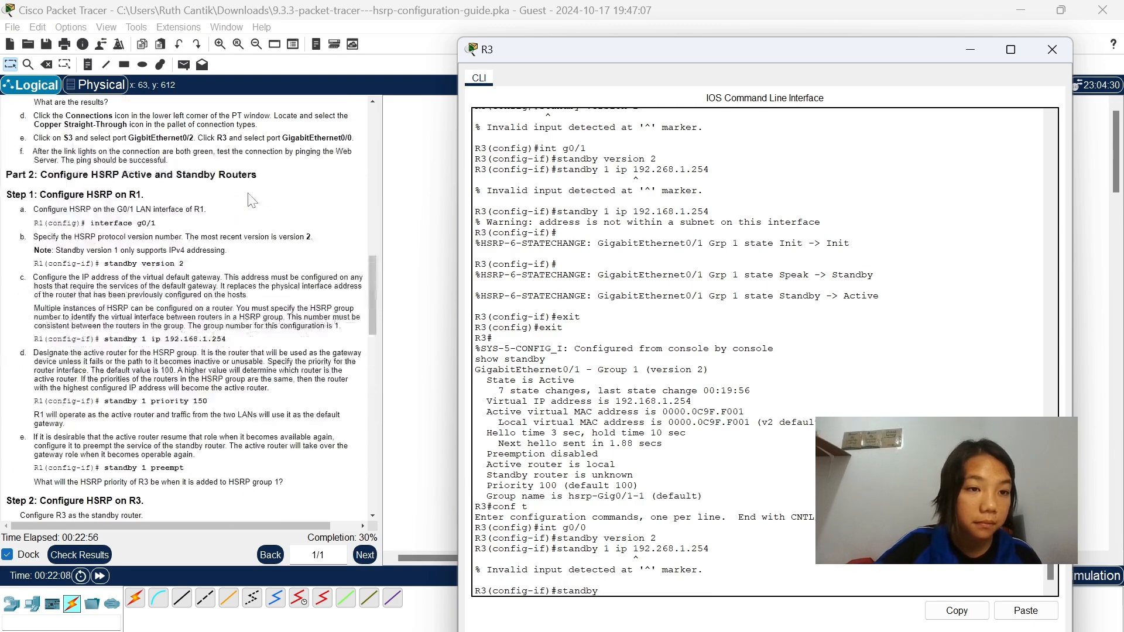
scroll(252, 200, down, 1)
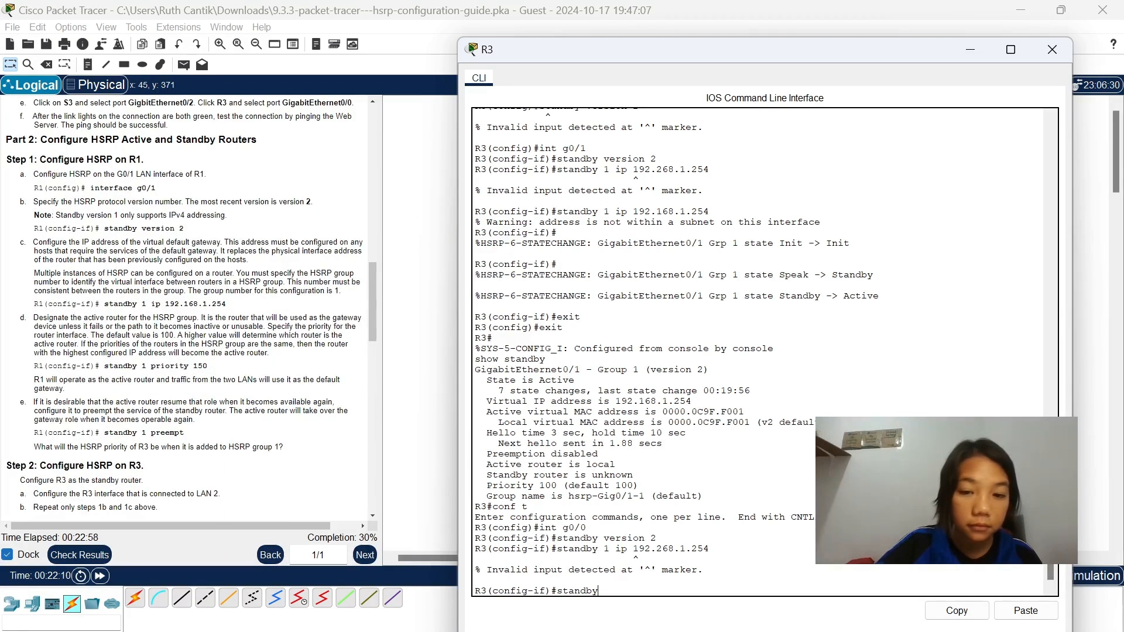
text(1 )
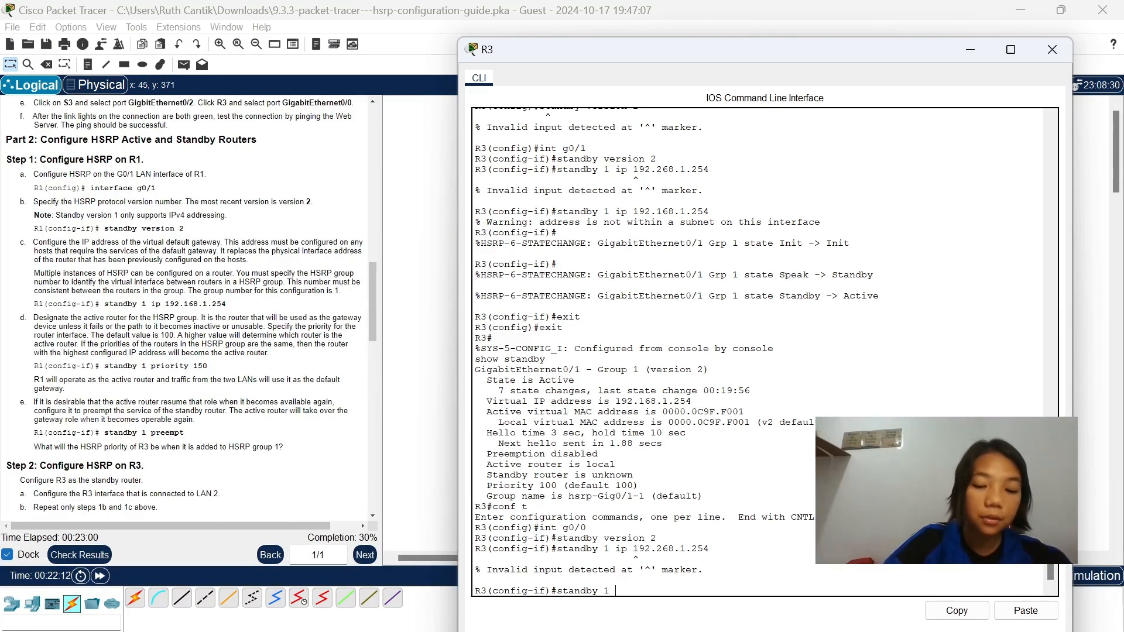
text(ip 1)
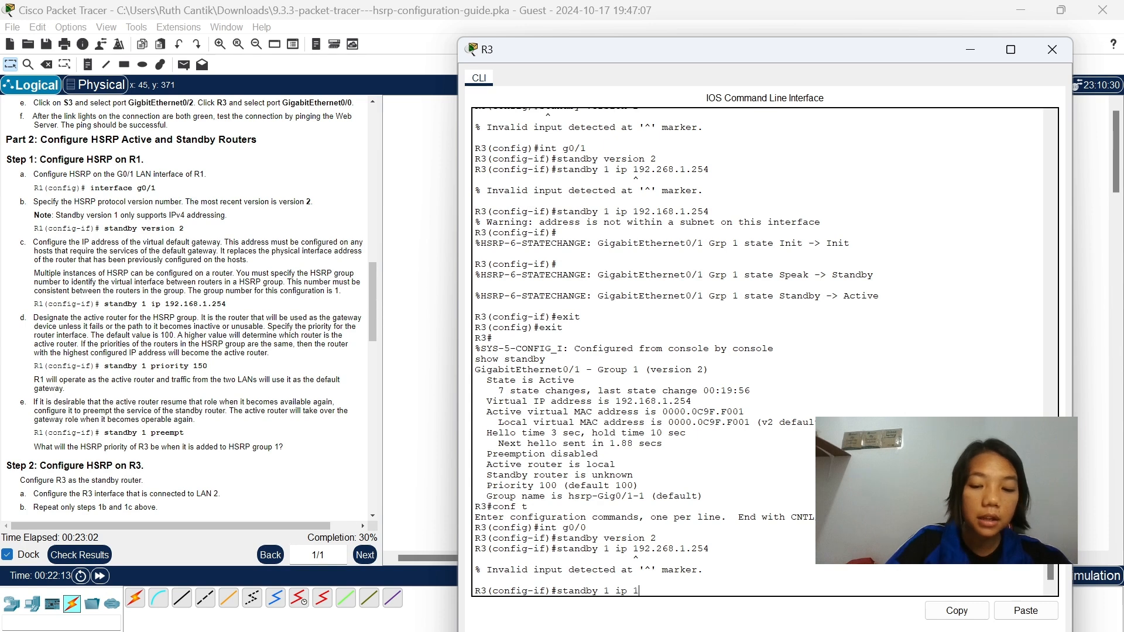
text(92.)
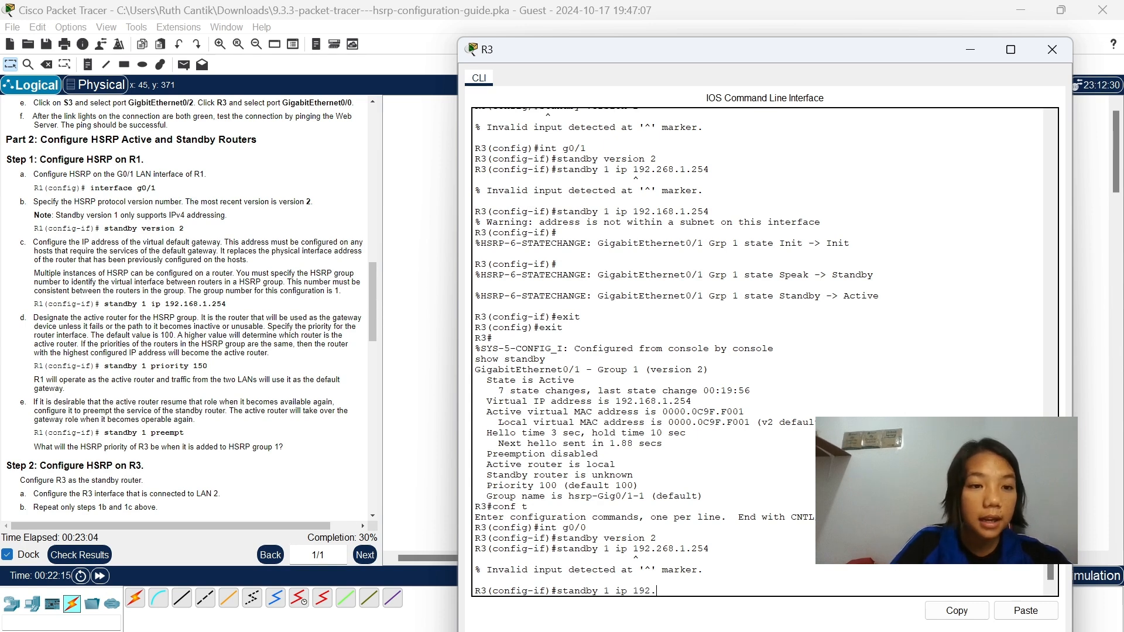
text(167)
key(BackSpace)
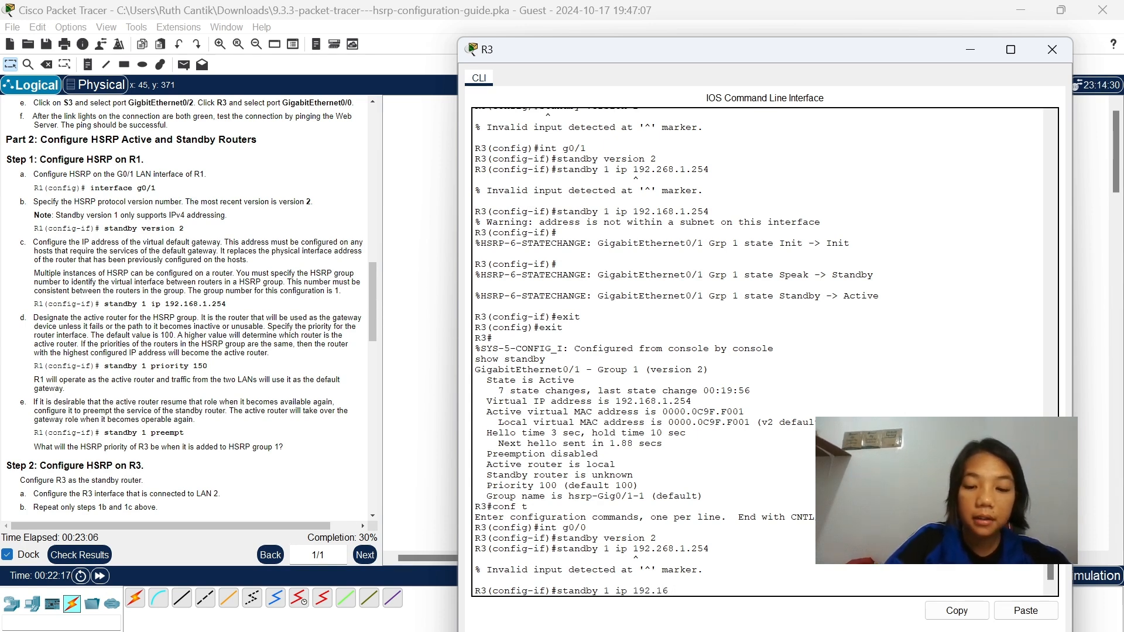
text(8)
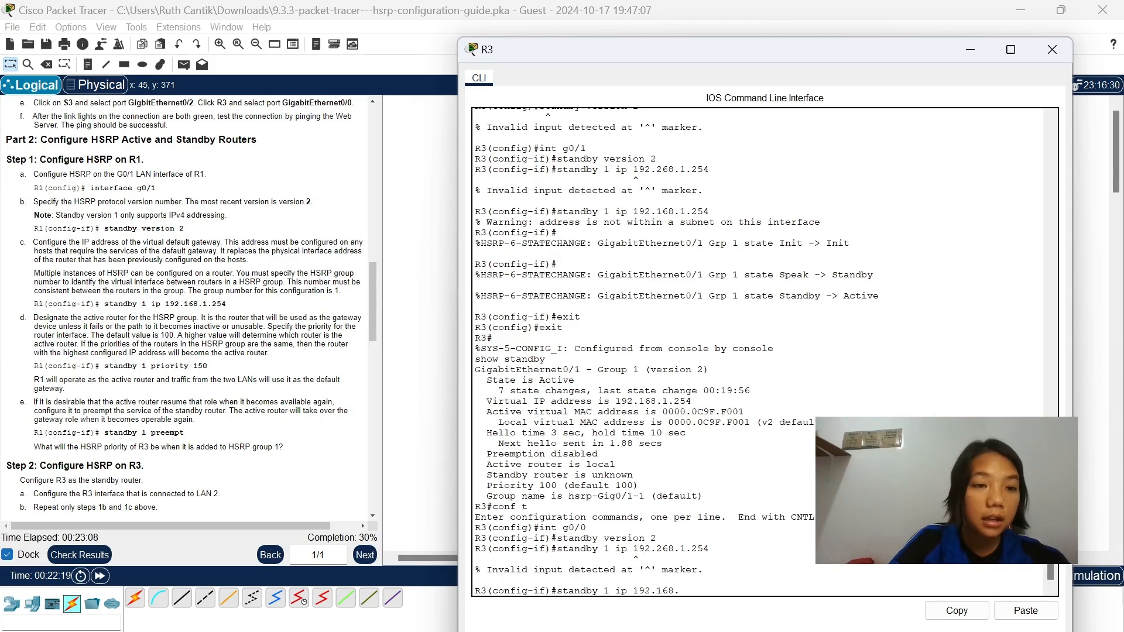
text(.1.1)
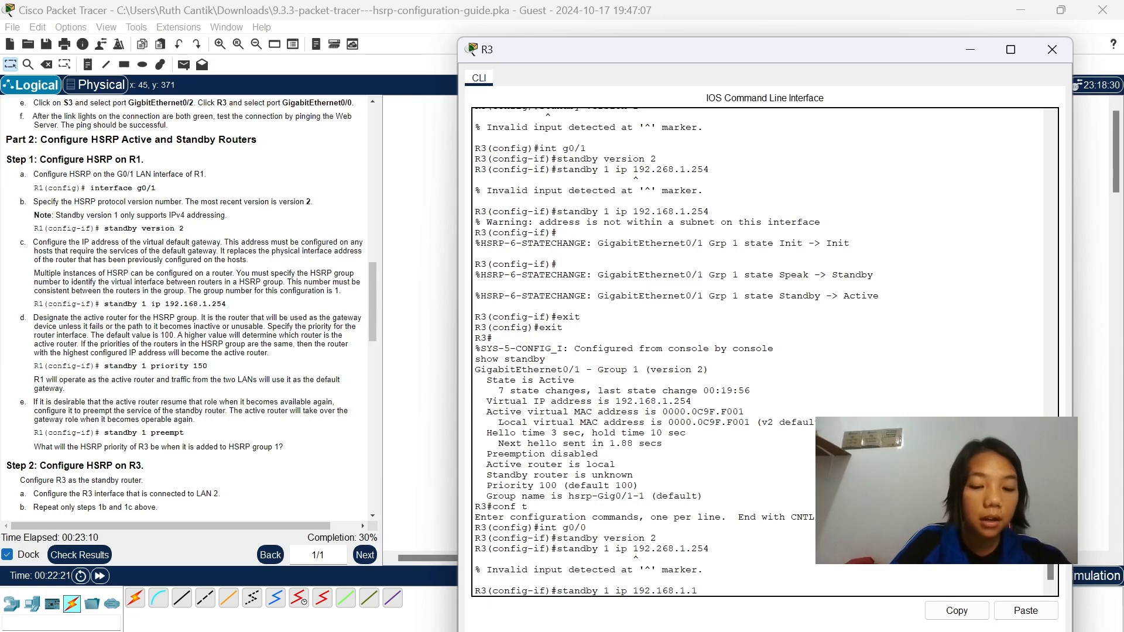
text(54)
key(Return)
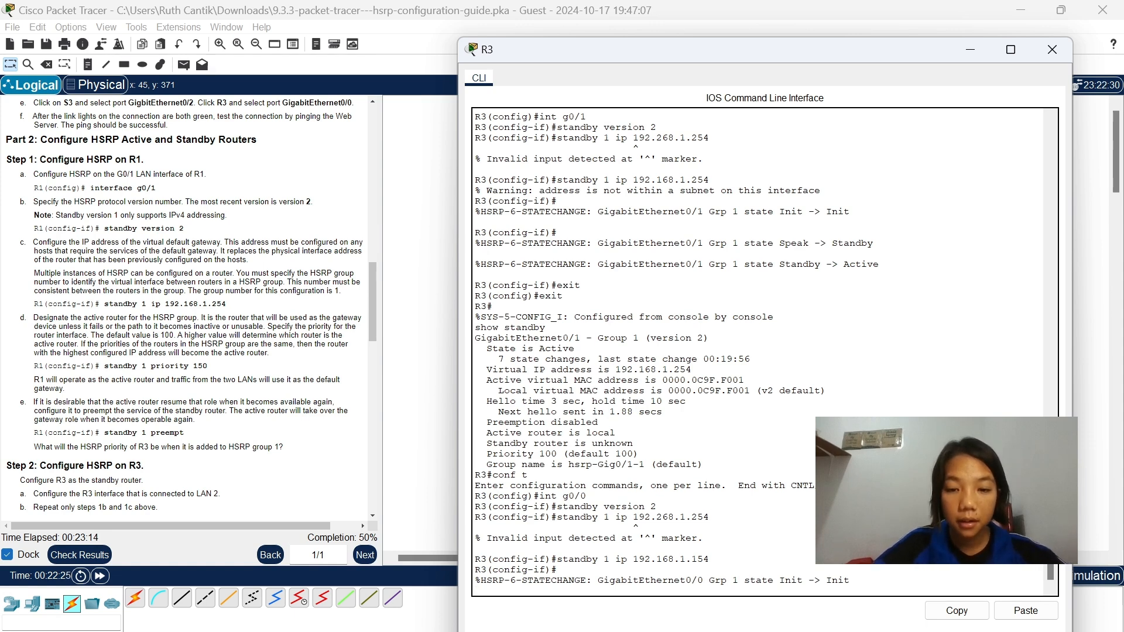
Set R3's HSRP virtual address on g0/0 with standby 1 ip 192.168.1.254, reusing the preceding standby command.
triple_click(550, 570)
drag(709, 559, 557, 559)
key(ctrl+c)
right_click(562, 565)
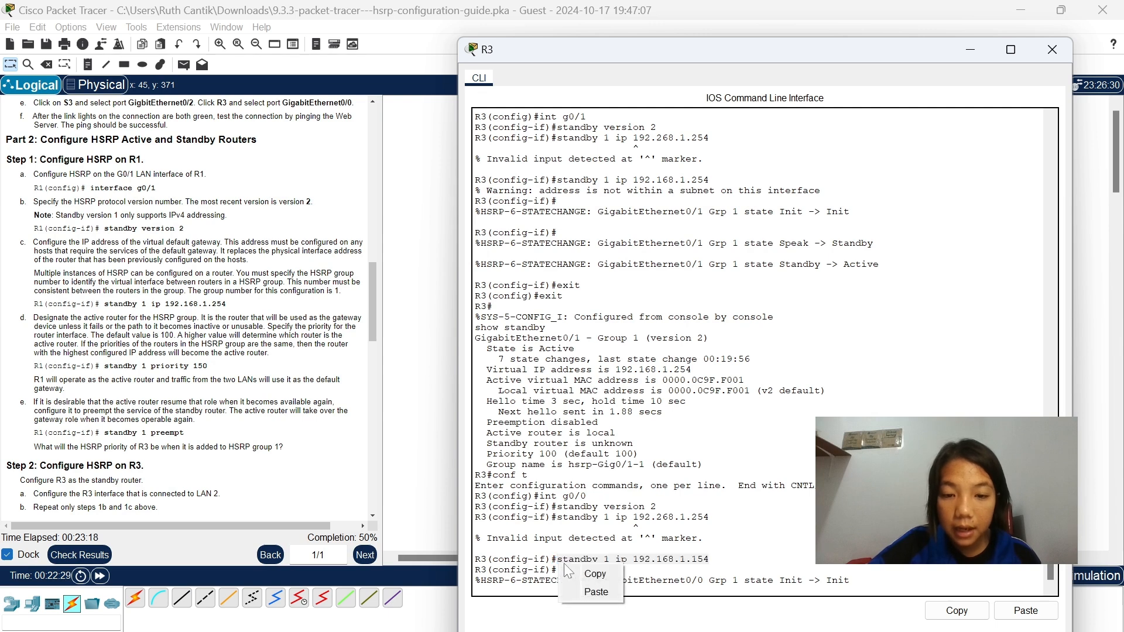
click(597, 592)
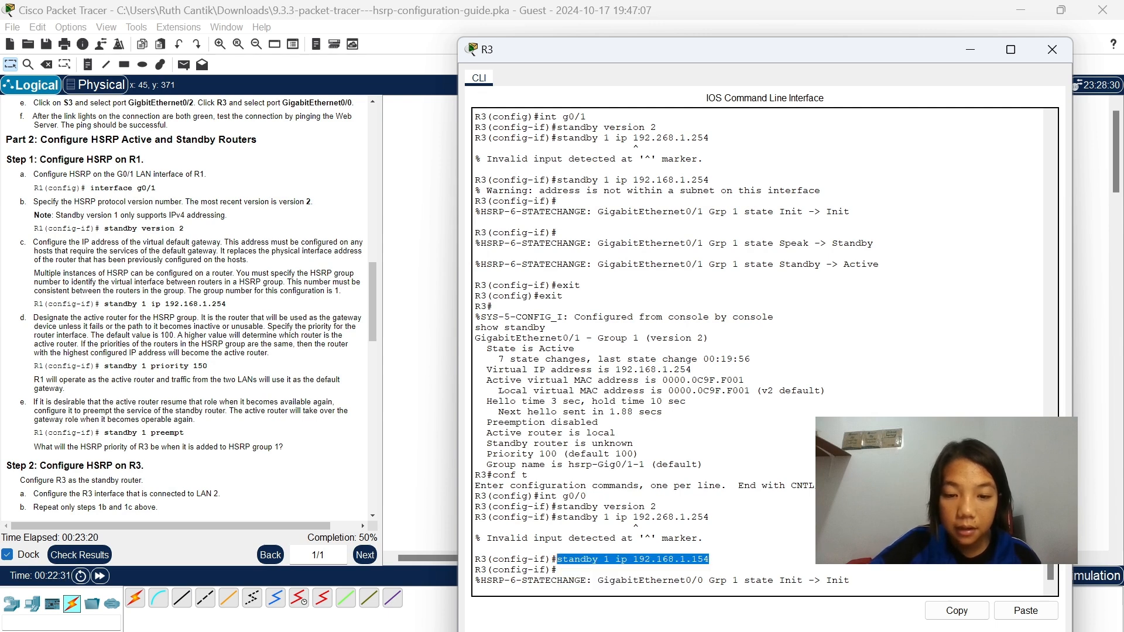
key(Return)
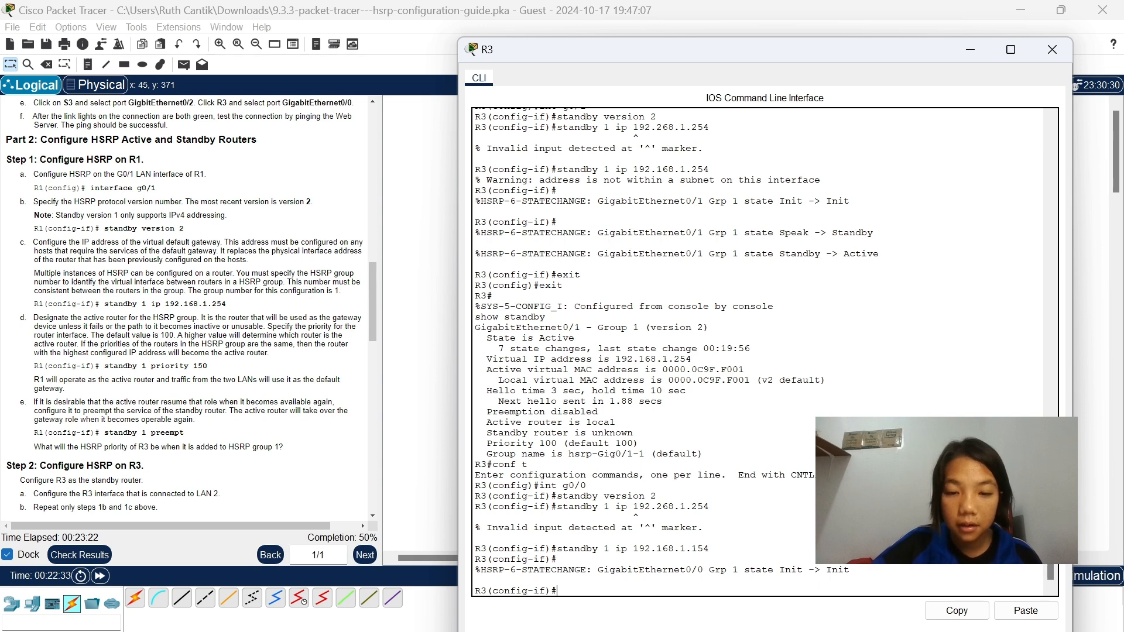
right_click(656, 585)
click(685, 614)
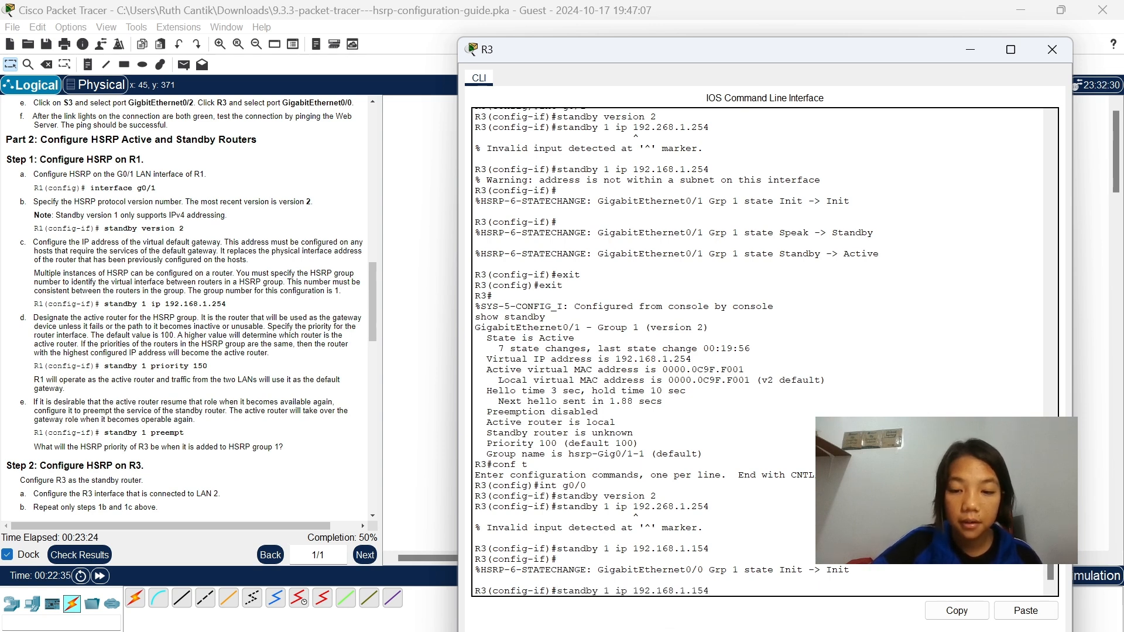
text(54)
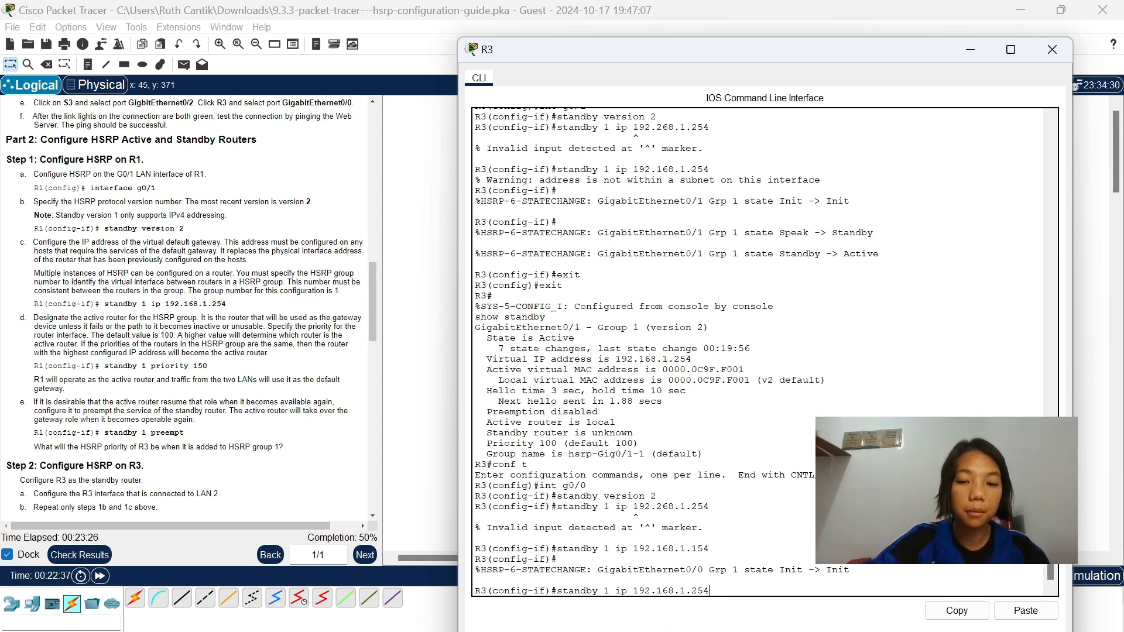
key(Return)
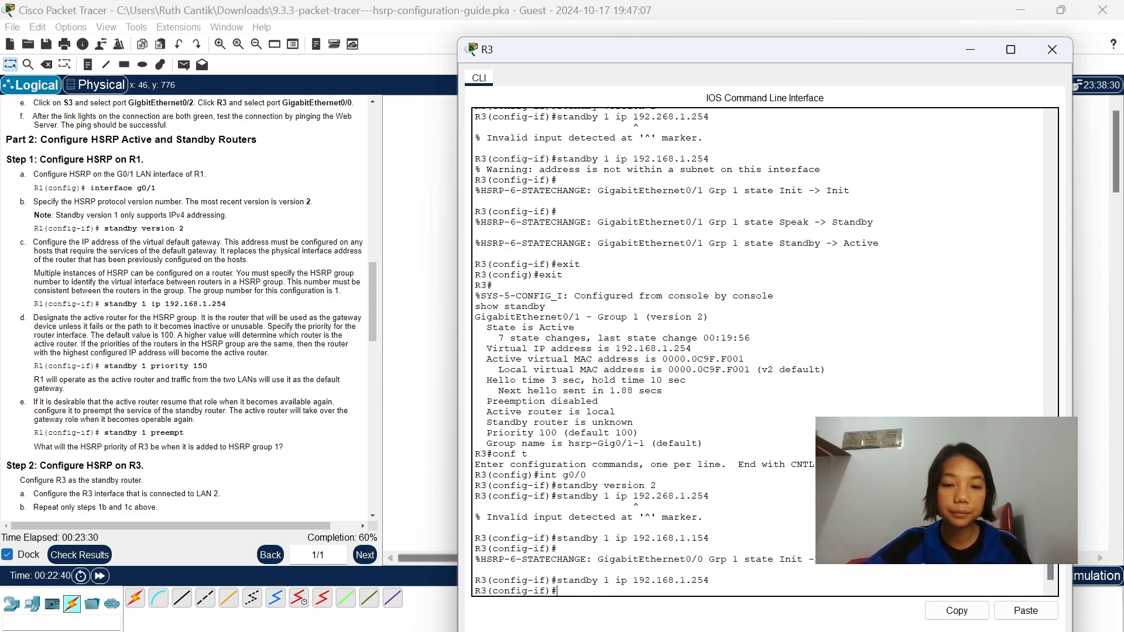
Check the verification instructions and return R3 to privileged EXEC mode with exit twice.
scroll(282, 464, down, 5)
scroll(282, 463, down, 4)
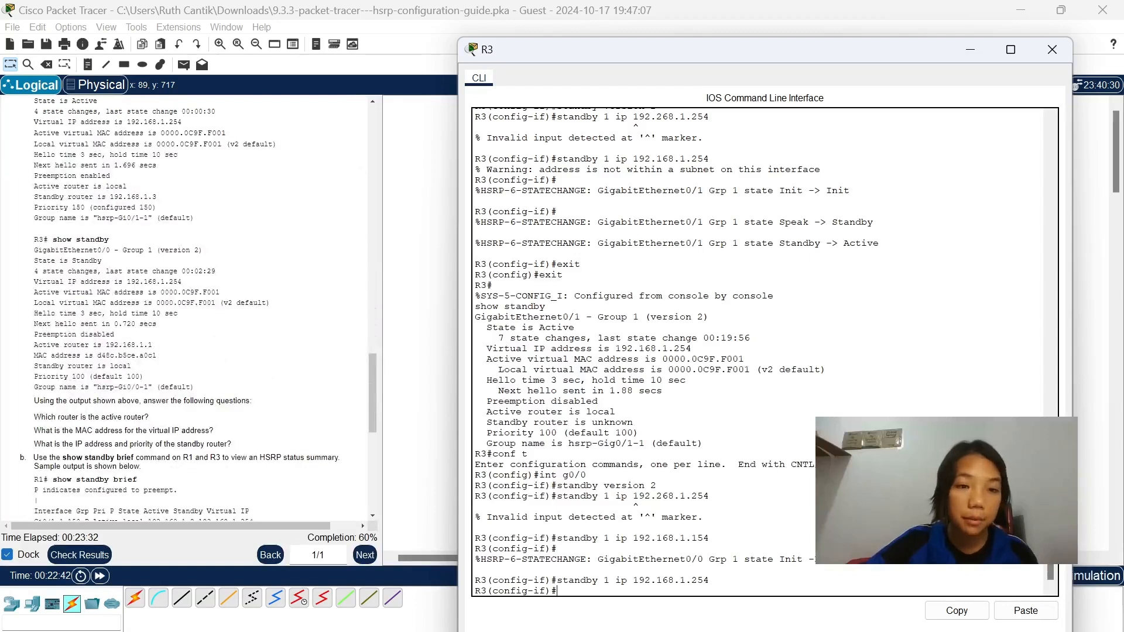
scroll(150, 371, up, 1)
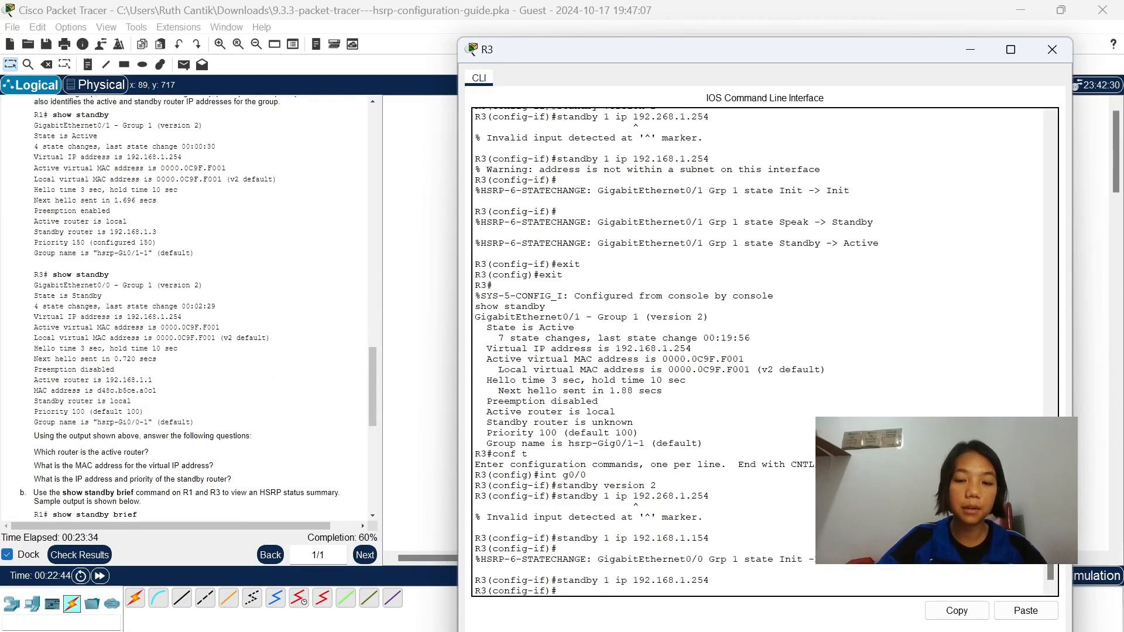
text(xit)
key(Return)
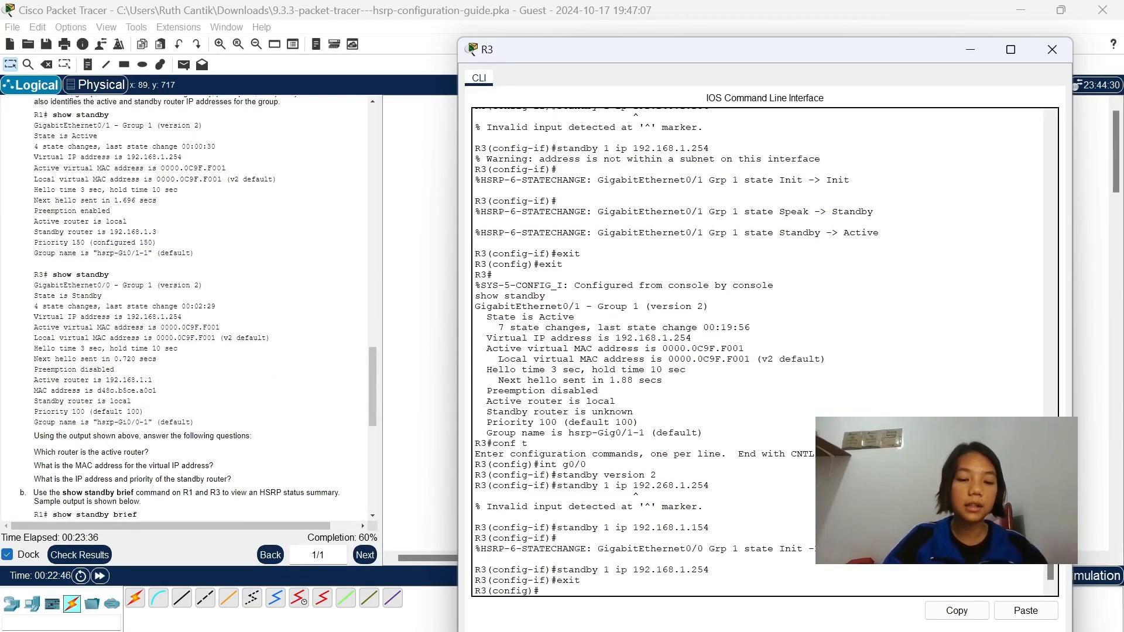
text(exit)
key(Return)
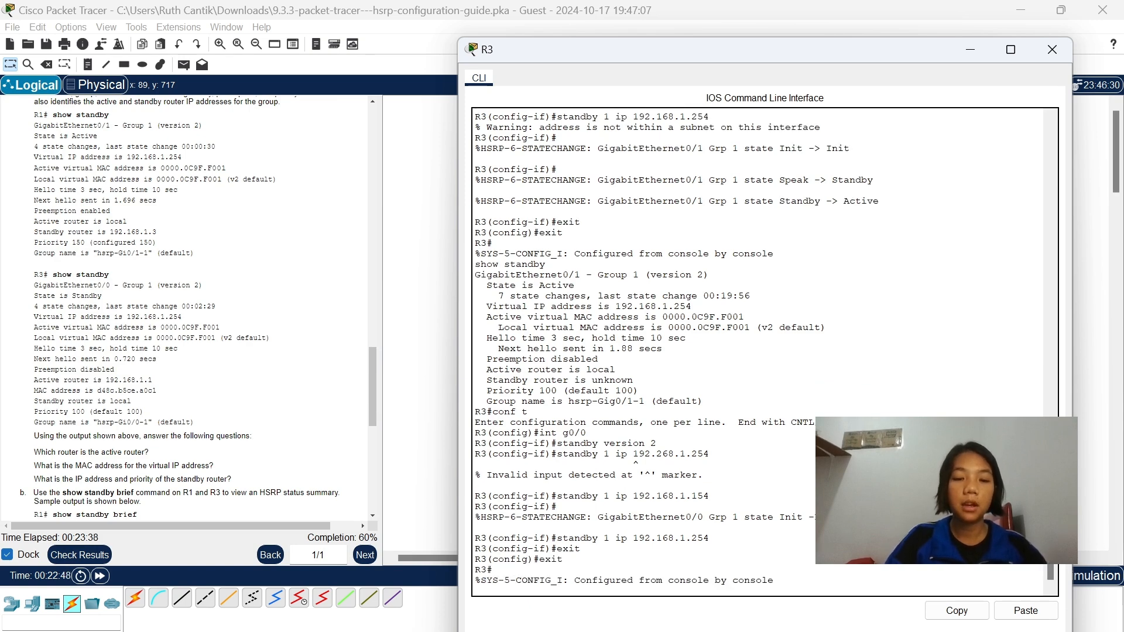
Display the HSRP status on R3 with show standby and page through to the end of the output.
text(sjow)
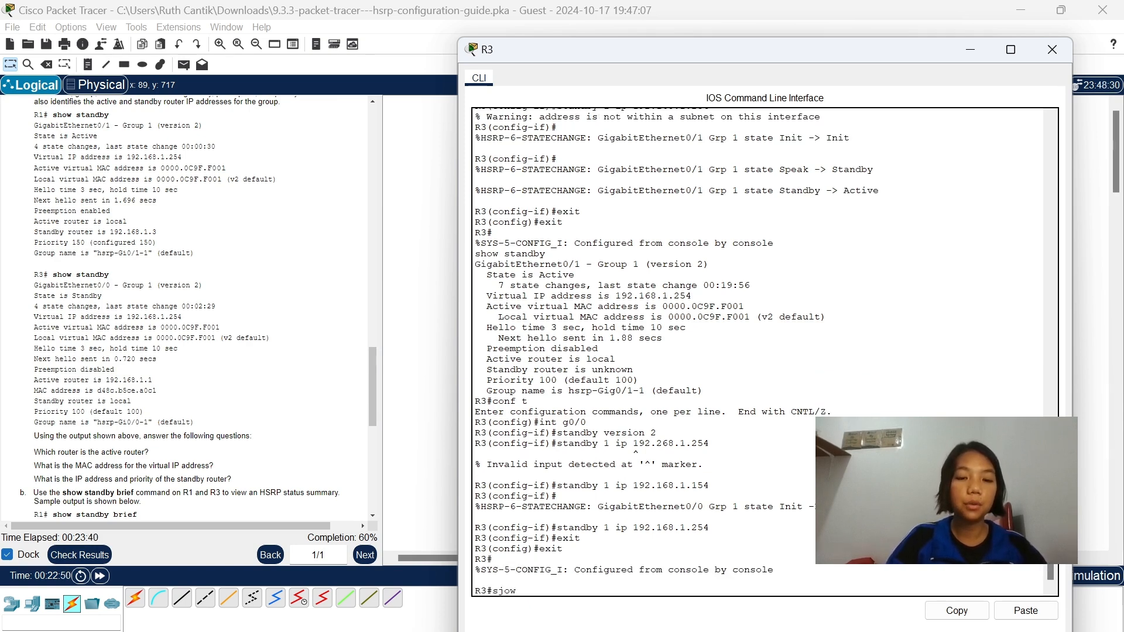
key(BackSpace)
key(BackSpace)
key(BackSpace)
text(how s)
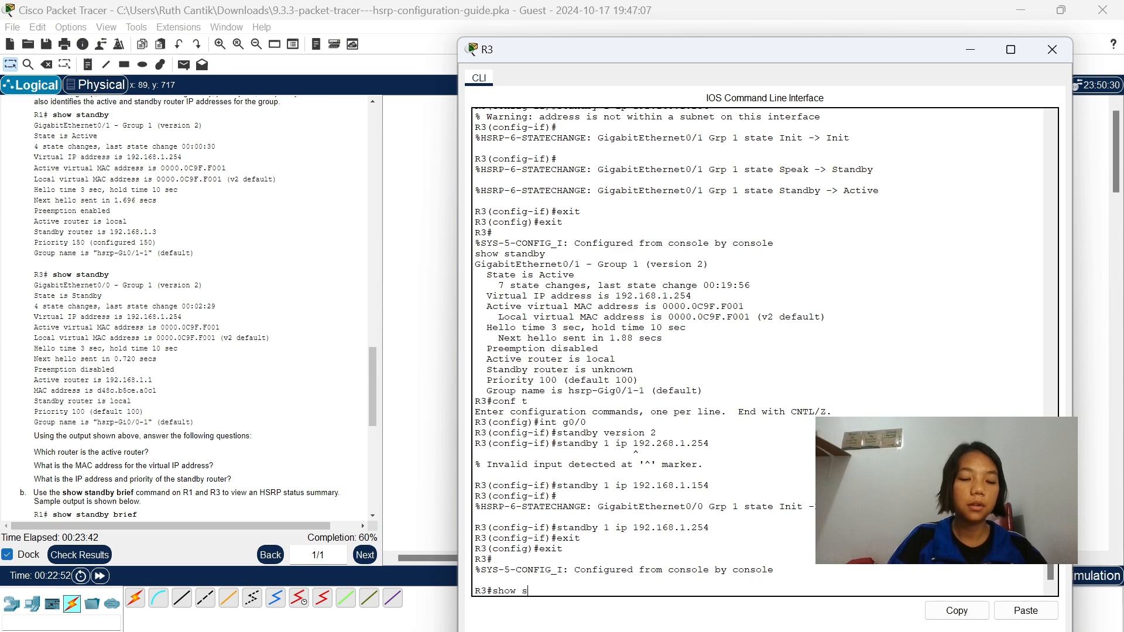
text(tandby)
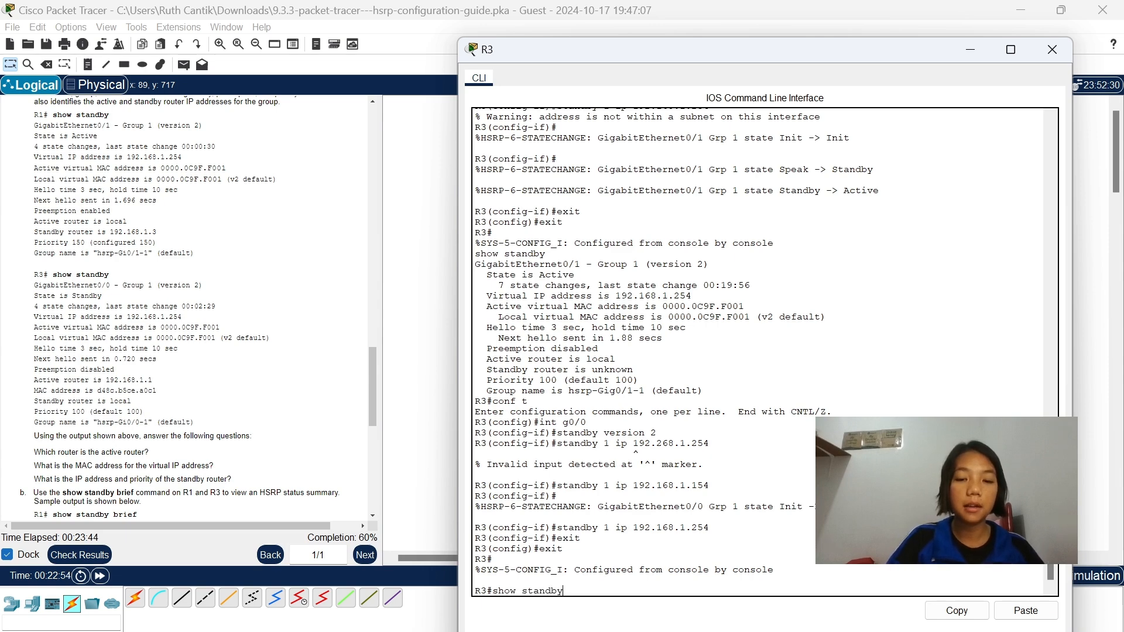
key(Return)
key(Return)
key(Return)
key(Return)
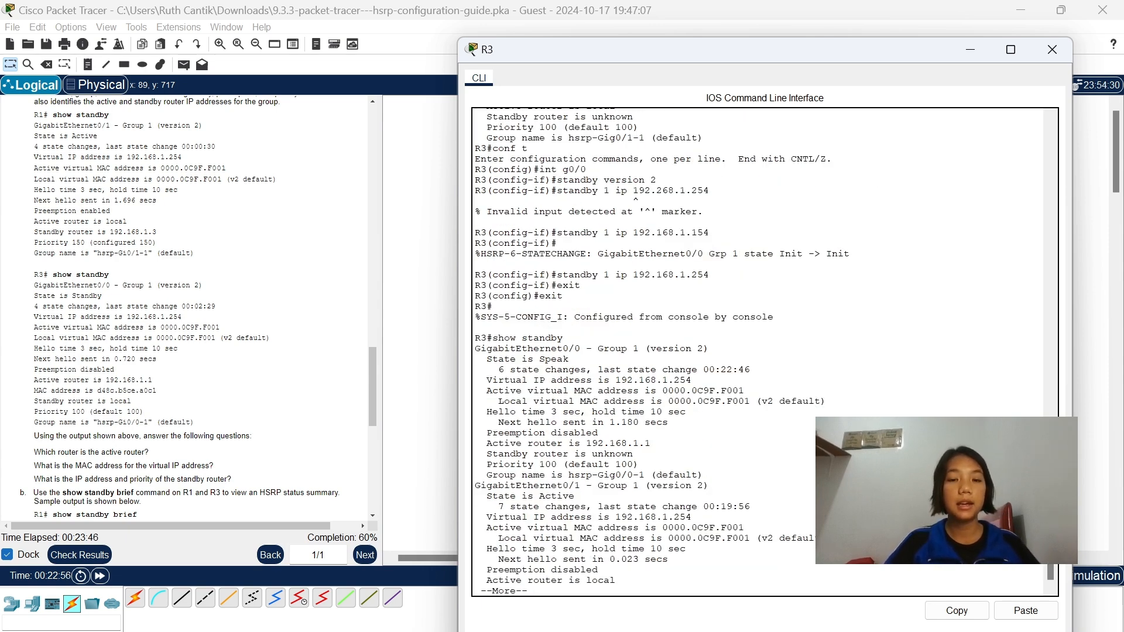
key(Return)
key(Return)
key(Return)
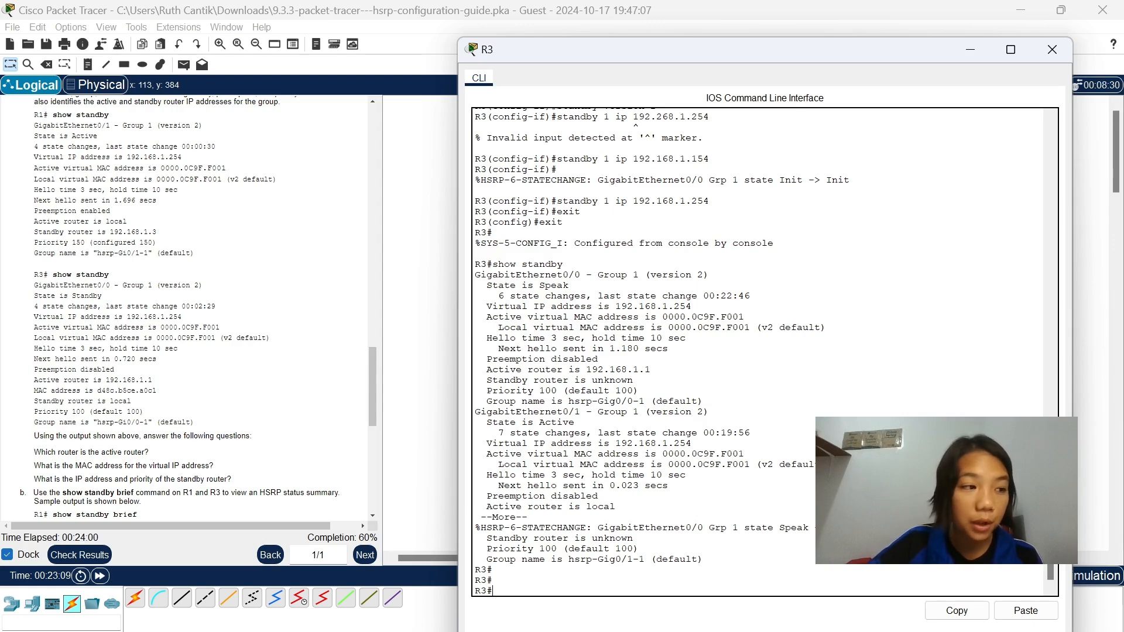
Read the show standby brief instructions, minimize R3's window, and open R1's command line, moving its window below the routers in the topology.
scroll(205, 421, down, 10)
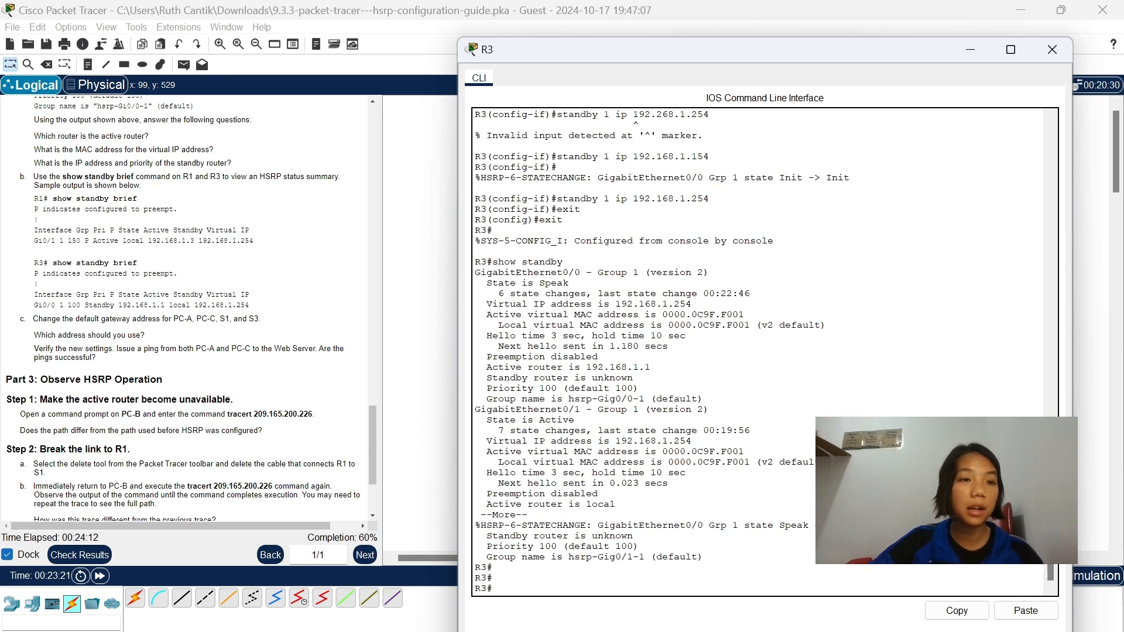
click(969, 50)
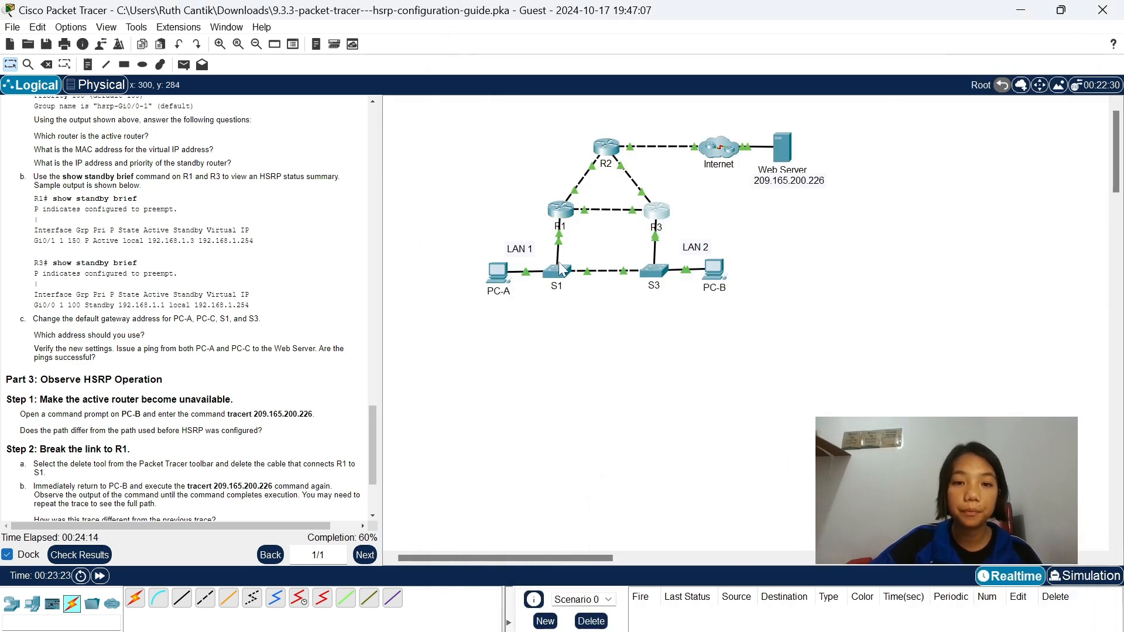
click(561, 210)
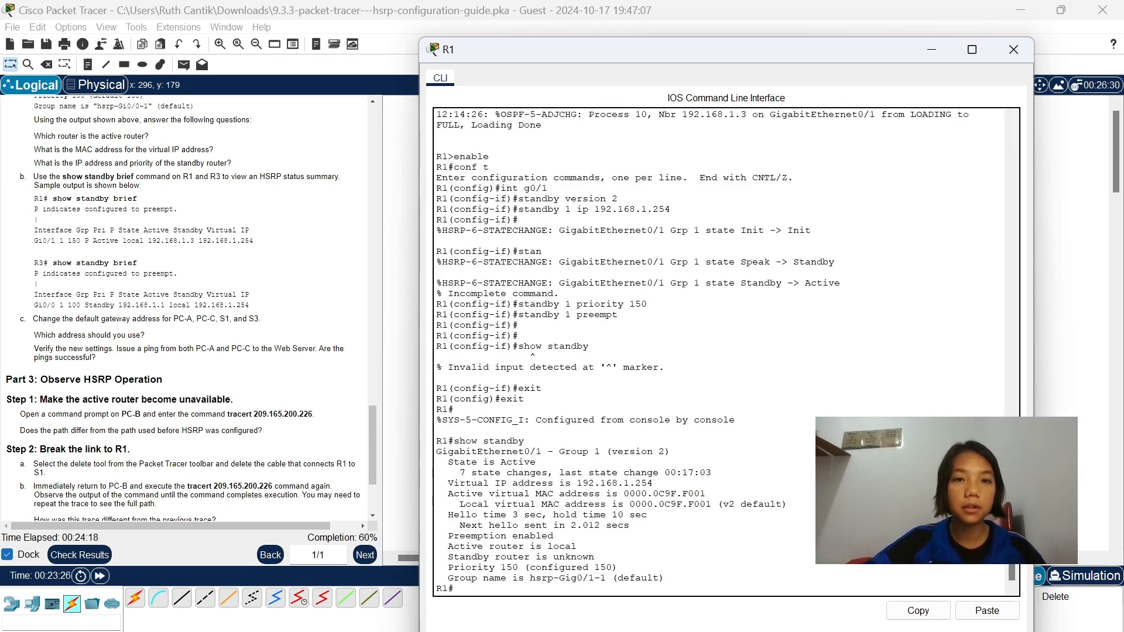
drag(419, 37, 419, 270)
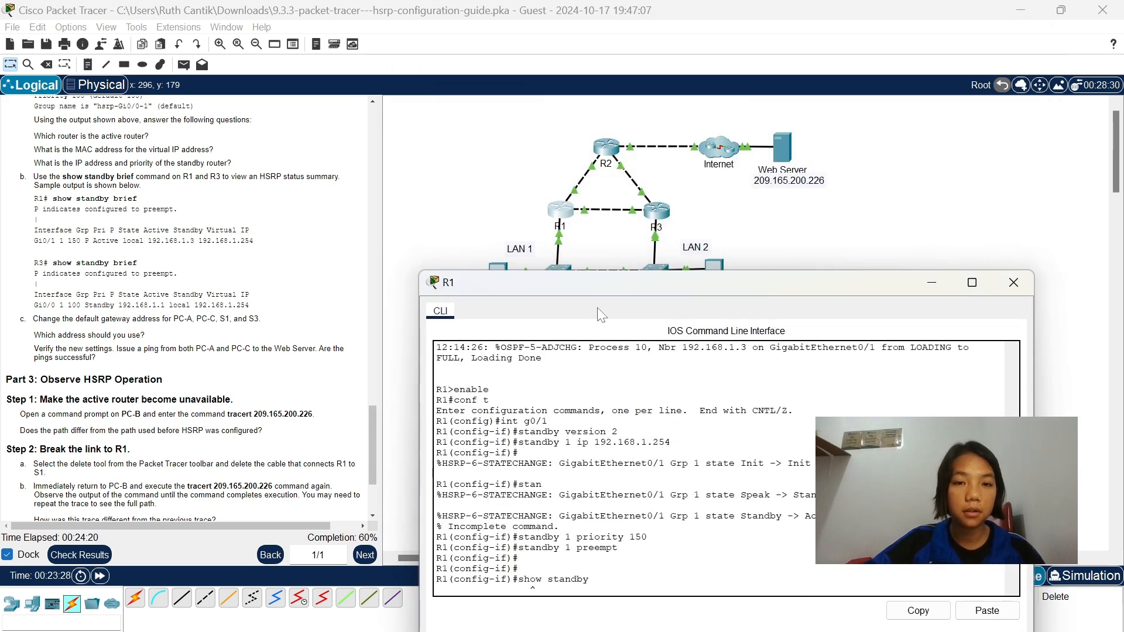
Display R1's HSRP summary with show standby brief, then minimize its window.
drag(608, 280, 616, 156)
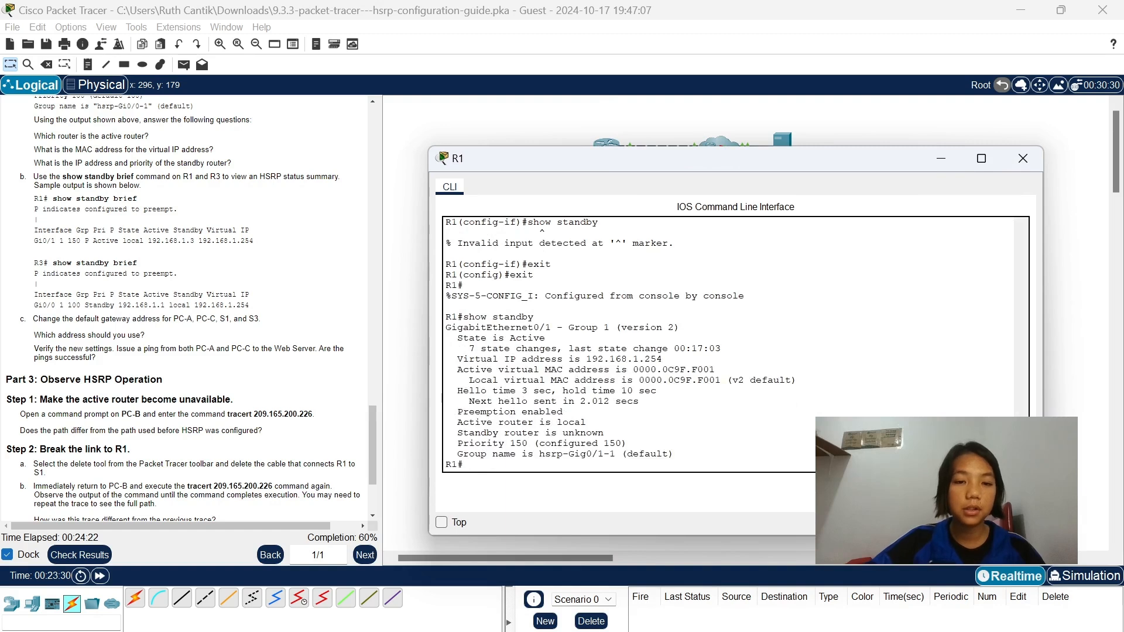
text(show standby)
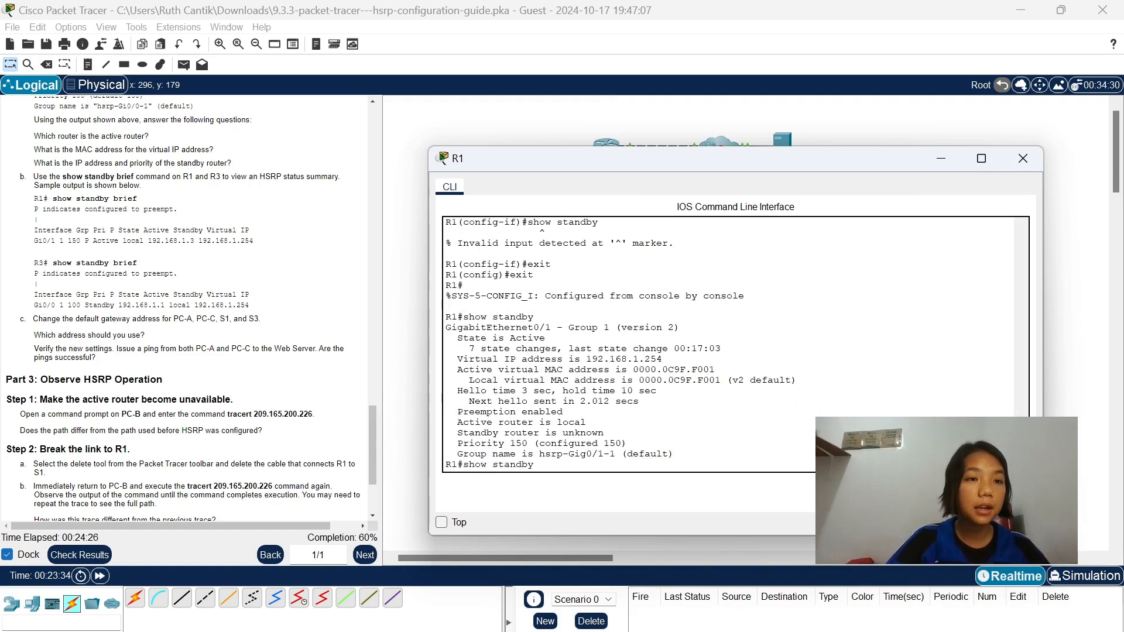
text( brief)
key(Return)
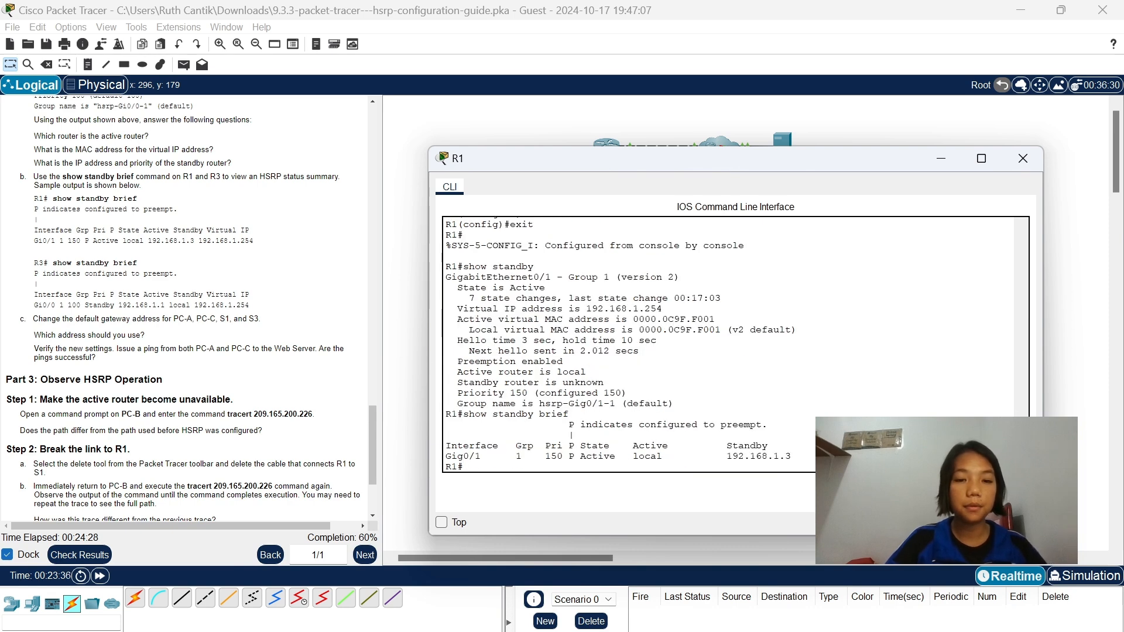
key(Return)
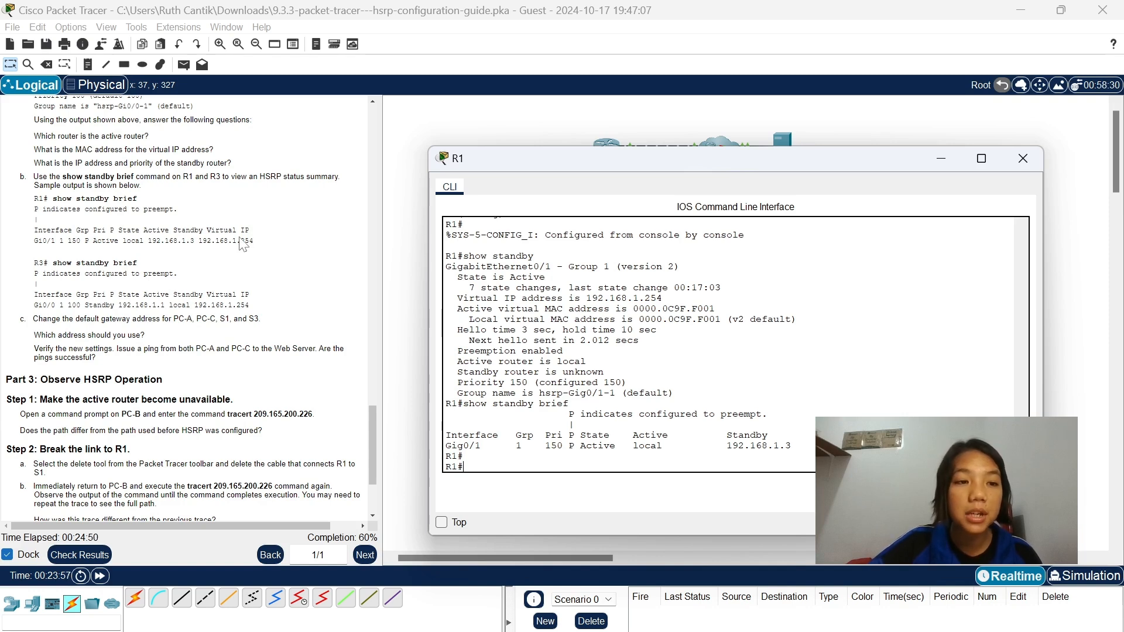
click(932, 155)
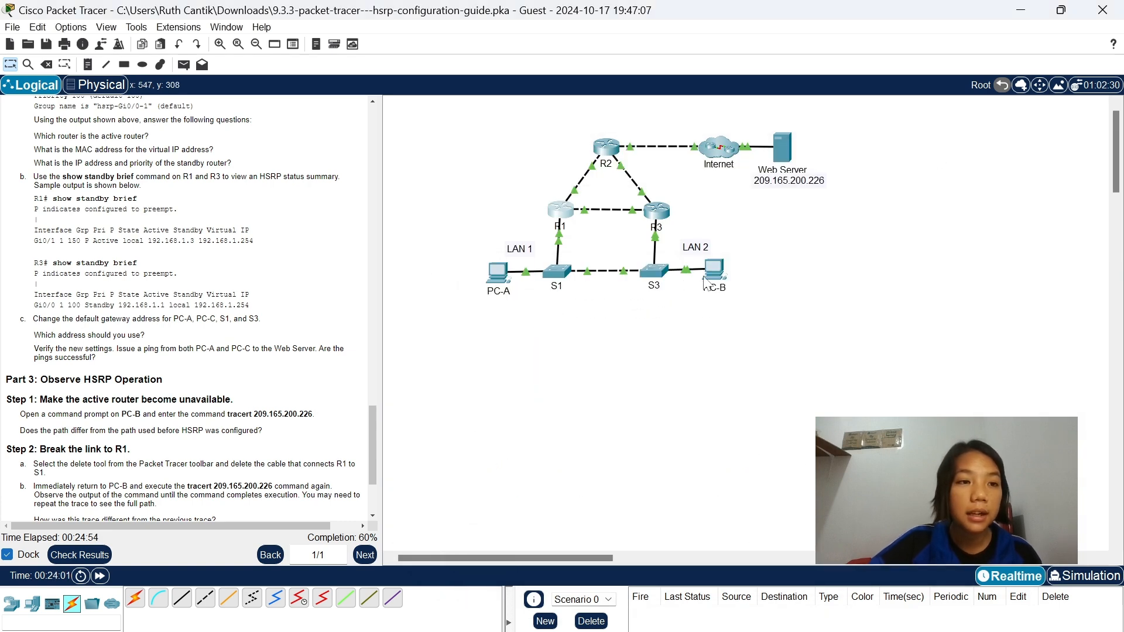
Open R3's command line, display its HSRP summary with show standby brief, and minimize its window.
mouse_move(713, 271)
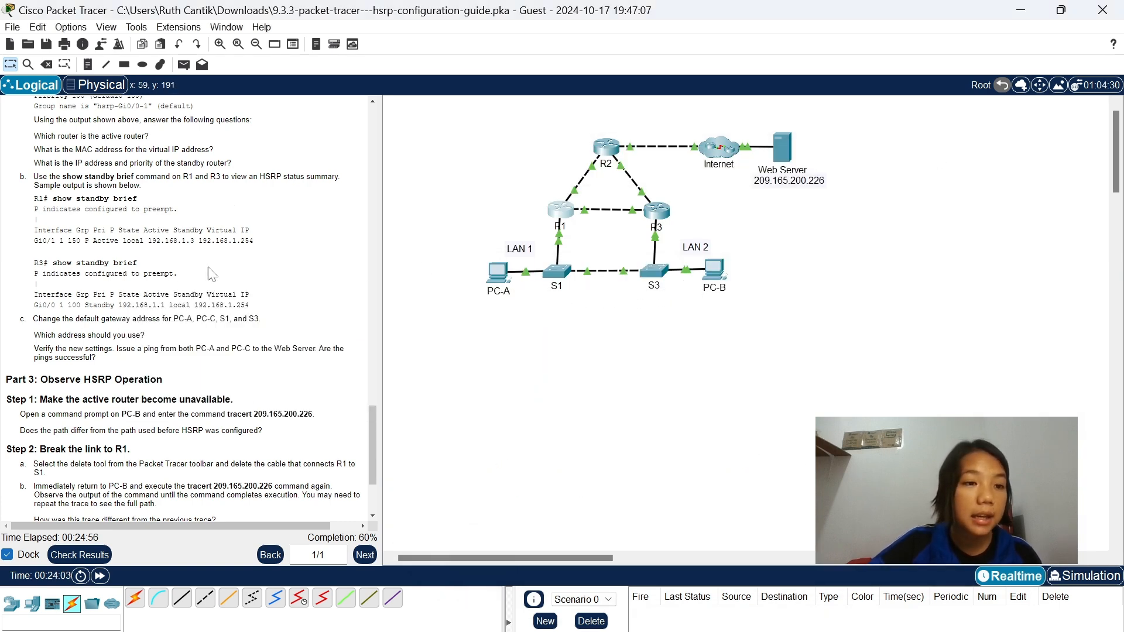
click(655, 212)
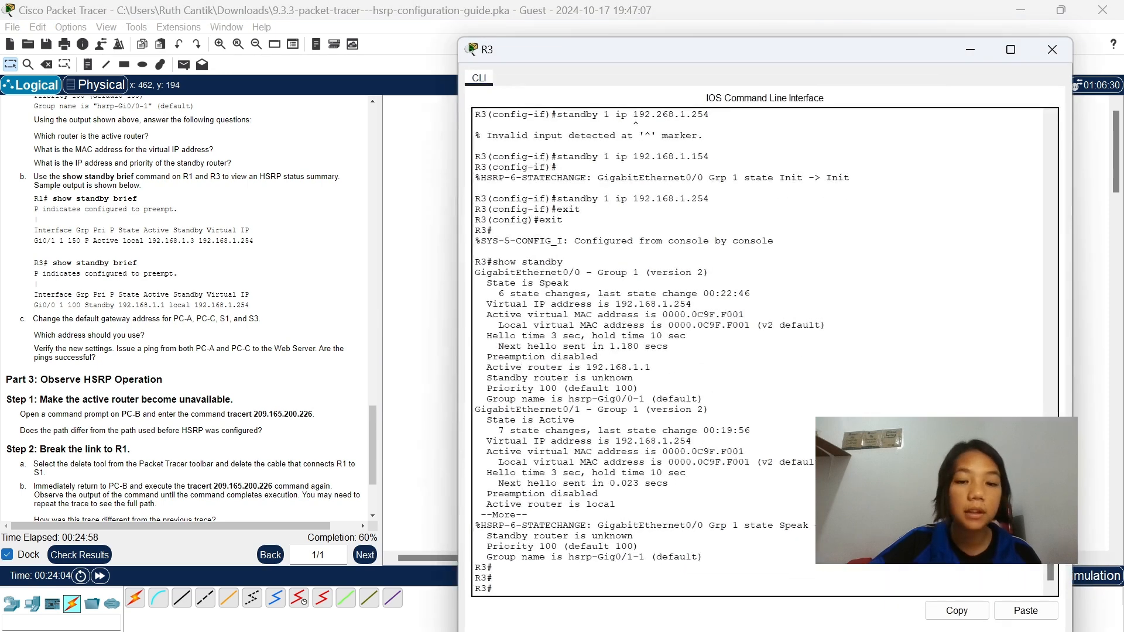
text(sat)
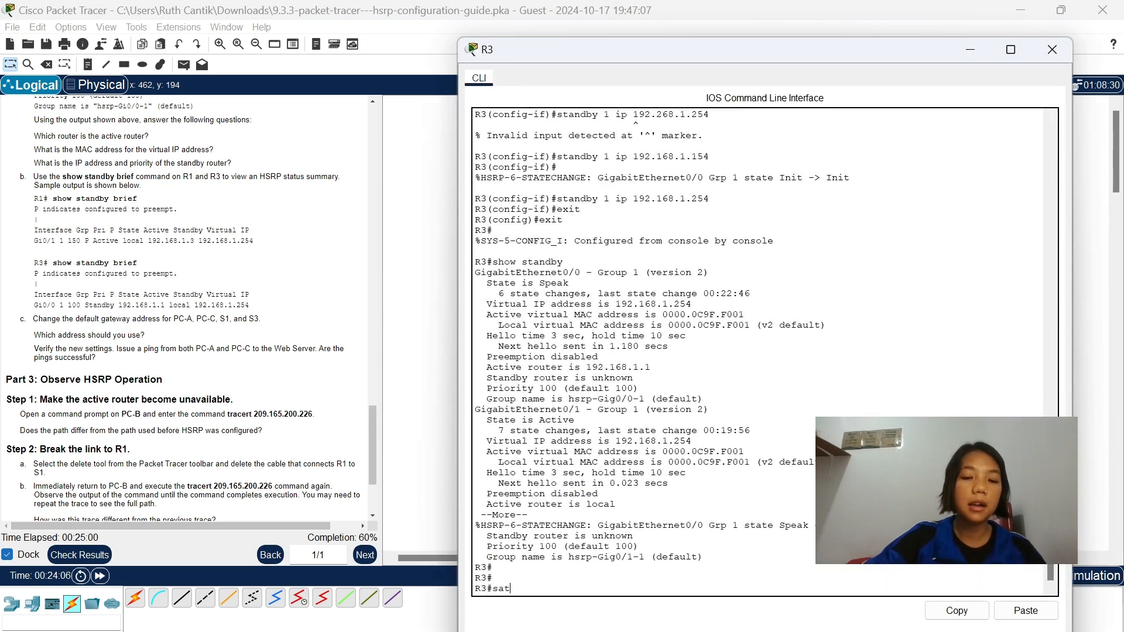
key(BackSpace)
key(BackSpace)
text(tandby)
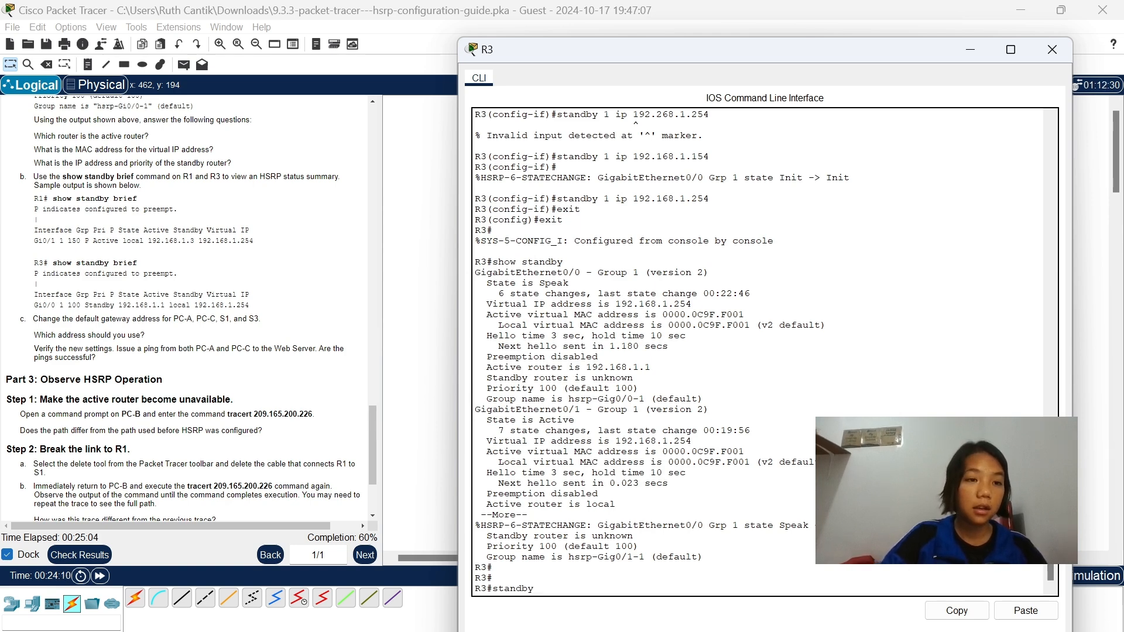
key(BackSpace)
key(BackSpace)
key(BackSpace)
key(BackSpace)
key(BackSpace)
key(BackSpace)
key(BackSpace)
text(ho)
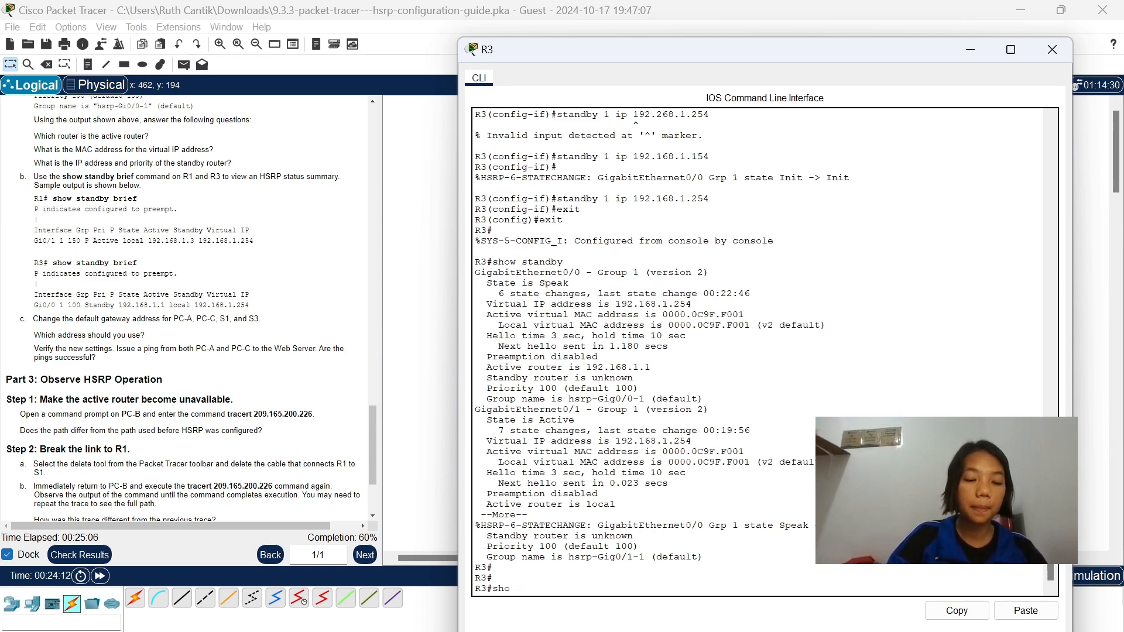
text(w standby)
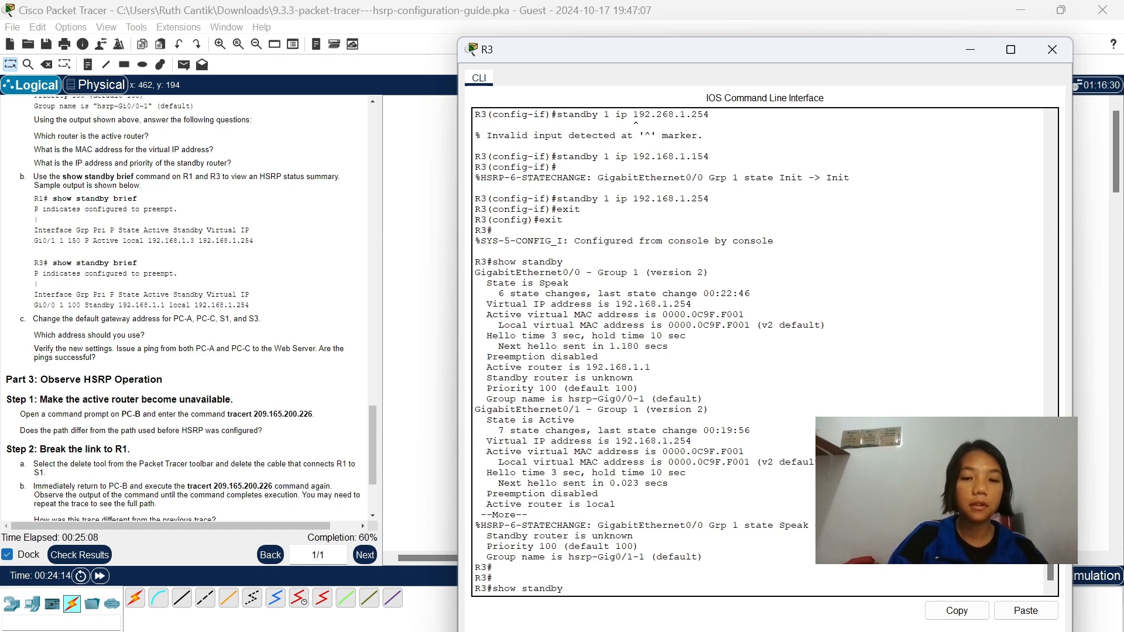
text( brief)
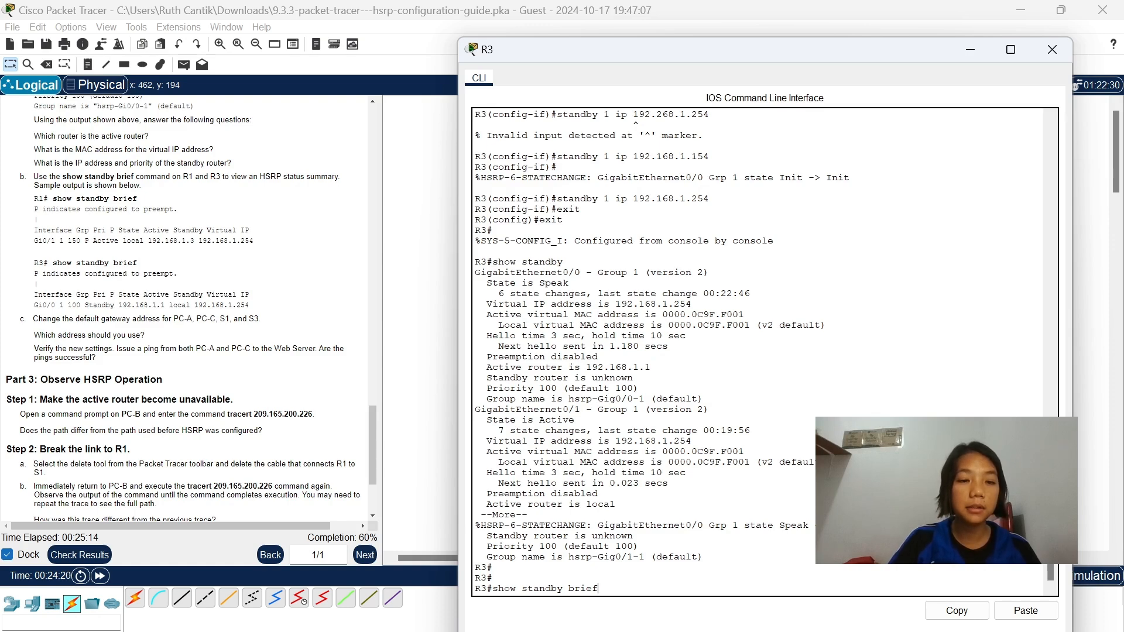
key(Return)
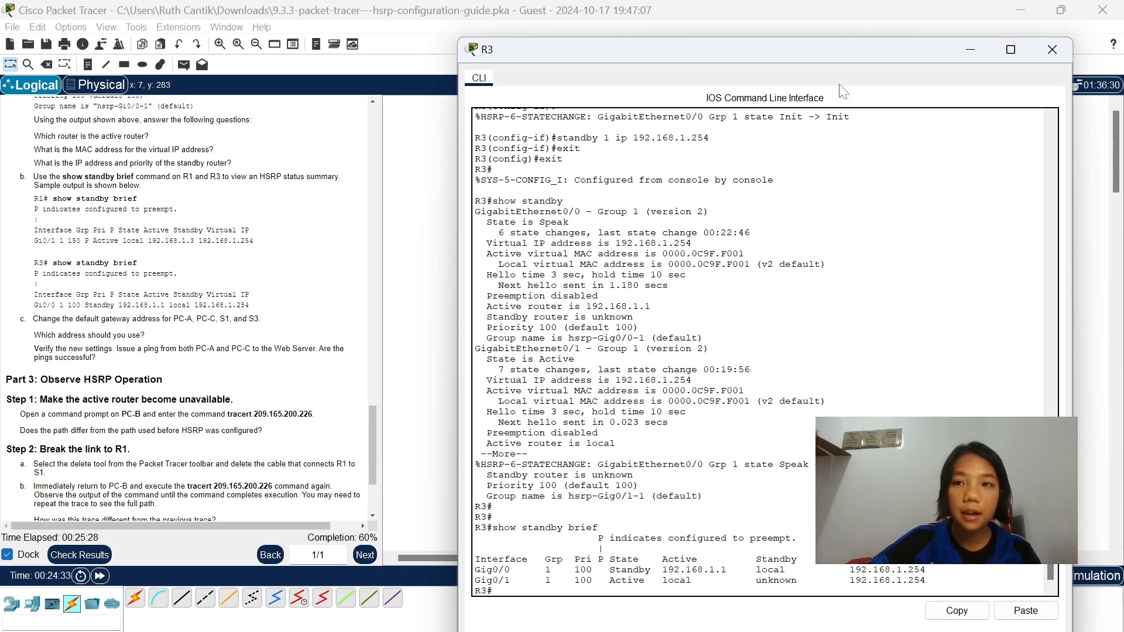
click(968, 50)
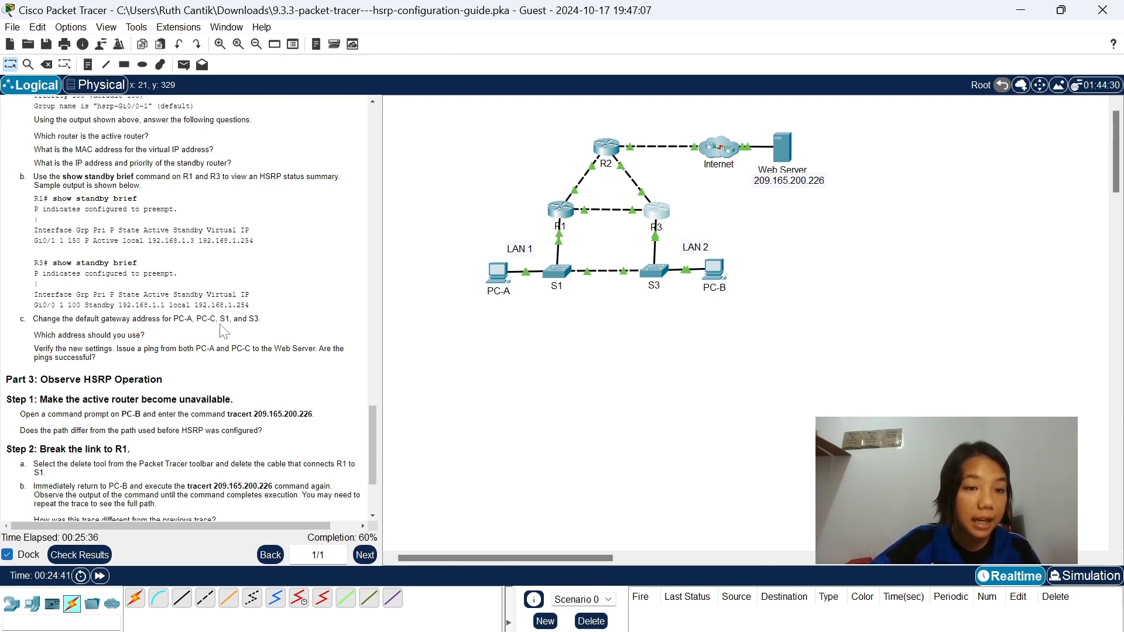
Set PC-A's IPv4 default gateway to 192.168.1.254 in its IP configuration and close the PC-A window.
click(497, 272)
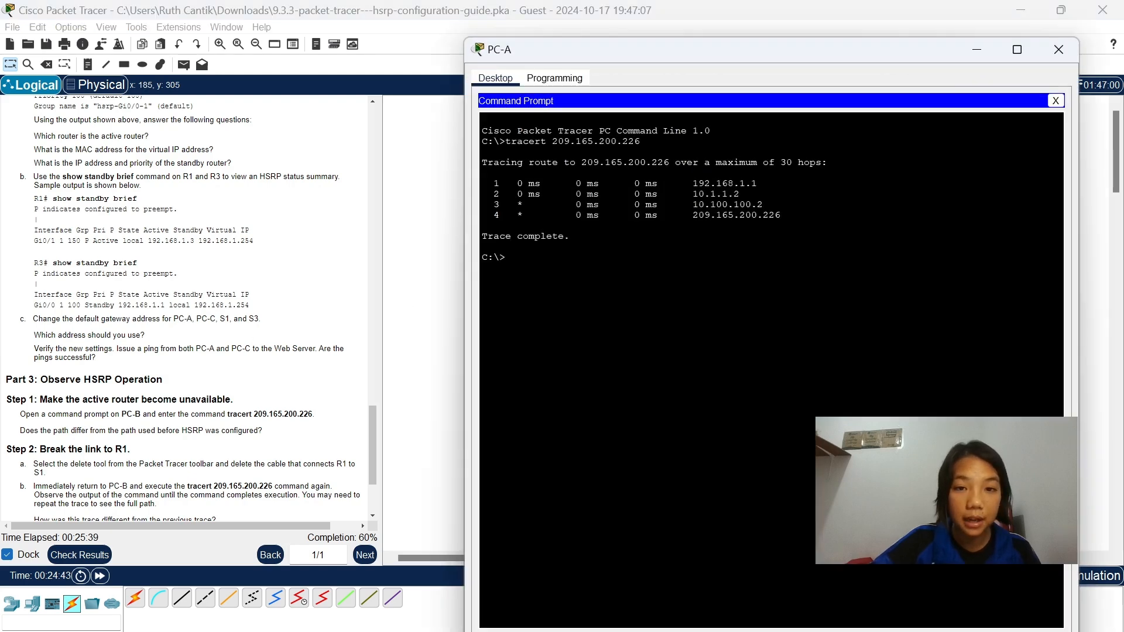
click(1056, 103)
click(539, 139)
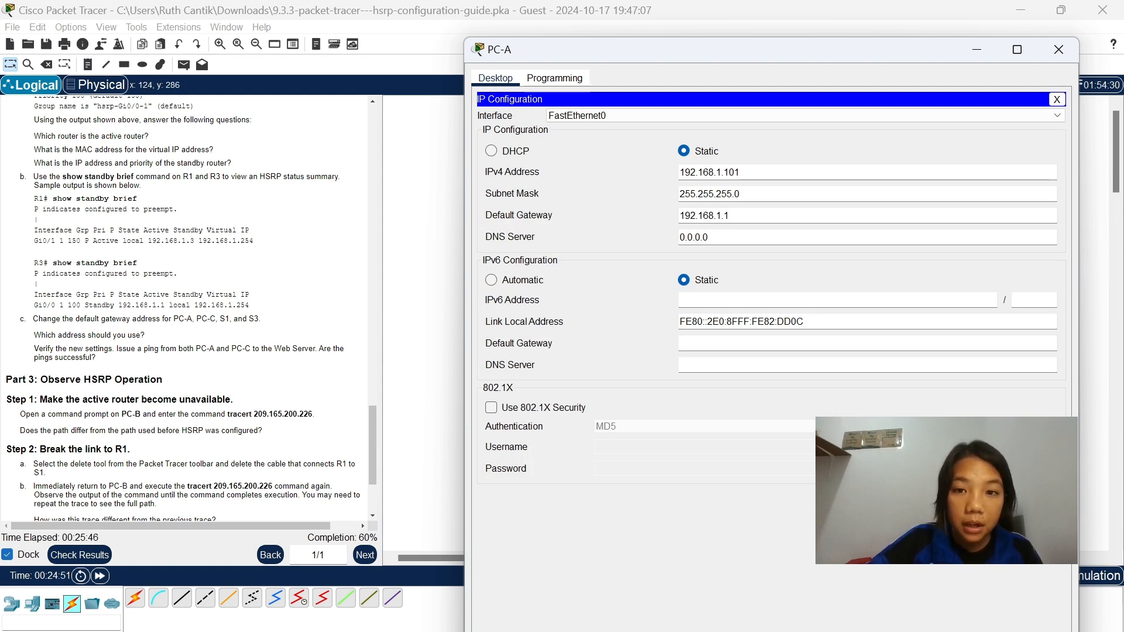
click(732, 216)
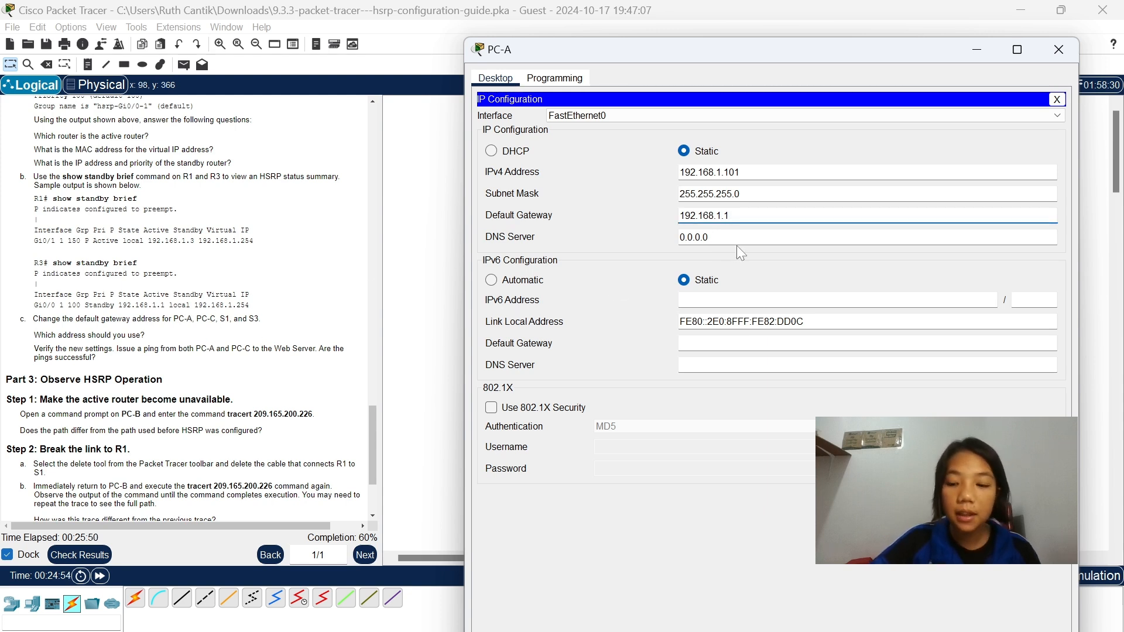
key(BackSpace)
text(254)
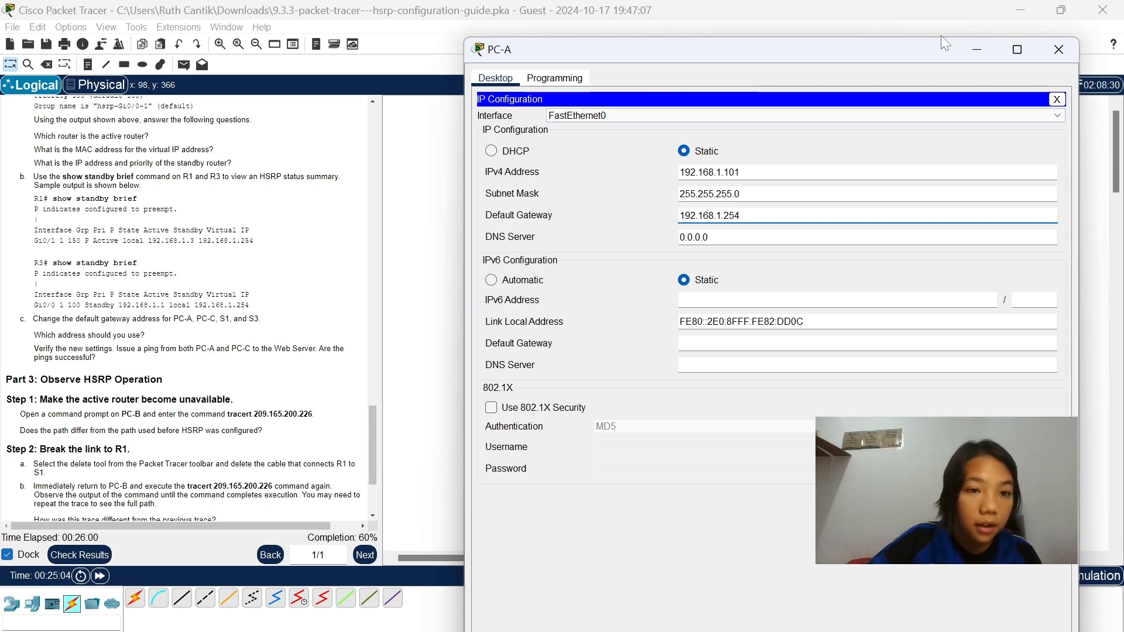
click(1059, 49)
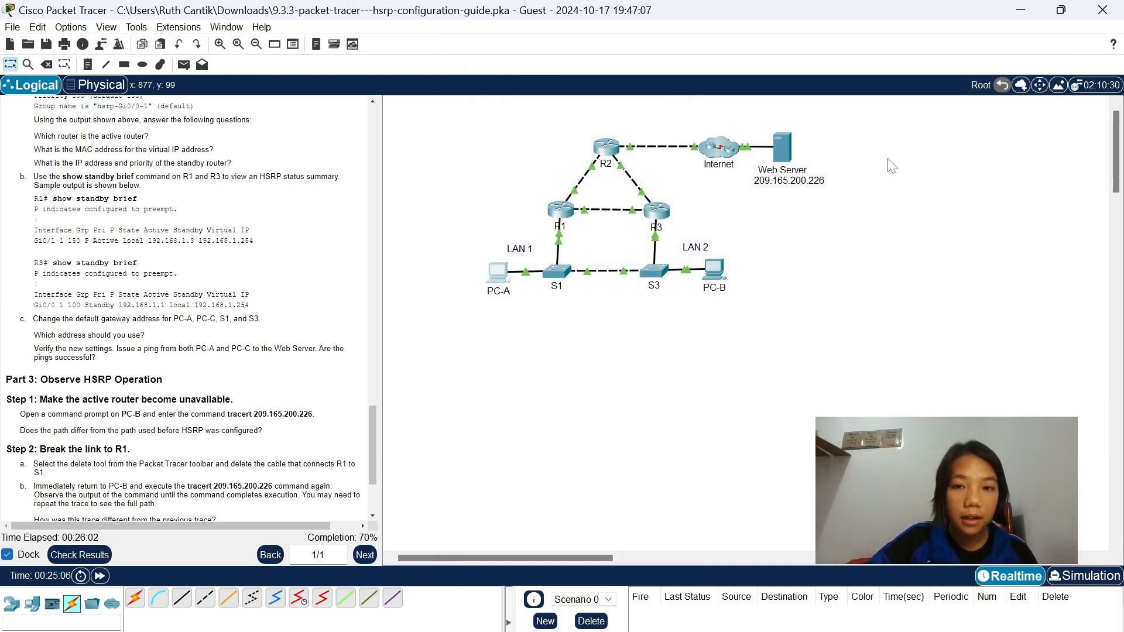
Set PC-B's IPv4 default gateway to 192.168.1.254 in its IP configuration and close the PC-B window.
click(713, 269)
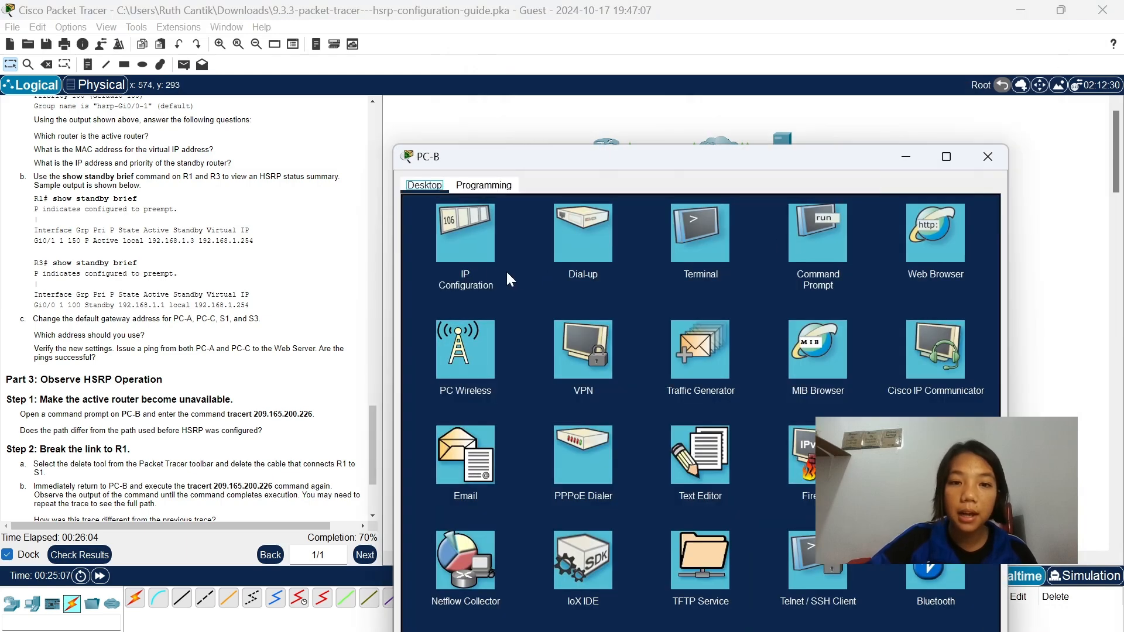
click(480, 259)
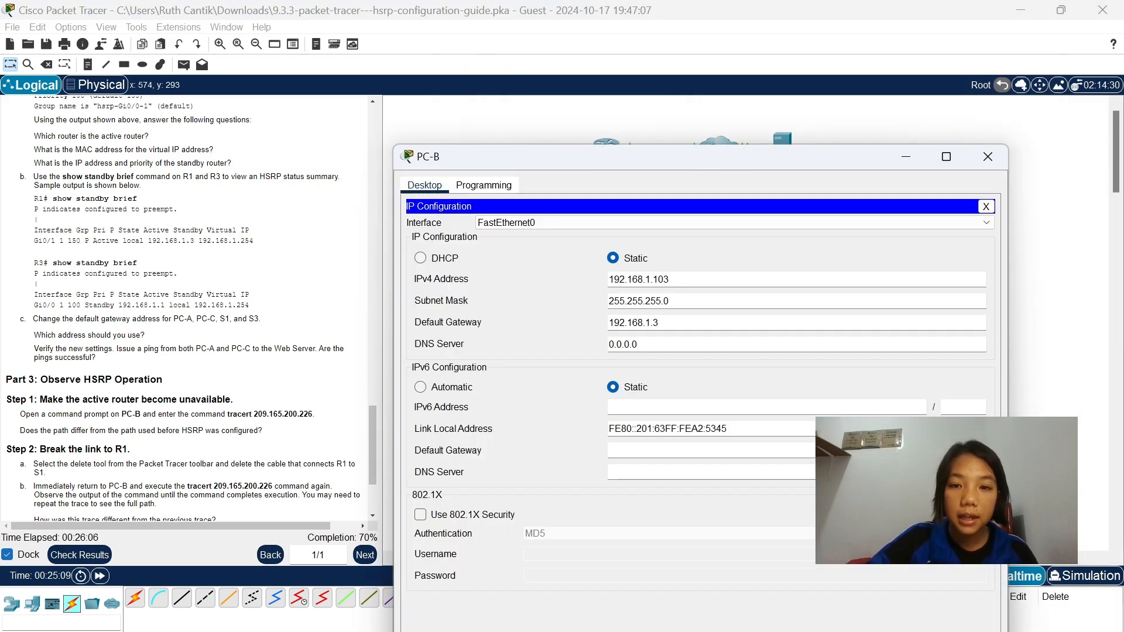
click(659, 322)
key(BackSpace)
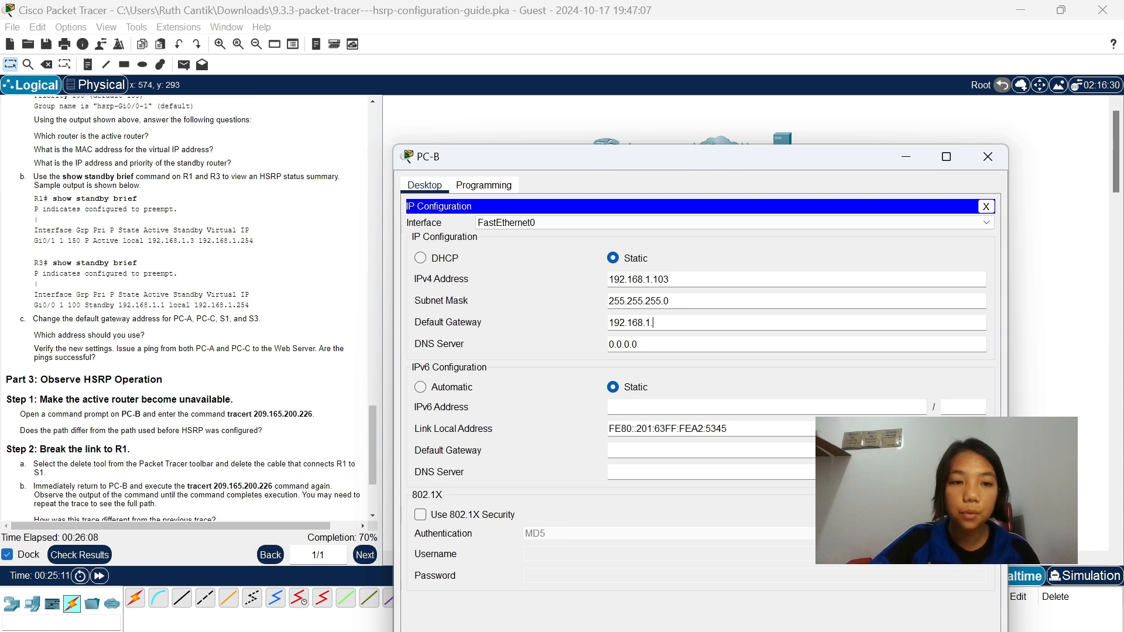
text(154)
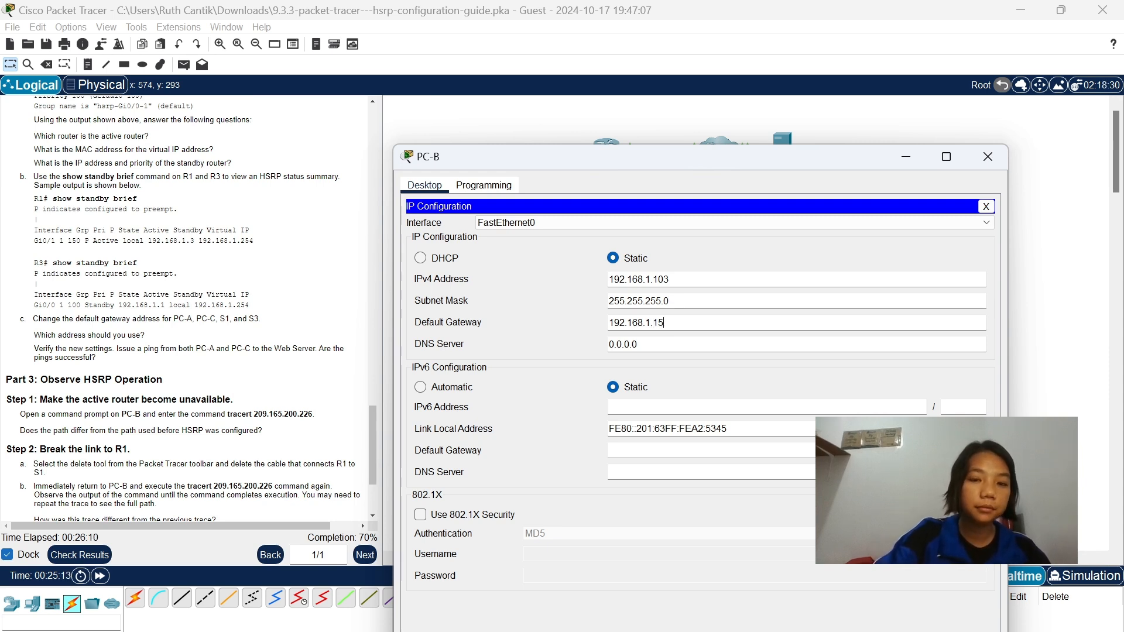
key(BackSpace)
key(BackSpace)
text(254)
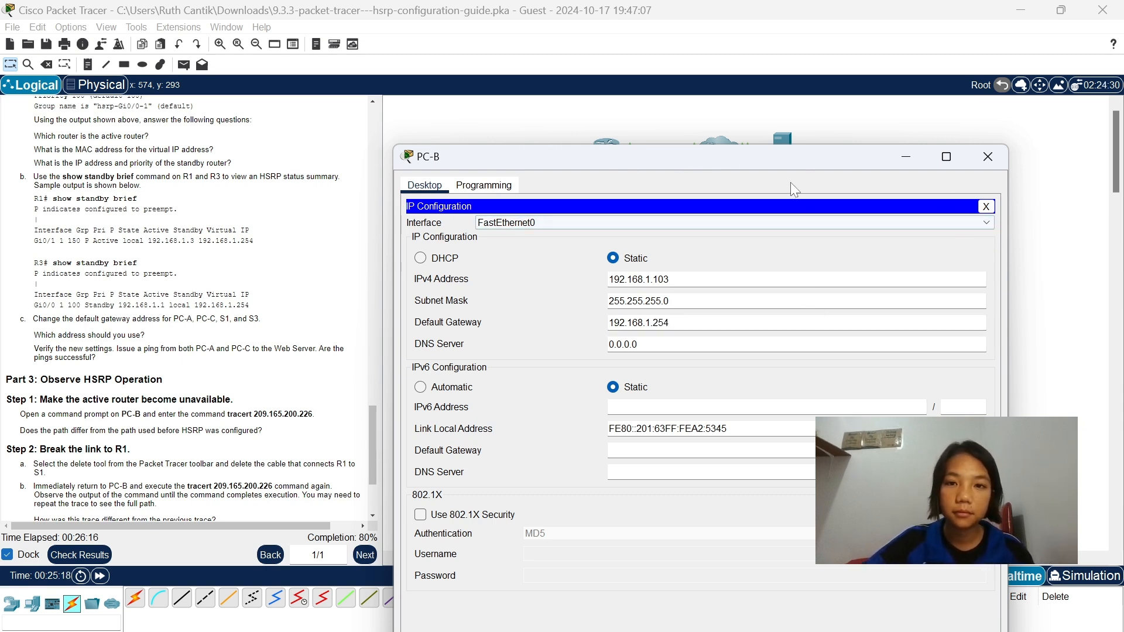
drag(785, 154, 771, 174)
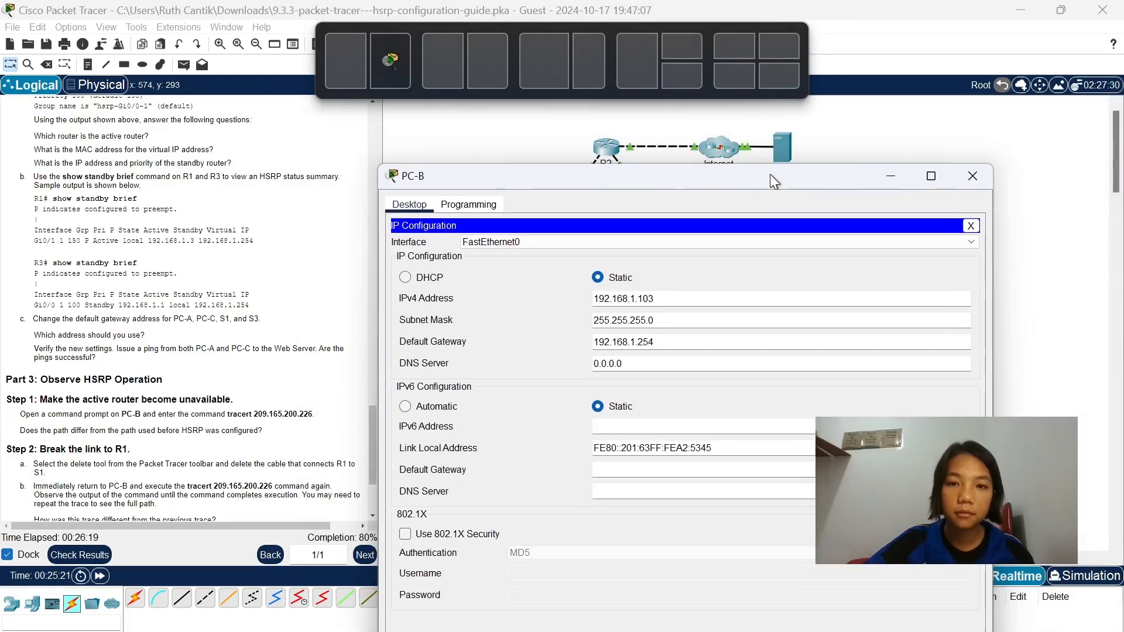
click(971, 181)
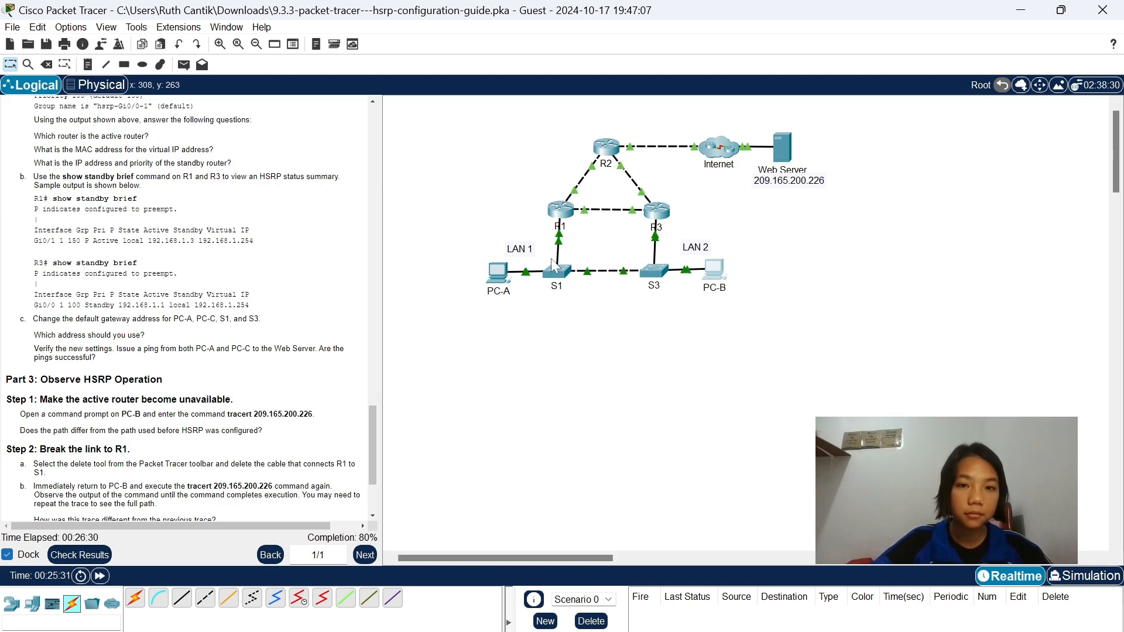
Open switch S1's command line and enter global configuration mode with enable and conf t.
click(567, 280)
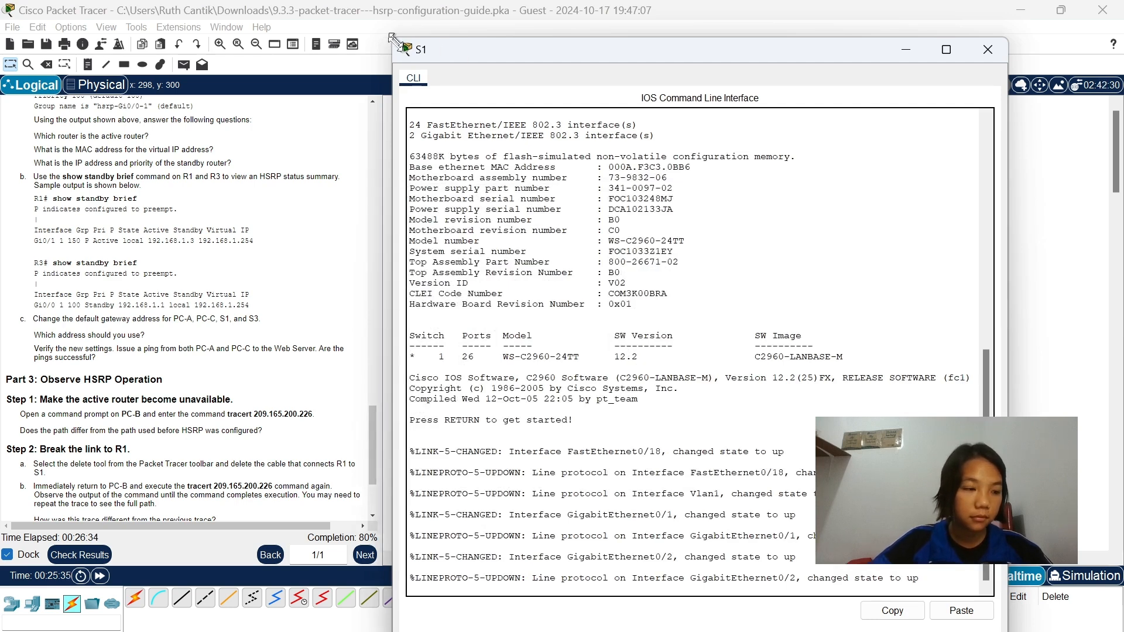
drag(398, 38, 493, 111)
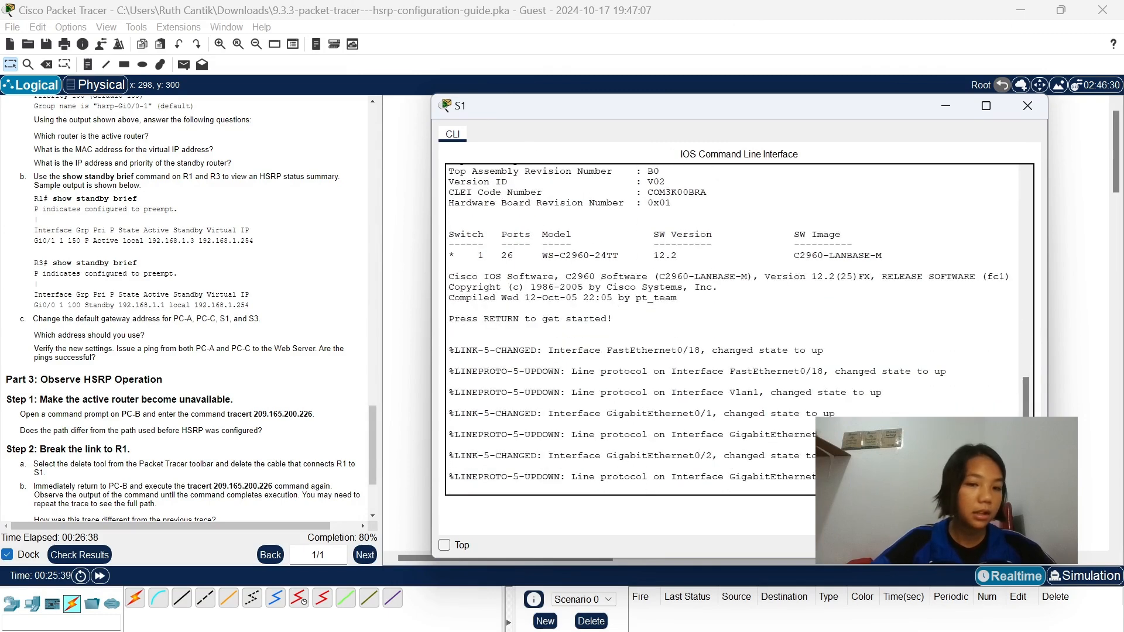
key(Return)
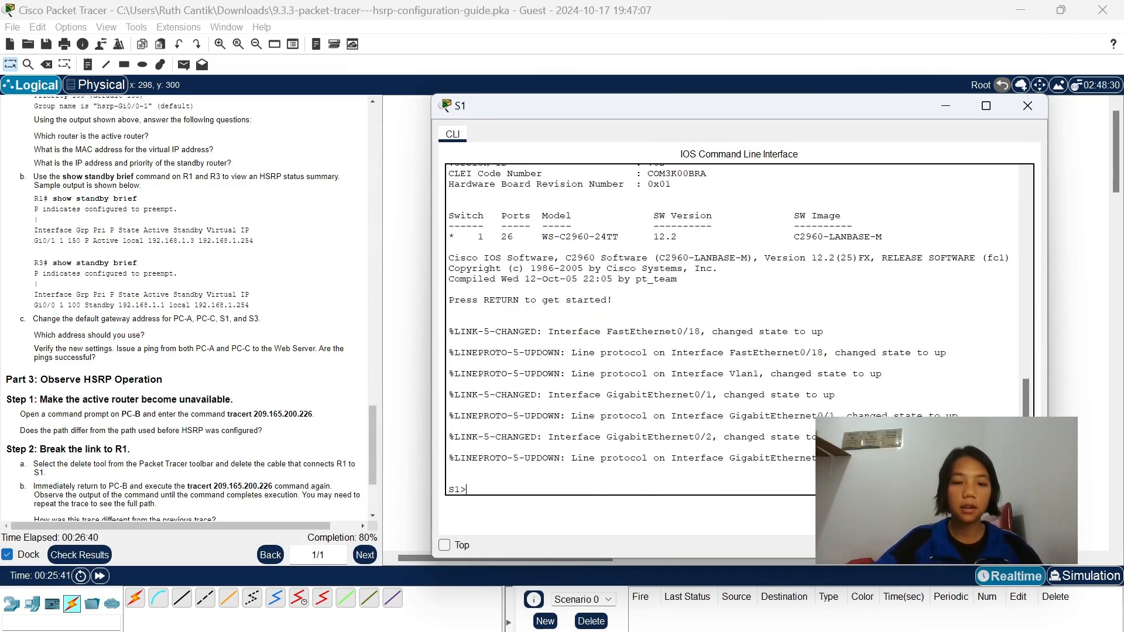
text(enable)
key(Return)
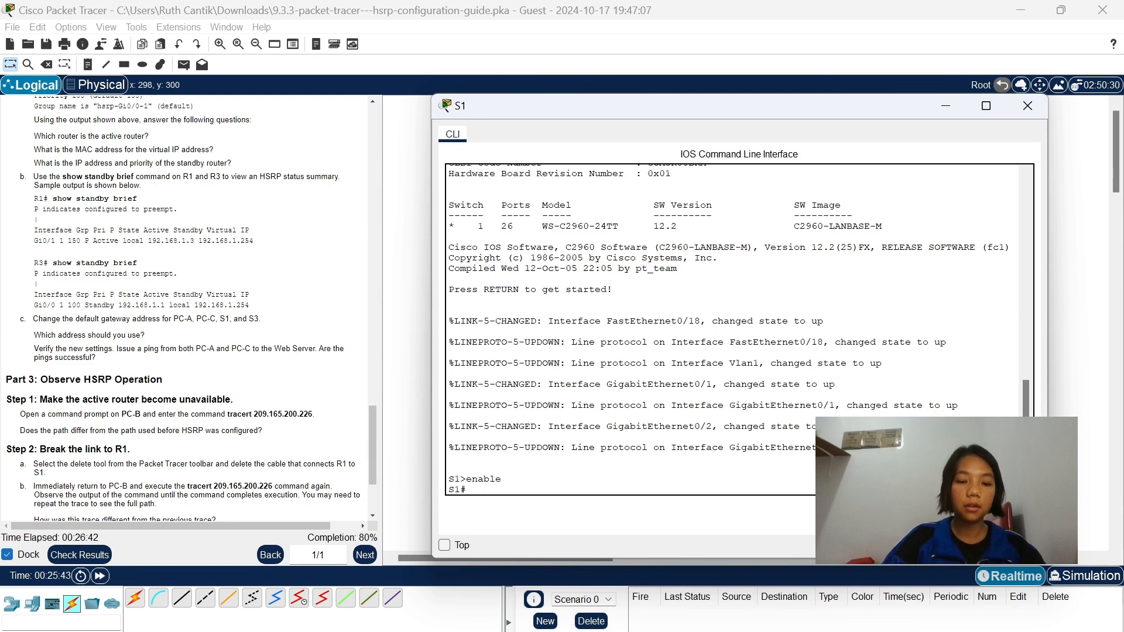
text(conf t)
key(Return)
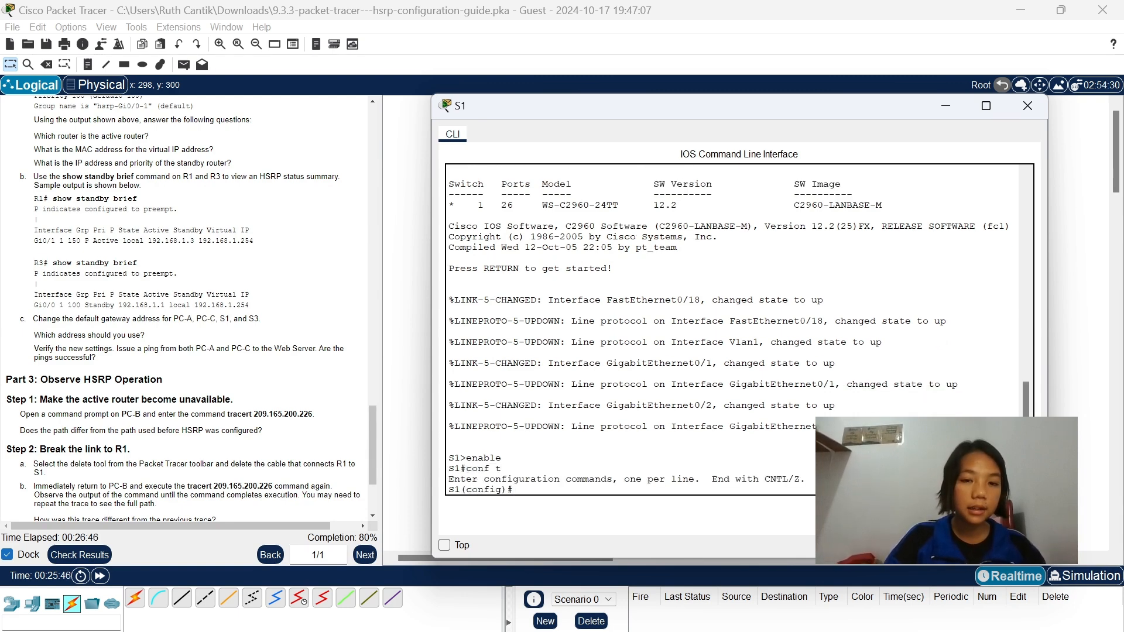
Try to set the virtual gateway address on S1 with standby 1 ip 192.168.1.254 in global configuration mode.
text(standby)
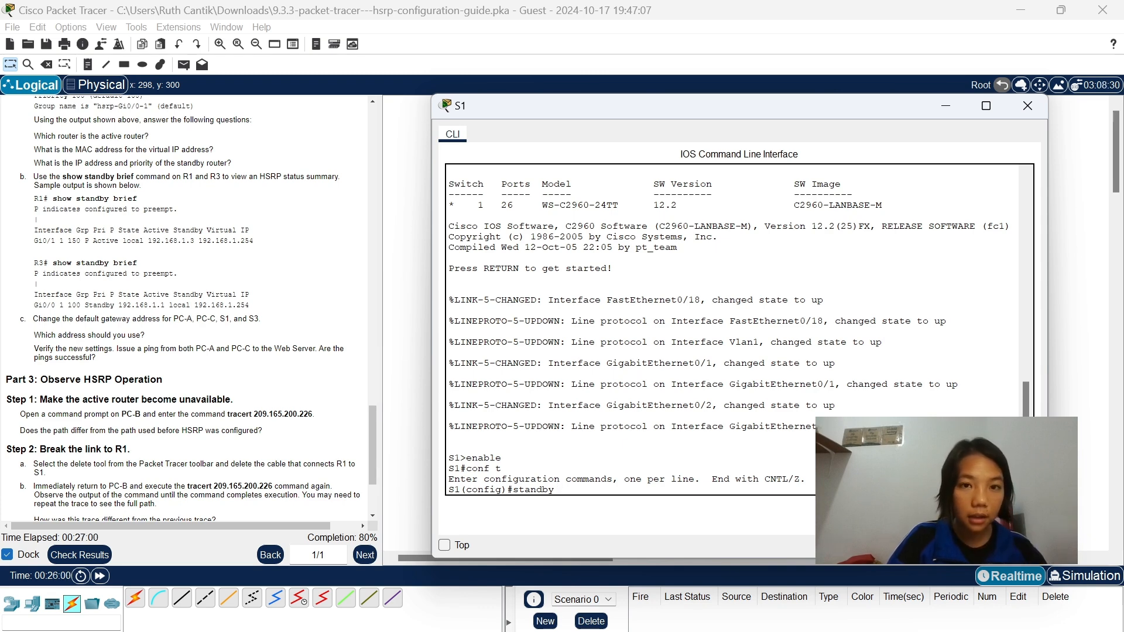
text(1)
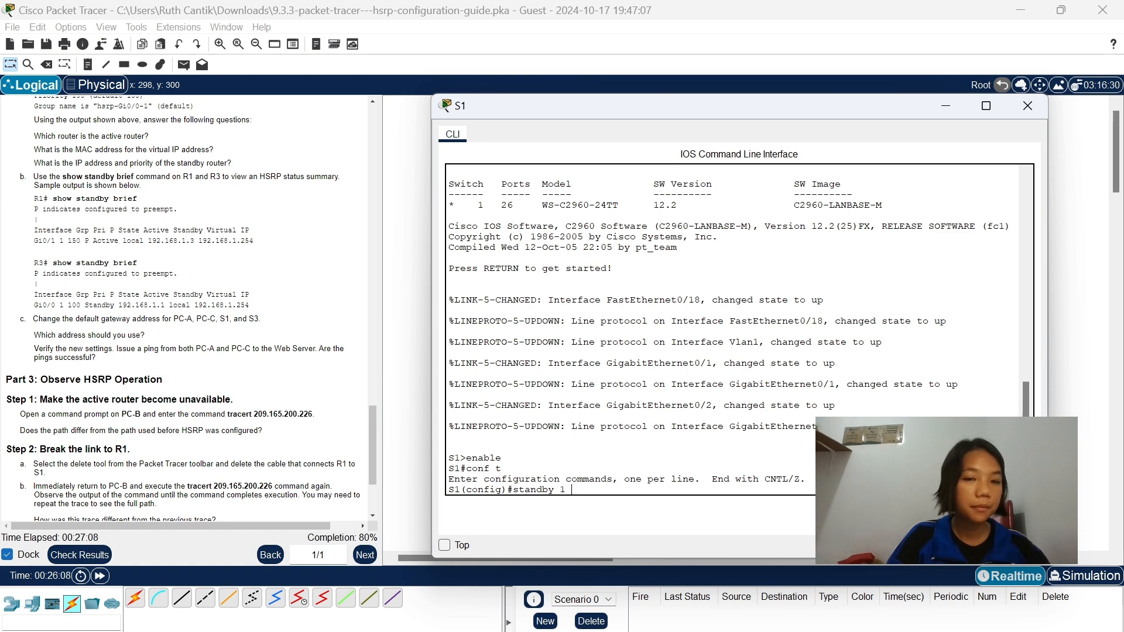
text( ip )
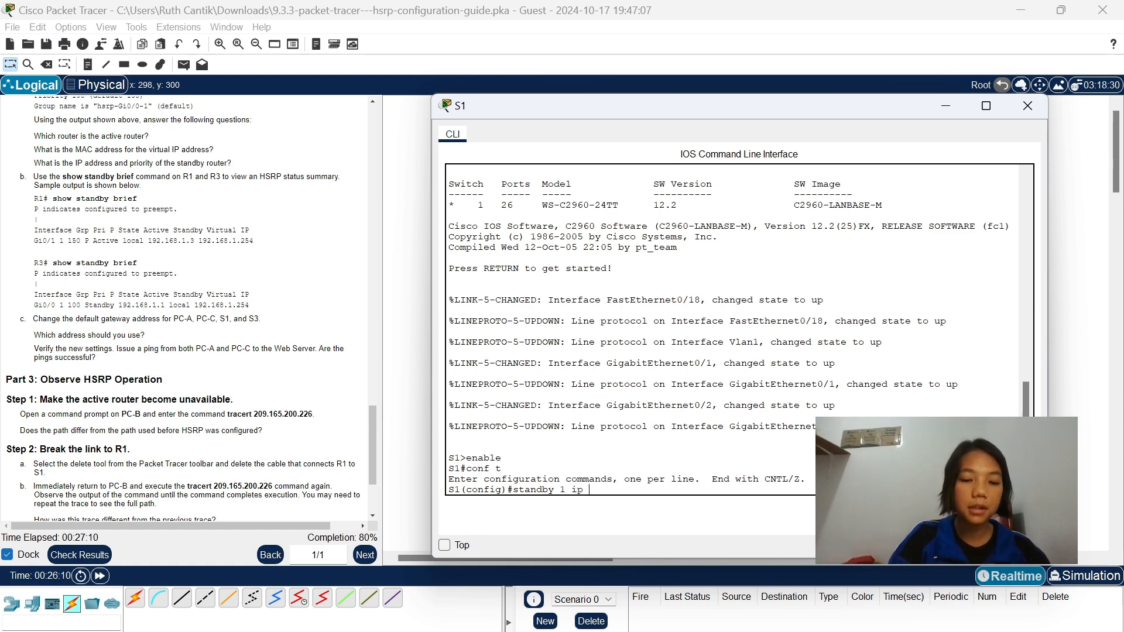
text(192.1)
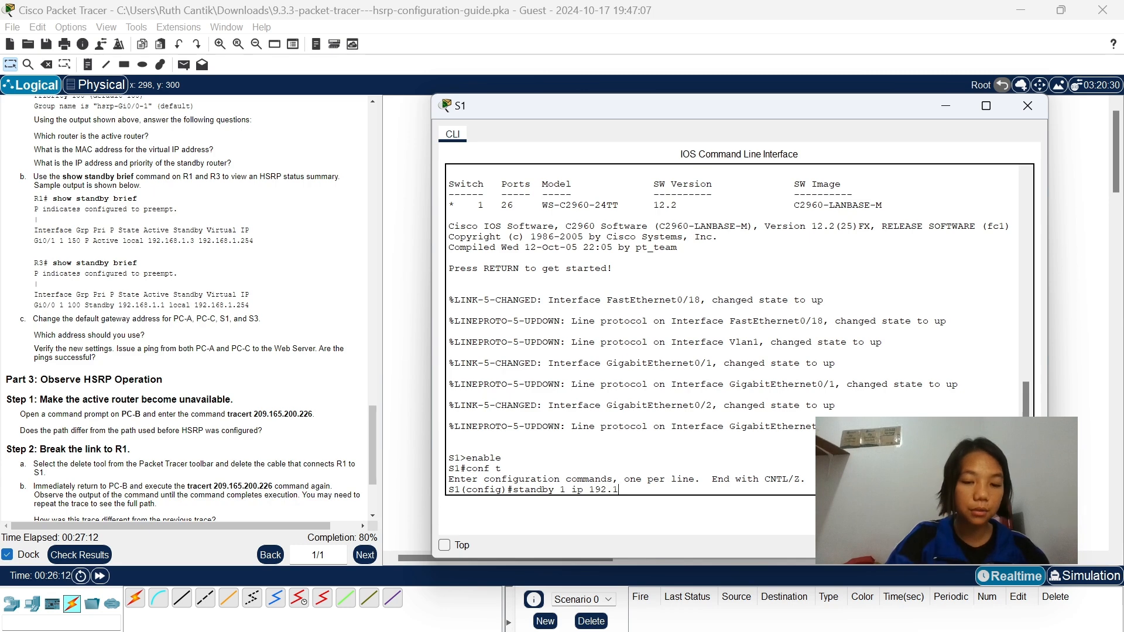
text(68.1.254)
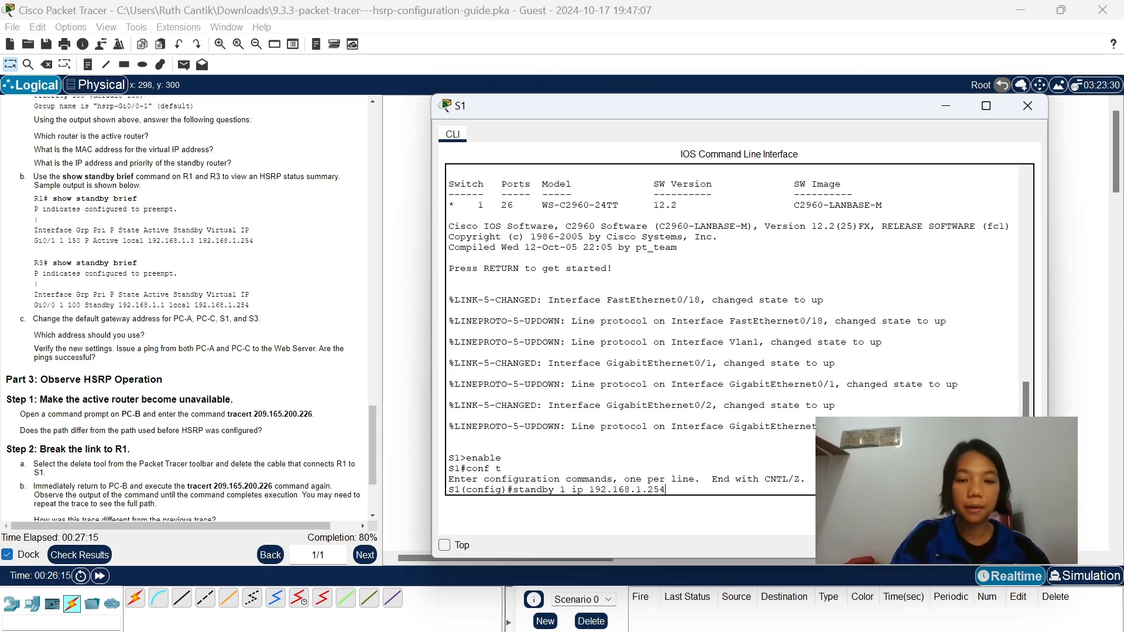
key(Return)
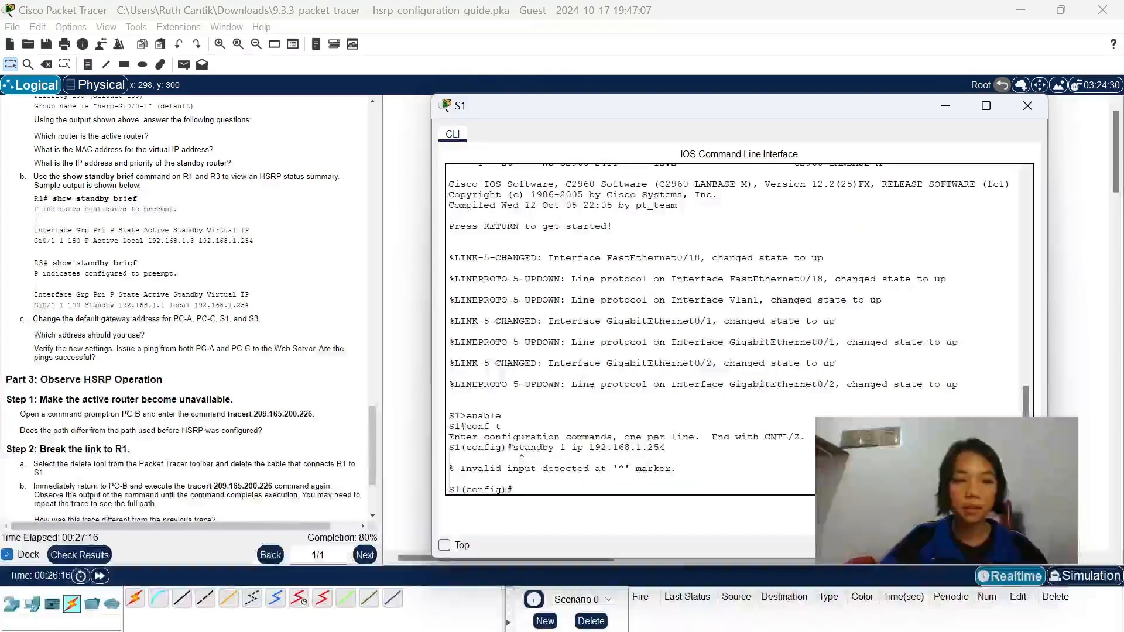
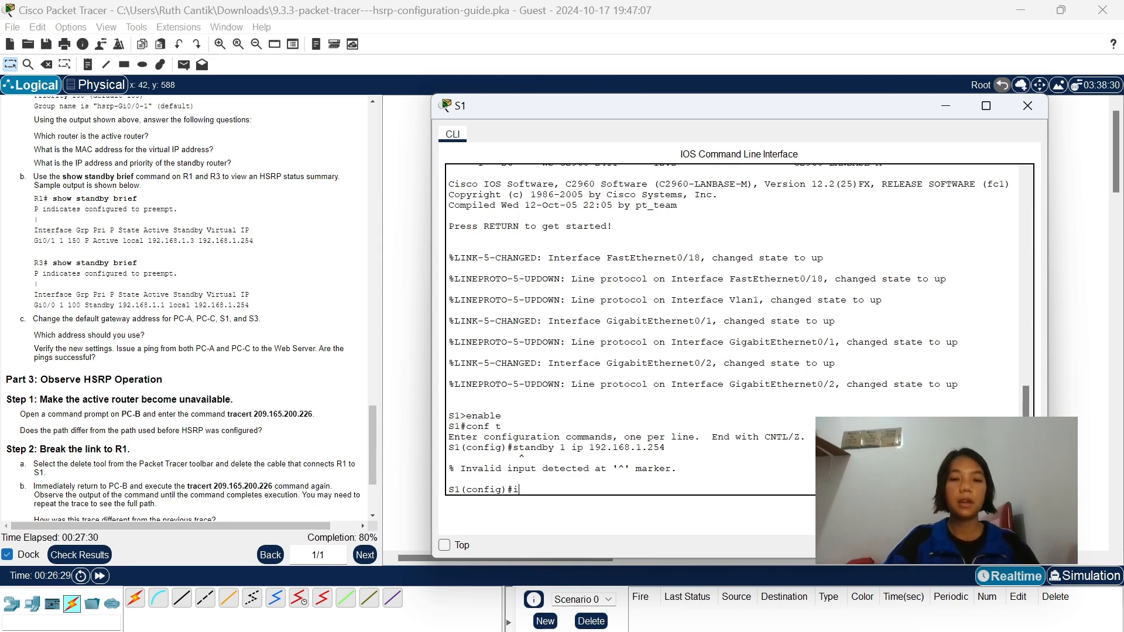
Set S1's default gateway with ip default-gateway 192.168.1.254 in global configuration mode and minimize the S1 window.
text(ip default-fat)
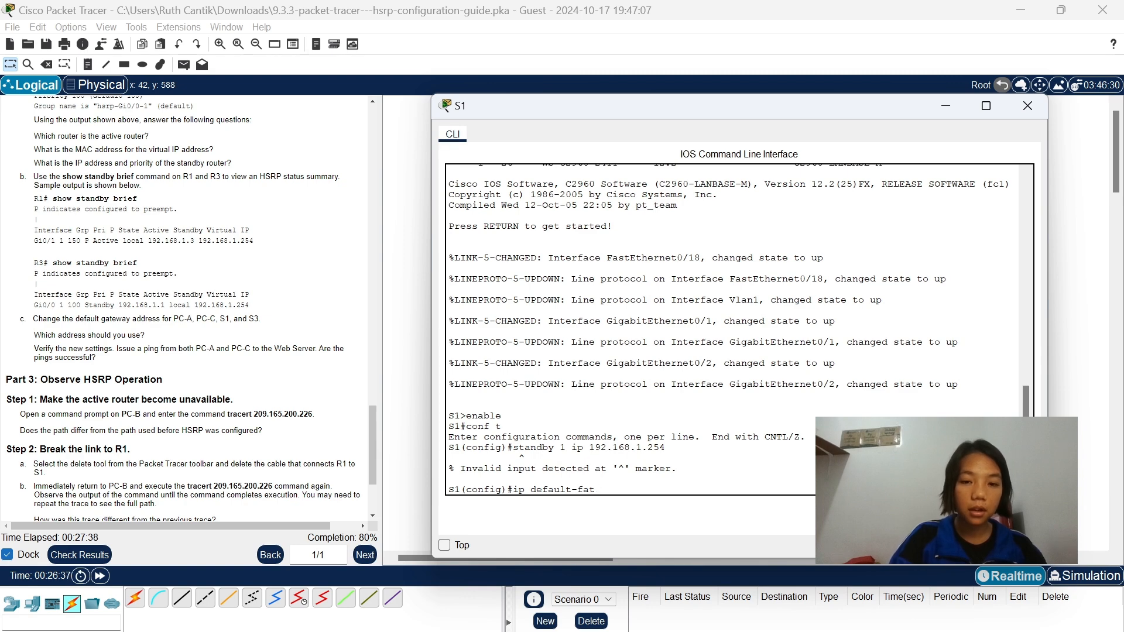
key(BackSpace)
key(BackSpace)
key(BackSpace)
text(gatewa)
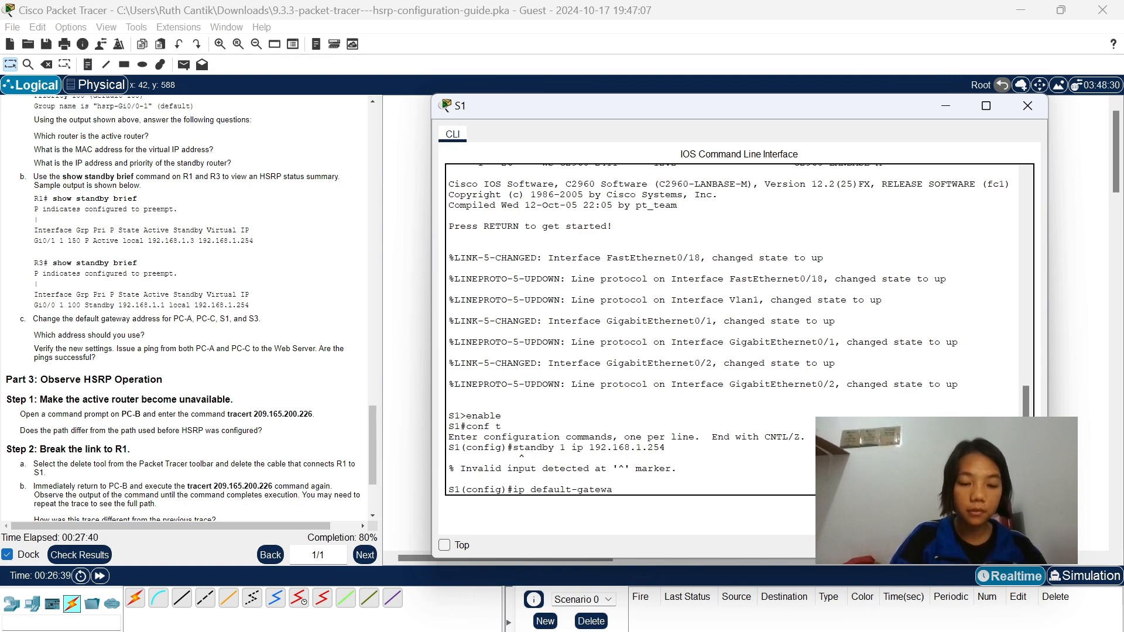
text(y 192)
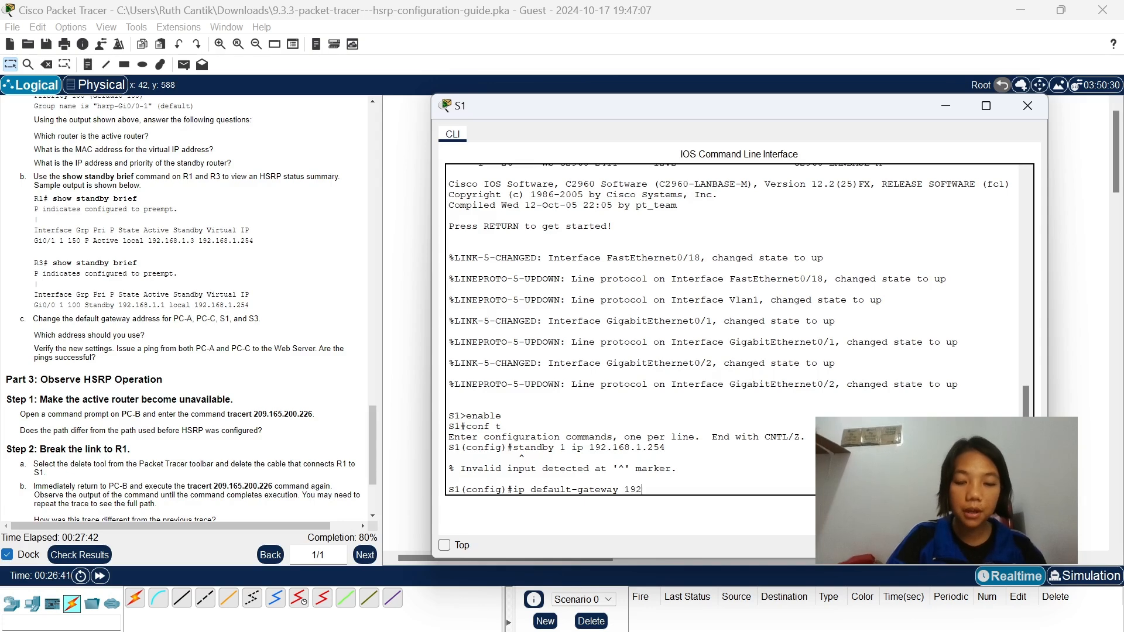
text(.168)
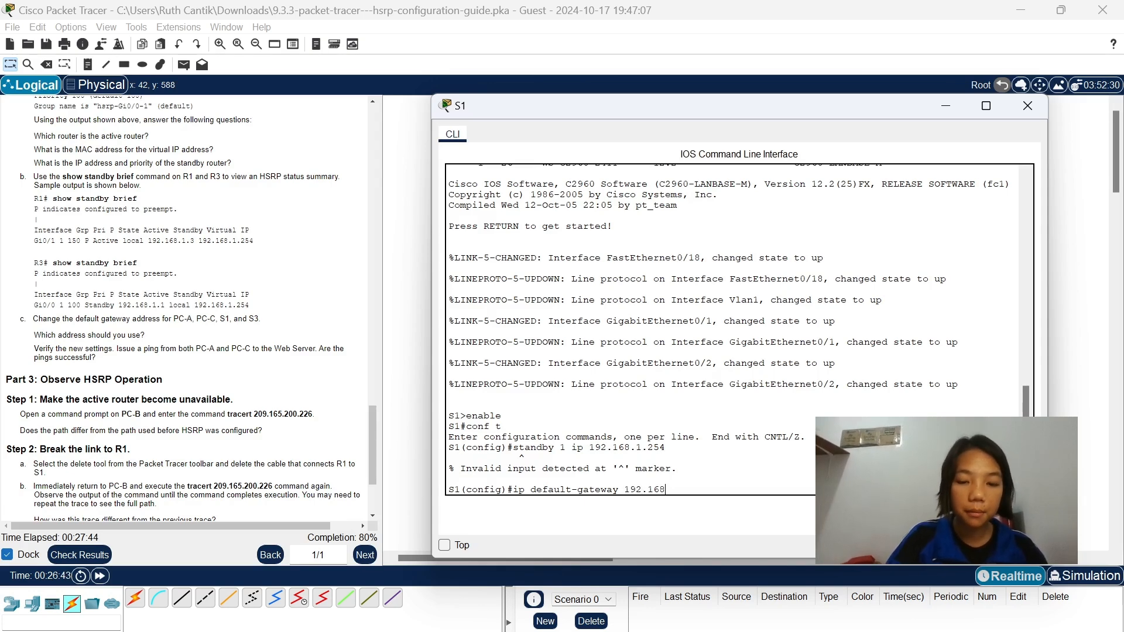
text(.1.254)
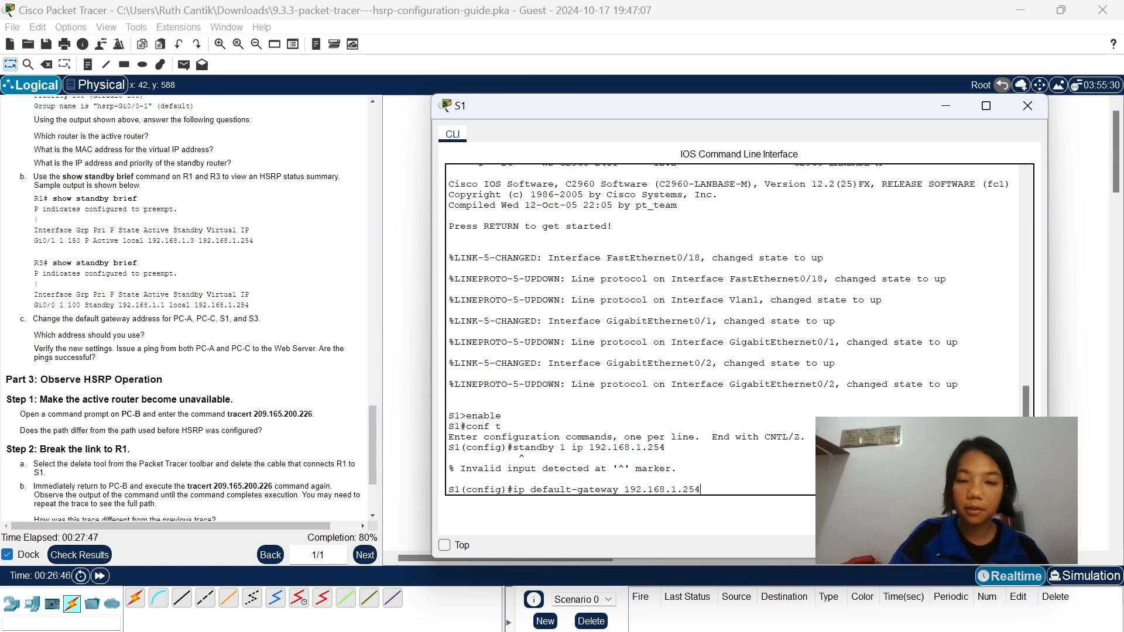
key(Return)
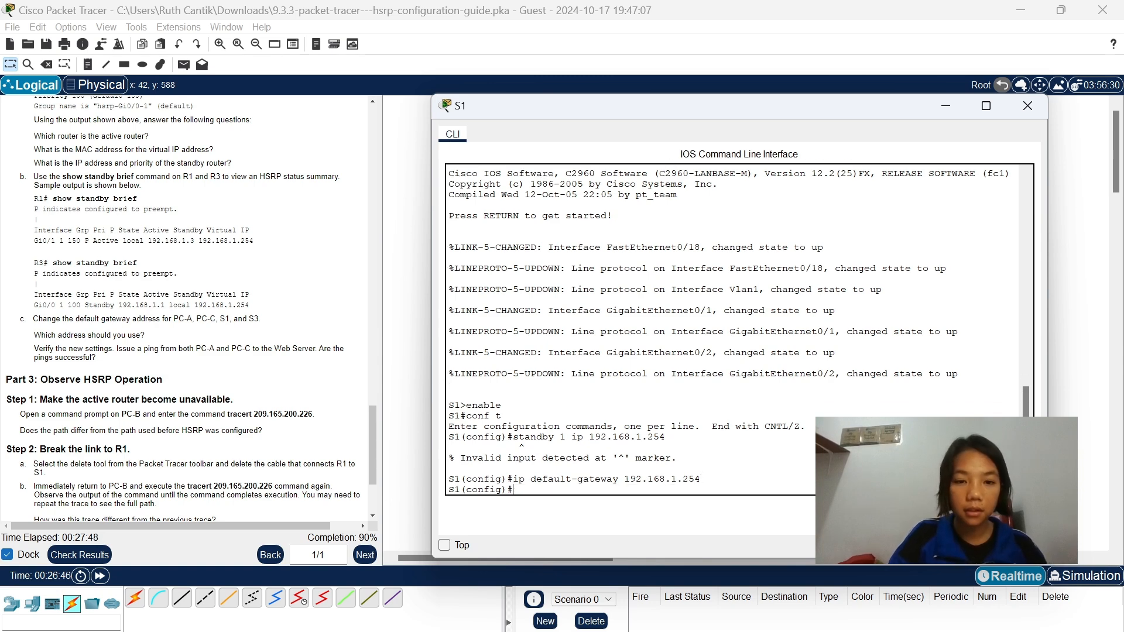
click(945, 106)
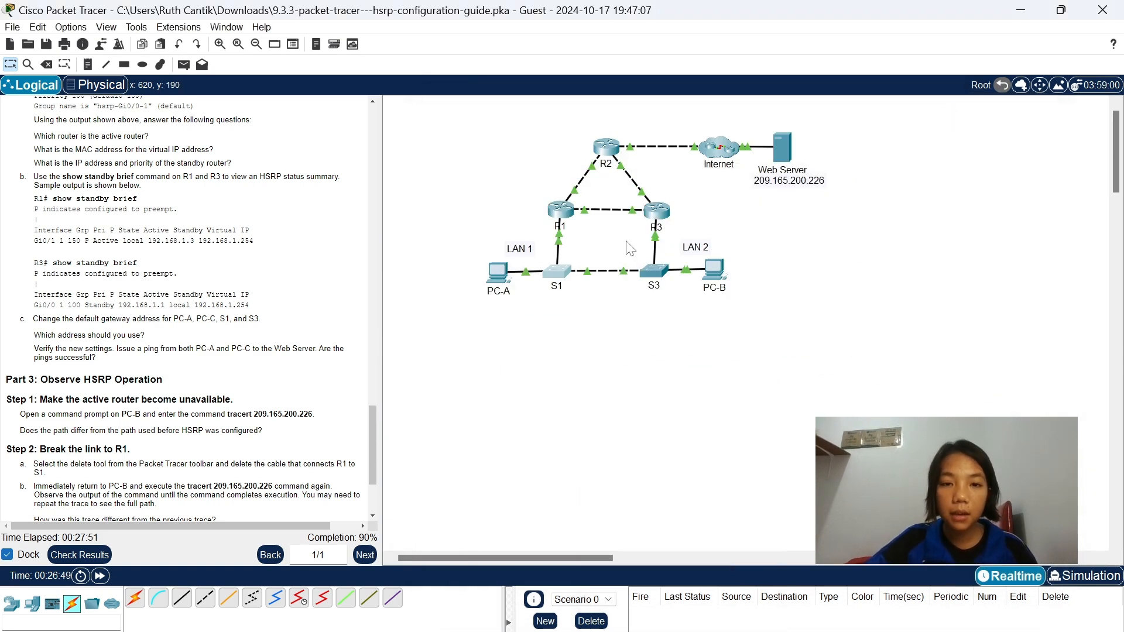
Open switch S3's command line and enter global configuration mode with enable and conf t.
click(656, 272)
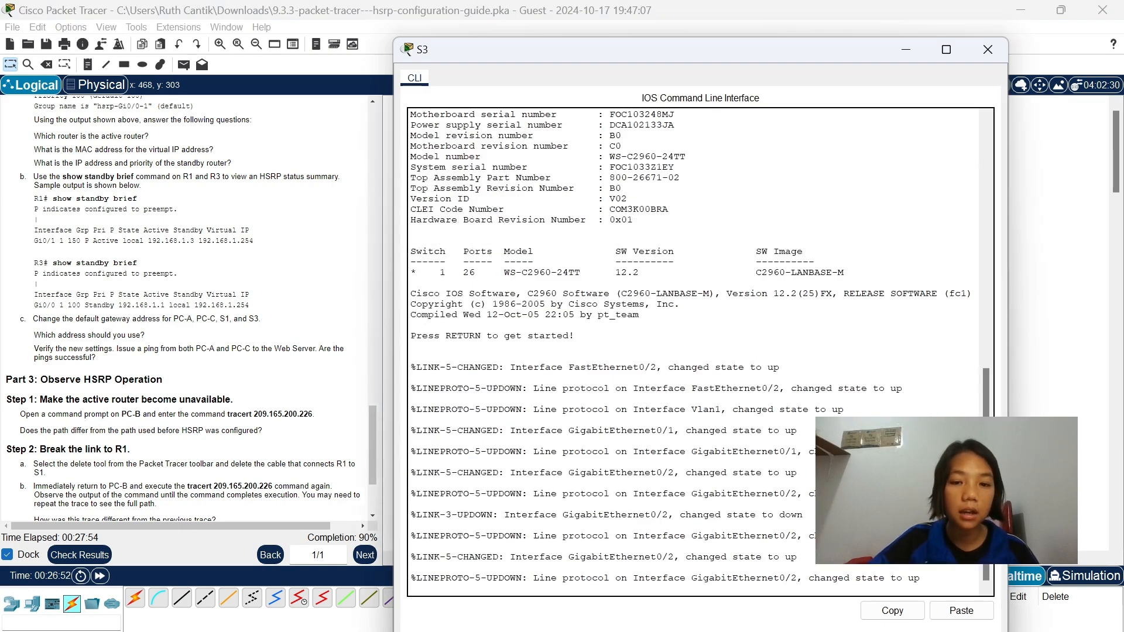
key(Return)
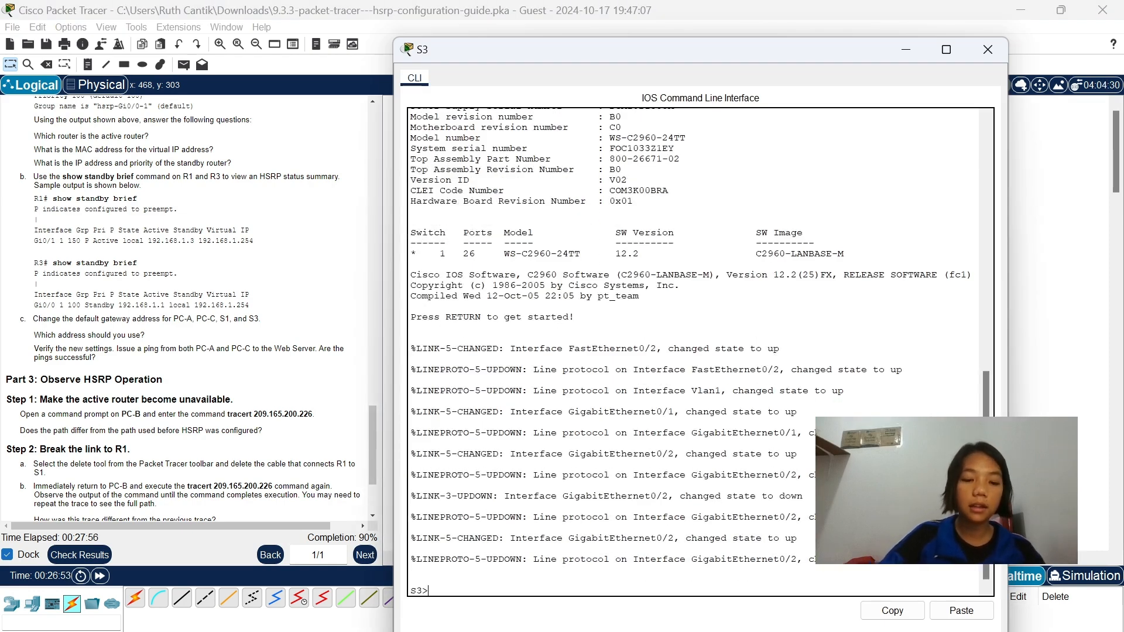
text(enable)
key(Return)
text(c)
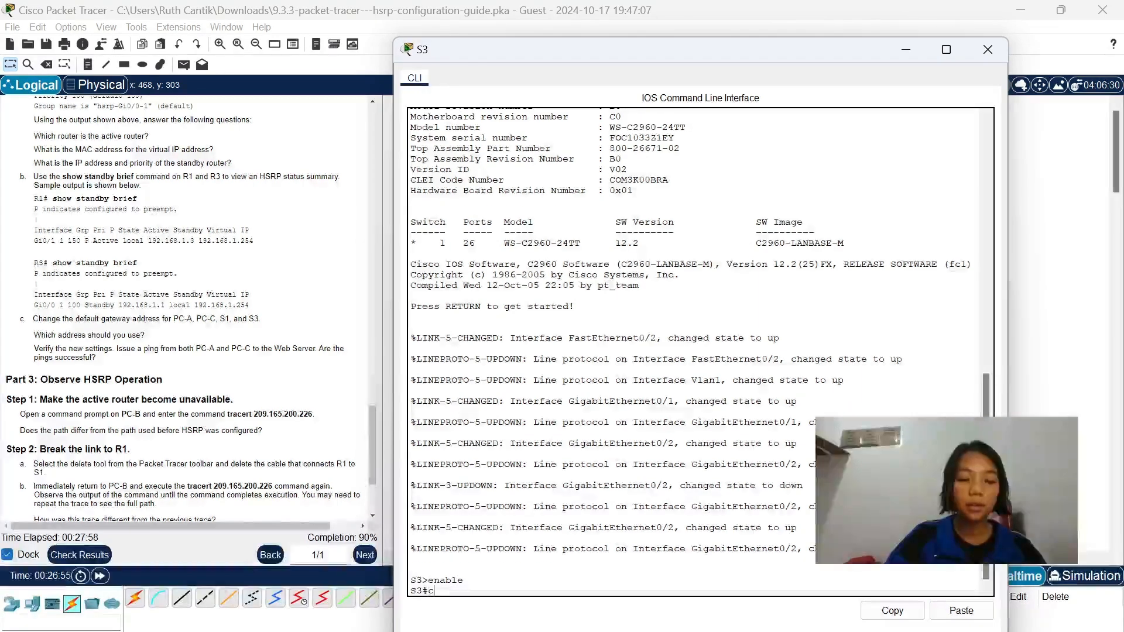
text(onf t)
key(Return)
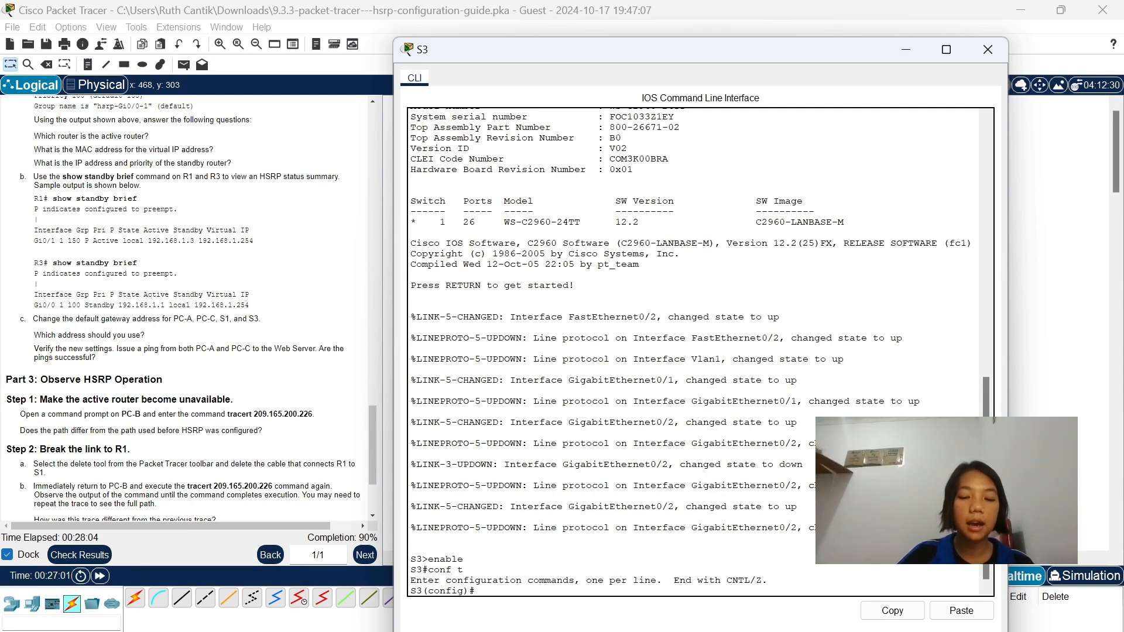
Set S3's default gateway with ip default-gateway 192.168.1.254 and minimize the S3 window.
text(ip deaf)
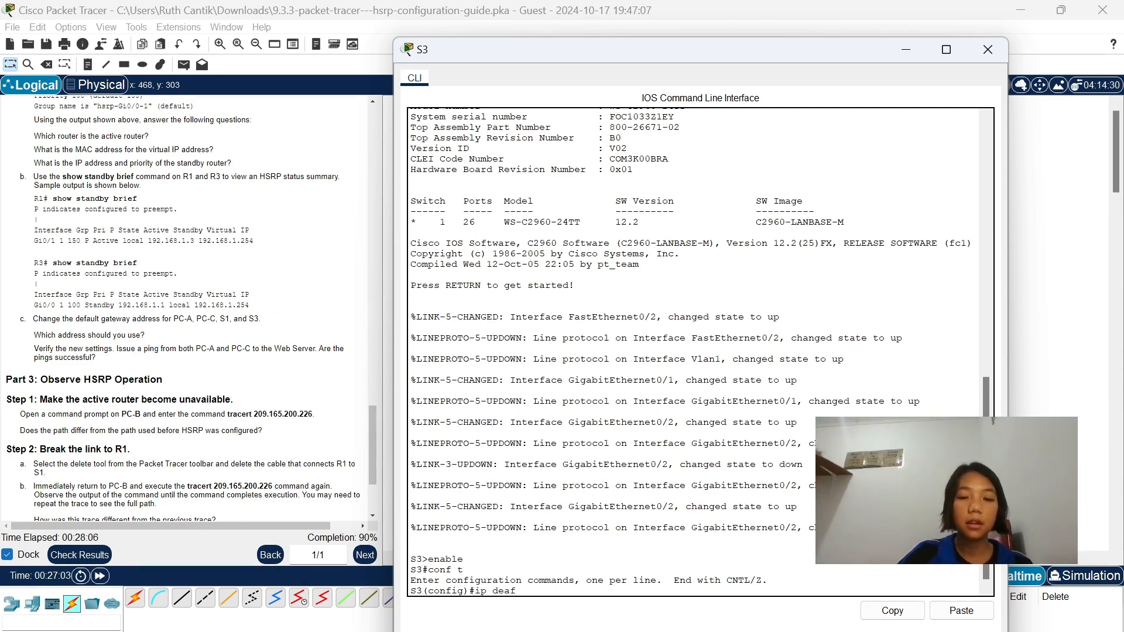
key(BackSpace)
key(BackSpace)
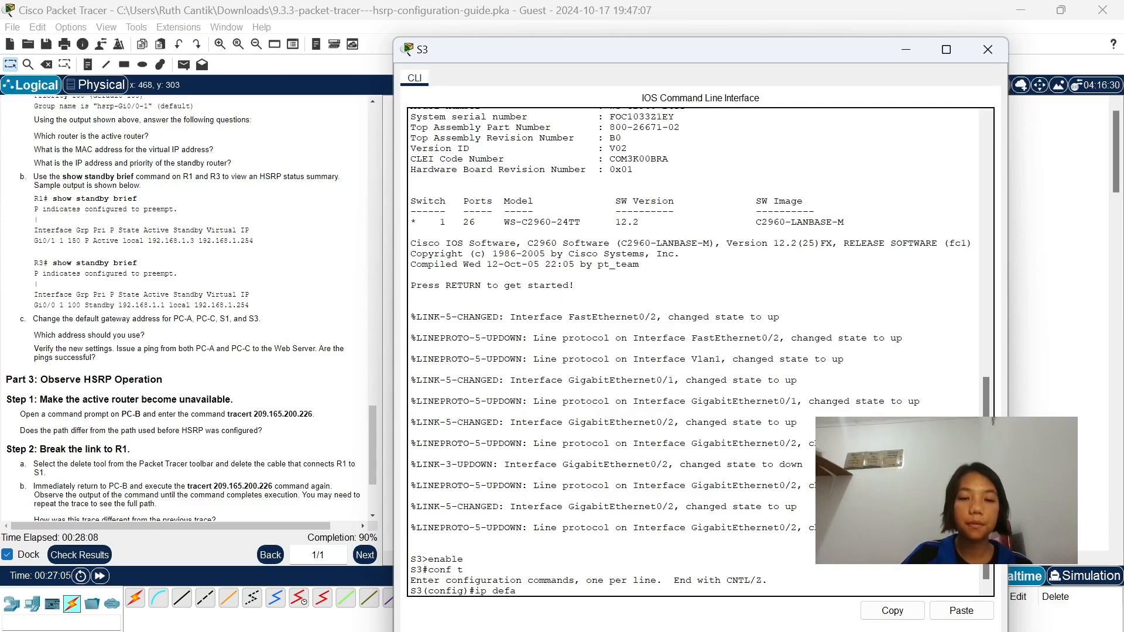
text(fault)
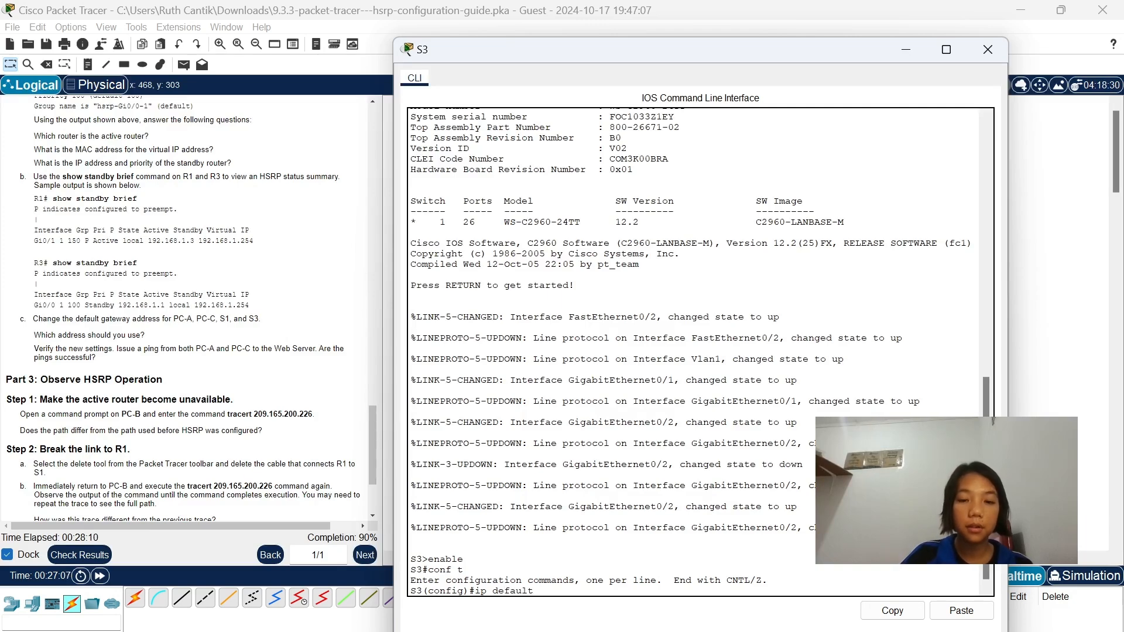
text( gat)
key(BackSpace)
key(BackSpace)
key(BackSpace)
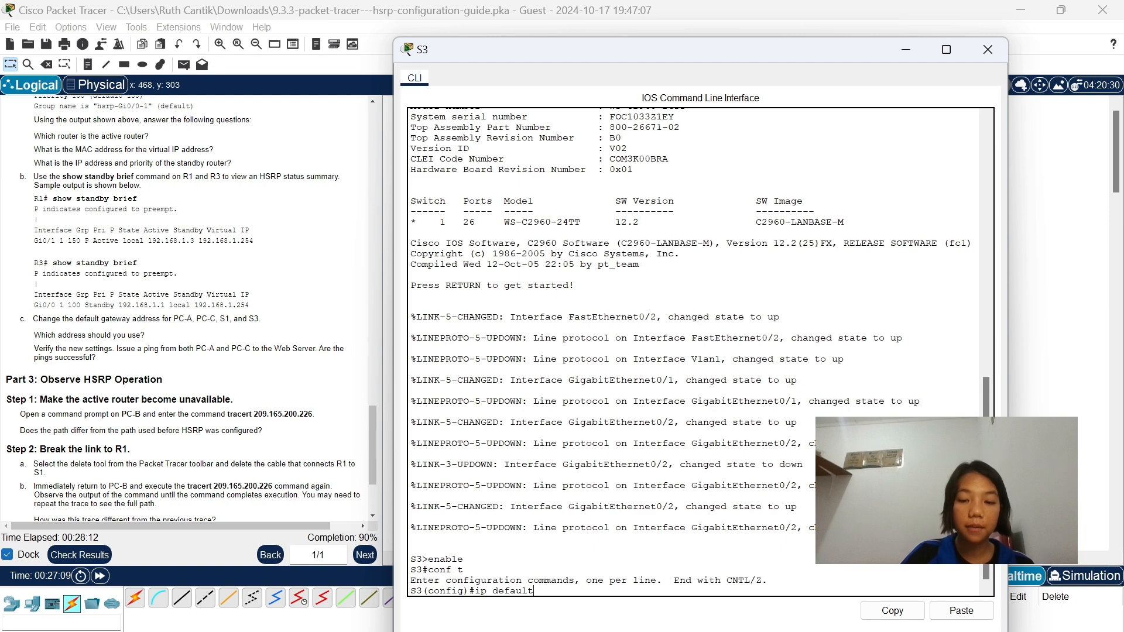
text(-gateway)
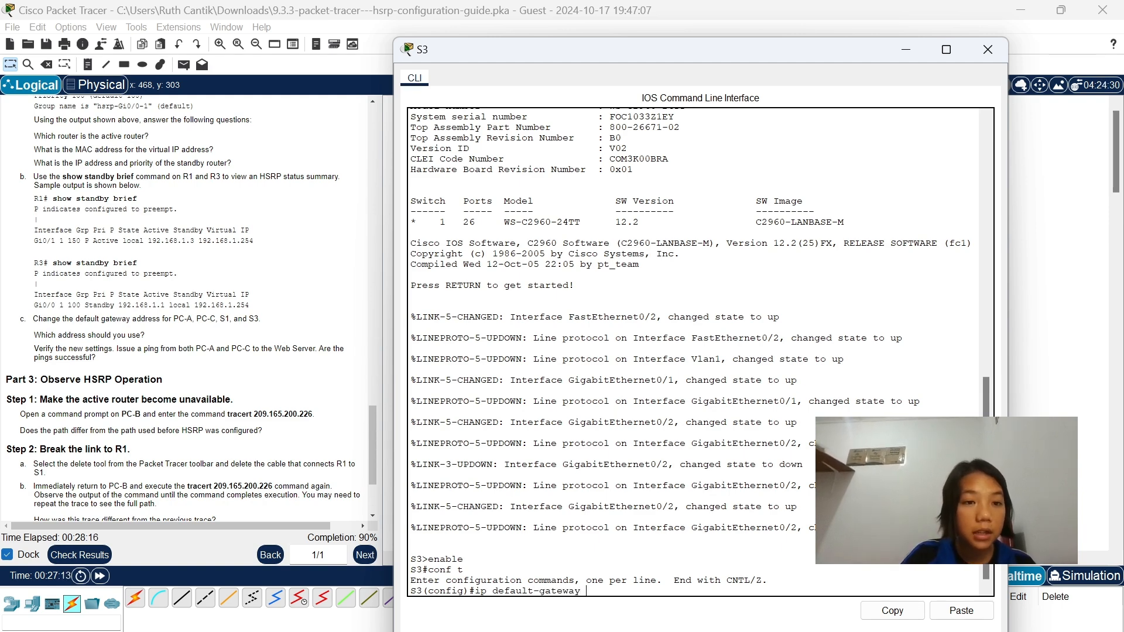
text( 192.)
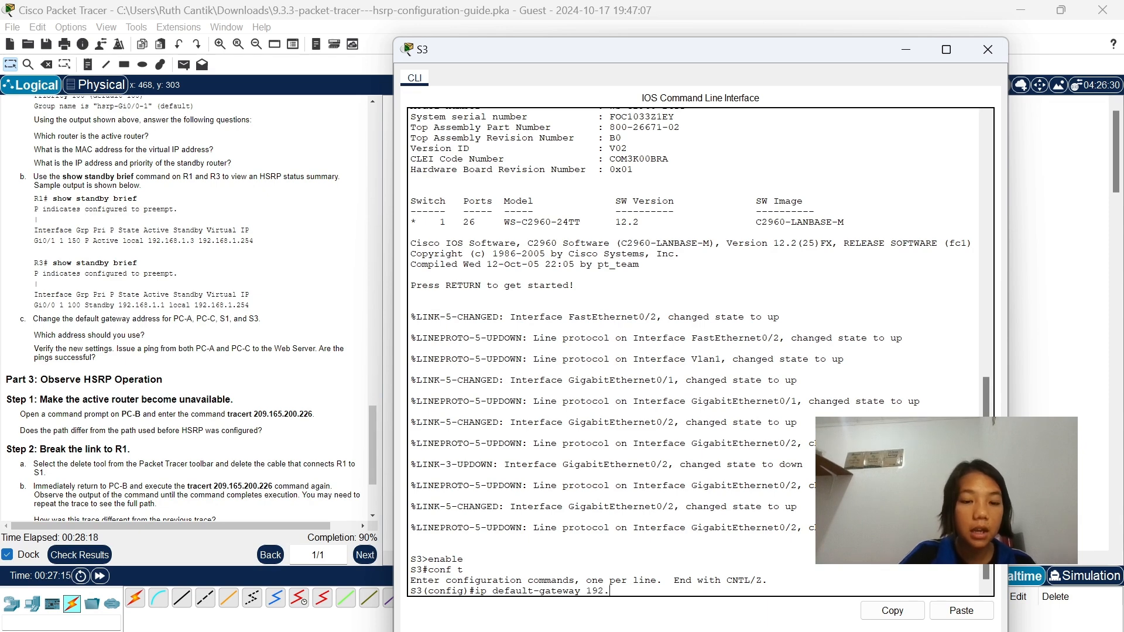
text(168)
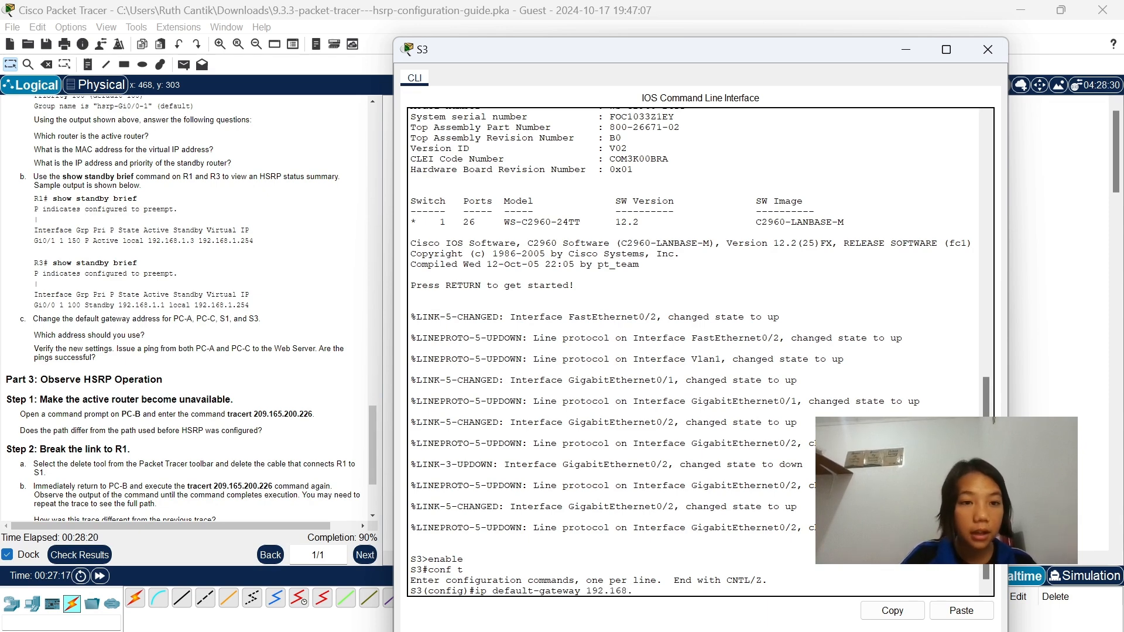
text(.1.254)
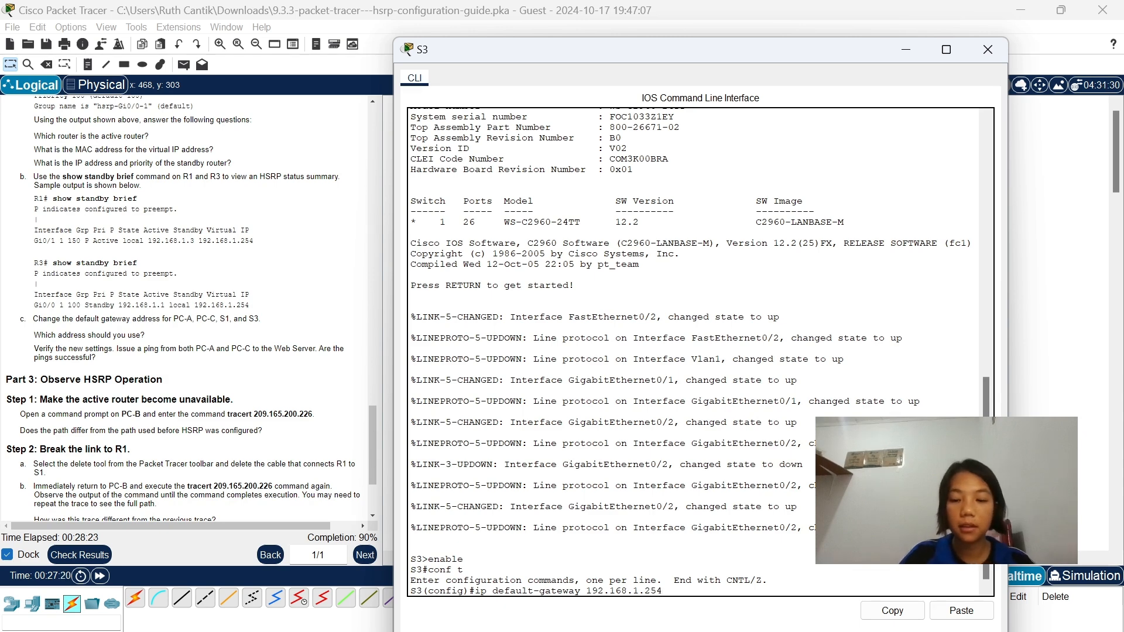
key(Return)
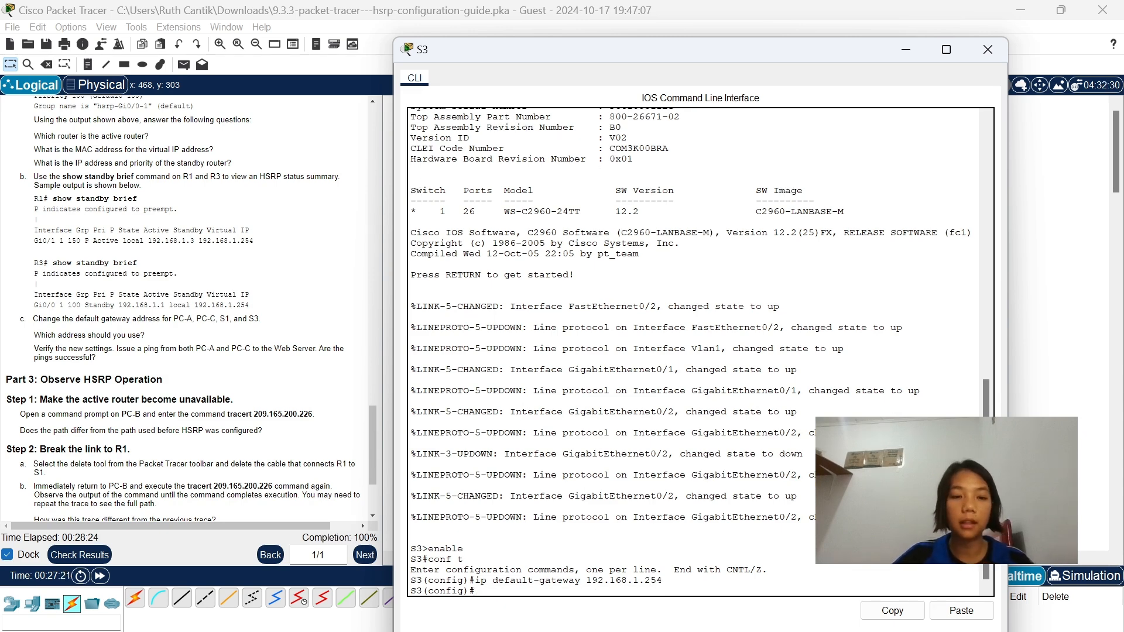
click(911, 55)
Find the Part 3 instructions and open the Command Prompt on PC-B's desktop.
scroll(291, 322, down, 3)
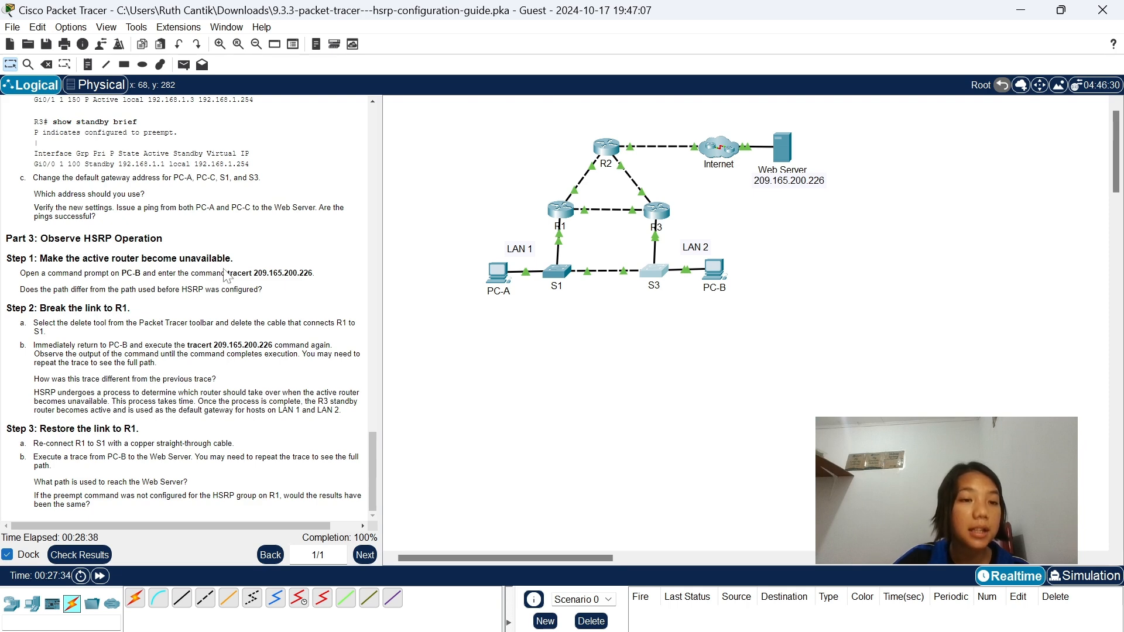
click(712, 268)
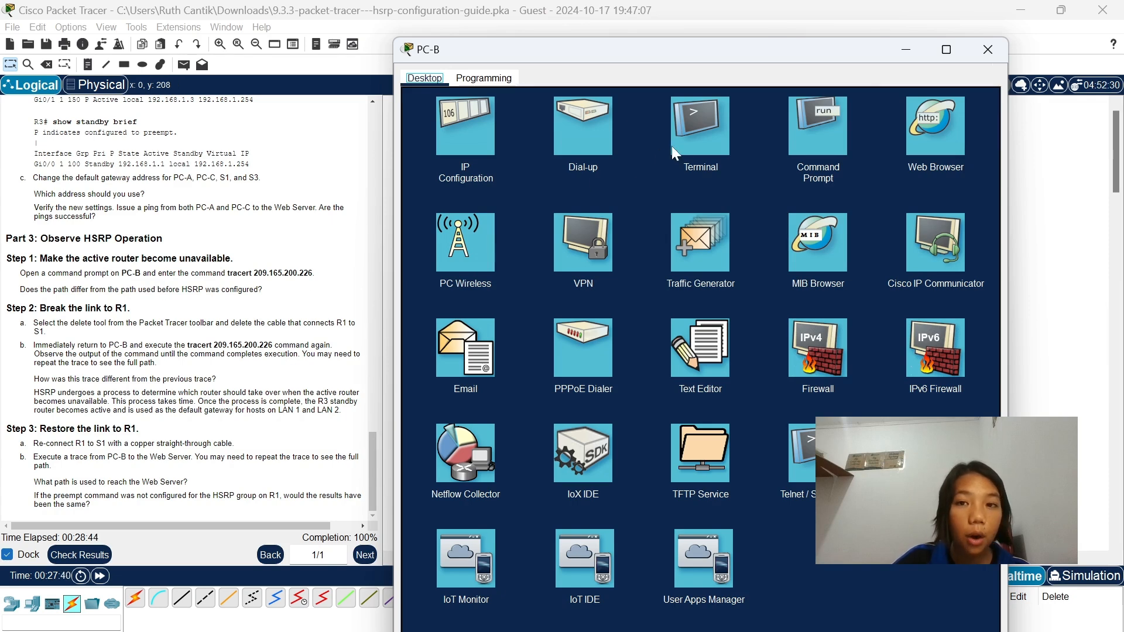
click(808, 134)
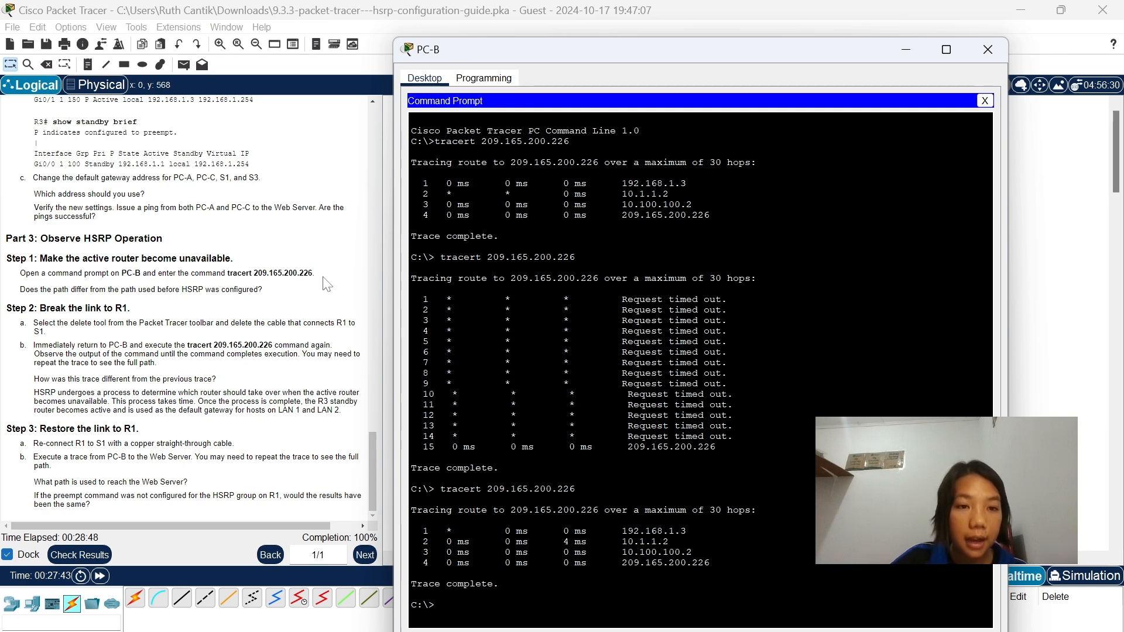
Try to trace the route to 209.165.200.226 from PC-B using the tracert command copied from the instructions, and minimize the PC-B window.
drag(314, 272, 237, 273)
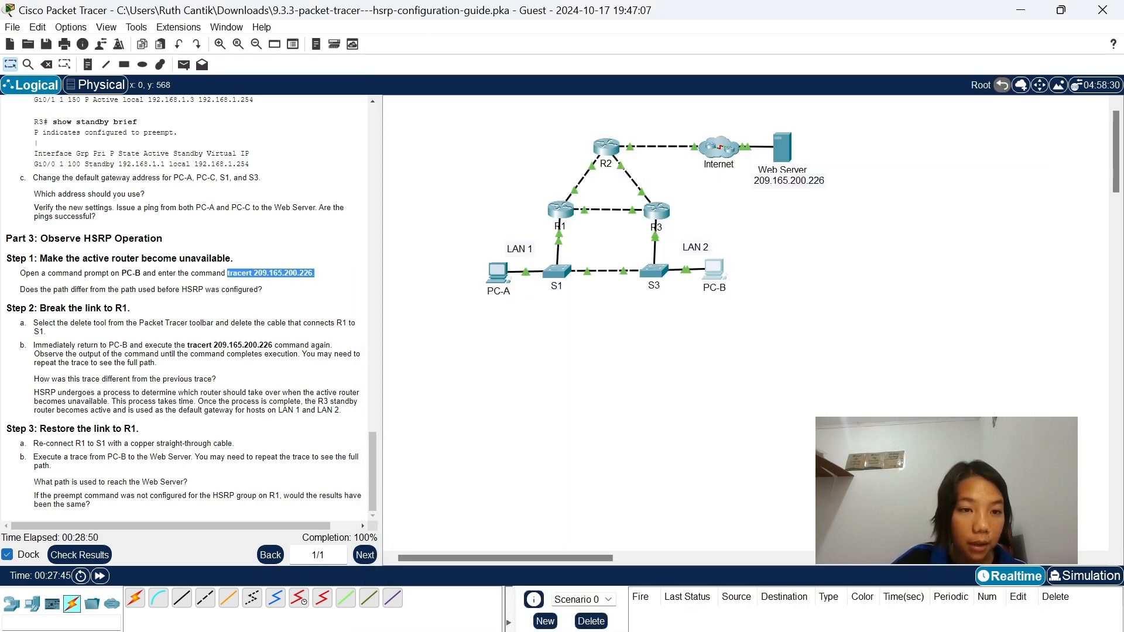
right_click(243, 277)
click(306, 286)
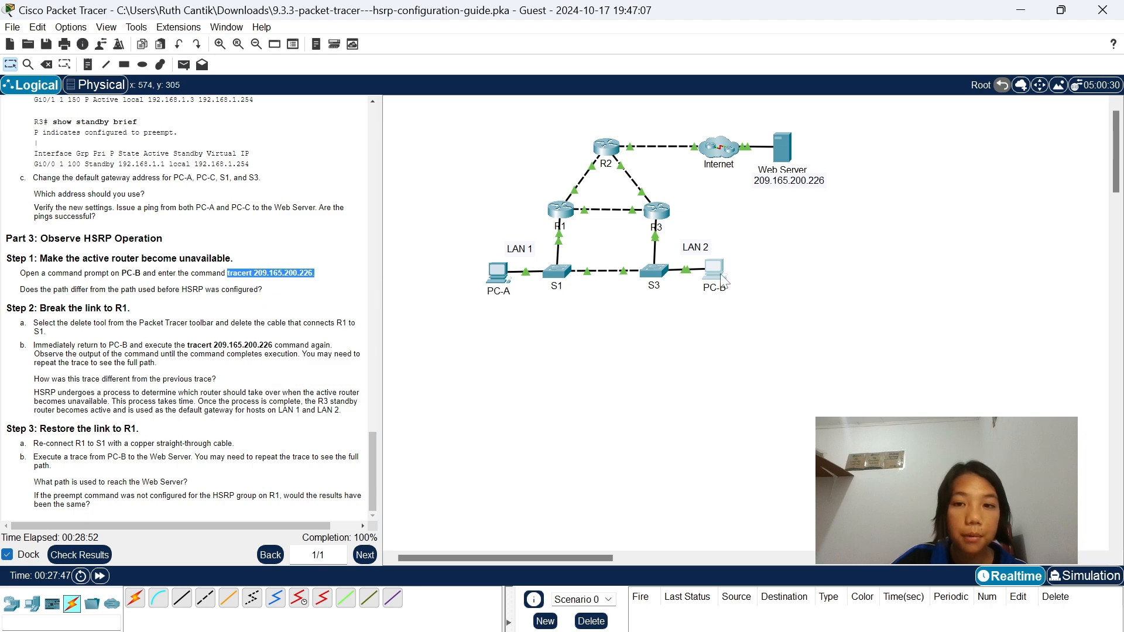
click(714, 270)
right_click(549, 598)
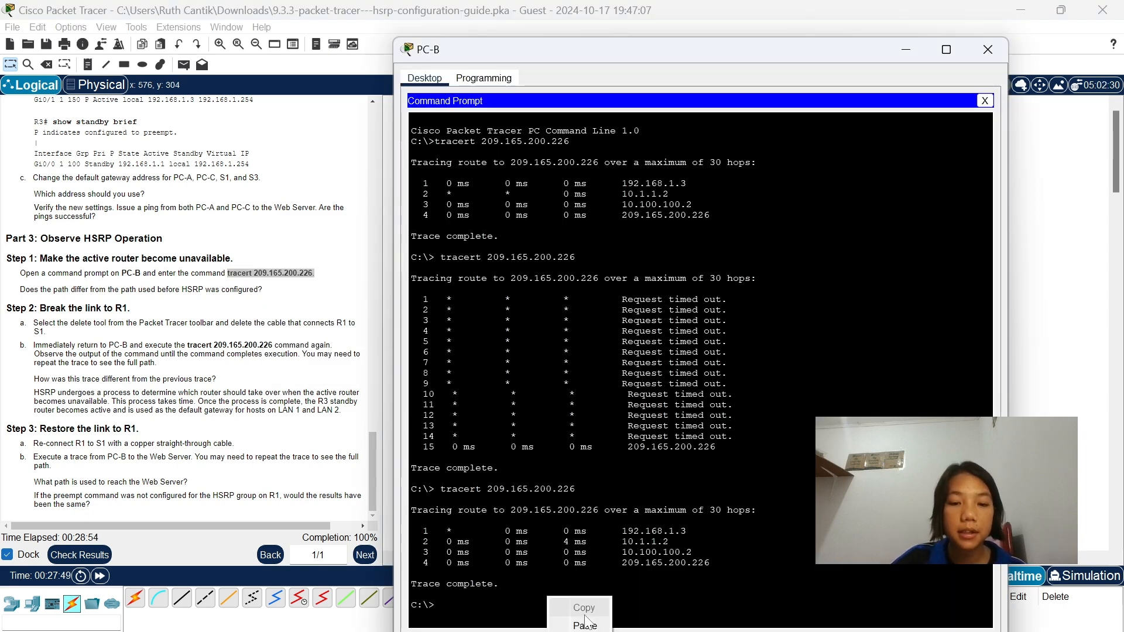
click(584, 625)
key(Return)
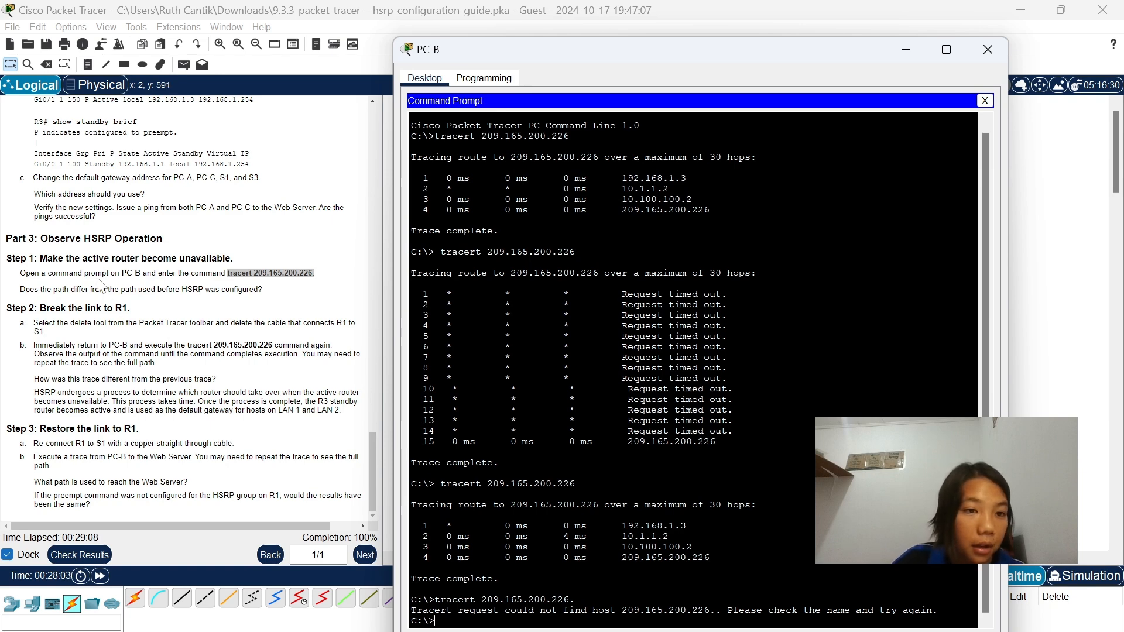
click(905, 50)
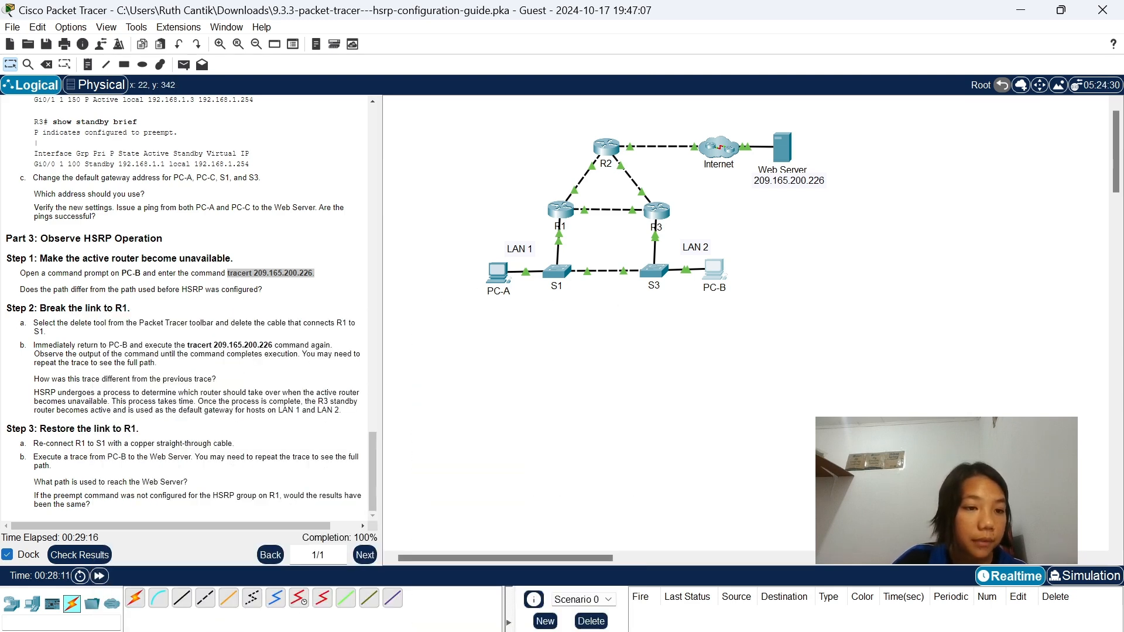
Delete the cable connecting R1 to S1 and leave delete mode, keeping PC-B in the topology.
click(46, 62)
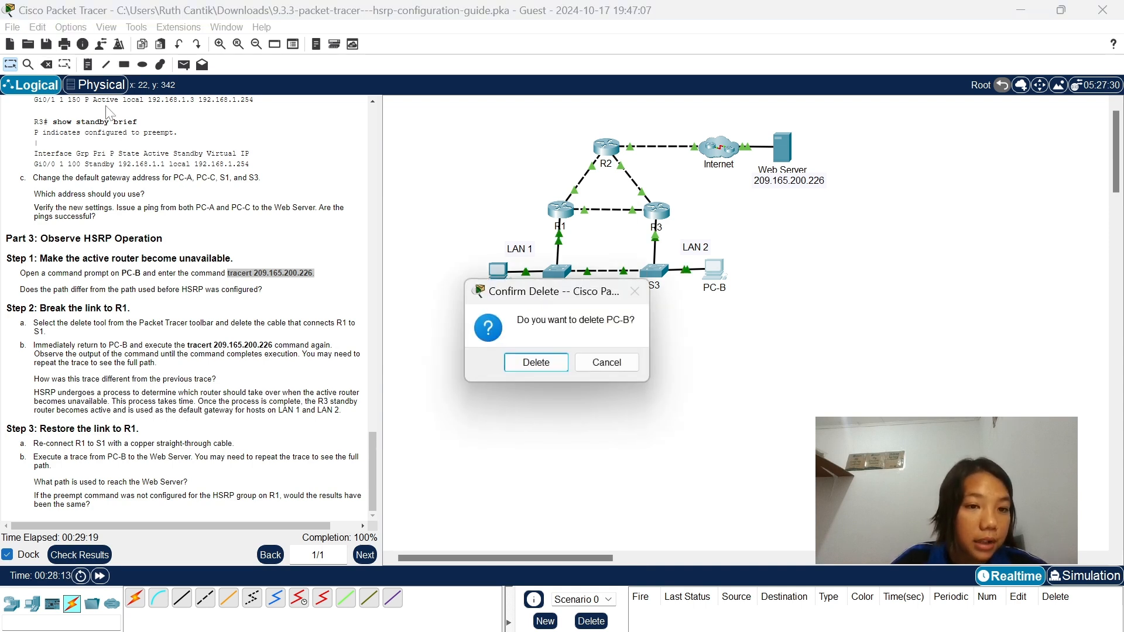
click(585, 362)
click(46, 64)
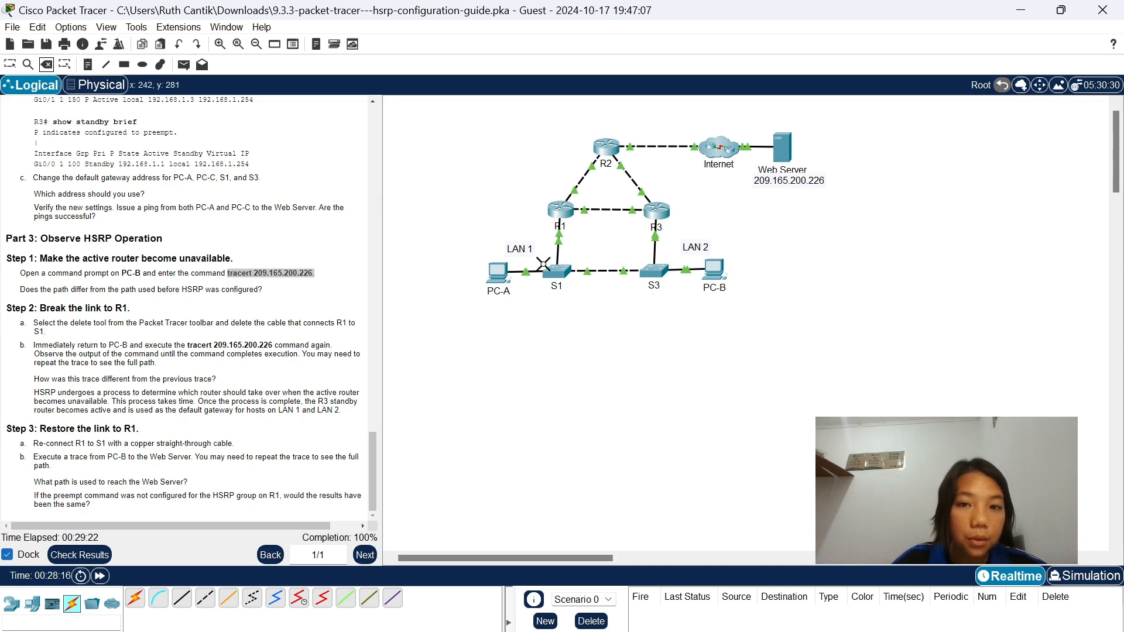
click(562, 258)
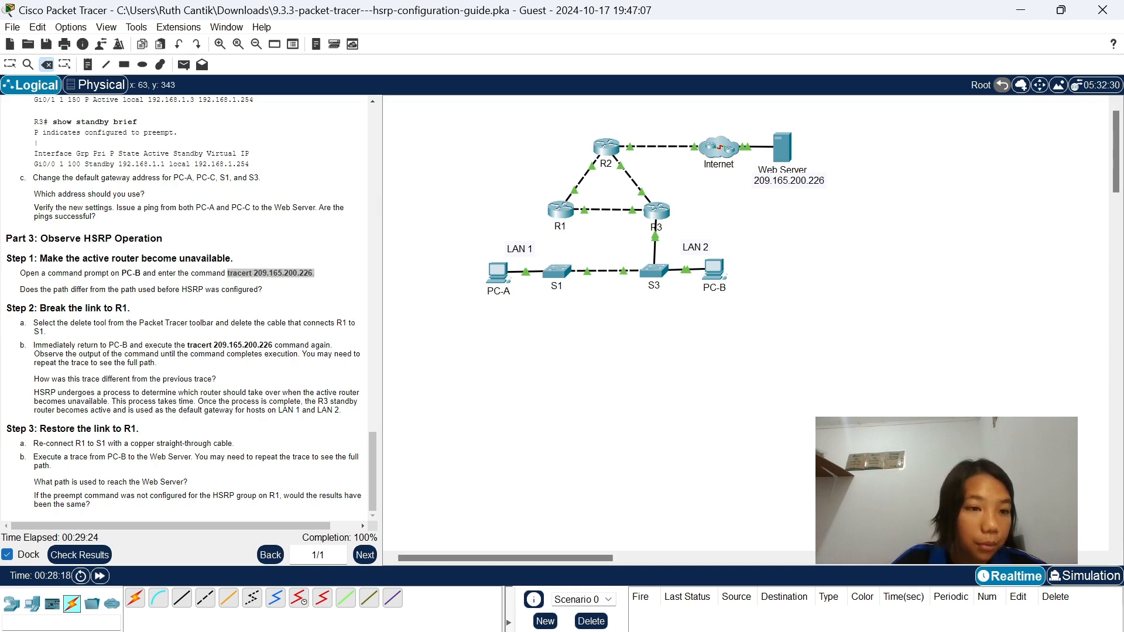
click(28, 65)
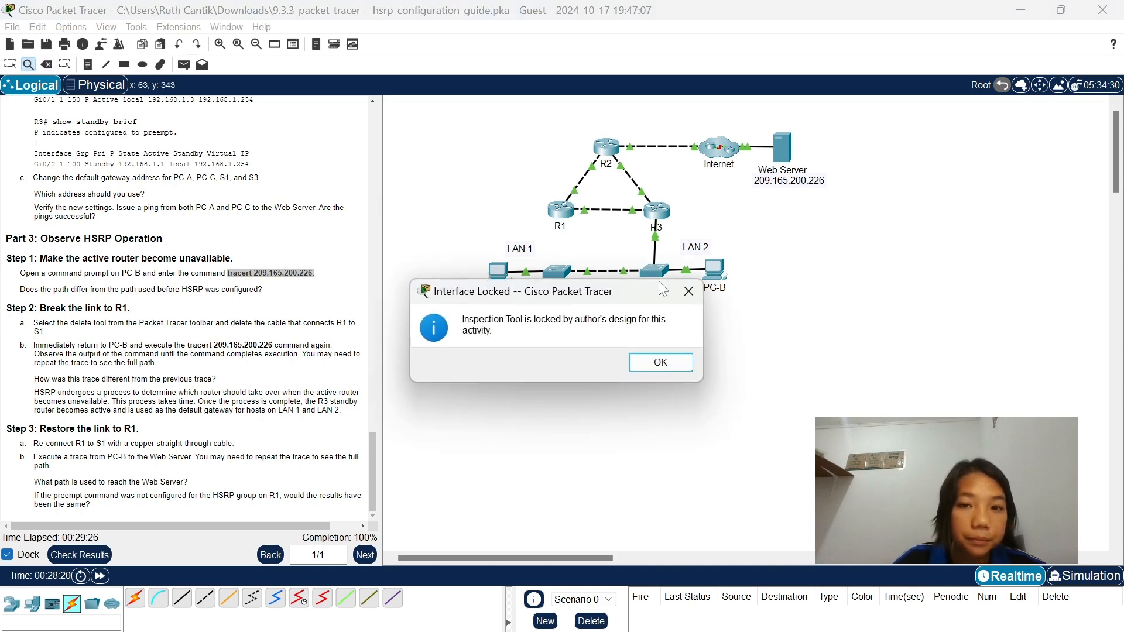
click(689, 297)
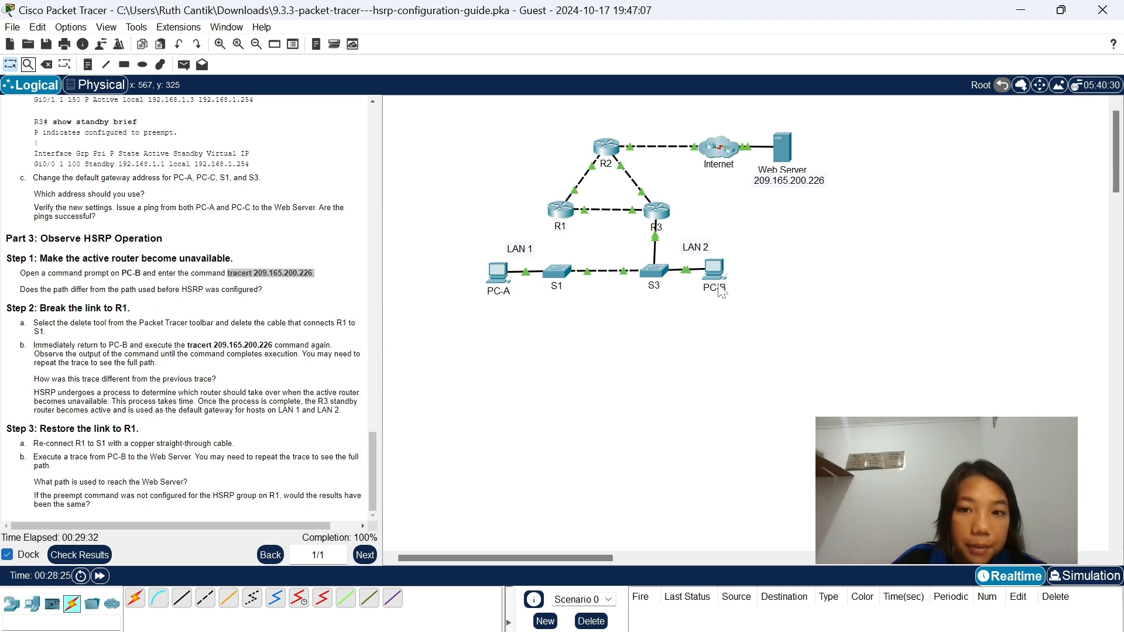
Reopen PC-B's Command Prompt and try to rerun the last tracert command from its history.
mouse_move(732, 288)
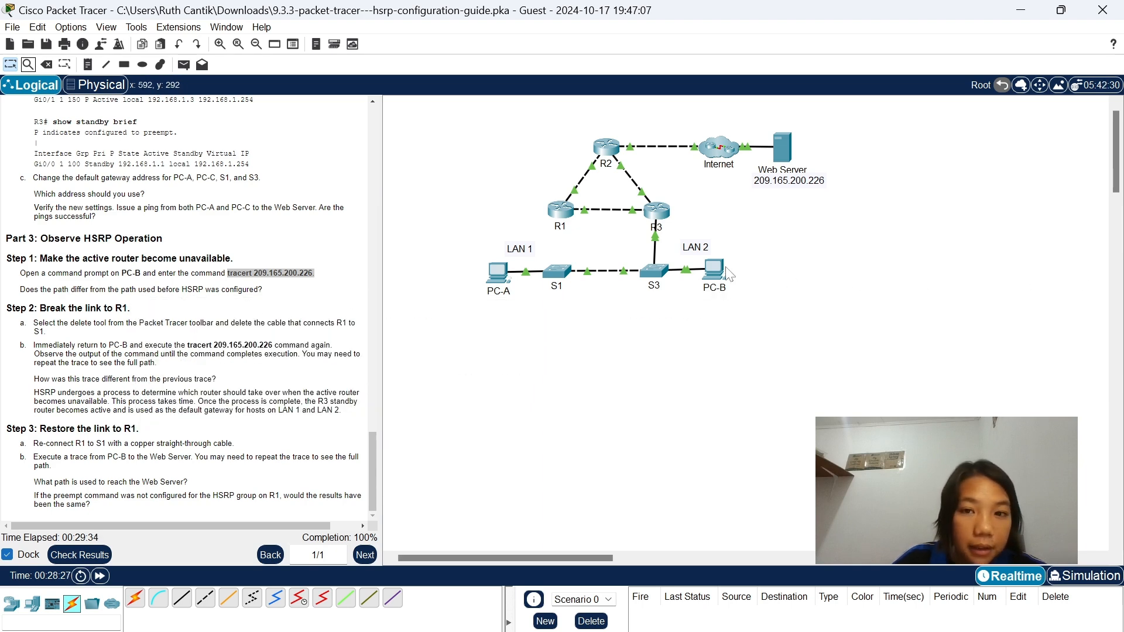
click(711, 268)
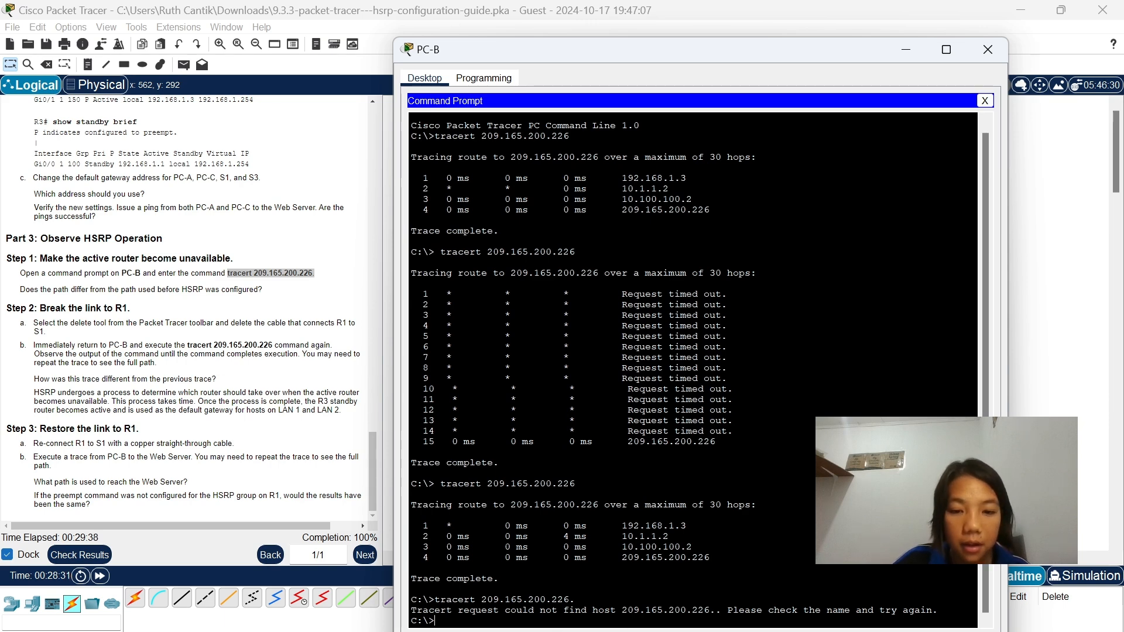
key(Up)
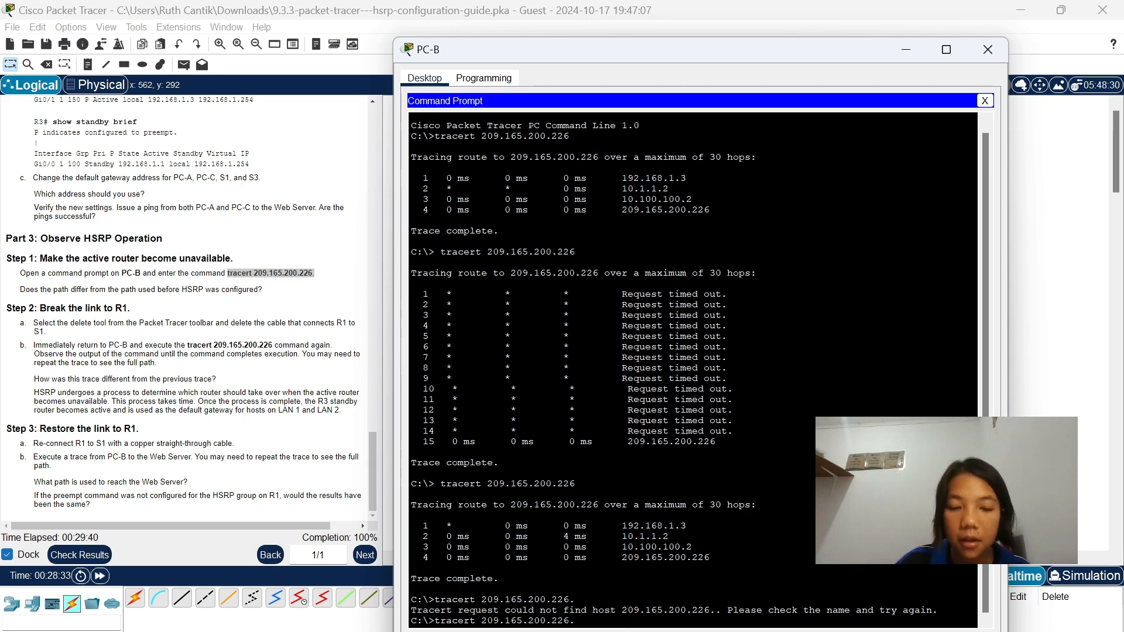
key(Return)
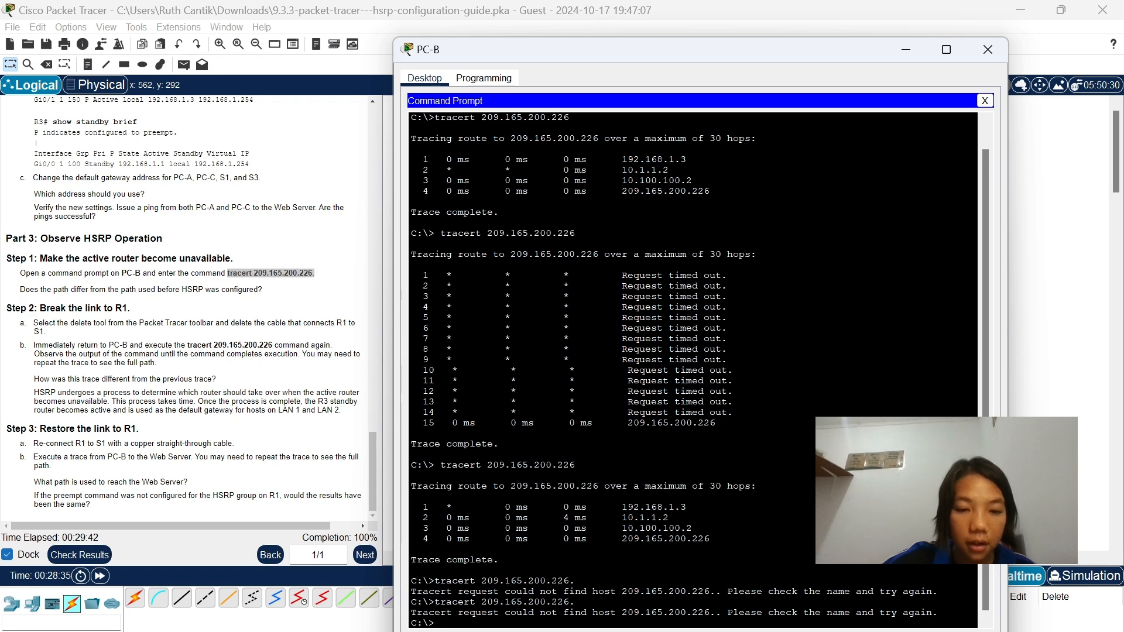
Run tracert 209.165.200.226 on PC-B with the R1–S1 link broken, review the trace, and minimize the PC-B window.
text(tracert )
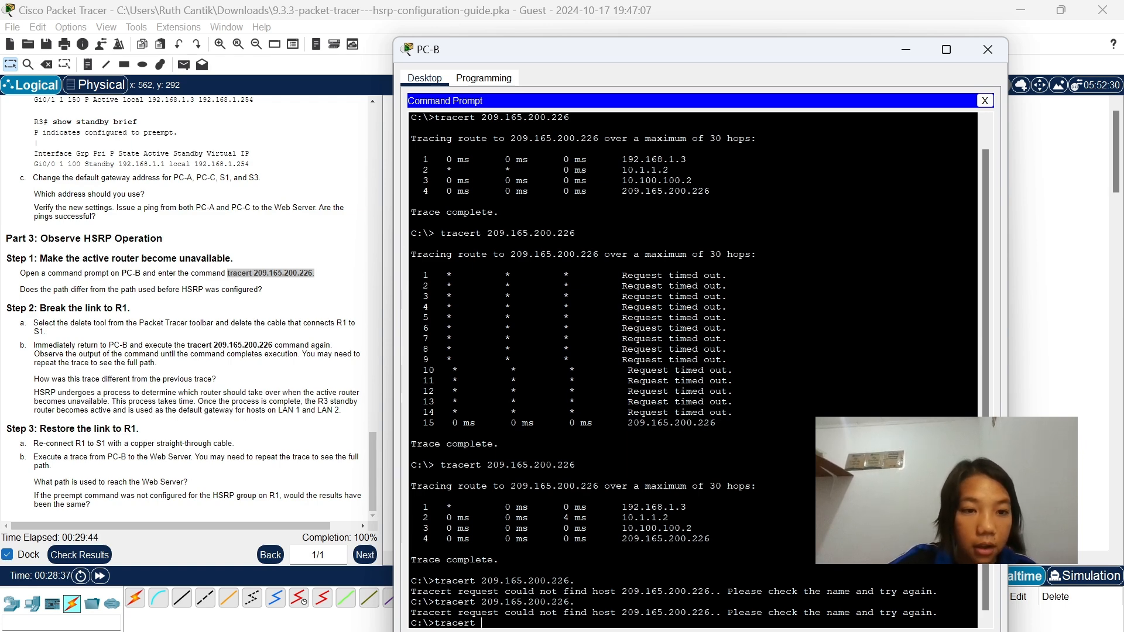
text(209.)
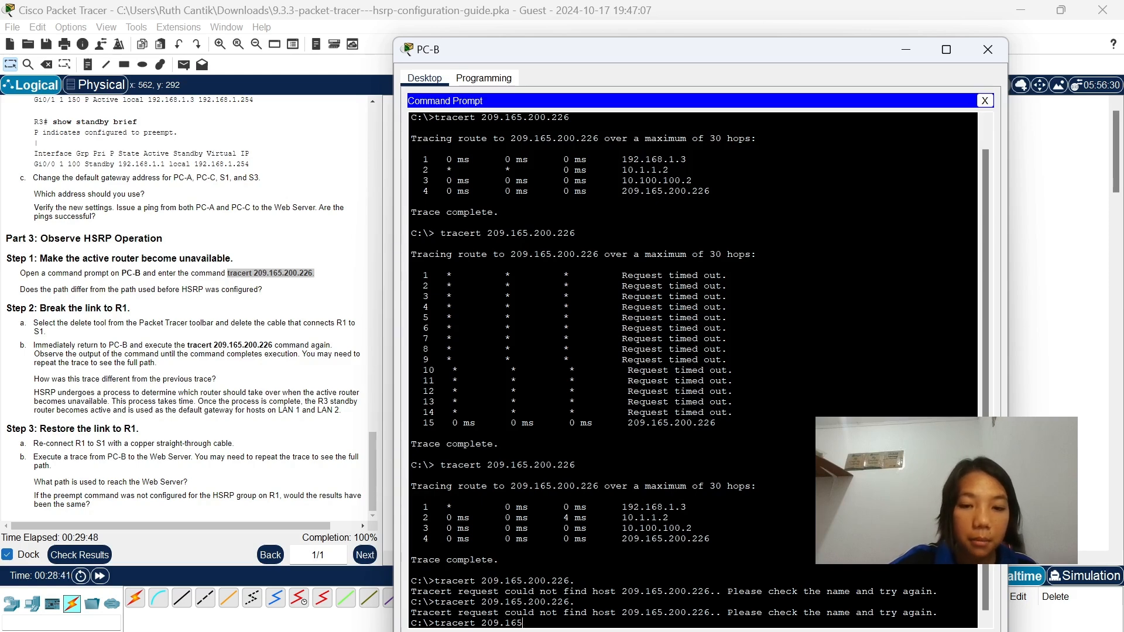
text(165.200)
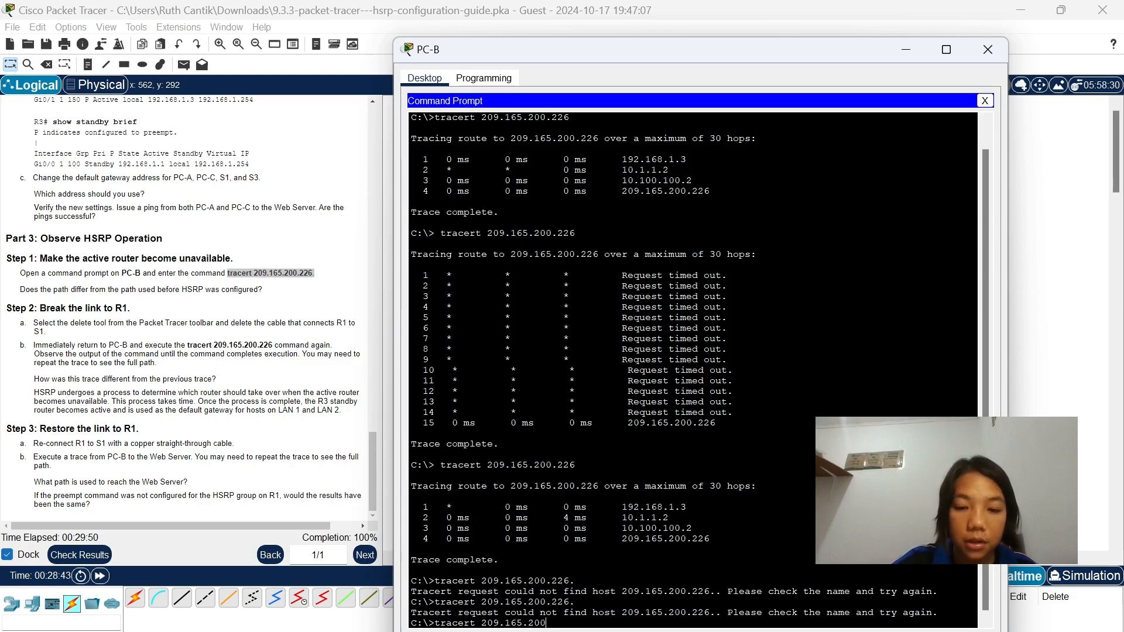
text(.226)
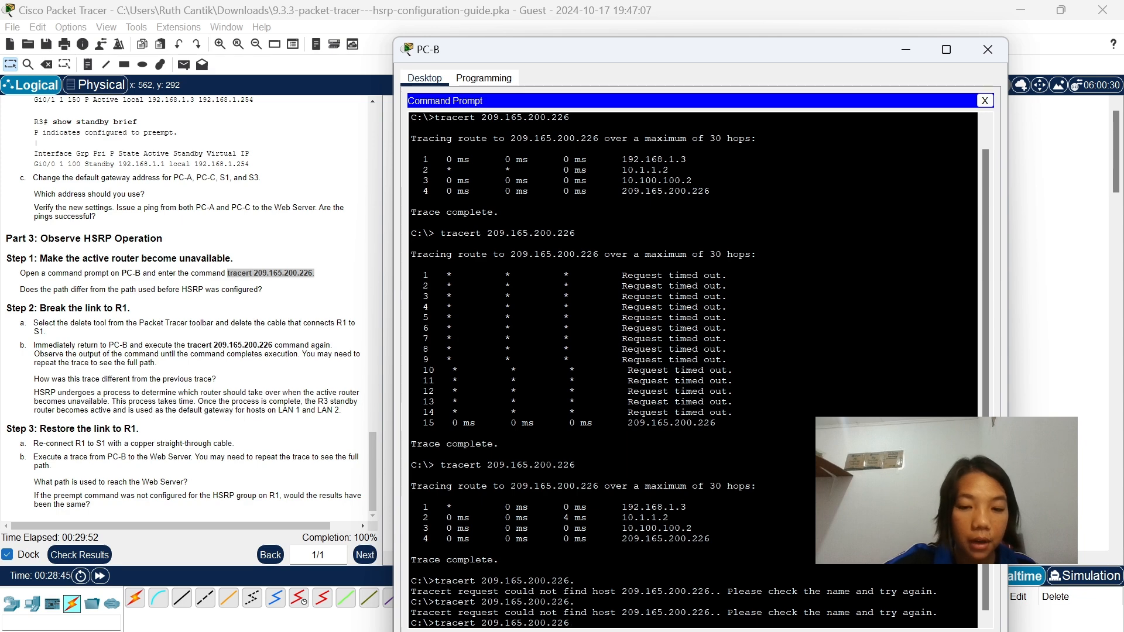
key(Return)
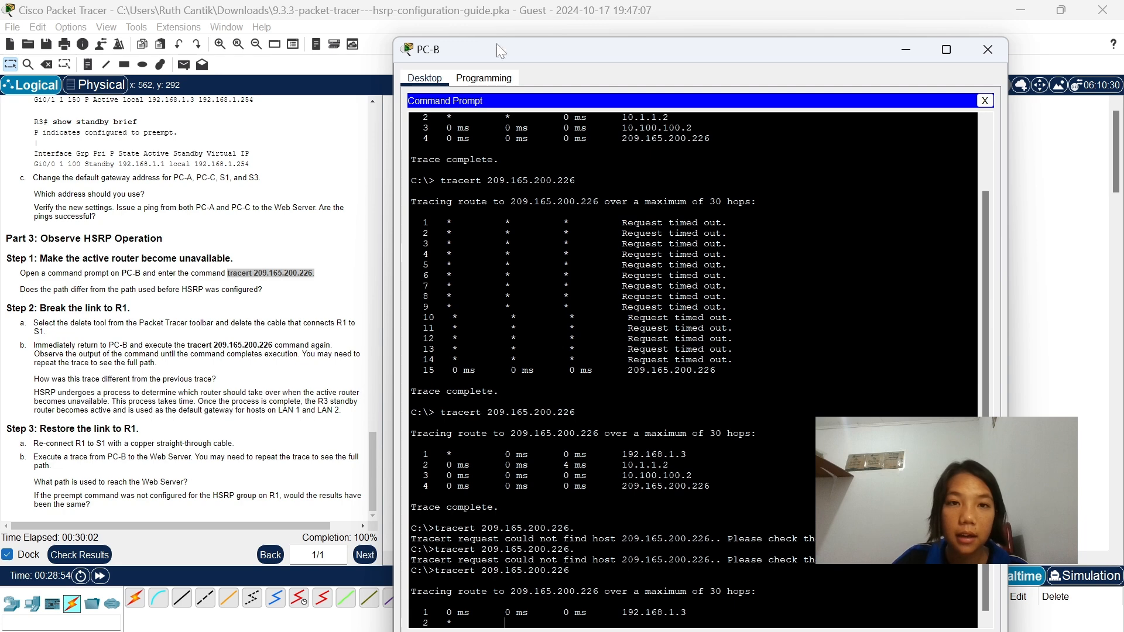
drag(529, 50, 529, 134)
drag(642, 142, 660, 64)
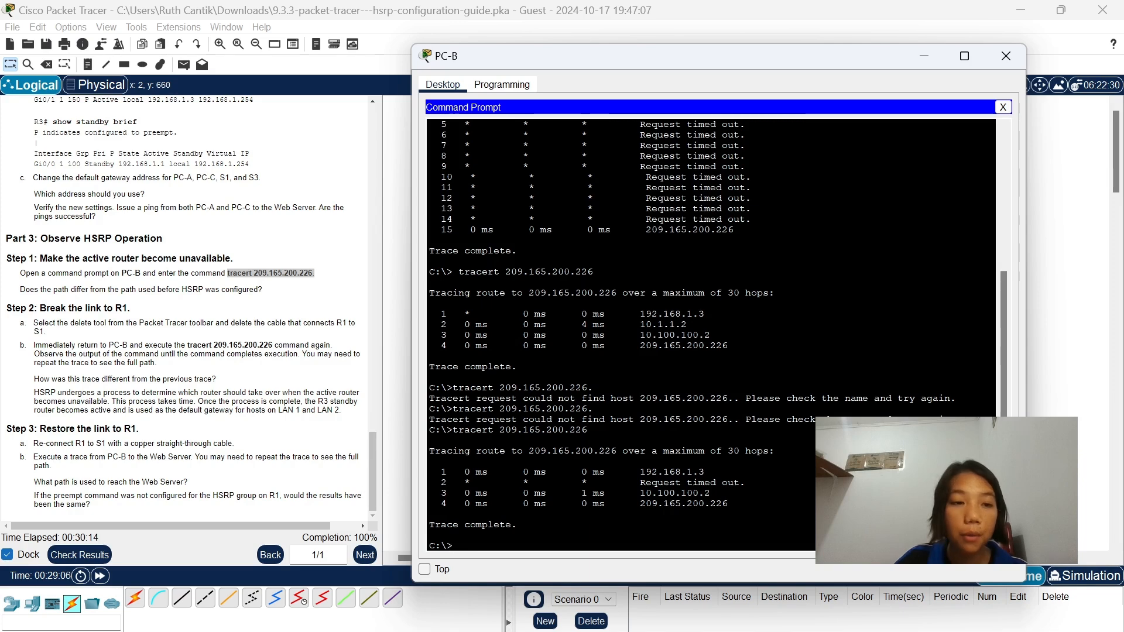
click(924, 58)
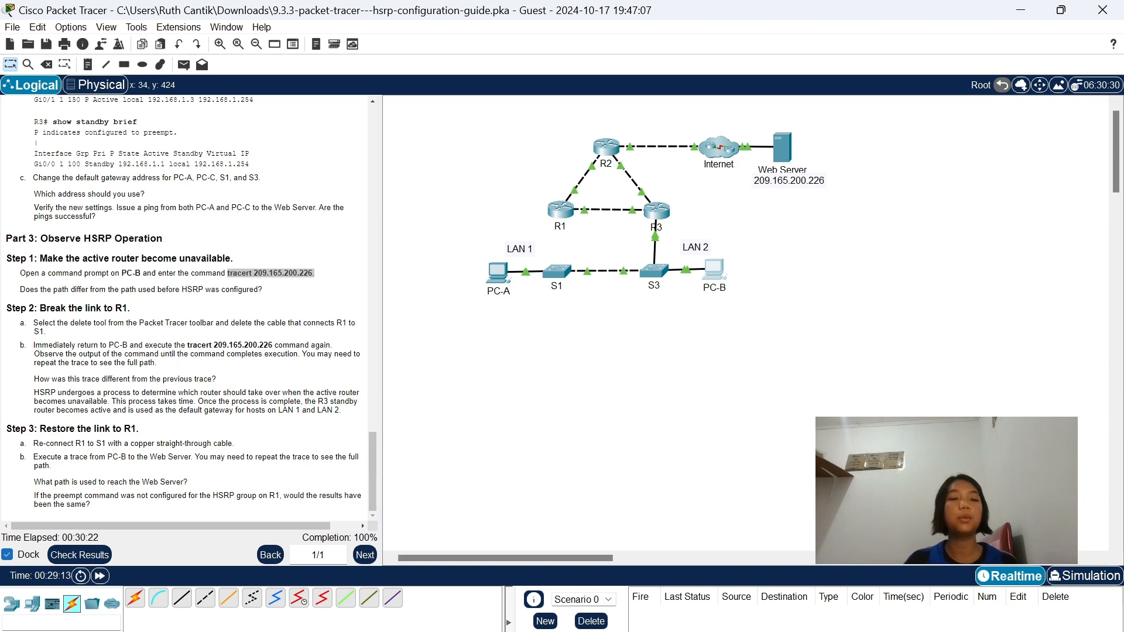
click(721, 289)
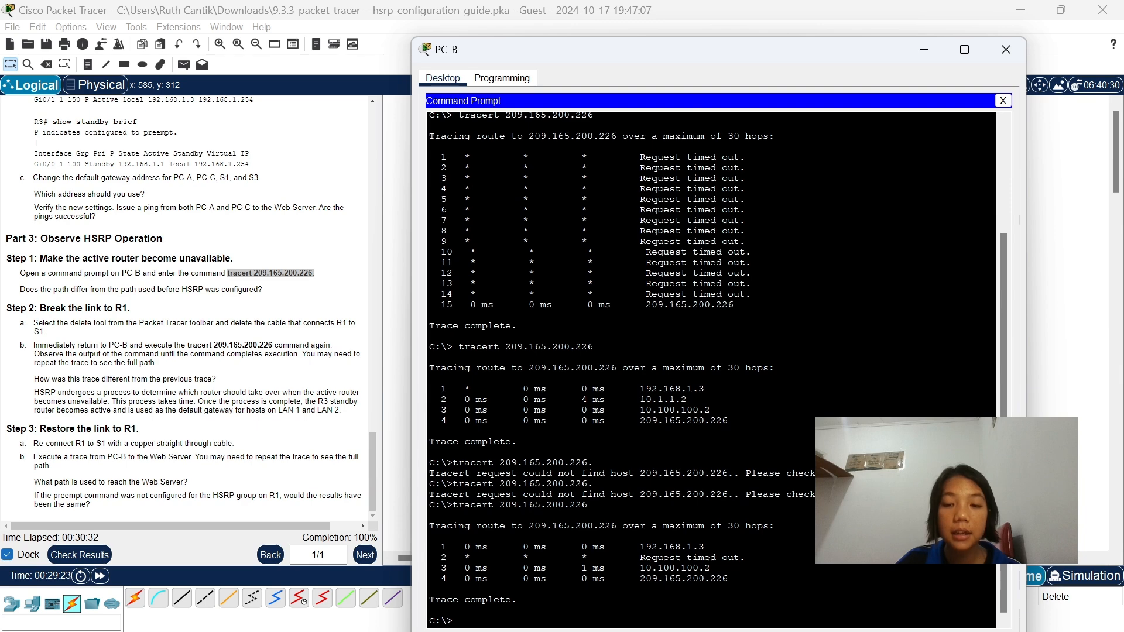
click(928, 50)
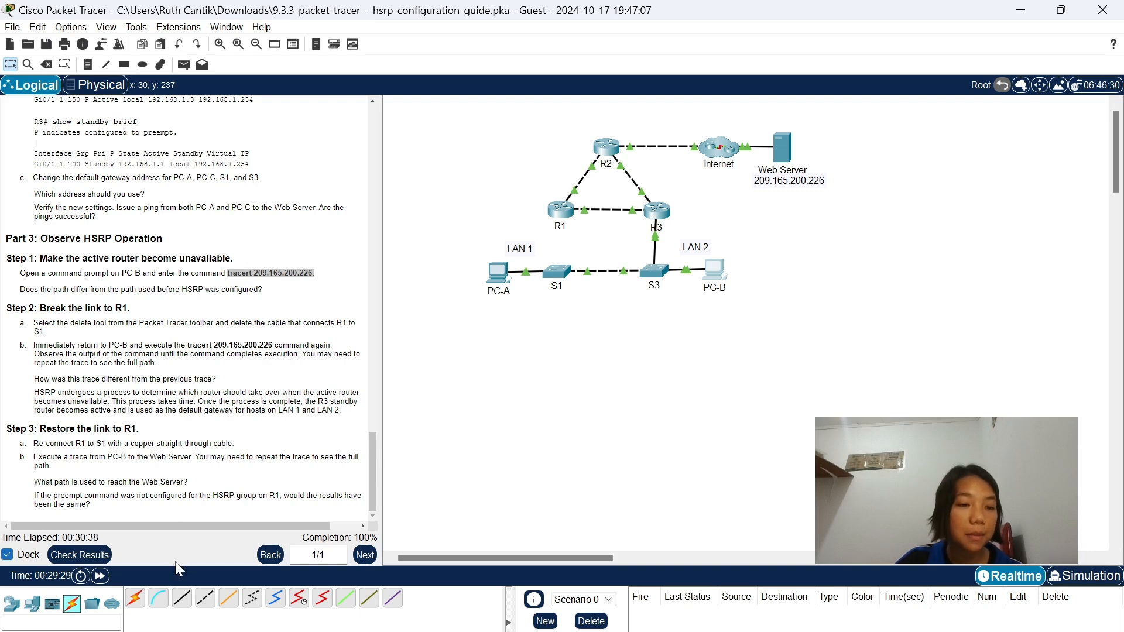
Reconnect R1's GigabitEthernet0/1 port to S1 with a copper straight-through cable.
click(183, 603)
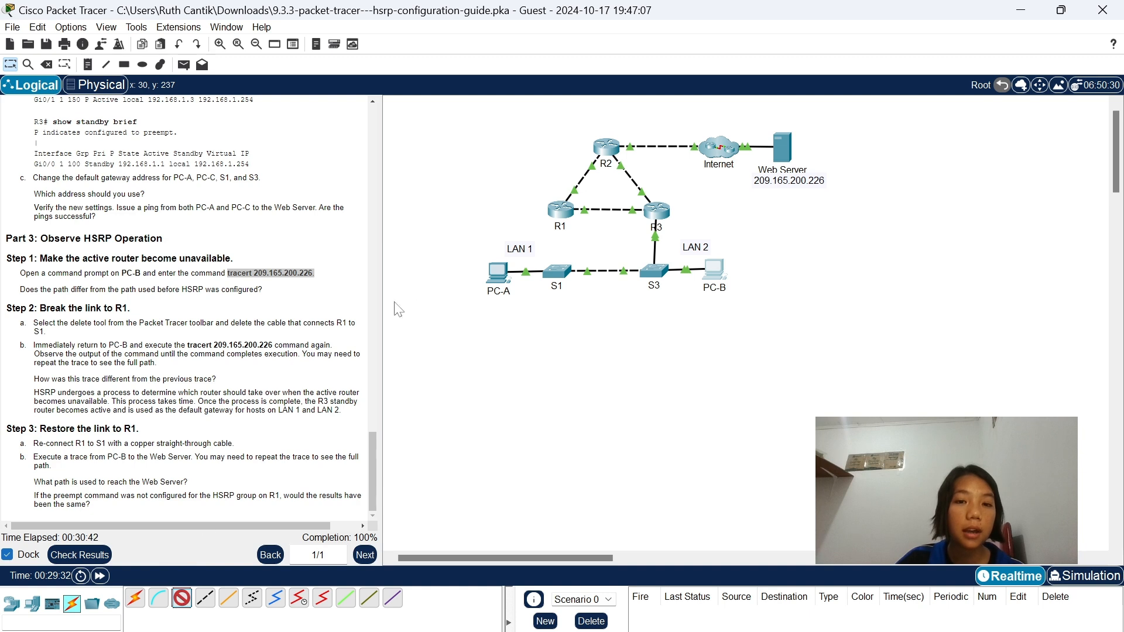
click(566, 213)
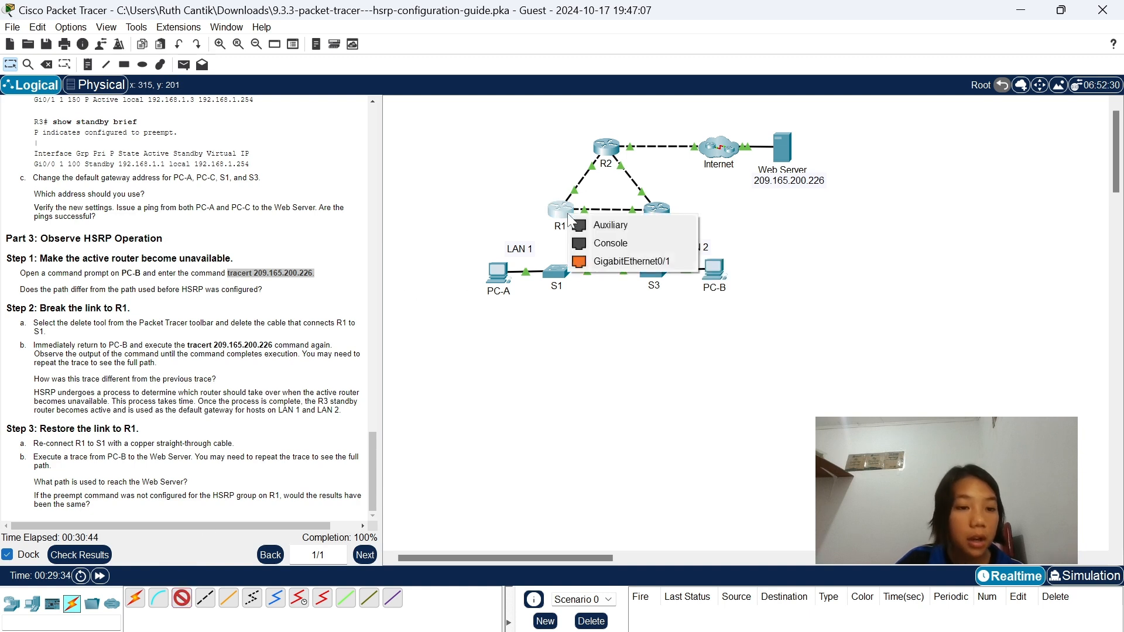
click(627, 263)
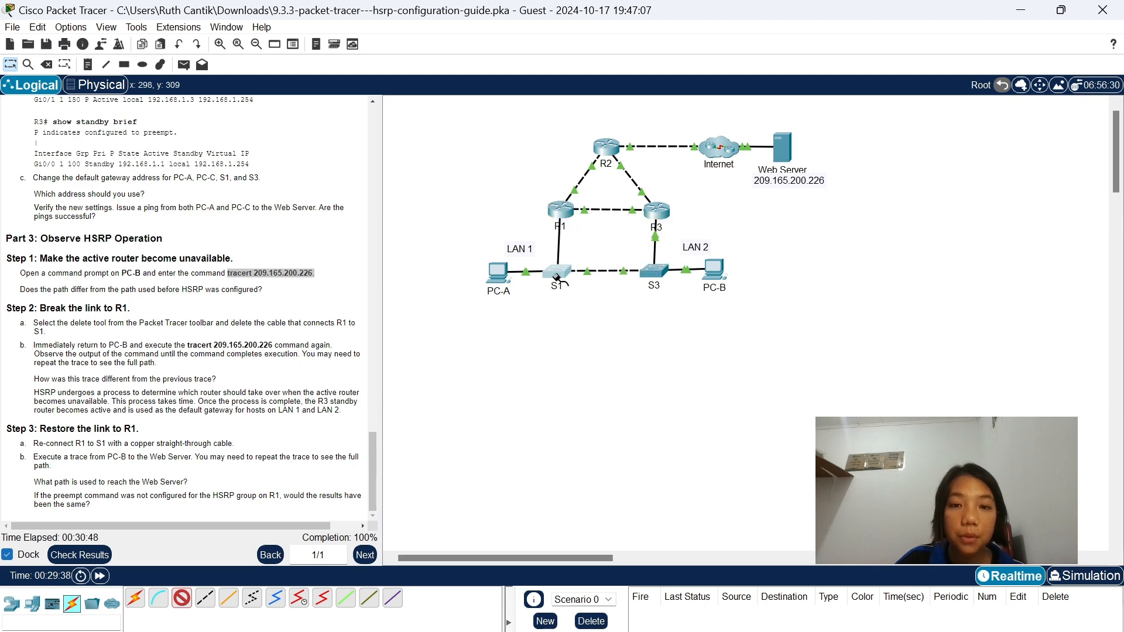
click(557, 274)
click(619, 449)
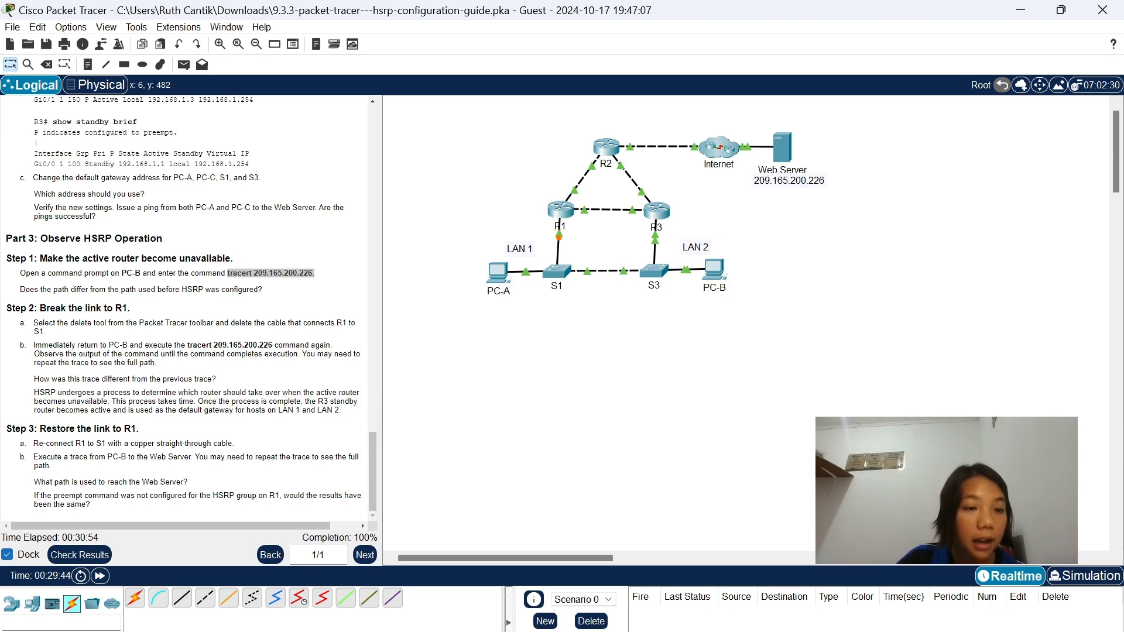
Run tracert 209.165.200.226 from PC-B again over the restored topology and minimize the PC-B window.
click(719, 266)
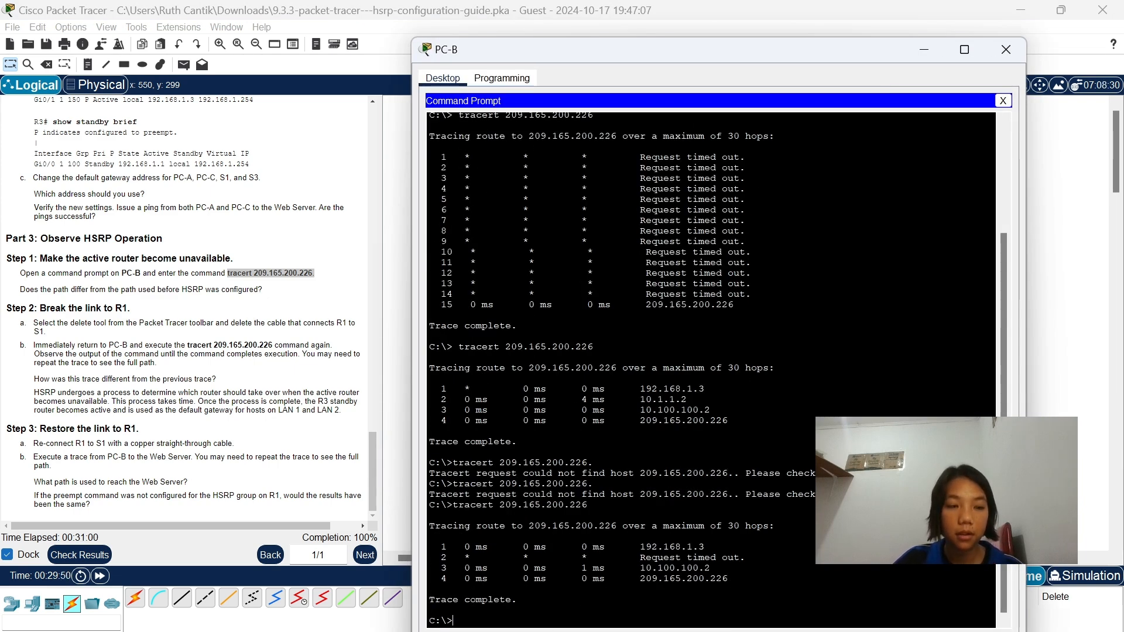
text(tracert 209.165.200.226.)
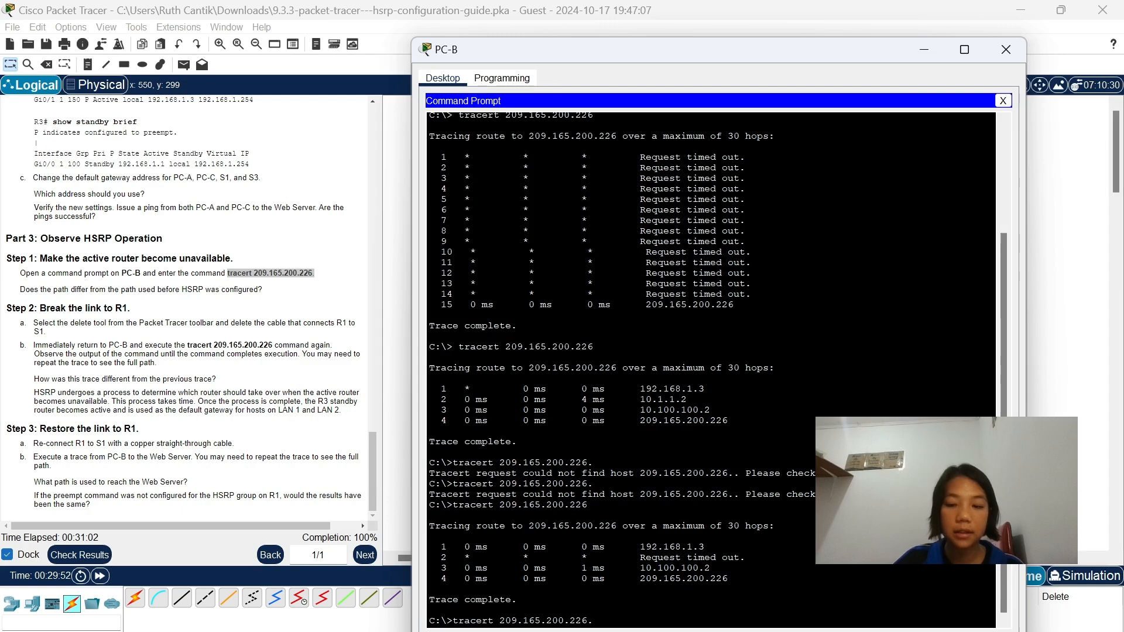
key(BackSpace)
key(Return)
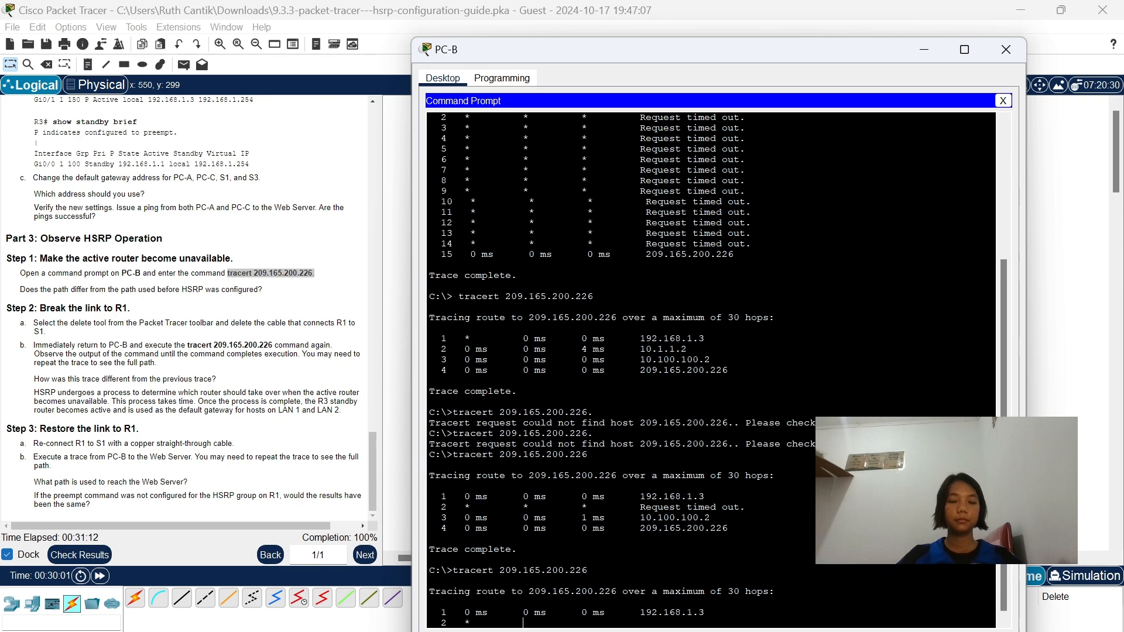
mouse_move(827, 631)
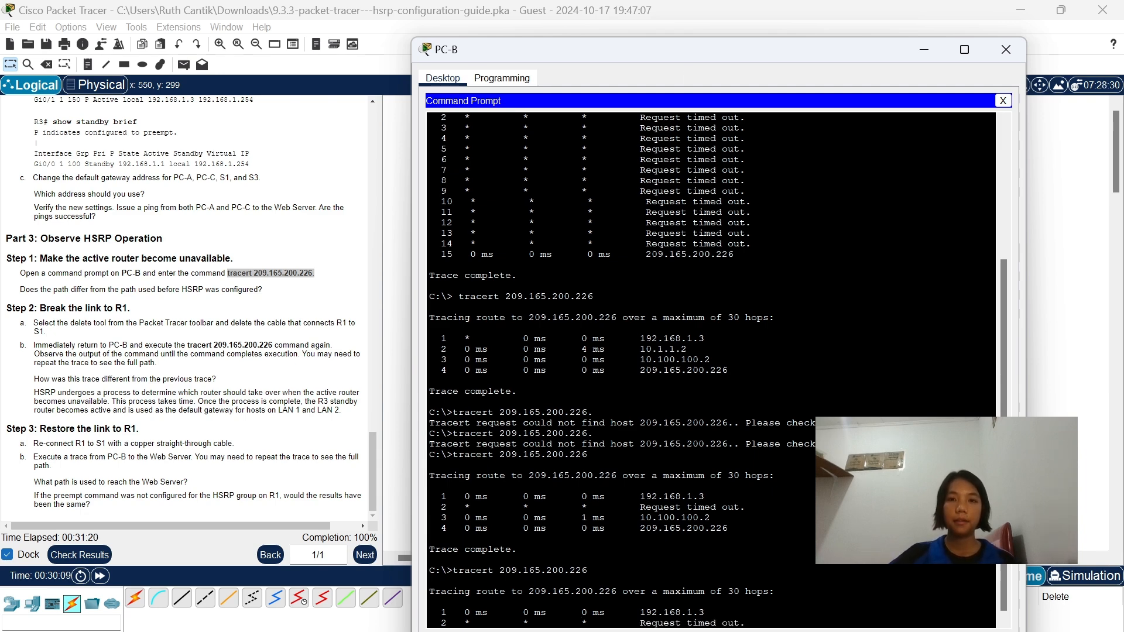
drag(688, 42, 776, 37)
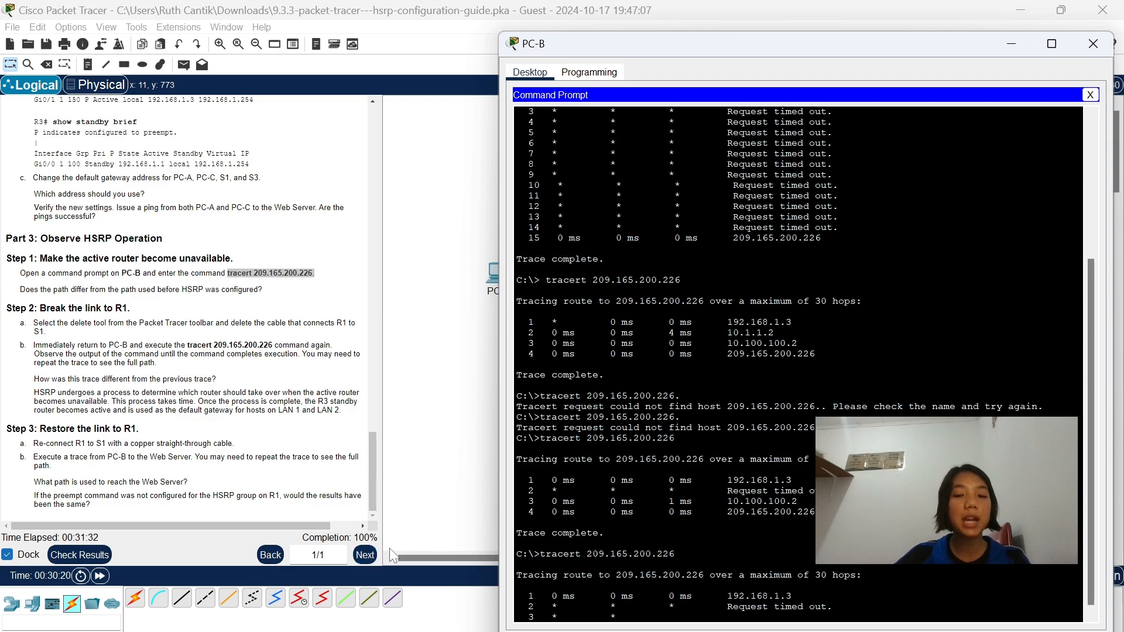
scroll(285, 448, up, 1)
scroll(286, 447, up, 15)
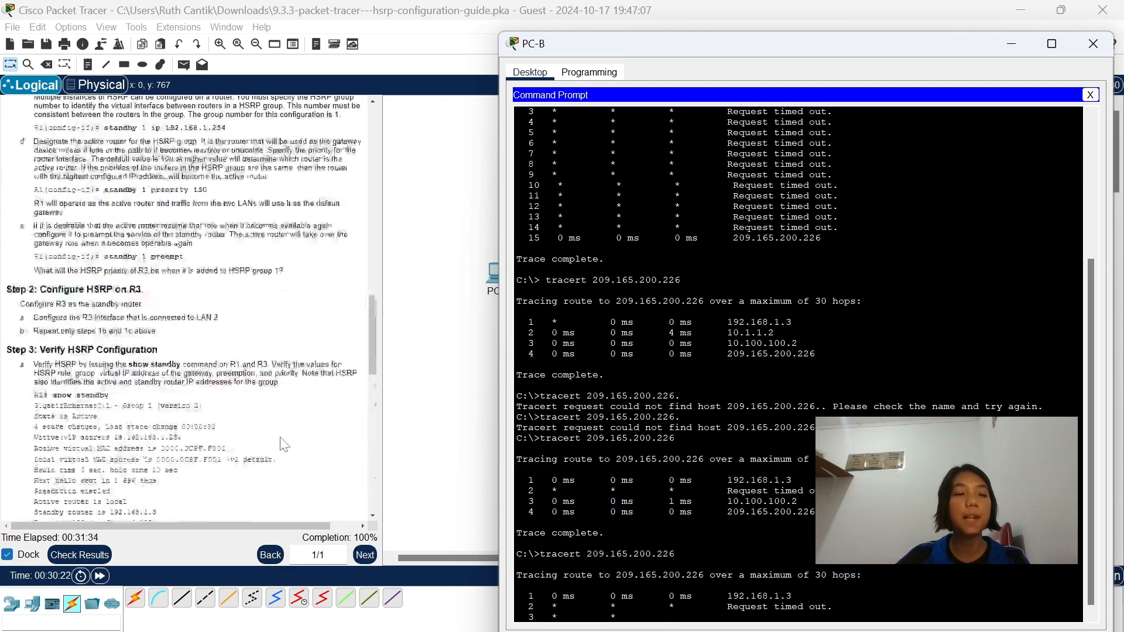
scroll(280, 443, up, 8)
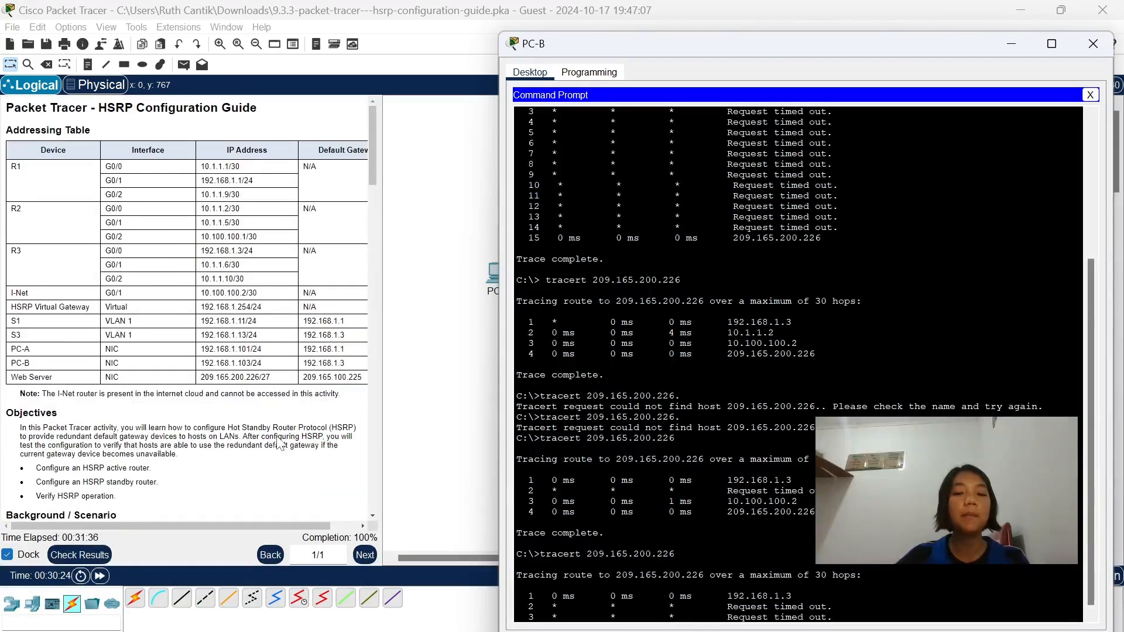
click(1010, 42)
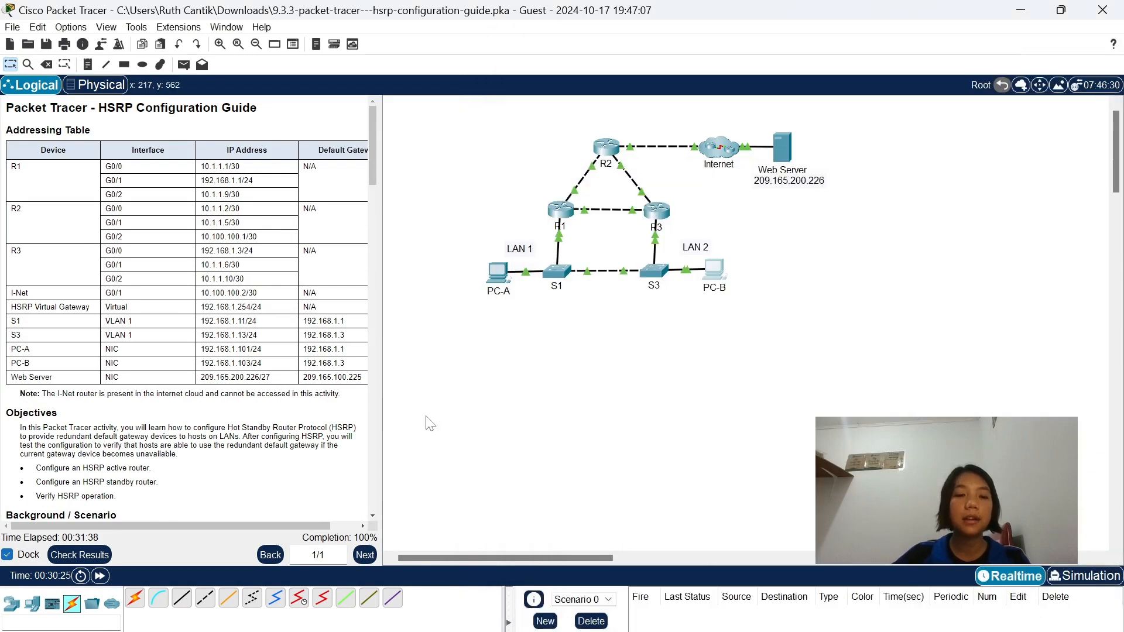
Check the activity results, review the assessment items and overall feedback, and return to the topology and instructions.
scroll(246, 492, down, 4)
click(79, 555)
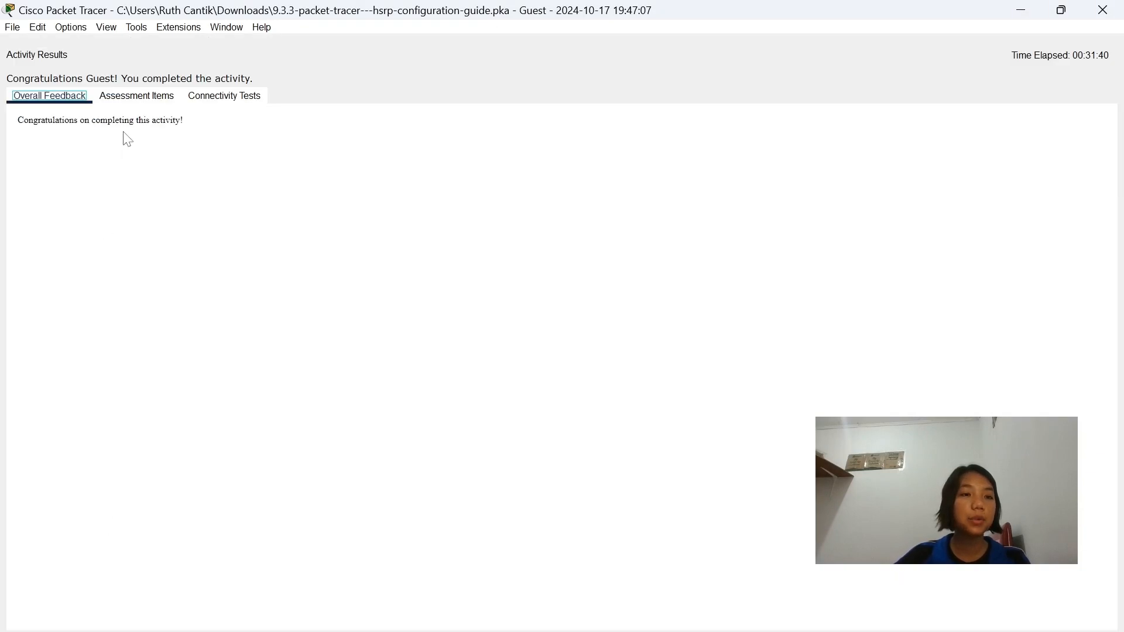
click(142, 98)
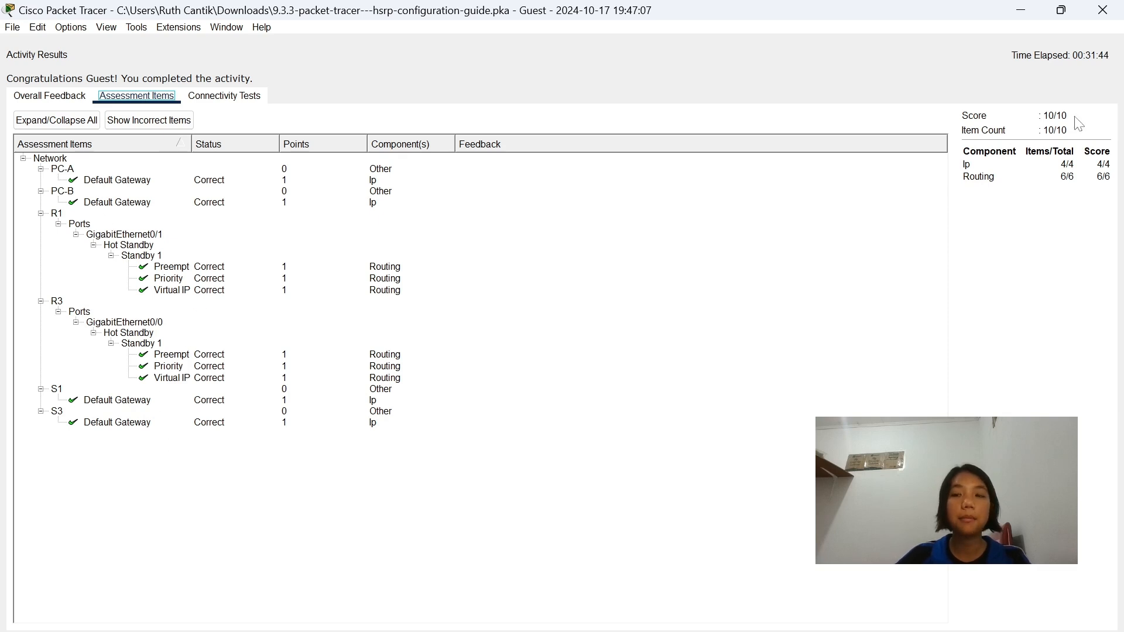
click(61, 97)
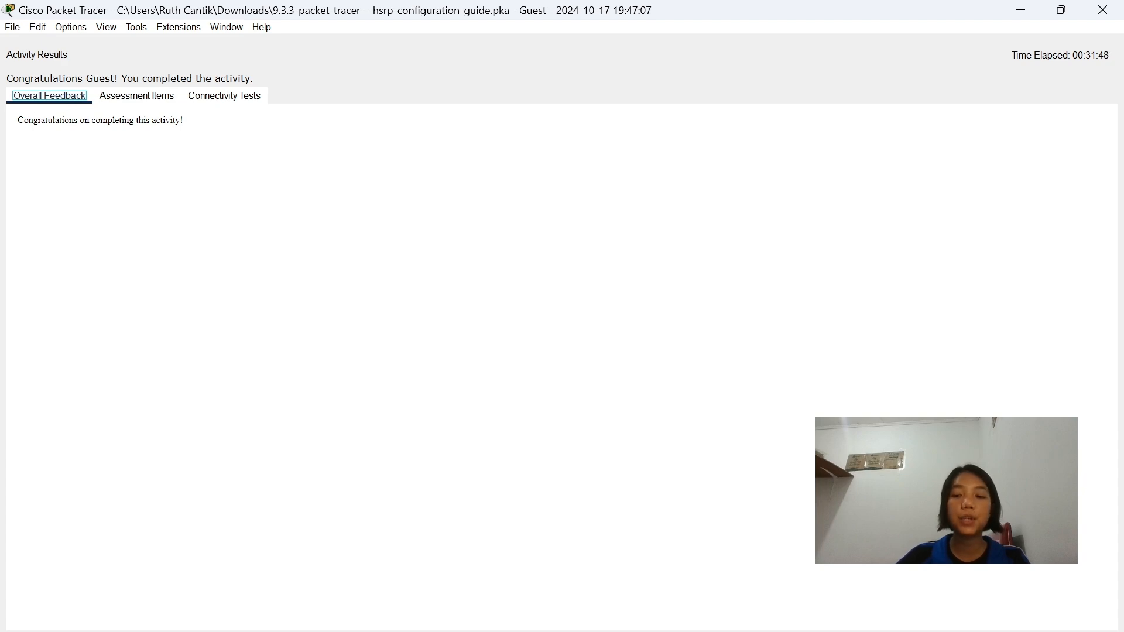
click(561, 631)
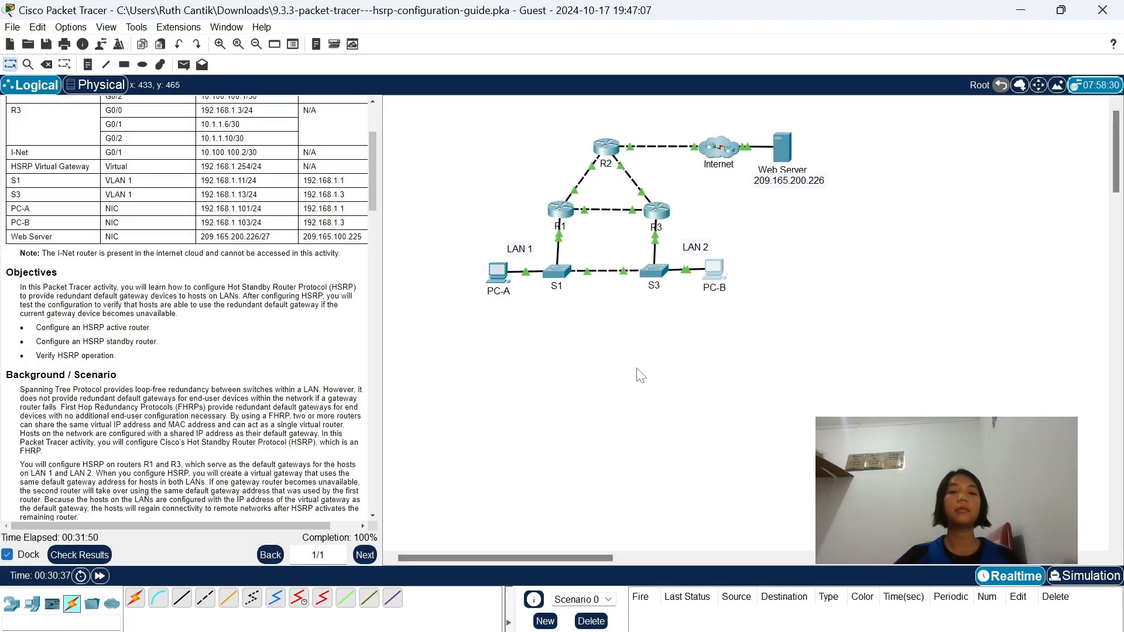
scroll(75, 227, up, 5)
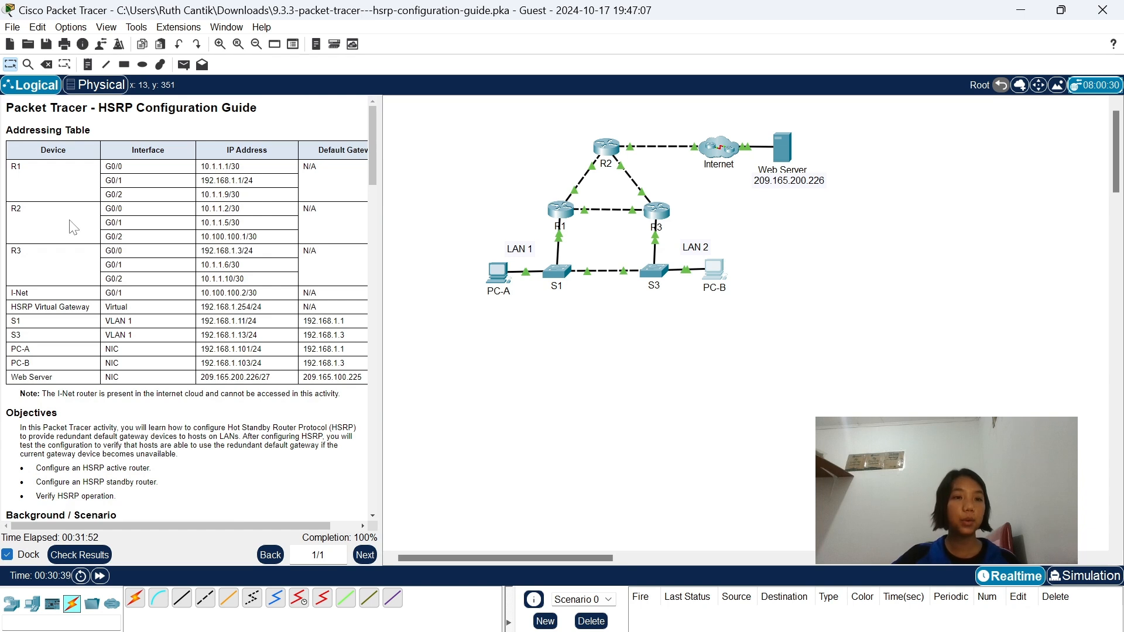